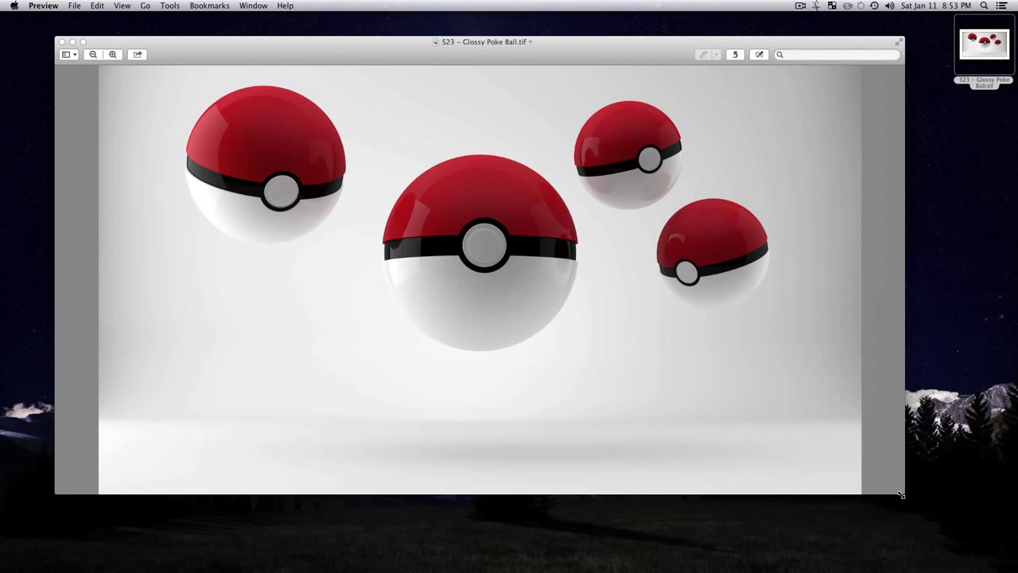
- Shrink and reposition the window with the Glossy Poke Ball reference image, and quit the image viewer
drag(904, 499, 804, 374)
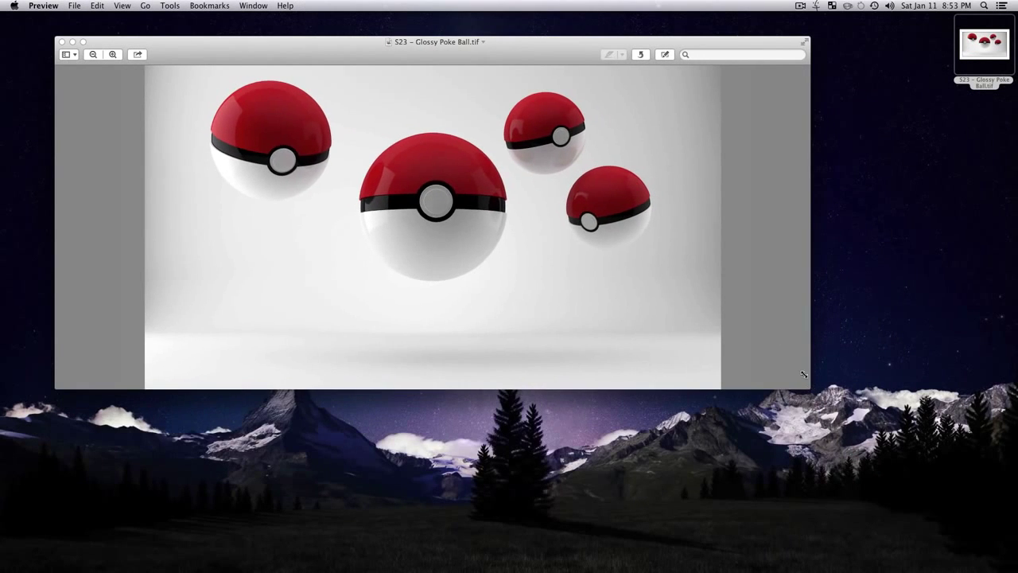
drag(510, 53, 560, 87)
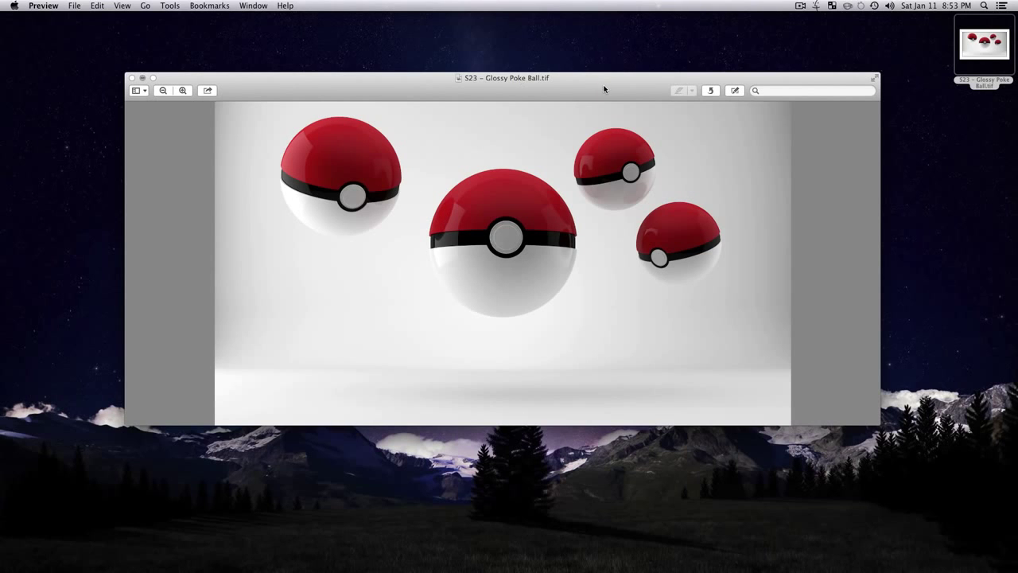
key(super+q)
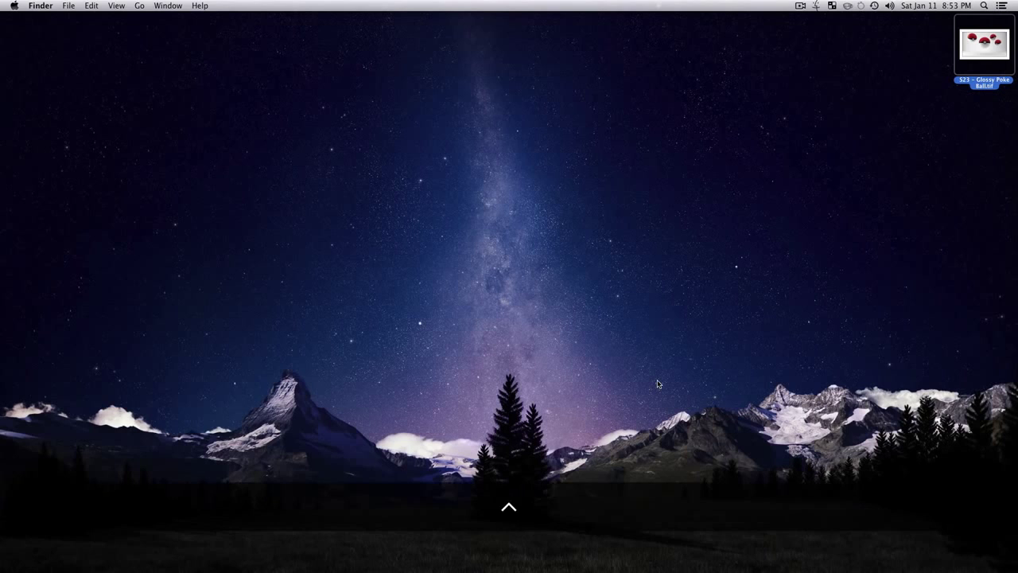
- Switch to Cinema 4D and render the finished Poke Ball scene in the viewport
key(ctrl+space)
text(cin)
key(Return)
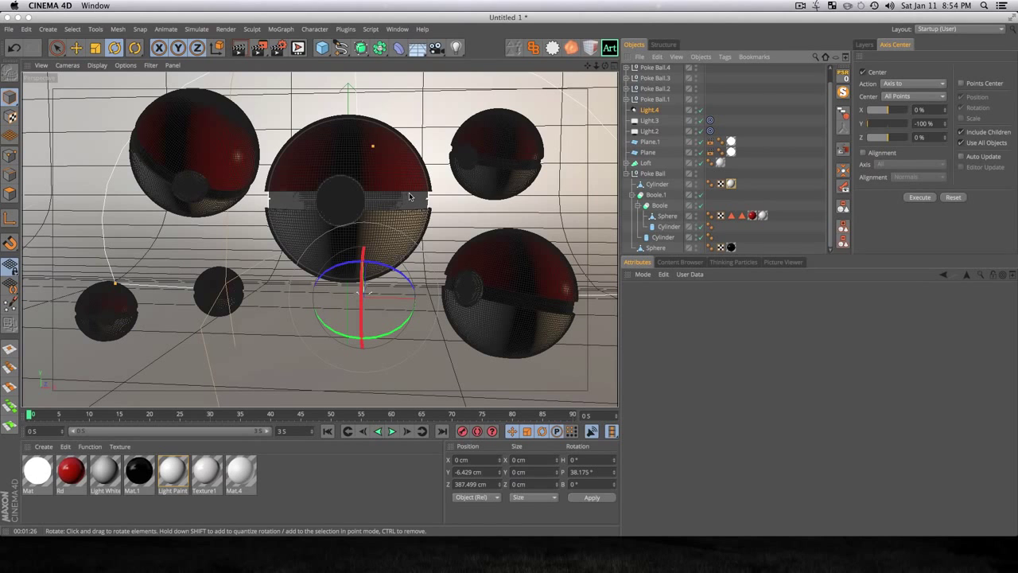
key(super+r)
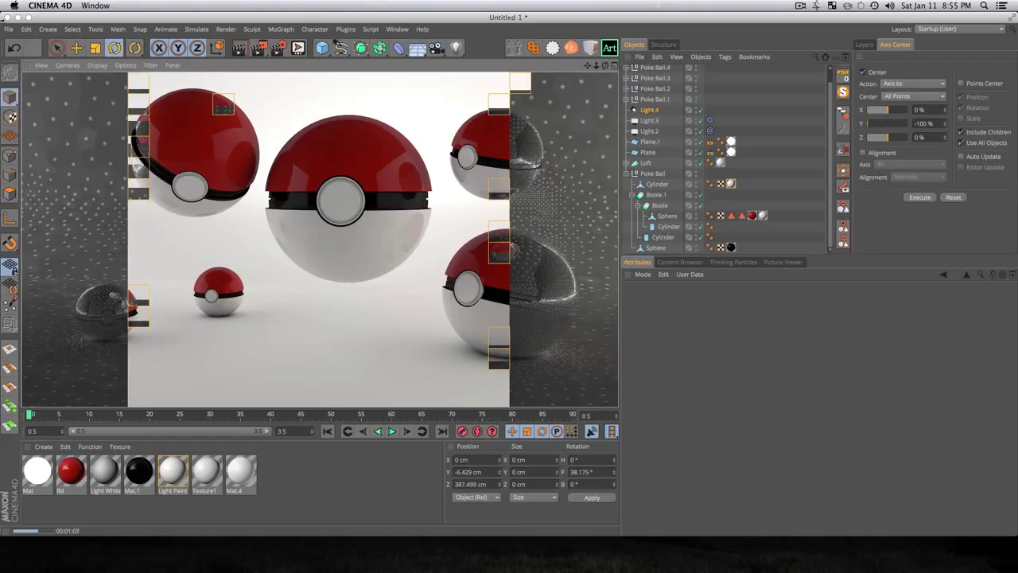
- Leave the finished scene for an empty project and add a sphere primitive at the origin
key(super+q)
click(461, 197)
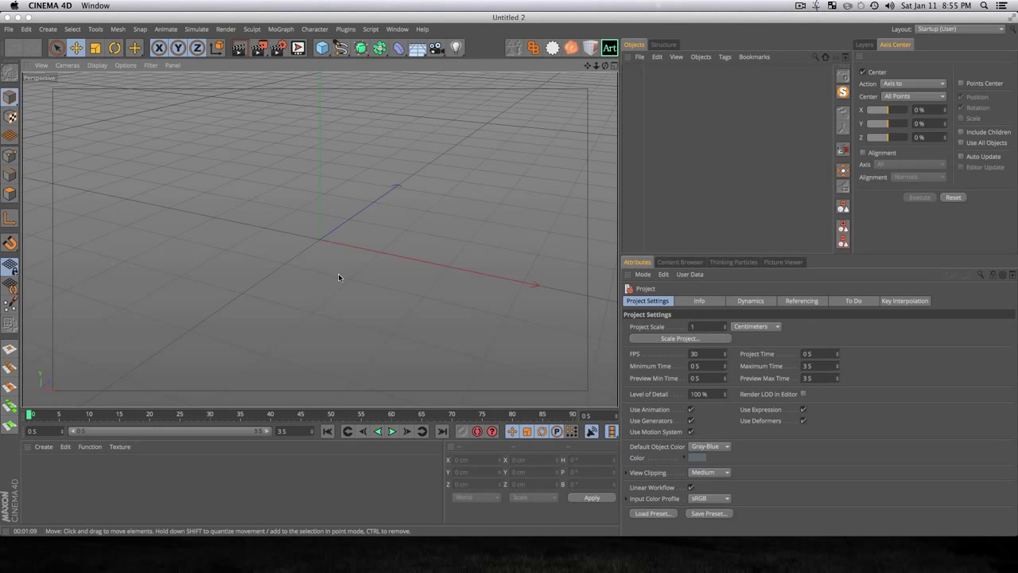
key(3)
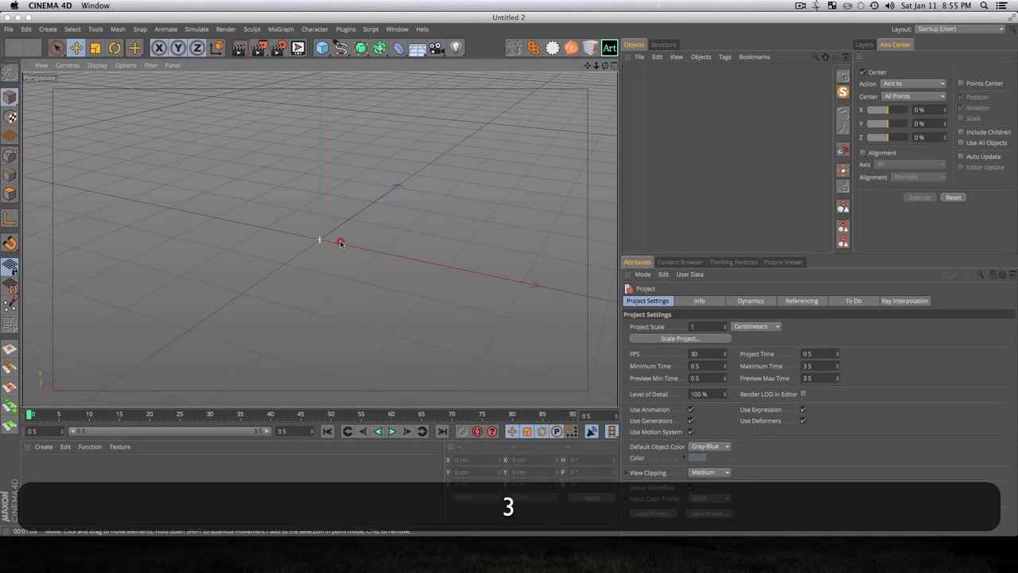
drag(334, 242, 334, 211)
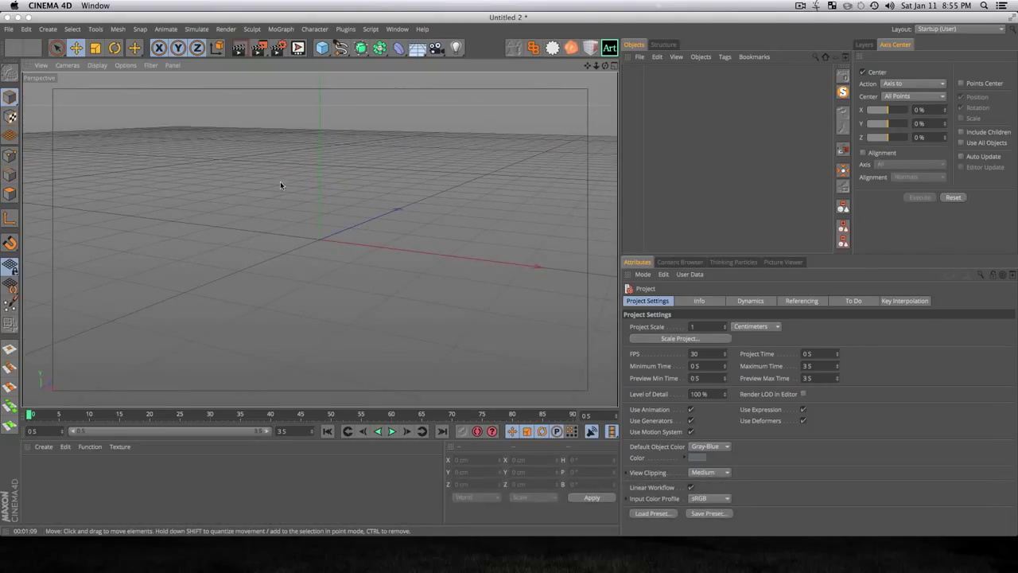
drag(322, 48, 557, 82)
scroll(306, 257, up, 5)
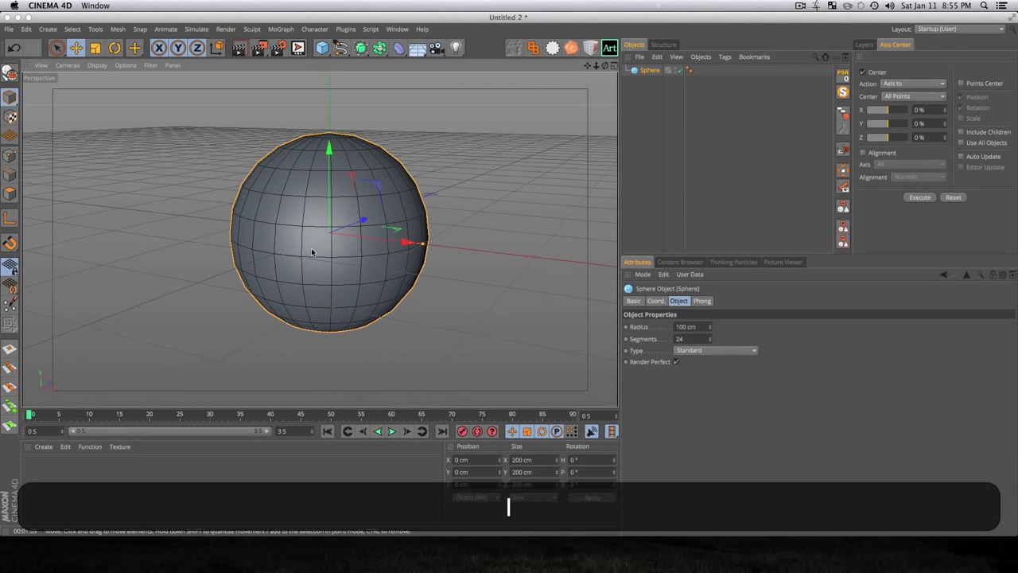
scroll(312, 253, up, 1)
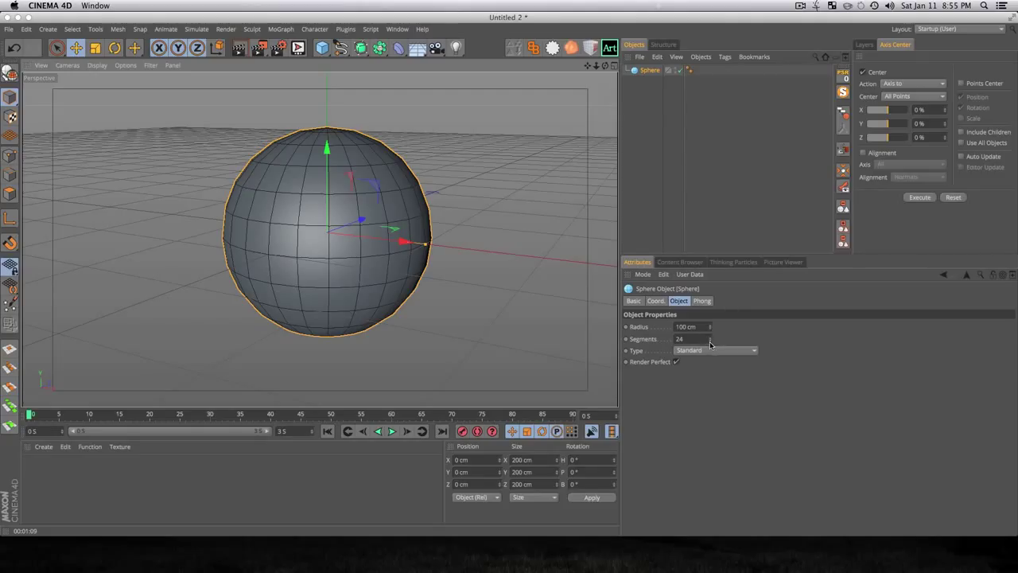
drag(710, 344, 711, 344)
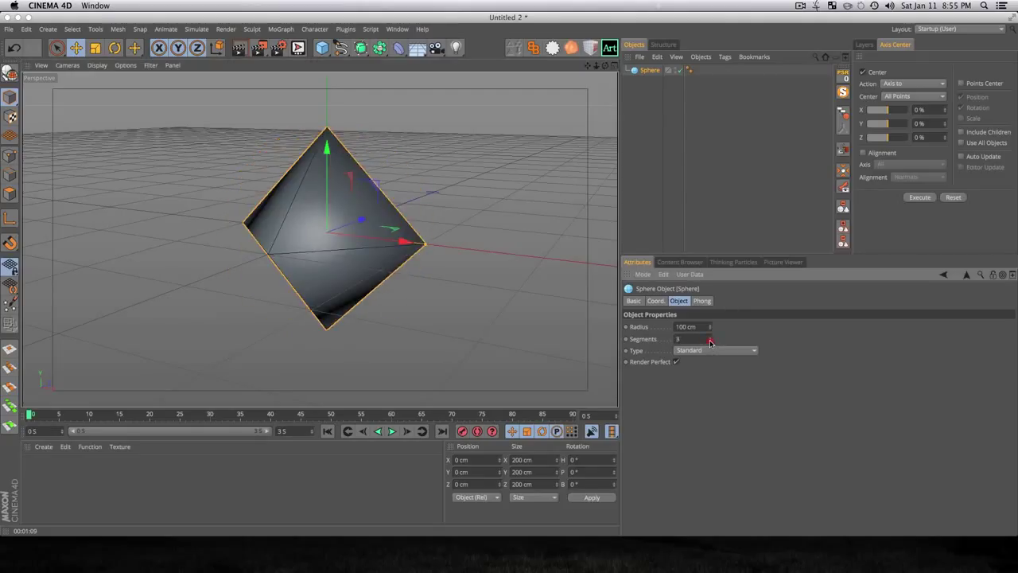
key(super+z)
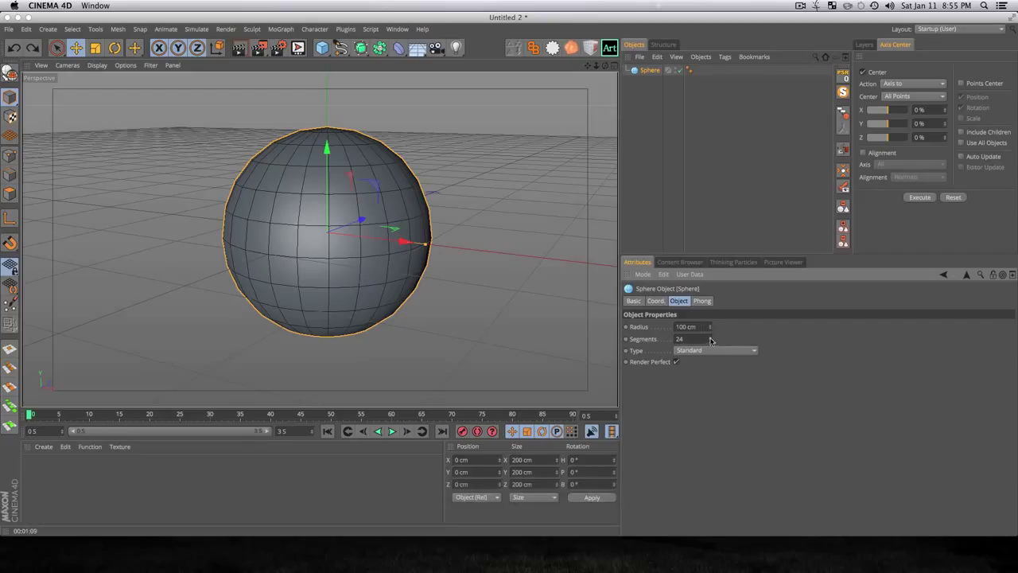
click(656, 155)
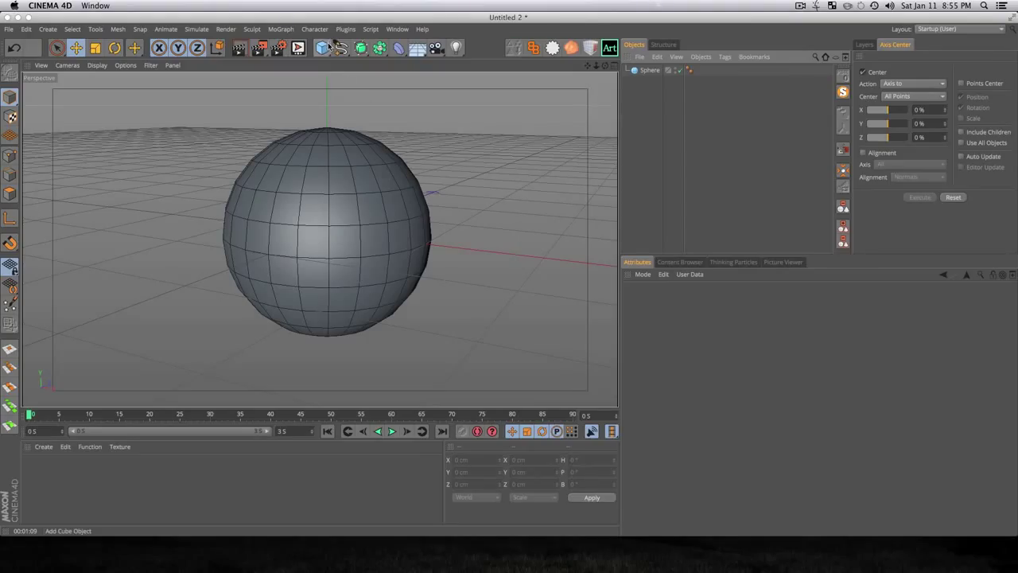
- Add a cylinder pitched 90°, scaled to about 25 cm radius and 102 cm height, protruding from the sphere's front at Z about -54 cm
drag(329, 46, 537, 69)
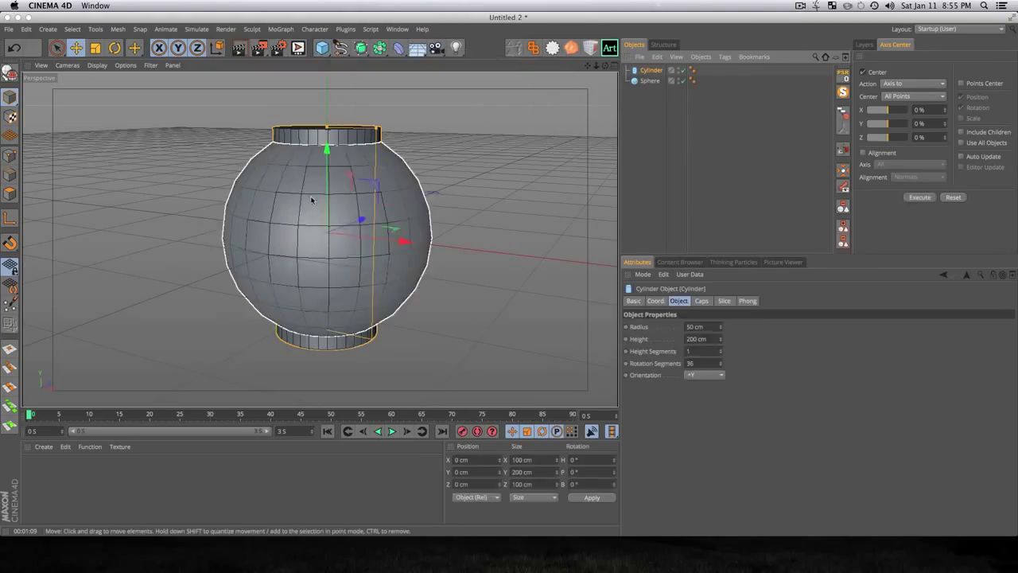
key(r)
drag(321, 194, 248, 278)
key(shift+t)
key(e)
key(3)
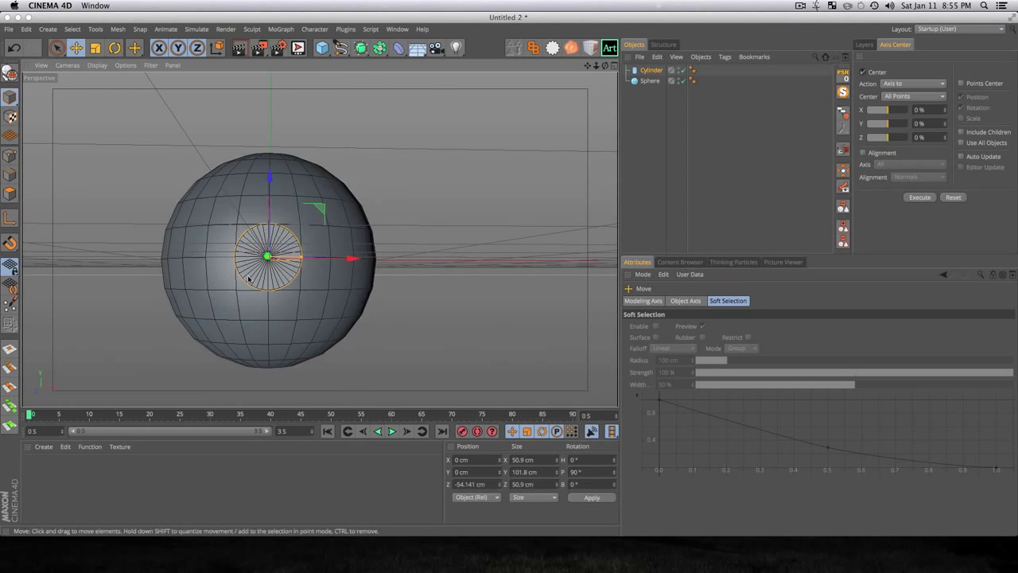
key(3)
drag(405, 236, 586, 131)
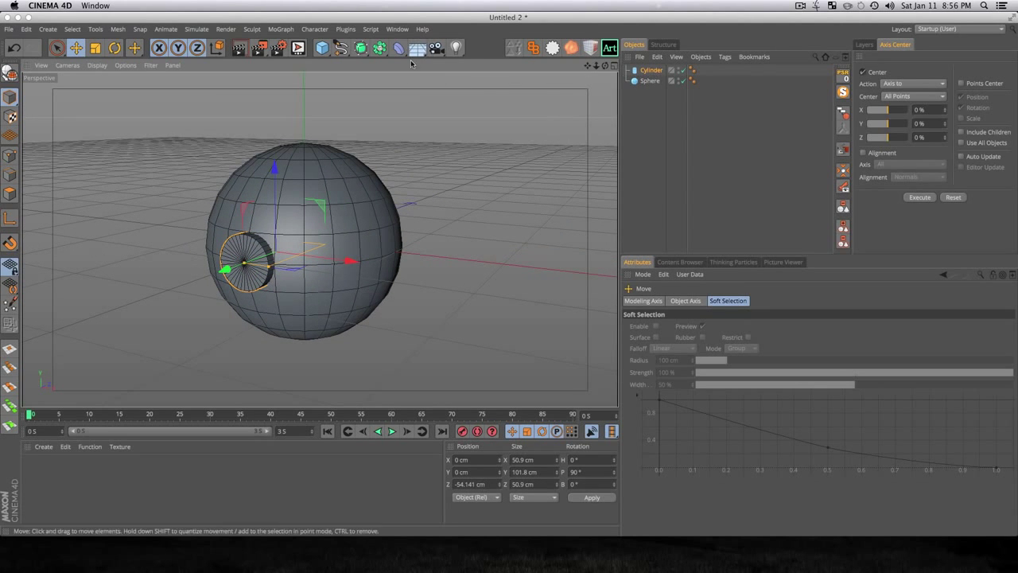
- Subtract the small cylinder from the sphere with a Boole object, nesting the sphere above the cylinder
click(379, 48)
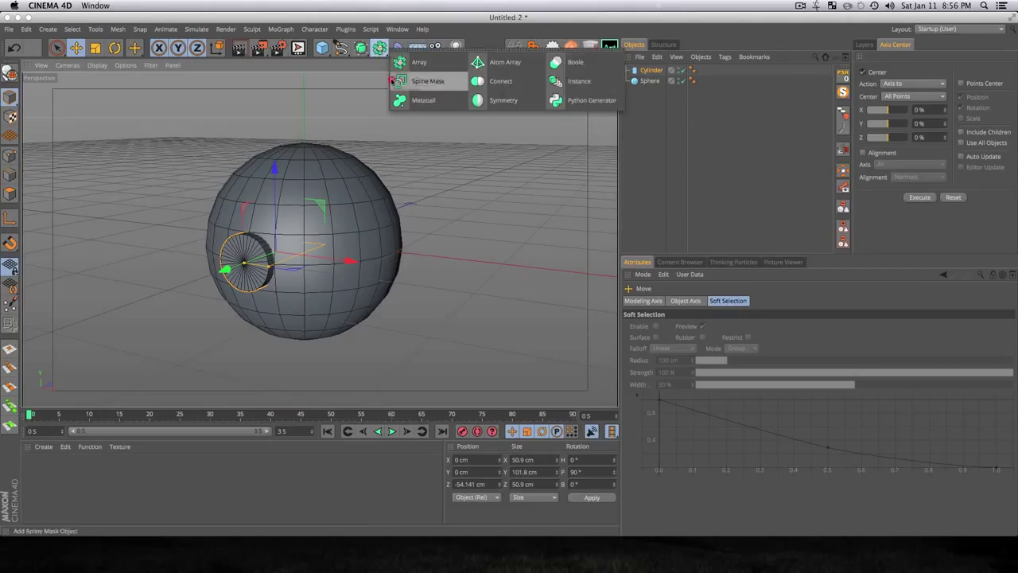
click(581, 71)
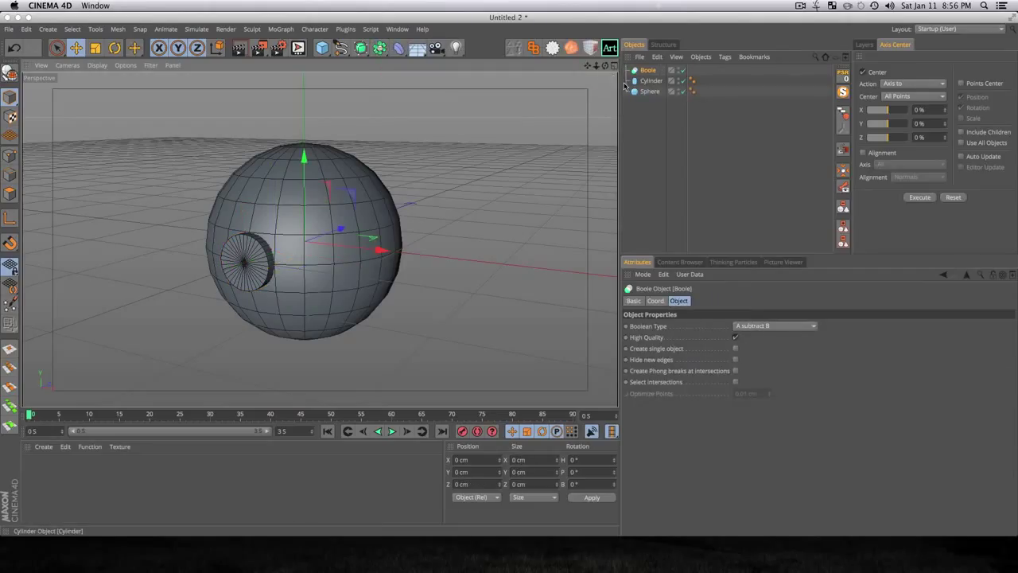
drag(650, 80, 647, 71)
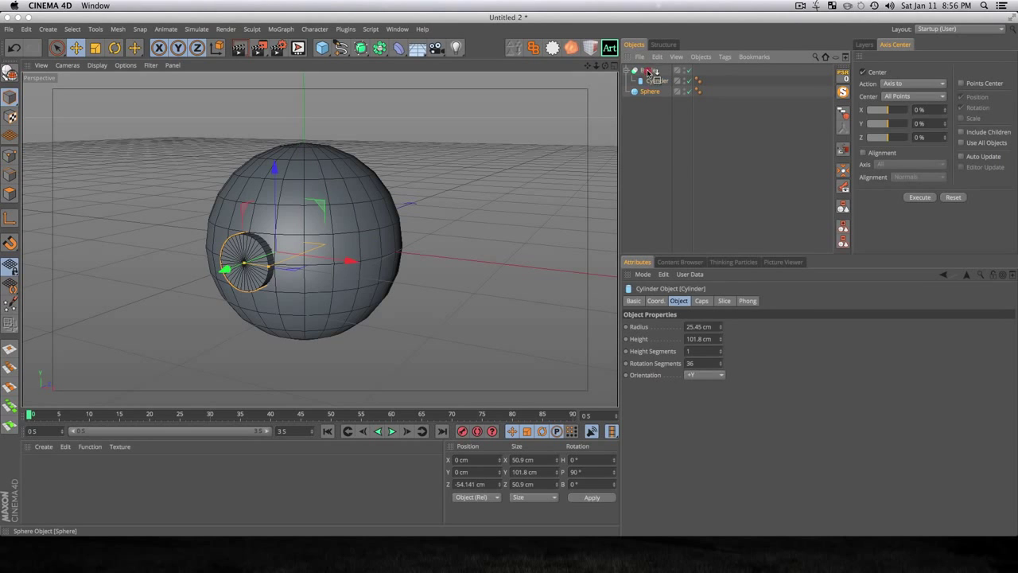
scroll(221, 261, up, 3)
key(3)
drag(221, 261, 276, 272)
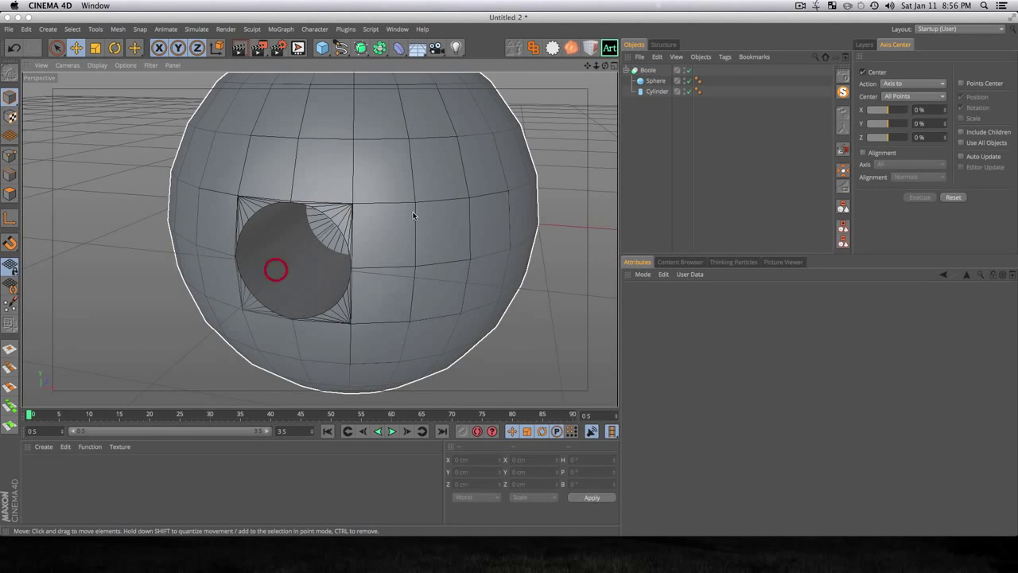
scroll(414, 215, down, 4)
key(1)
key(3)
drag(411, 207, 419, 186)
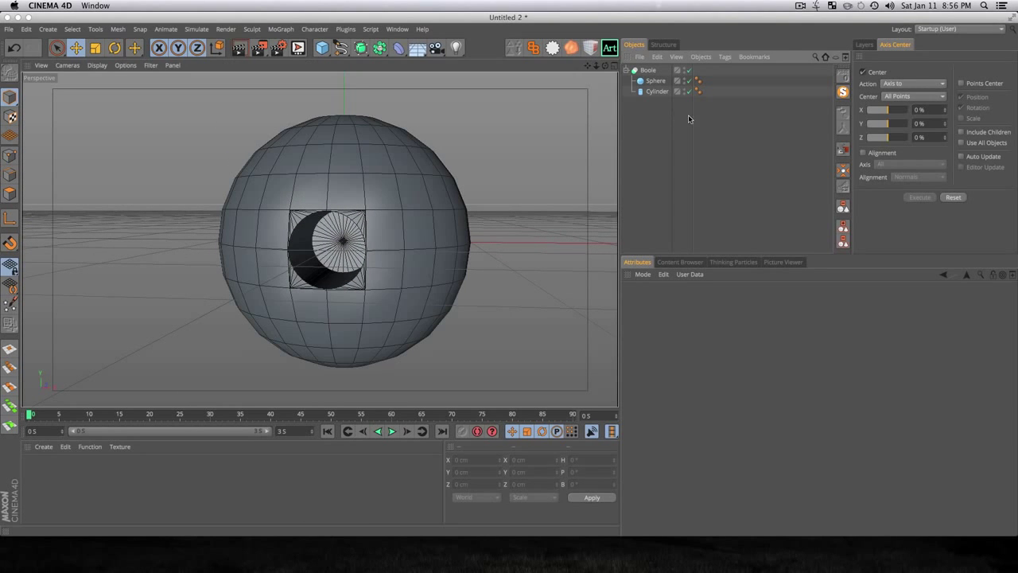
- Add a second cylinder at the sphere's centre with a 148 cm radius and 17 cm height
click(626, 70)
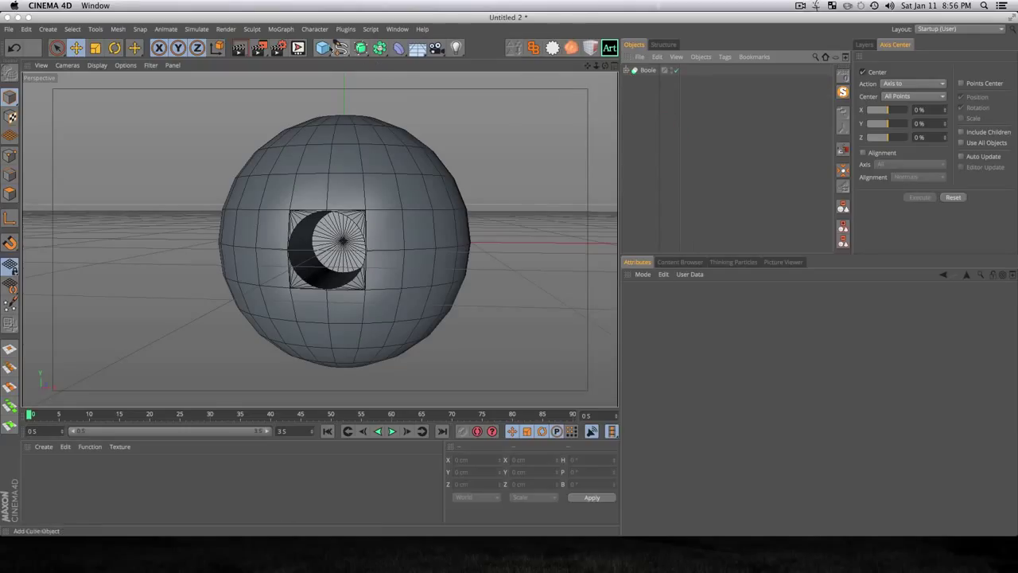
click(323, 47)
click(521, 64)
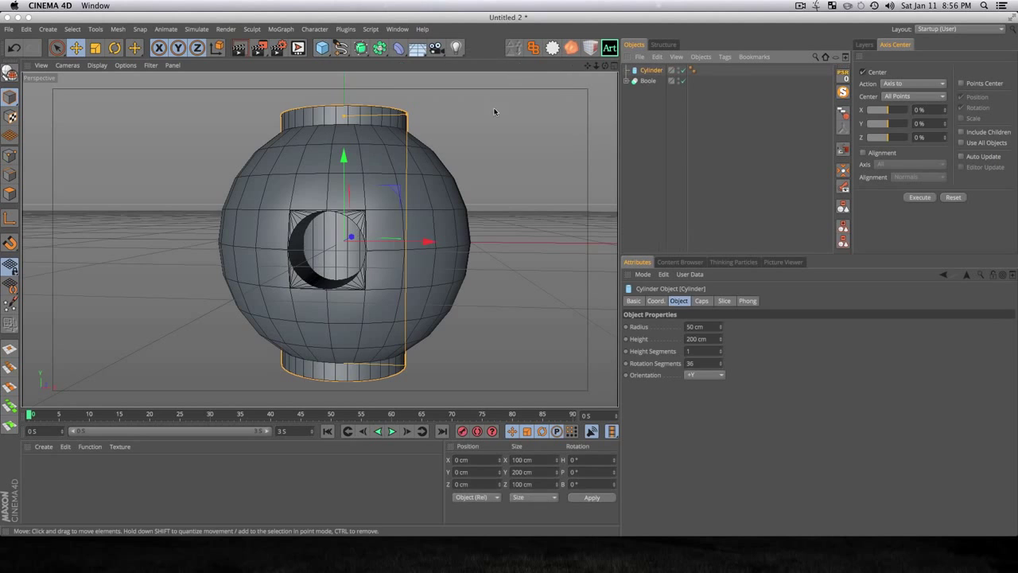
drag(722, 329, 799, 329)
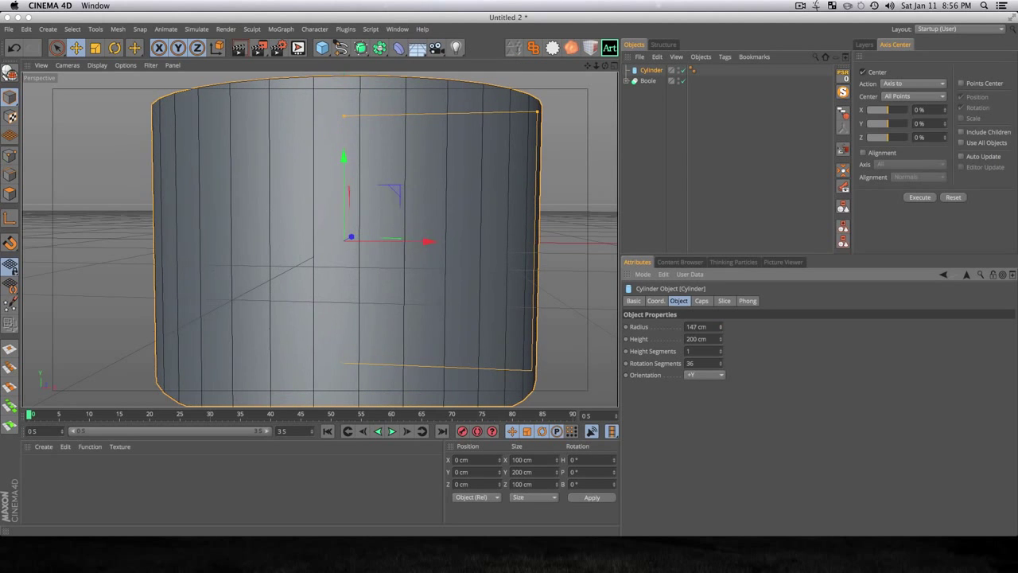
drag(721, 339, 578, 339)
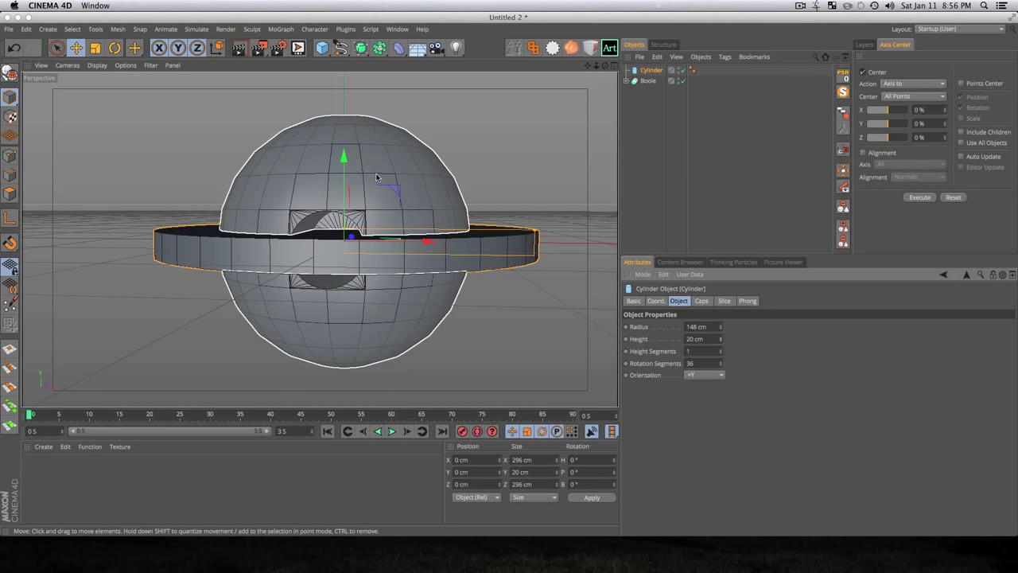
key(3)
drag(427, 164, 403, 186)
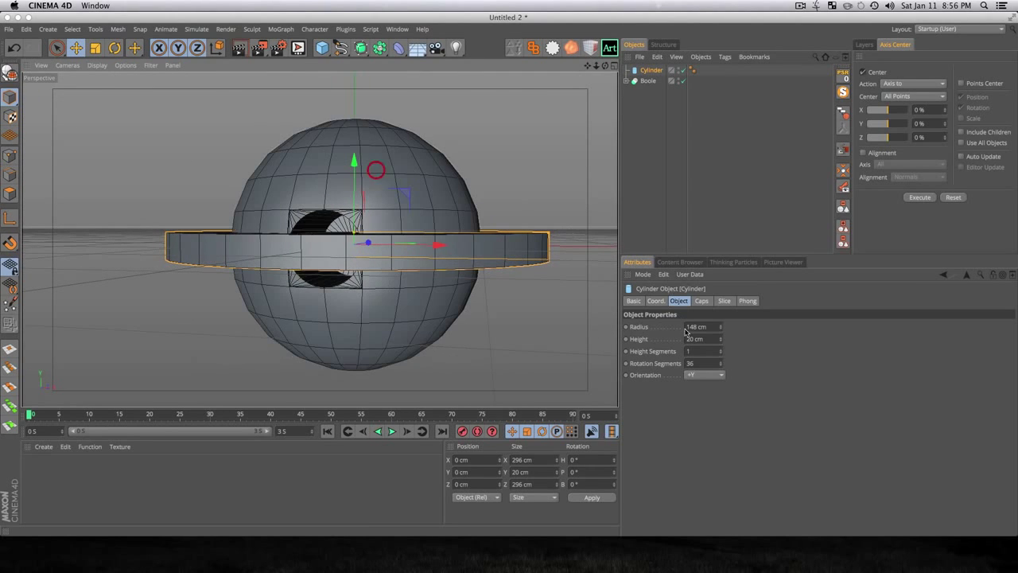
drag(720, 340, 720, 345)
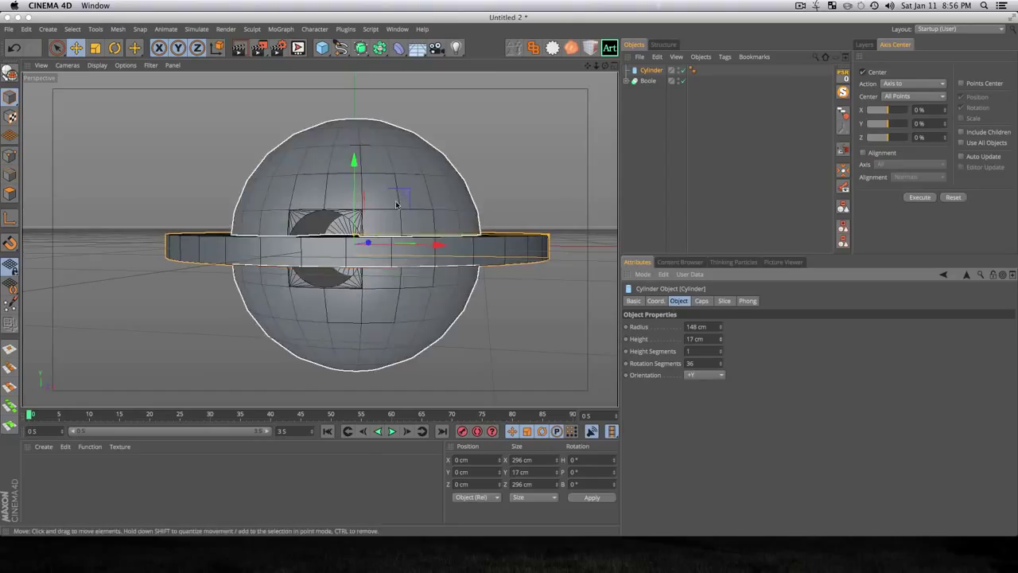
- Subtract the wide flat cylinder from the first Boole with a second Boole object, splitting the sphere in two halves
click(671, 90)
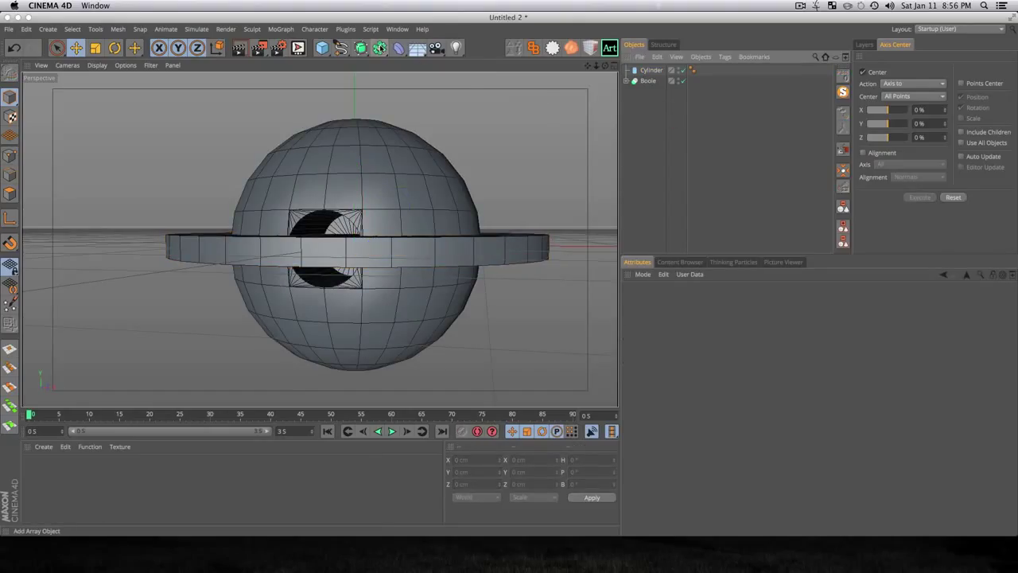
drag(380, 48, 587, 62)
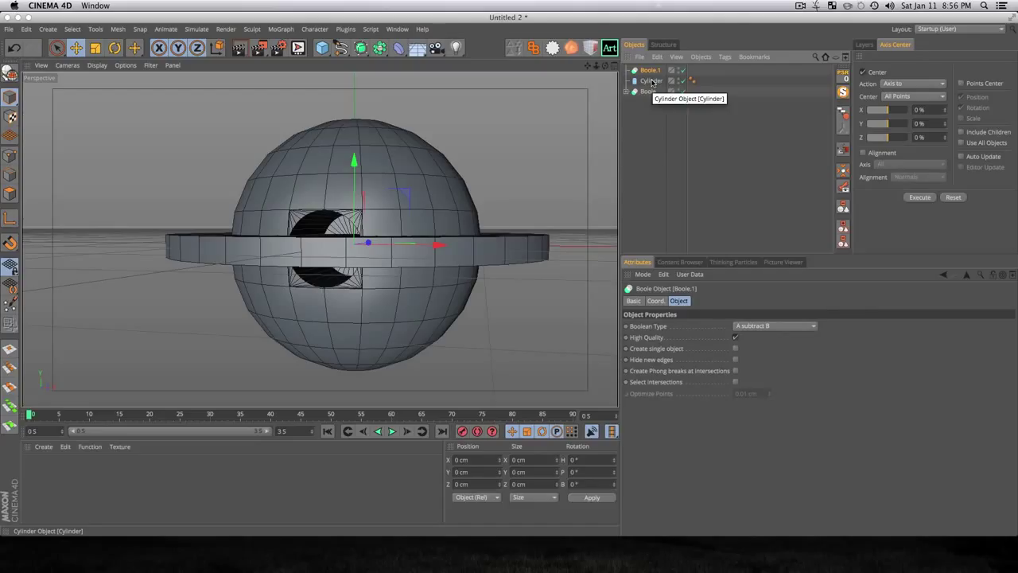
mouse_move(652, 82)
mouse_down()
mouse_move(641, 61)
mouse_move(654, 70)
mouse_up()
key(3)
drag(445, 247, 516, 244)
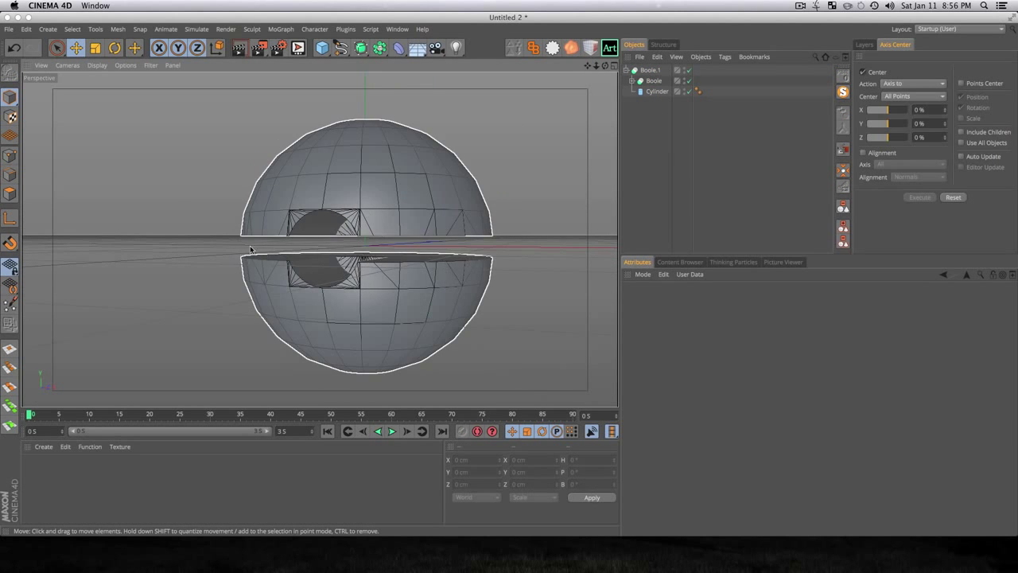
- Render the split sphere in the viewport and inspect the gap and front hole from another angle
key(super+r)
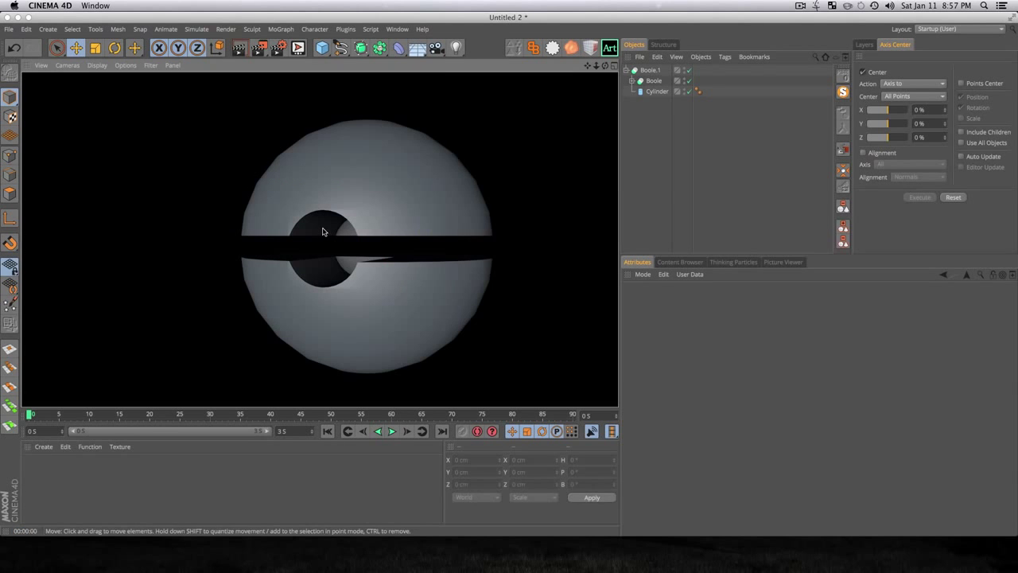
key(3)
drag(312, 284, 462, 213)
key(3)
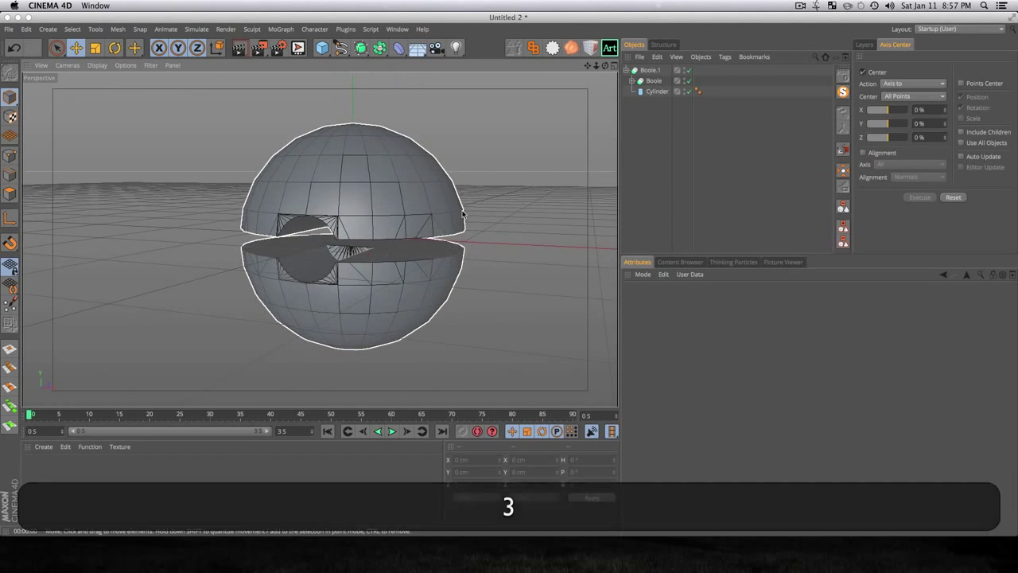
- Expand the nested Boole and rename the outermost Boole object as Outer Sheel
click(669, 119)
click(632, 81)
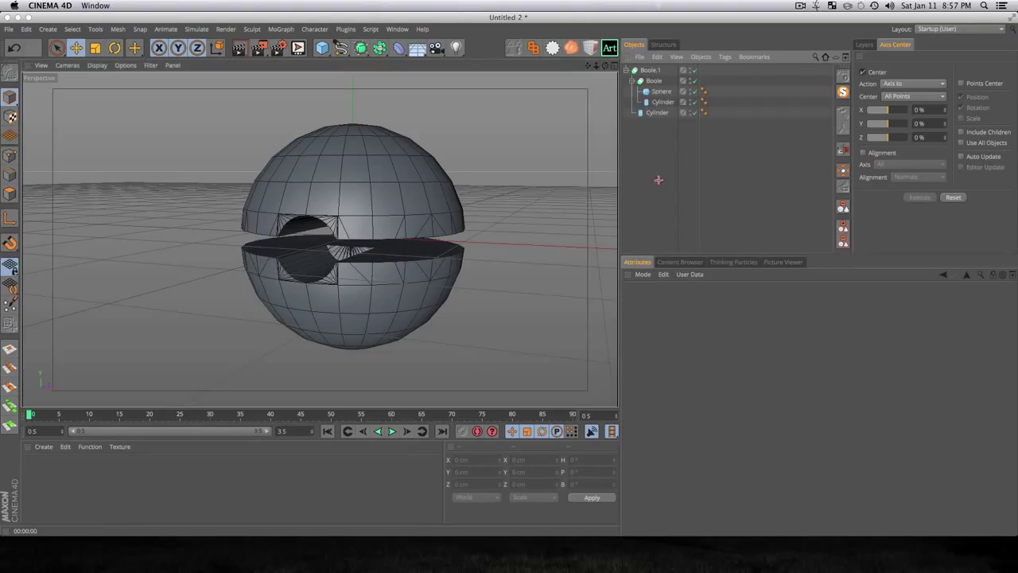
click(659, 180)
click(651, 70)
double_click(651, 70)
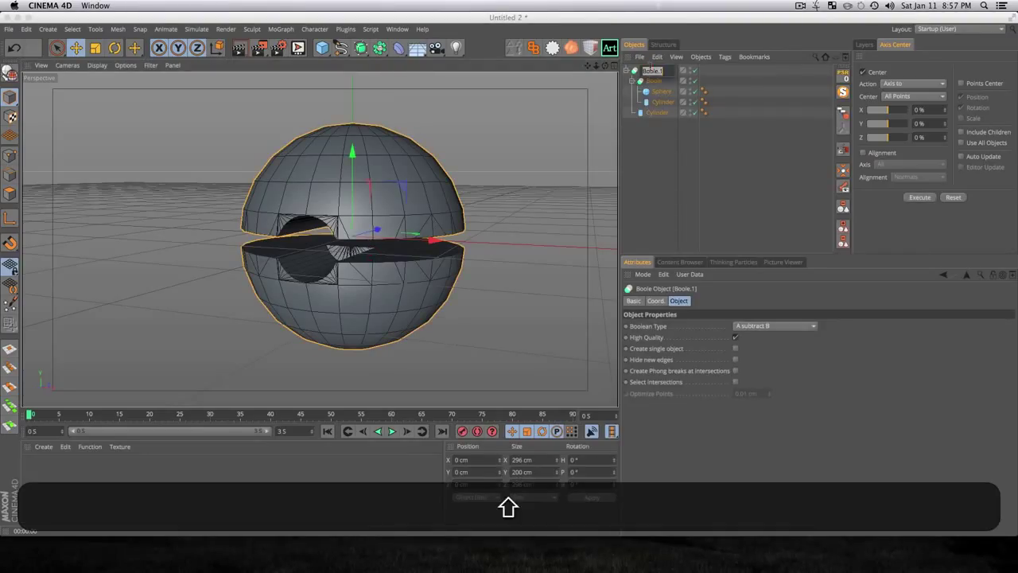
text(Outer Sheel)
key(Return)
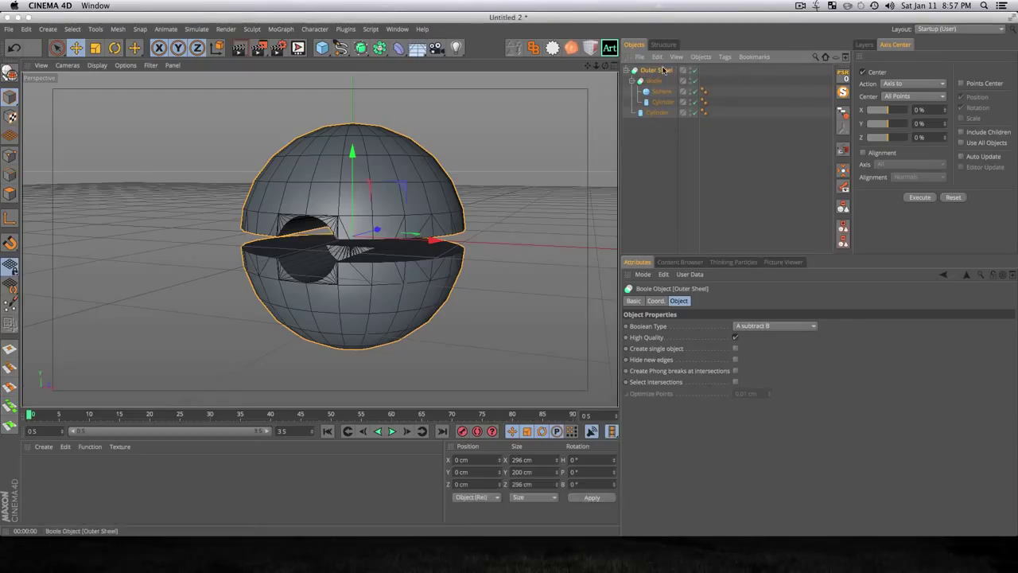
- Correct the outermost Boole object's name to Outer Shell
double_click(674, 71)
key(BackSpace)
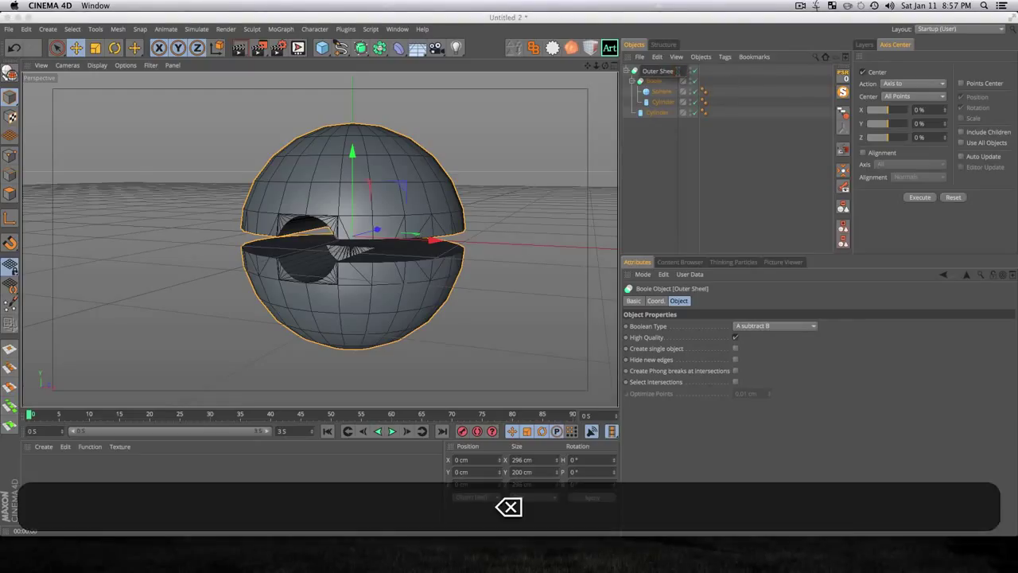
text(ll)
click(698, 216)
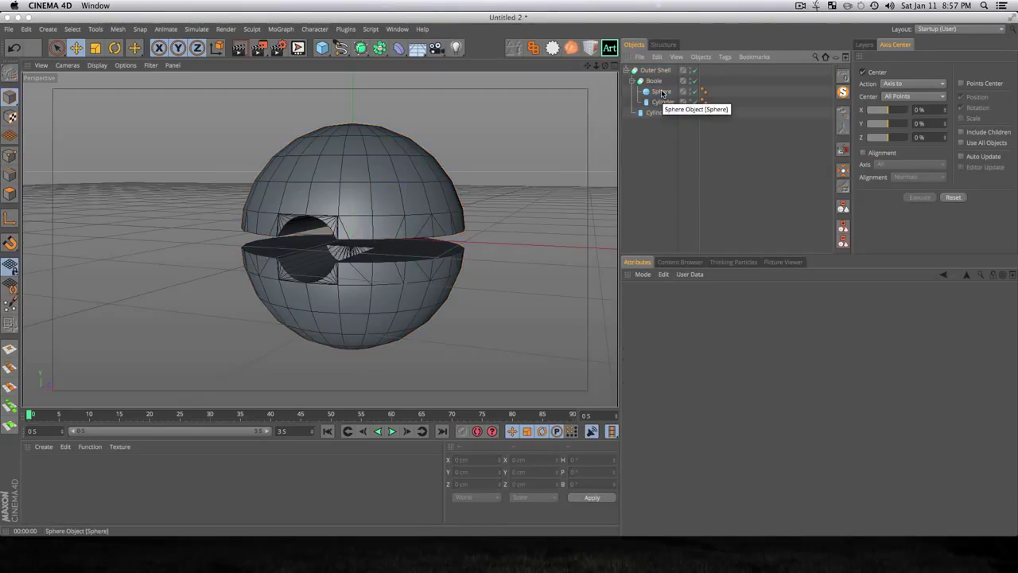
- Duplicate the sphere from the nested Boole and place the copy outside the Outer Shell hierarchy
click(664, 90)
click(668, 171)
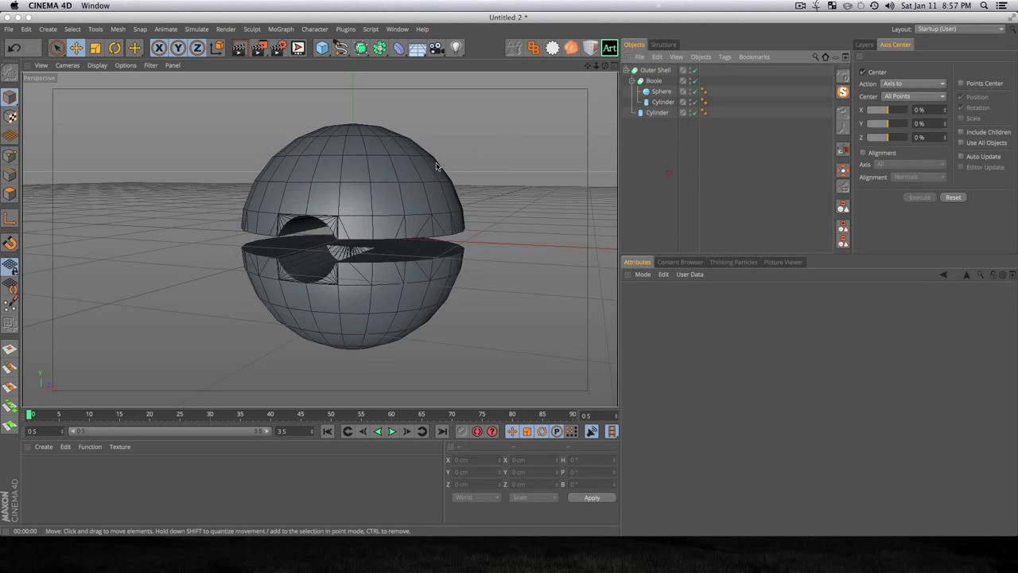
key(3)
drag(440, 167, 469, 243)
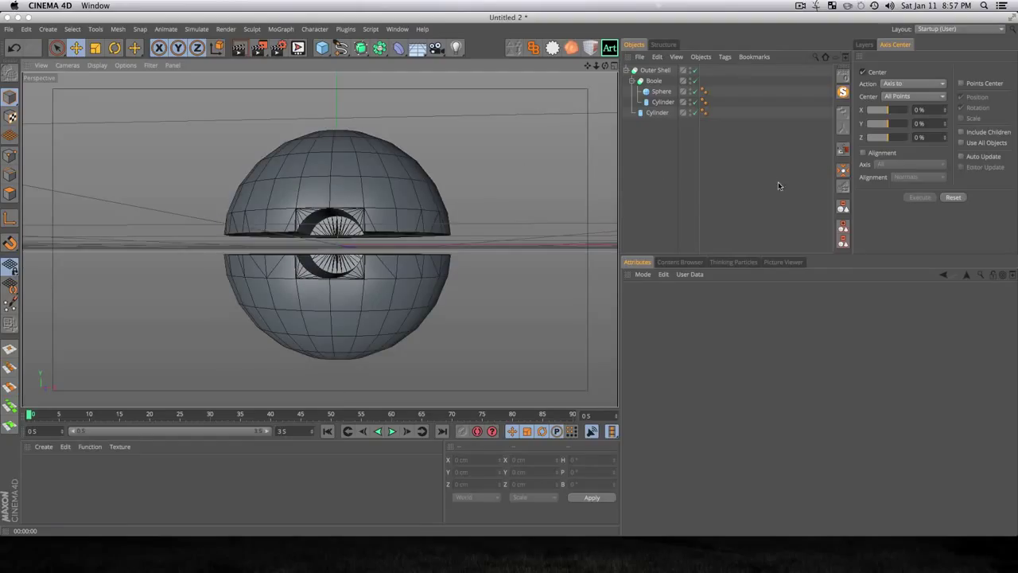
click(658, 92)
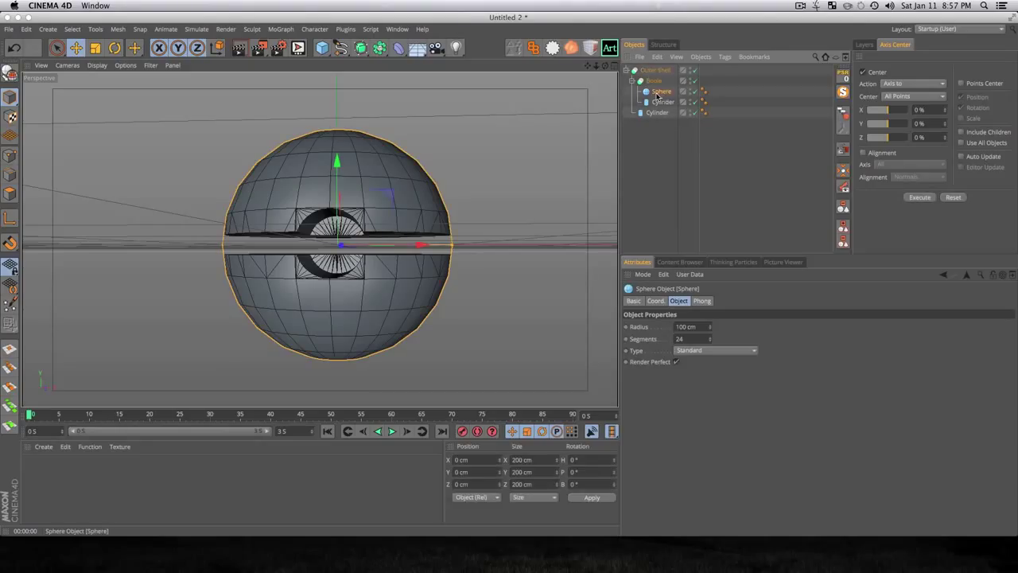
super+drag(681, 93, 654, 133)
- Scale the duplicated sphere down uniformly to about 190.5 cm in diameter so it sits inside the outer shell
key(t)
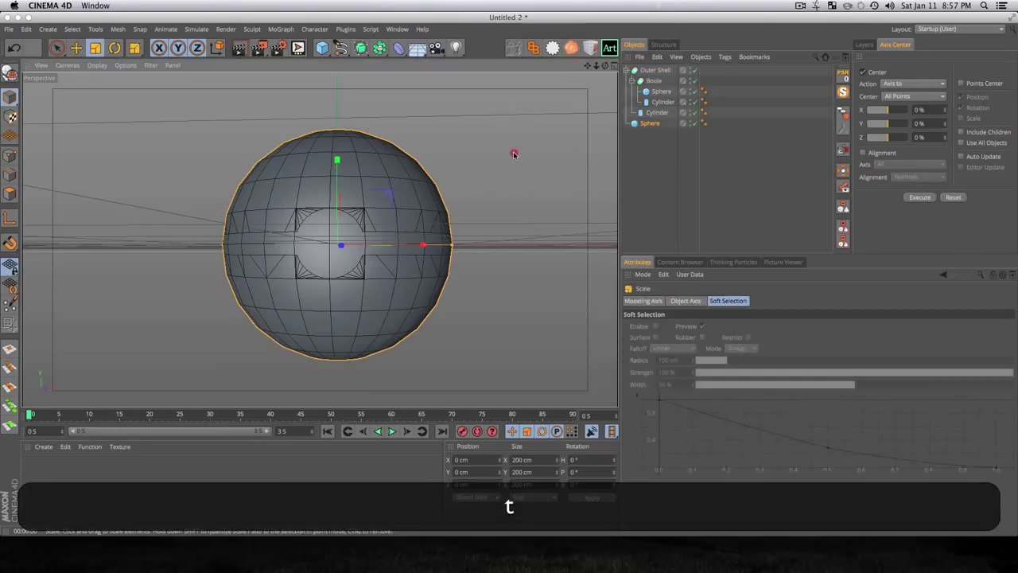
drag(514, 153, 505, 156)
key(3)
drag(518, 220, 446, 265)
drag(545, 148, 535, 150)
key(3)
drag(488, 196, 350, 326)
key(3)
key(3)
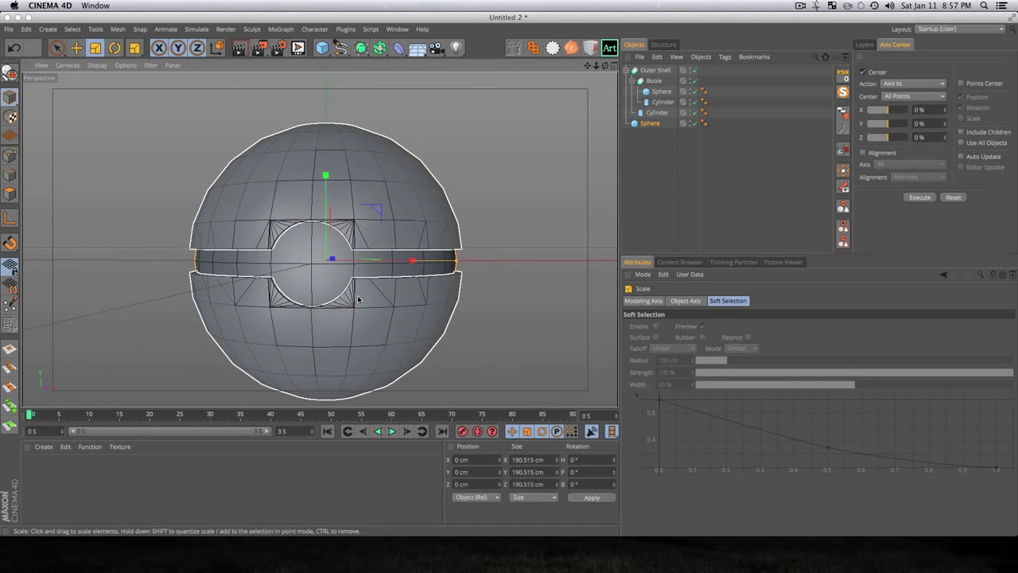
- Rename the scaled-down sphere as Inner Shell
click(646, 128)
click(648, 125)
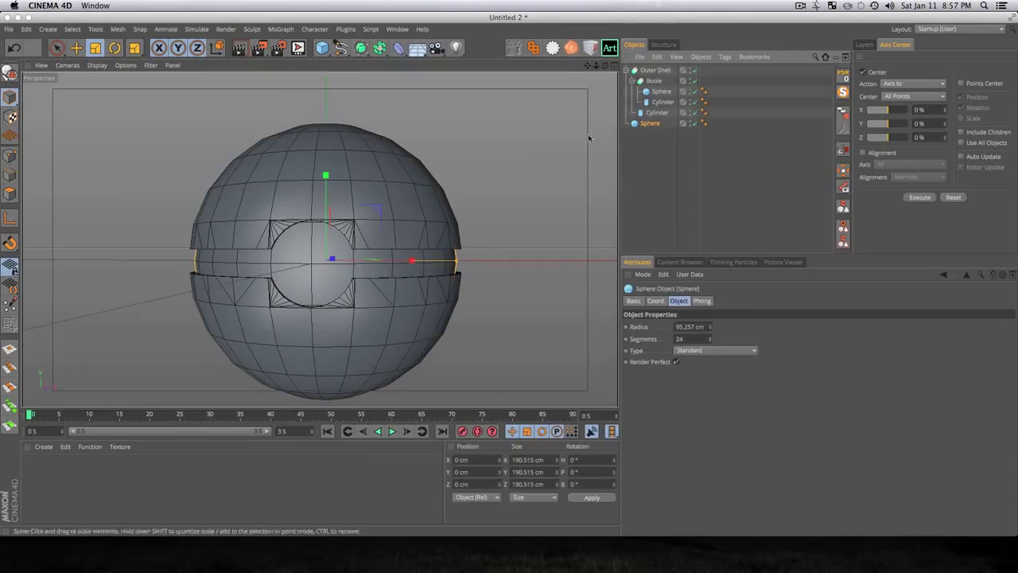
double_click(650, 124)
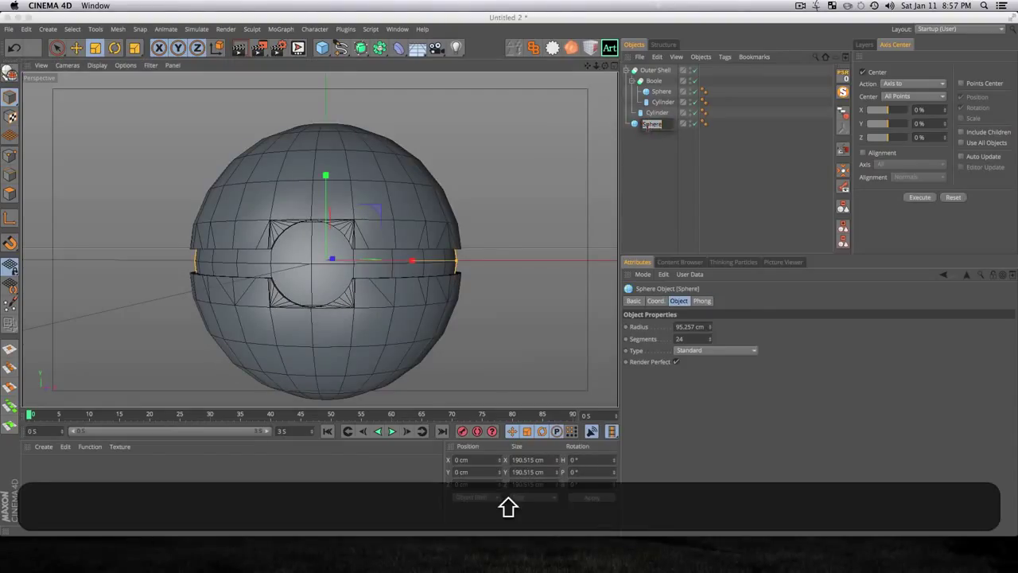
text(Inner Shell)
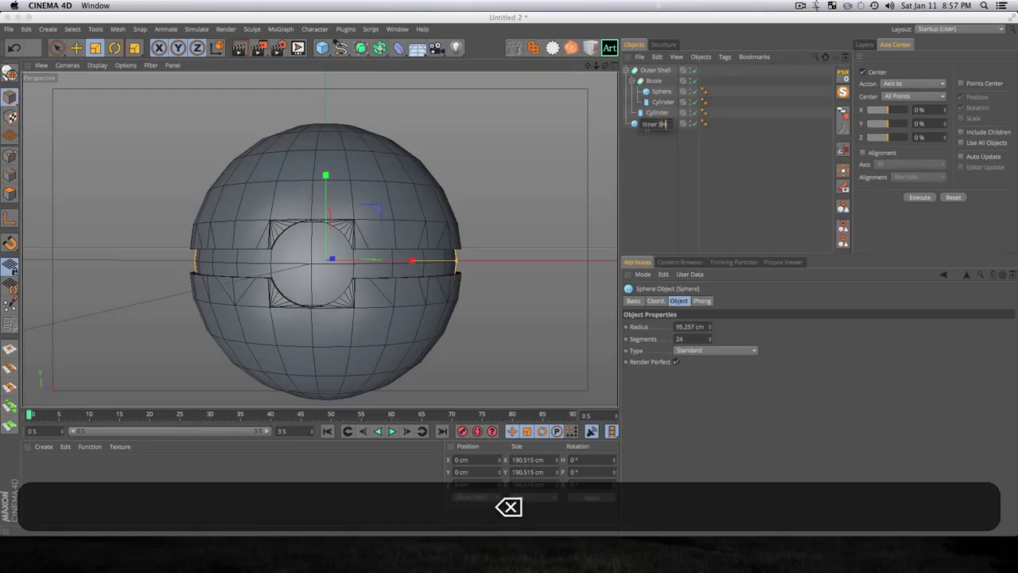
key(Return)
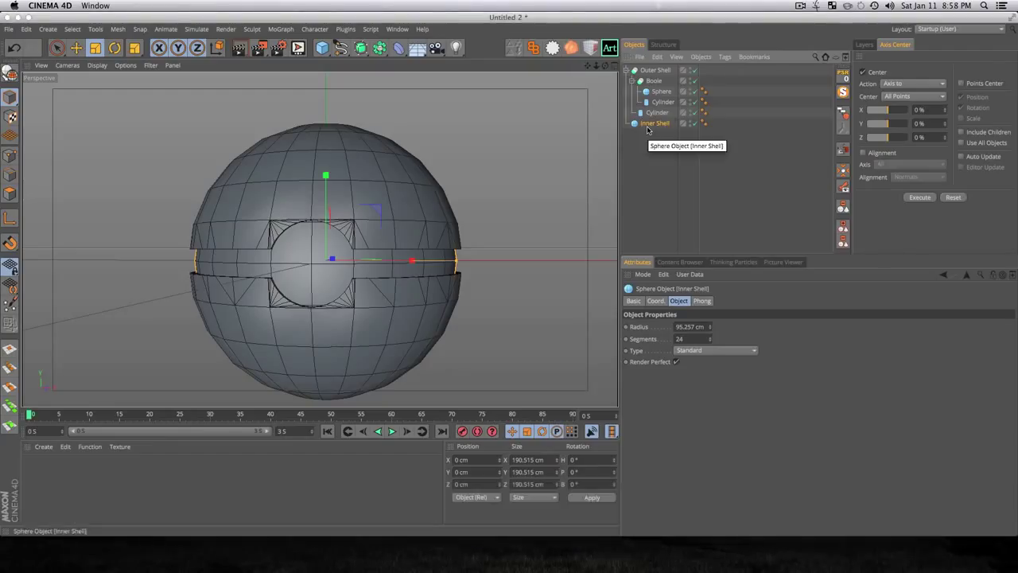
- Raise the Inner Shell's segments to 194 and convert it into an editable polygon object
click(708, 339)
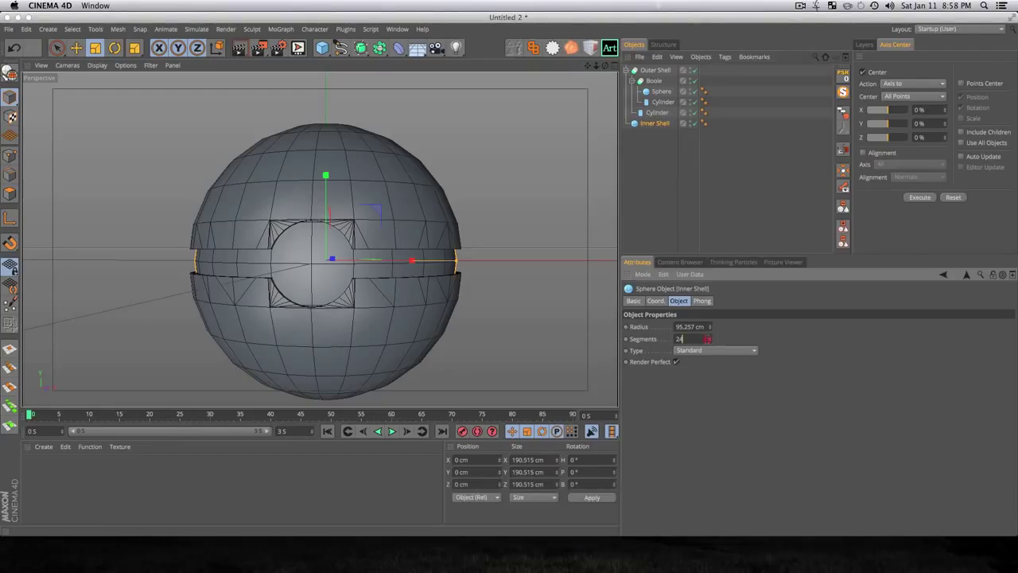
drag(709, 341, 709, 254)
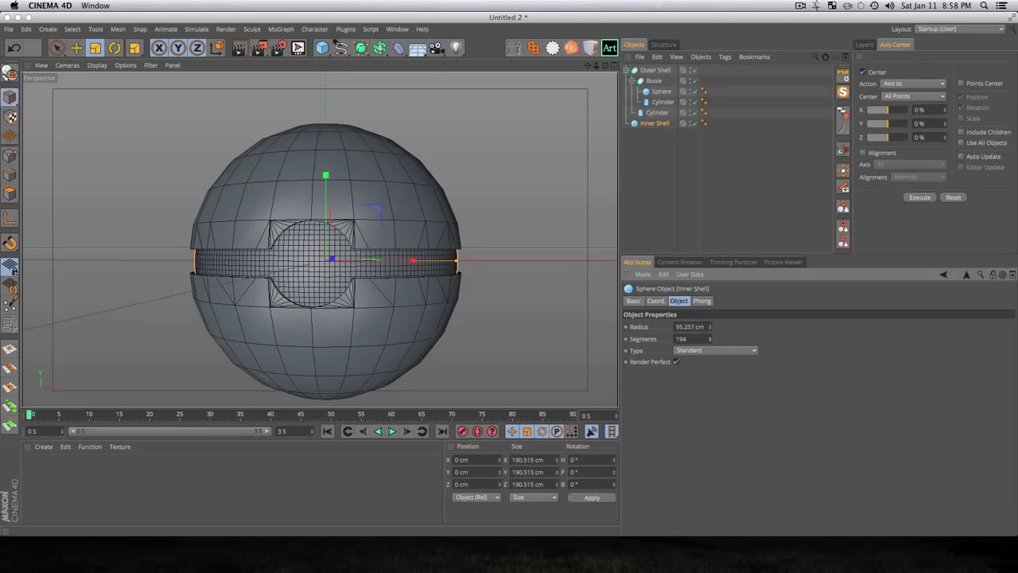
click(673, 200)
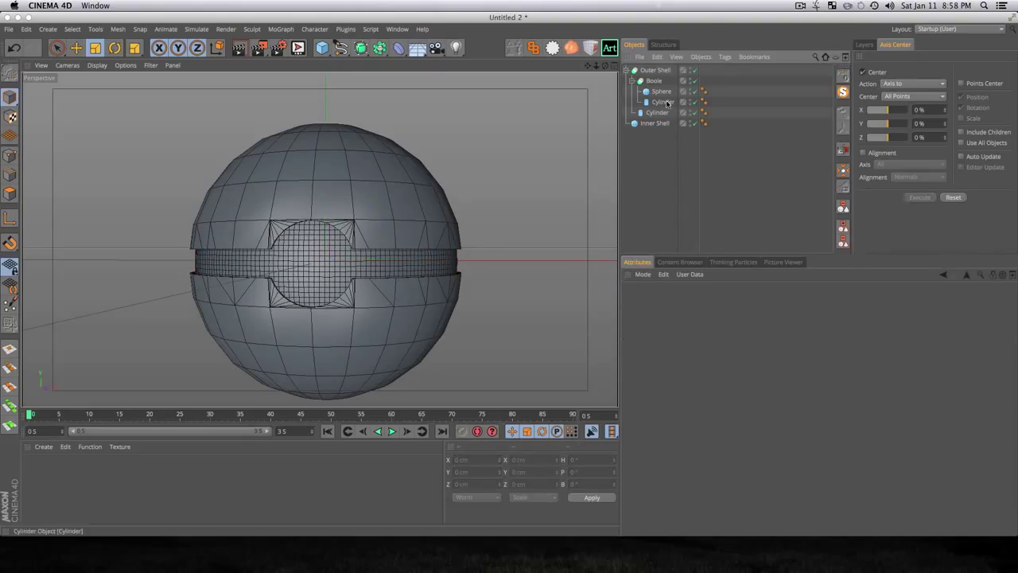
click(657, 123)
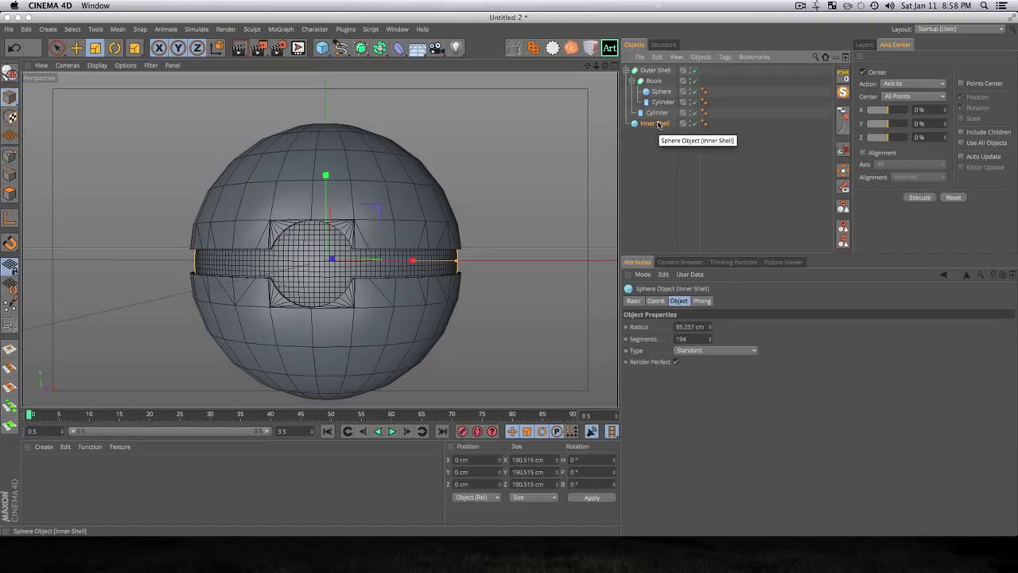
key(c)
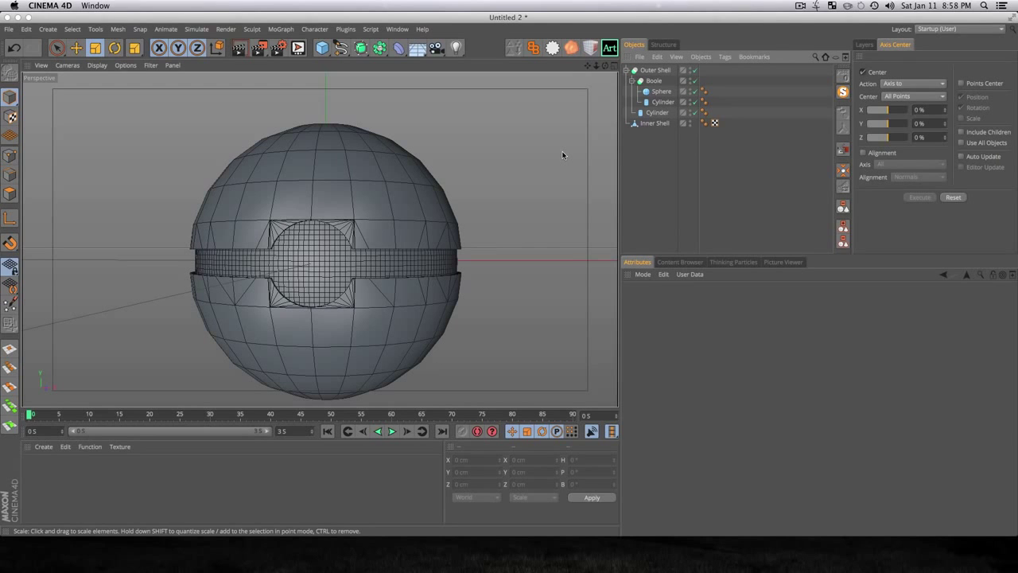
- In the Right view, rectangle-select the Inner Shell's thin equatorial ring of polygons with Only Select Visible Elements turned off
key(F3)
scroll(310, 230, up, 5)
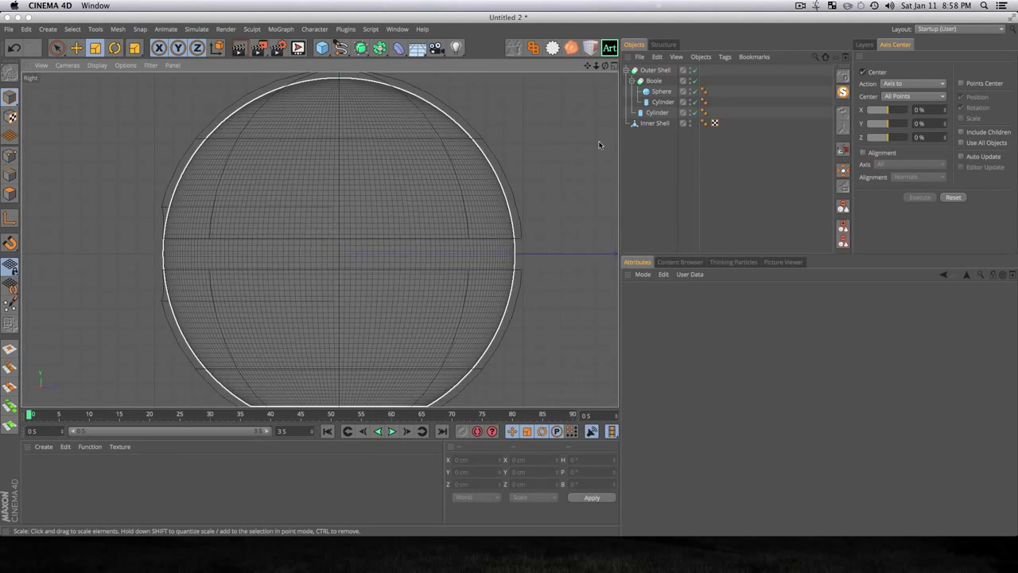
click(654, 123)
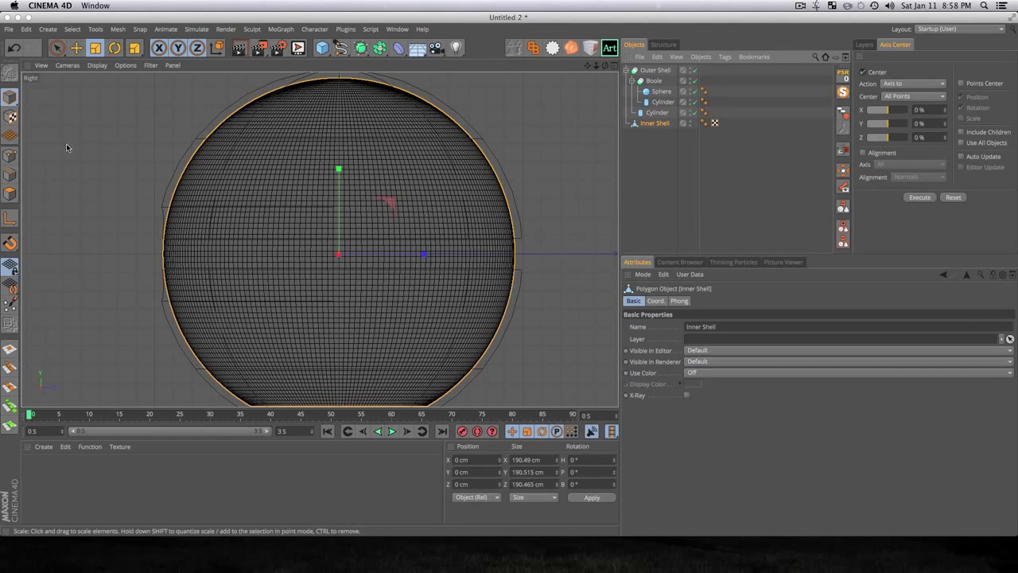
click(11, 197)
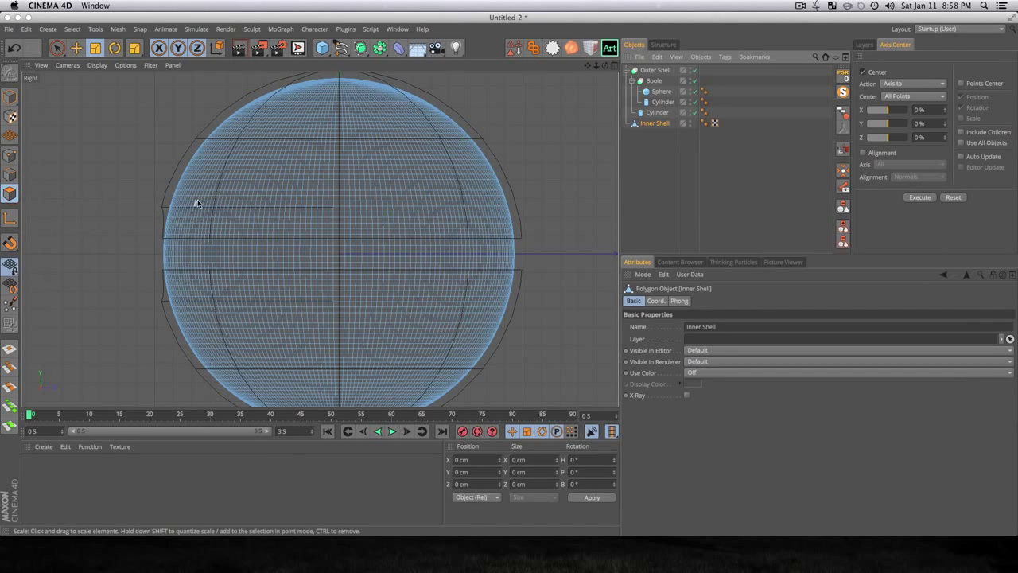
key(v)
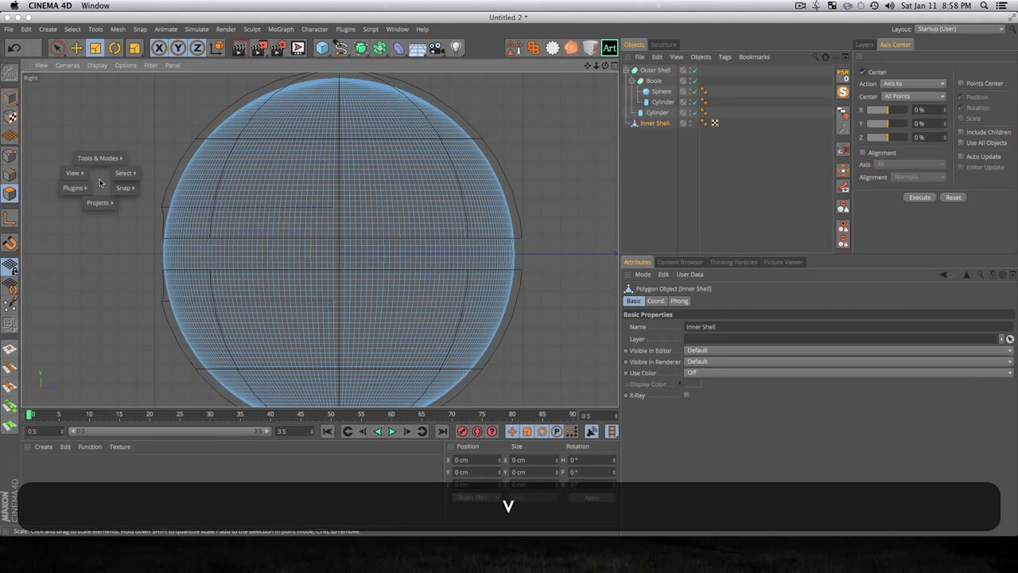
mouse_move(123, 173)
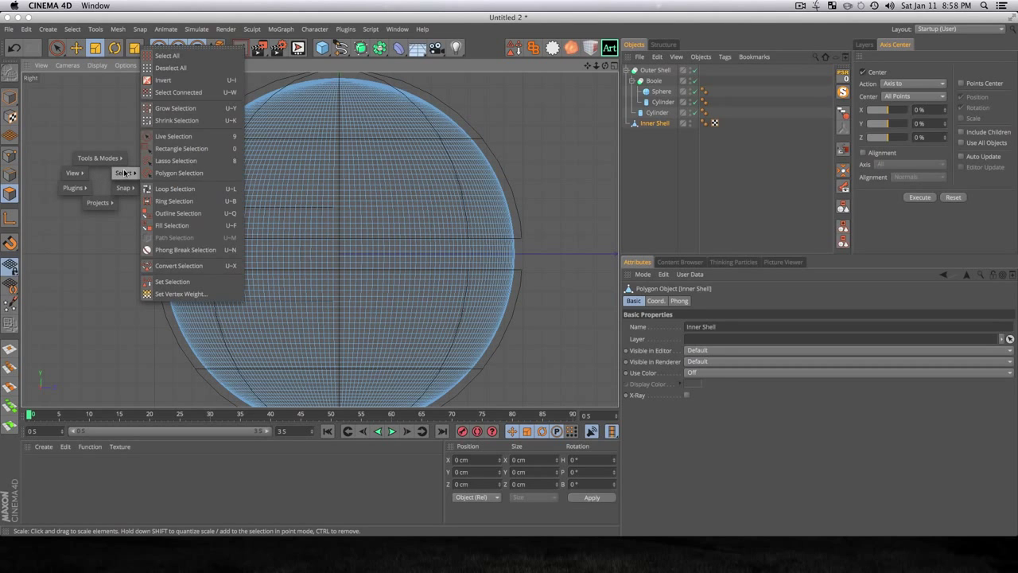
click(181, 150)
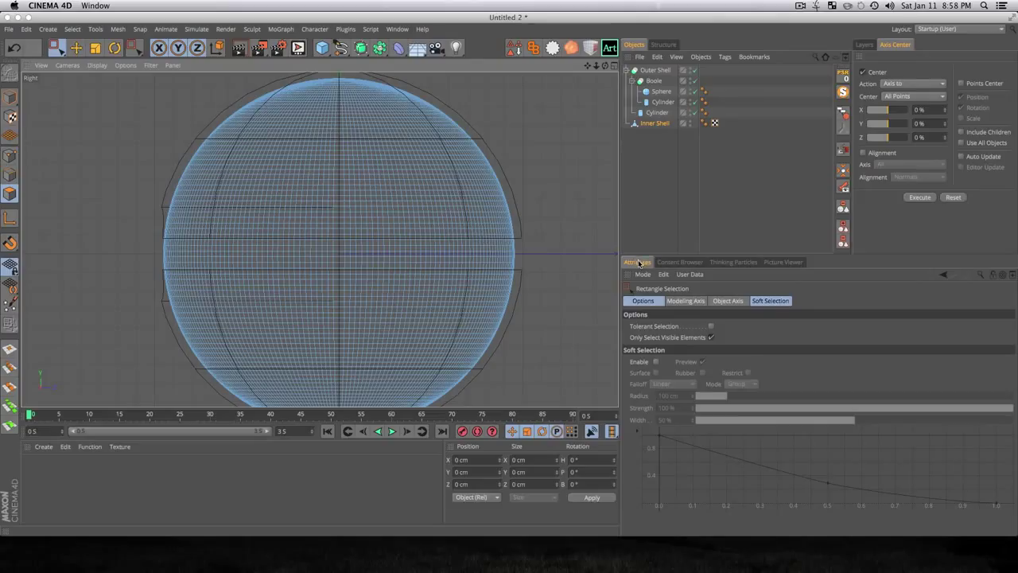
click(712, 339)
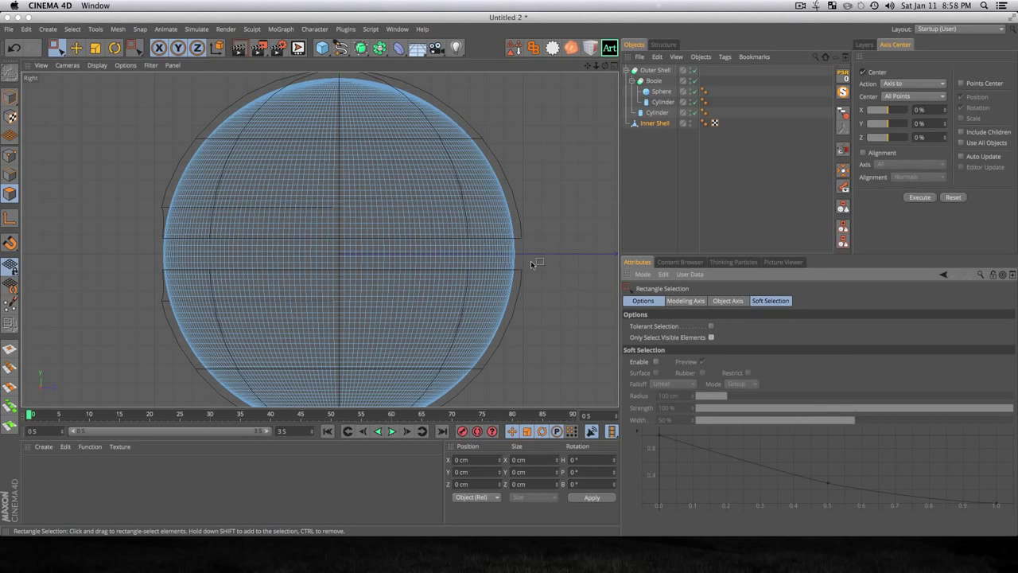
drag(520, 258, 159, 251)
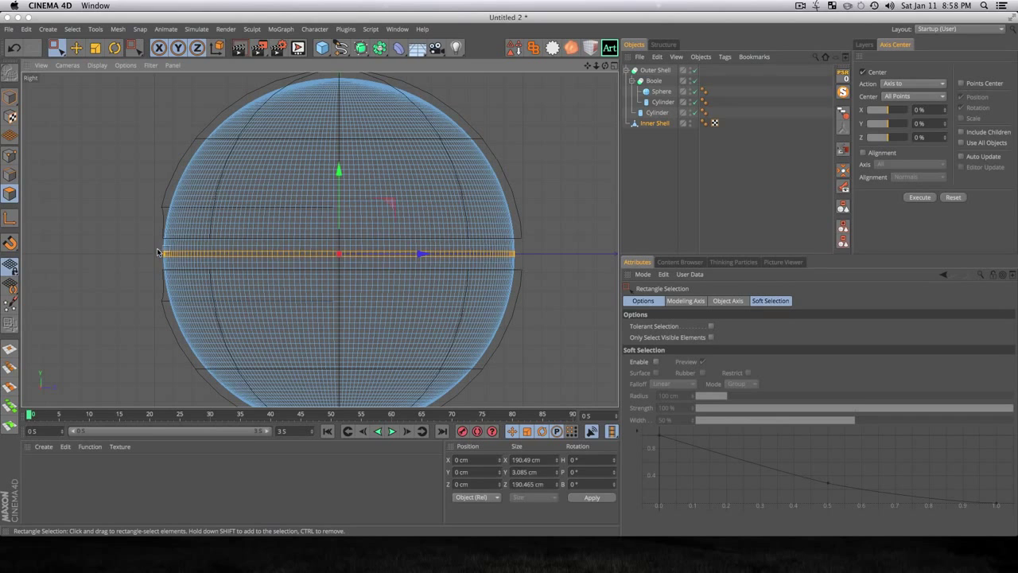
- Extrude the selected polygon ring inward by scaling it down slightly, forming a narrow groove around the Inner Shell
scroll(426, 241, up, 3)
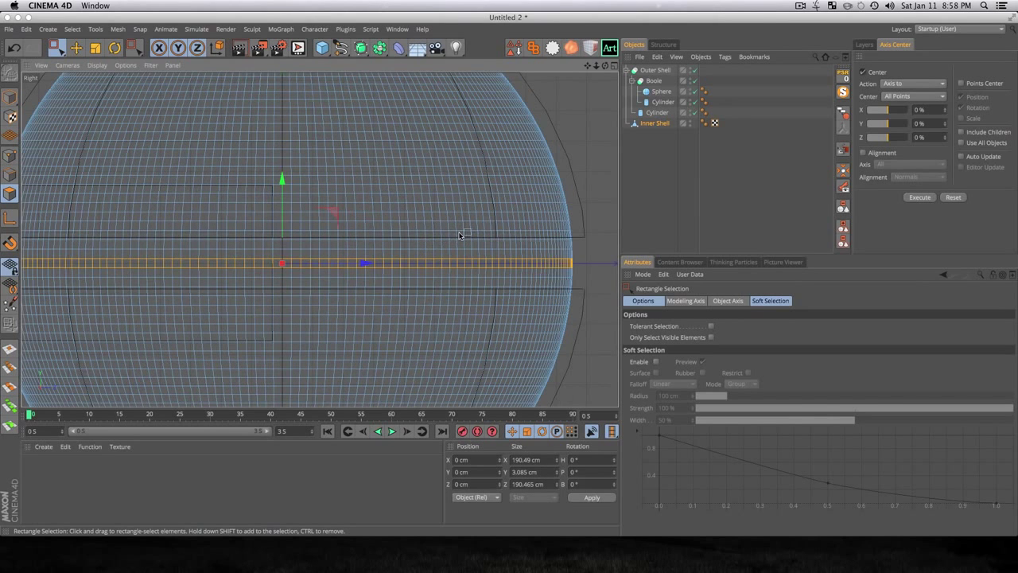
key(t)
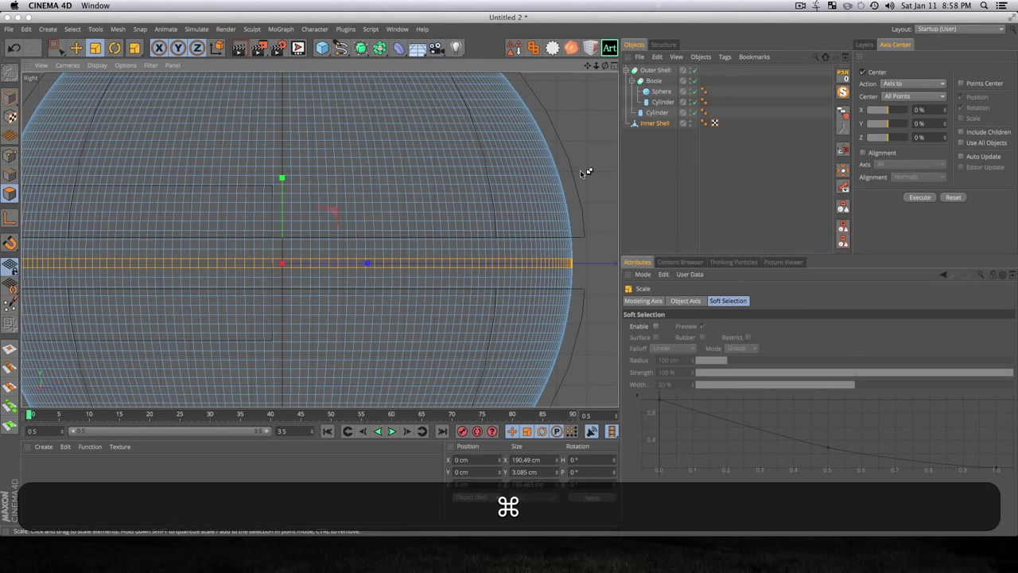
drag(587, 172, 565, 175)
click(657, 189)
- Render the ball in the perspective view and inspect the new groove from the side and front
key(F1)
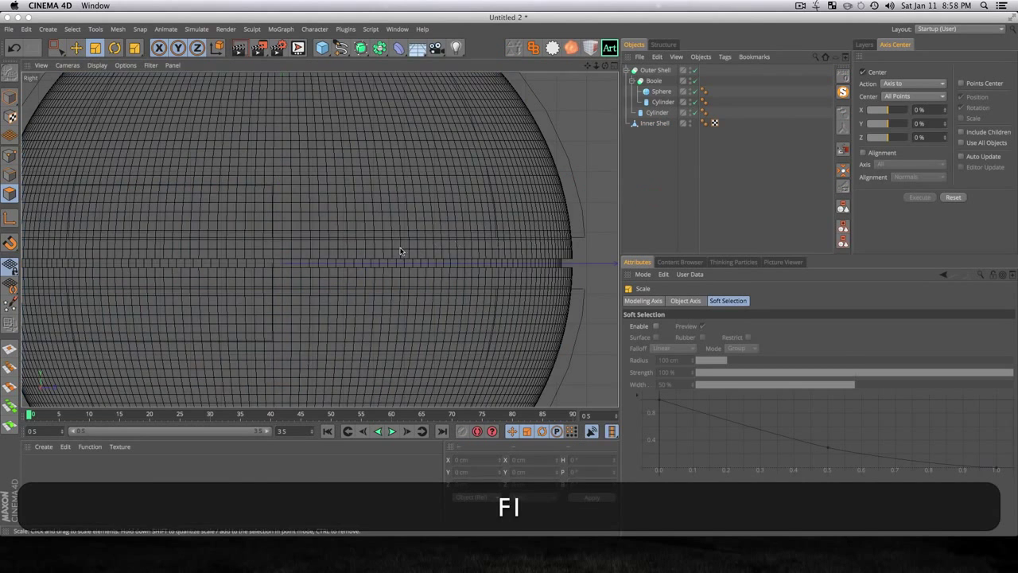
key(3)
drag(296, 268, 310, 279)
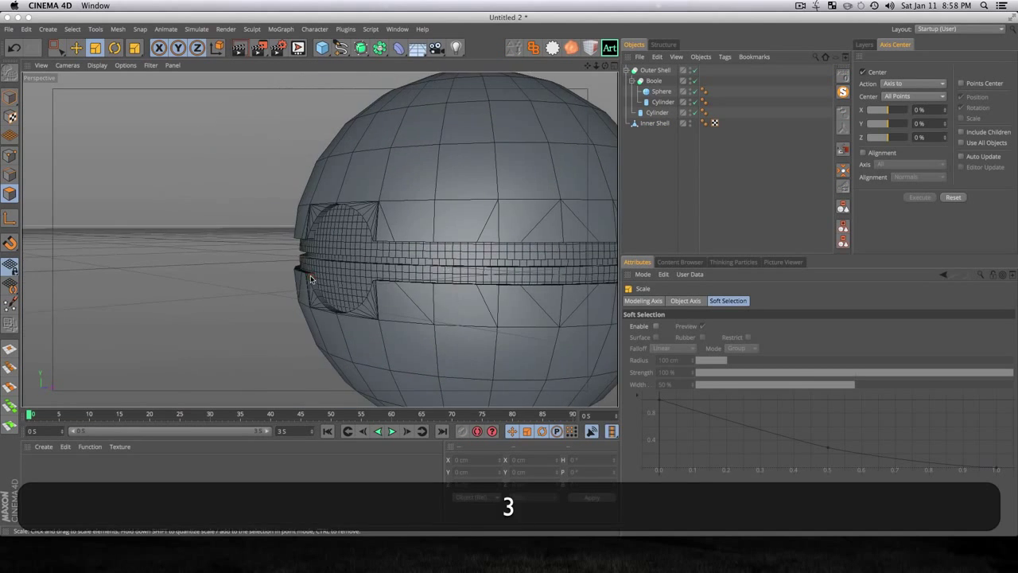
key(super+r)
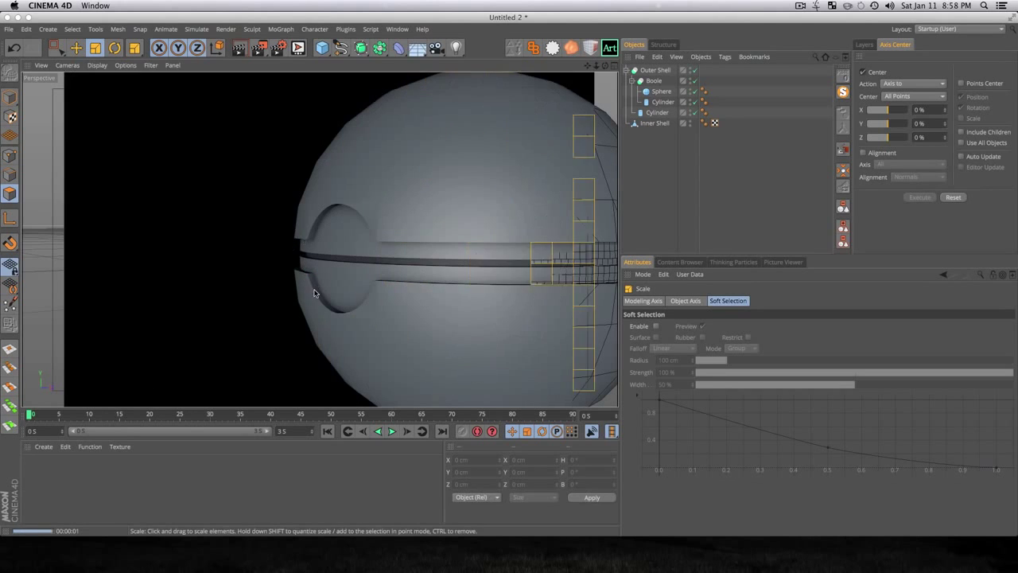
scroll(314, 294, down, 5)
key(3)
drag(314, 293, 427, 307)
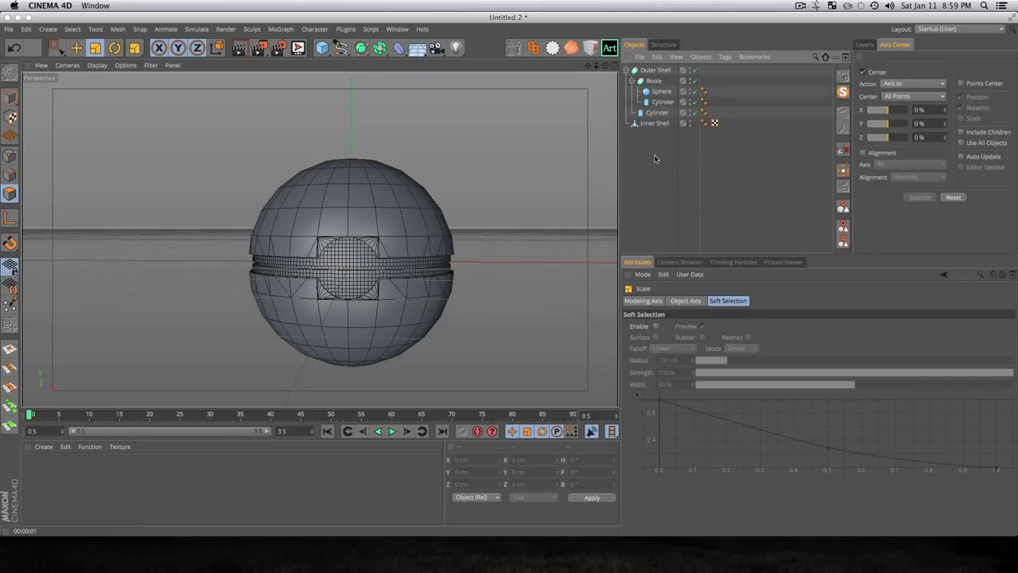
- Set the segments of the sphere inside the Outer Shell's nested Boole to 200
click(657, 94)
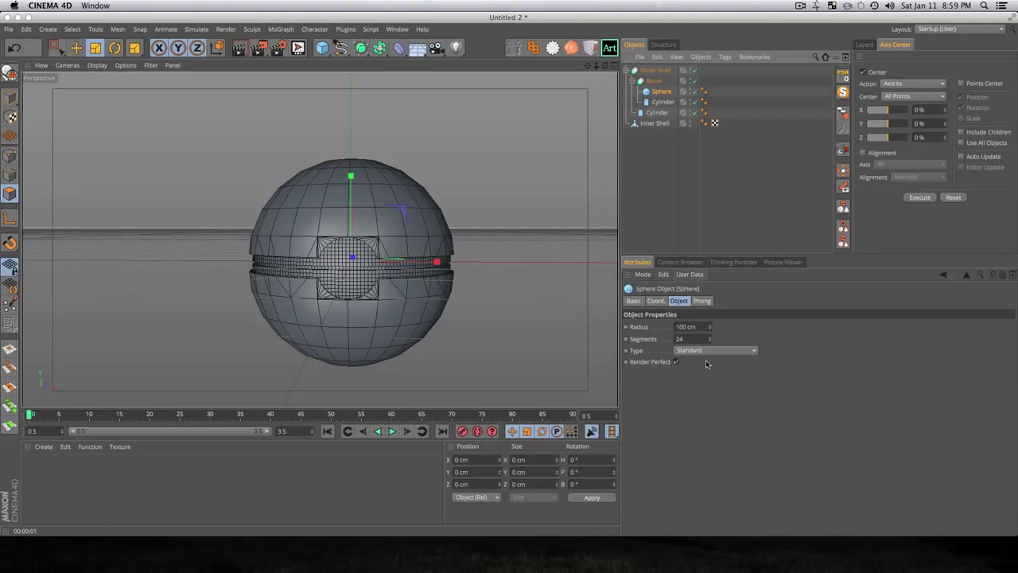
mouse_move(710, 339)
mouse_down()
mouse_move(751, 324)
mouse_move(707, 342)
mouse_up()
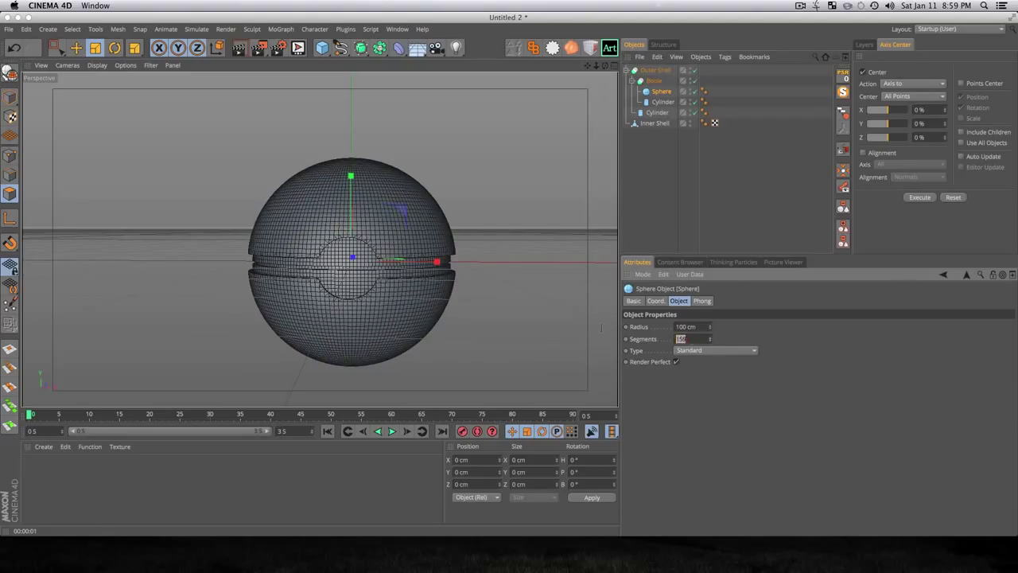
text(200)
key(Return)
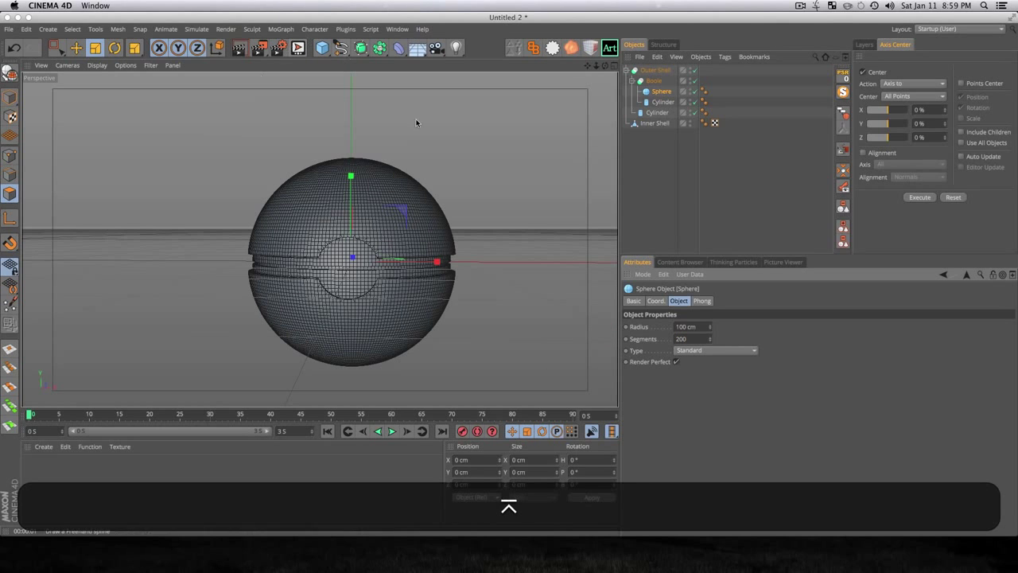
- Render the smoothed ball in the viewport and check it from another angle
click(627, 203)
key(super+r)
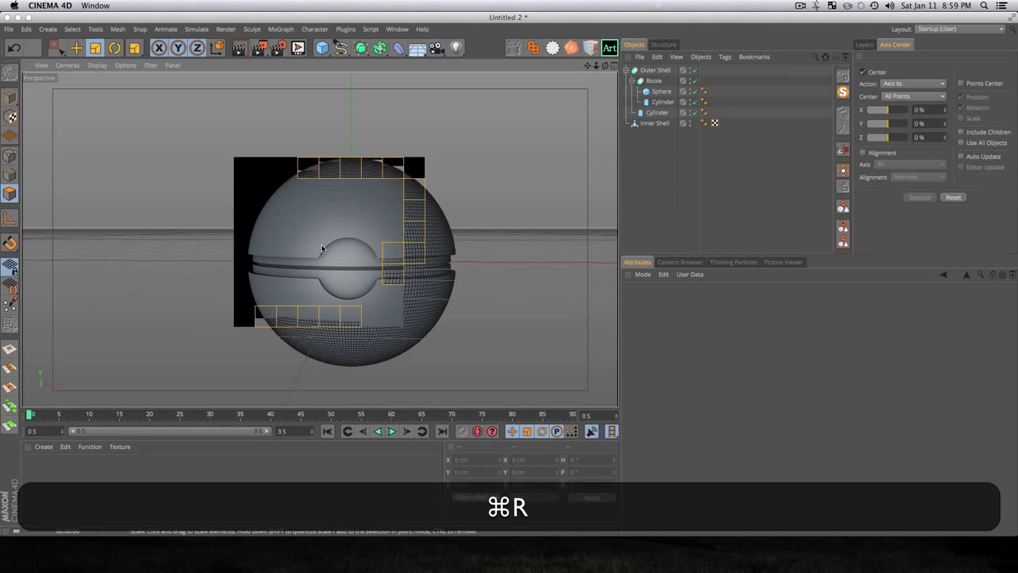
key(3)
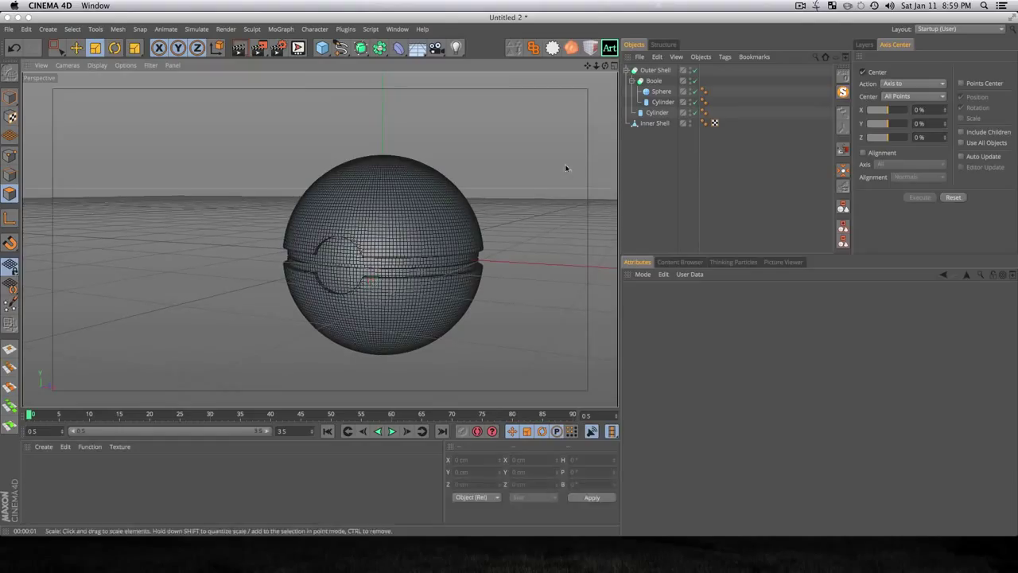
- Make the sphere inside the Outer Shell's nested Boole editable and select the polygons of its upper half in the right view
click(661, 91)
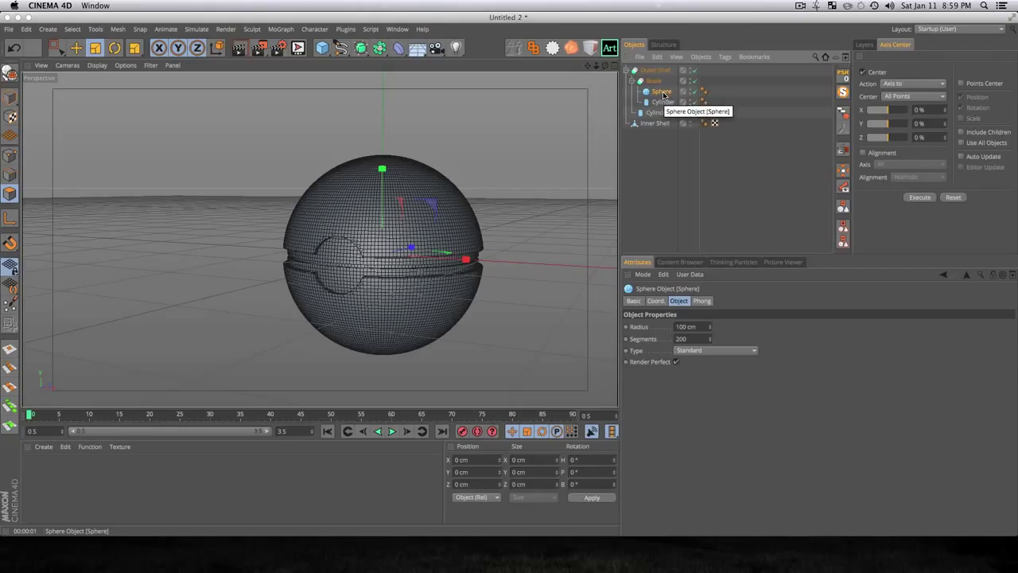
key(c)
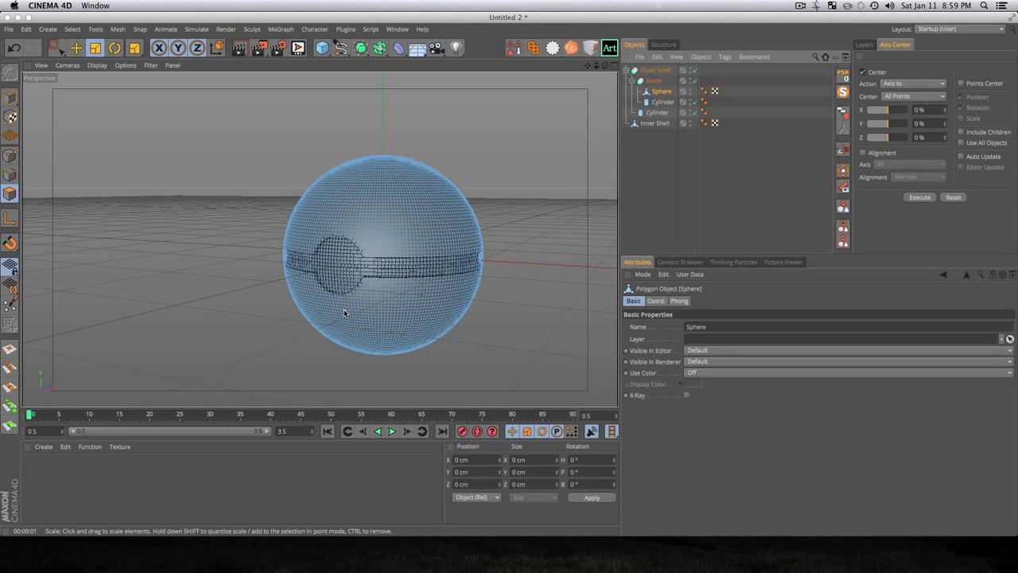
key(F3)
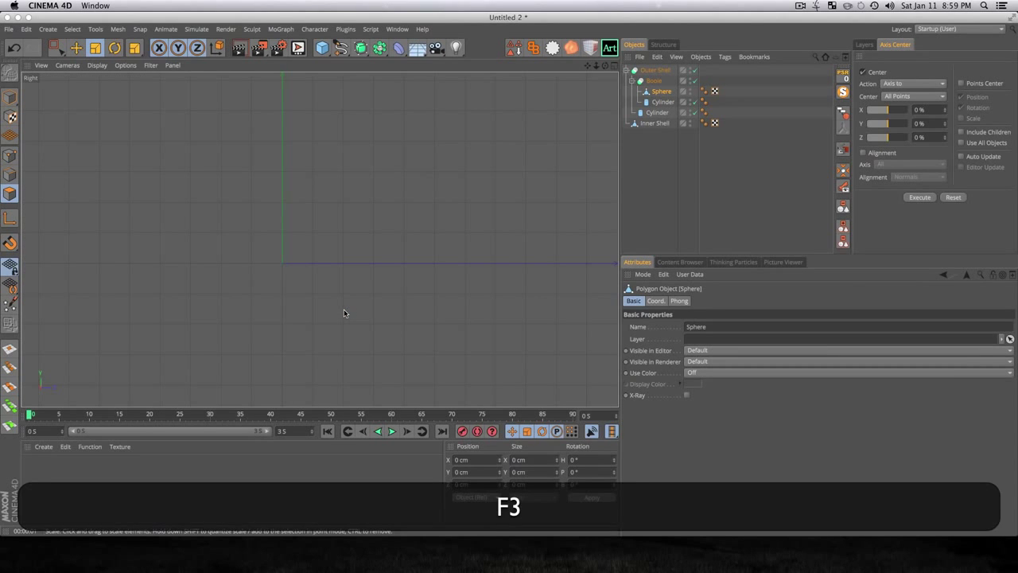
scroll(304, 268, up, 10)
scroll(414, 209, down, 3)
scroll(341, 270, down, 1)
key(1)
drag(350, 261, 398, 228)
key(1)
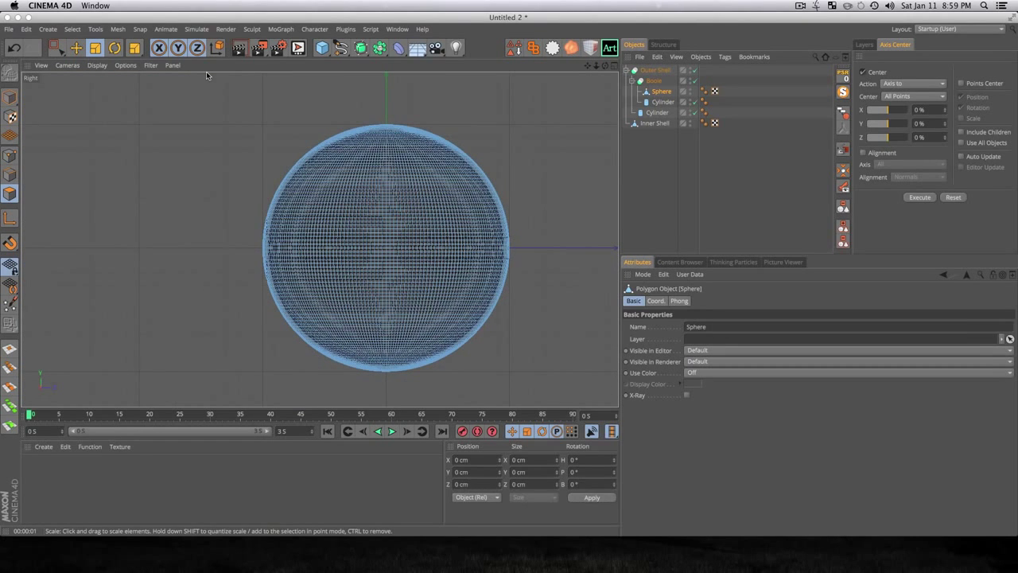
click(58, 49)
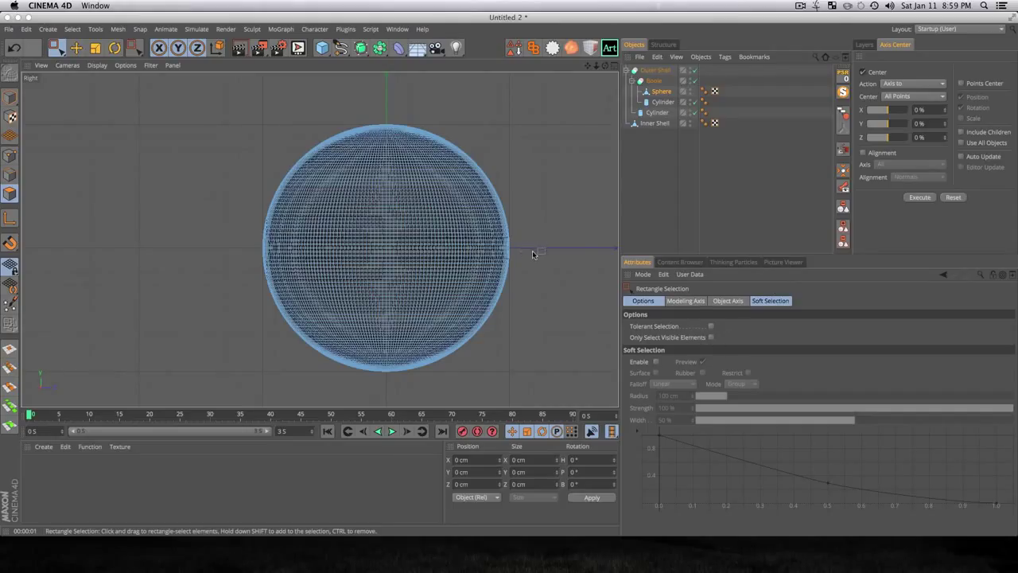
drag(533, 251, 189, 124)
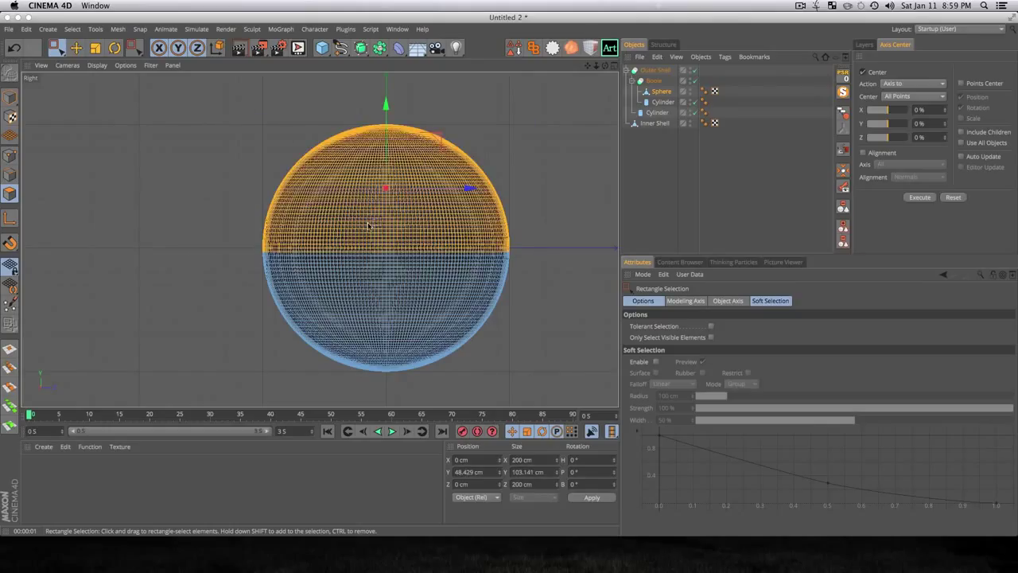
- Store the upper-half polygons as a selection tag named "Red Color"
click(72, 28)
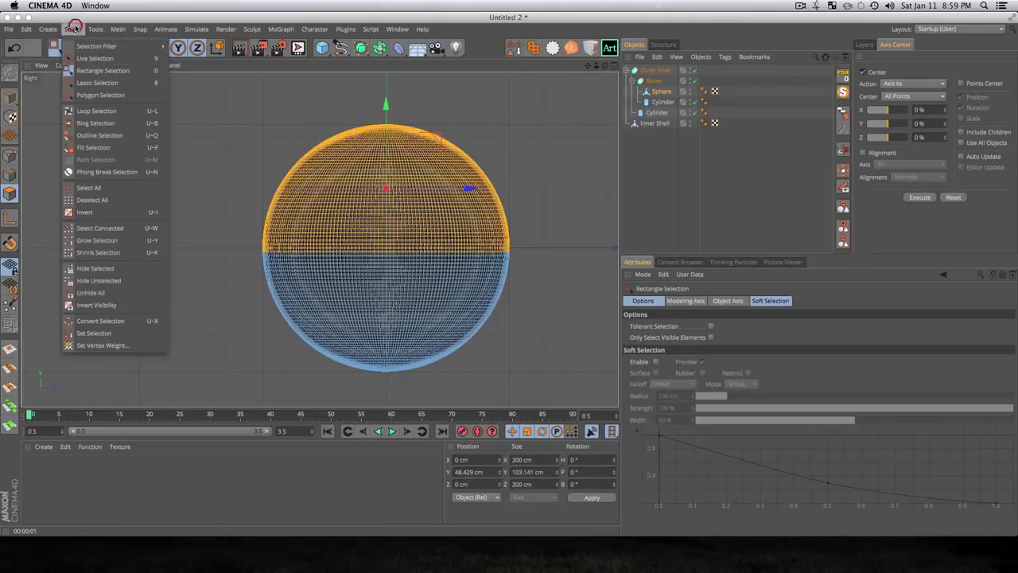
click(95, 333)
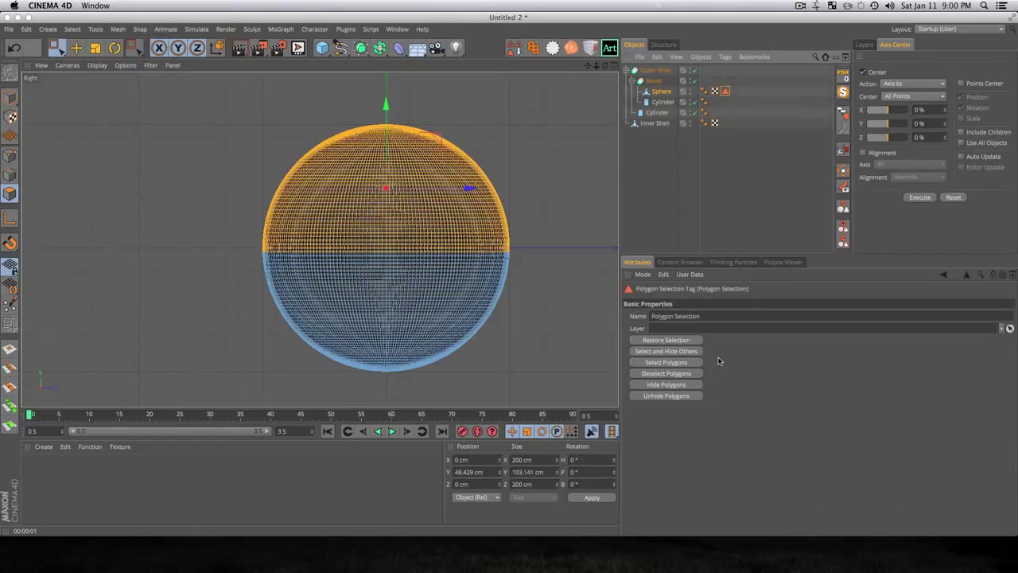
click(675, 316)
text(R)
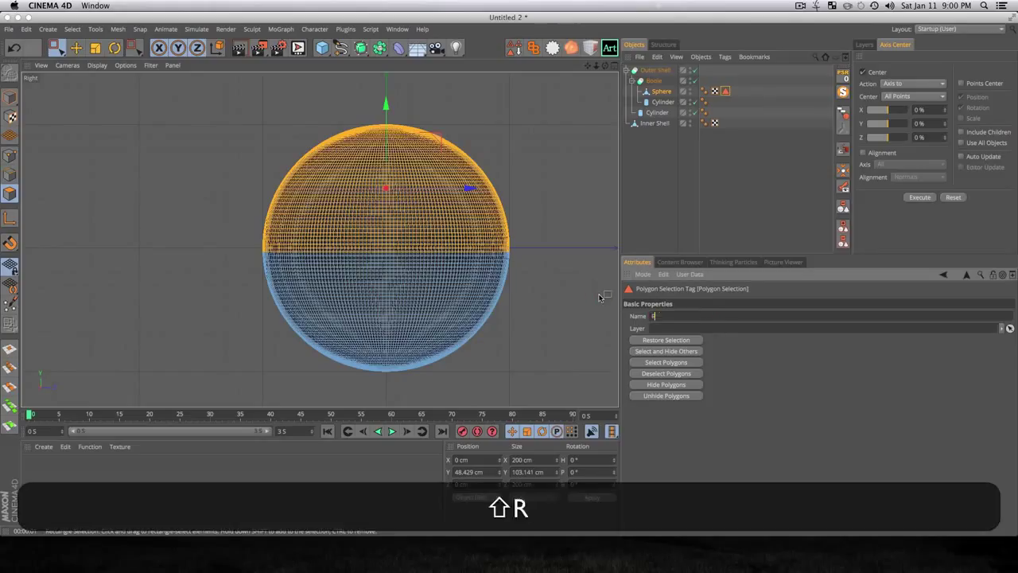
text(ed Color)
key(Return)
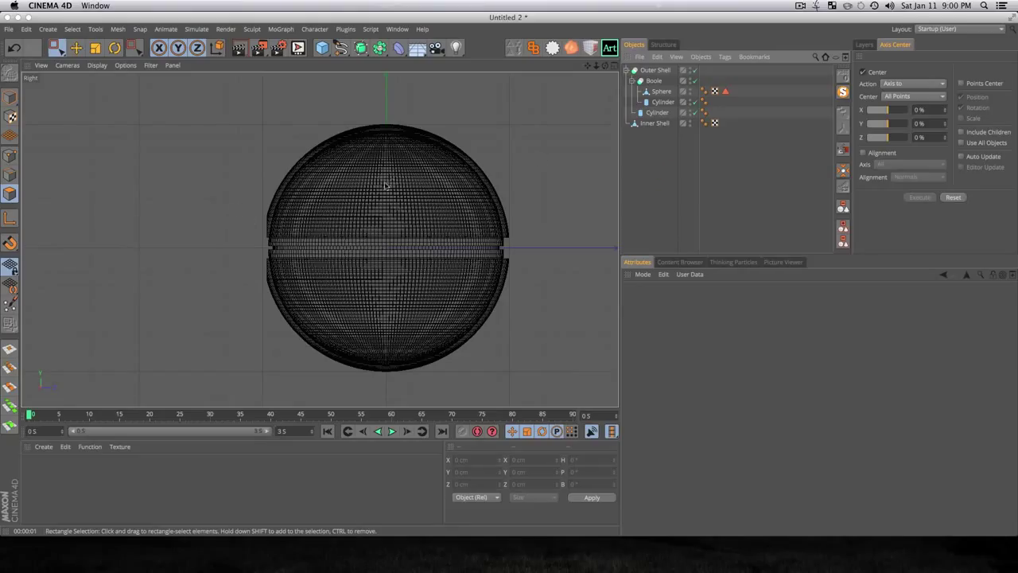
- Select the lower-half polygons of the same sphere and store them as a selection tag named "White Color"
click(286, 209)
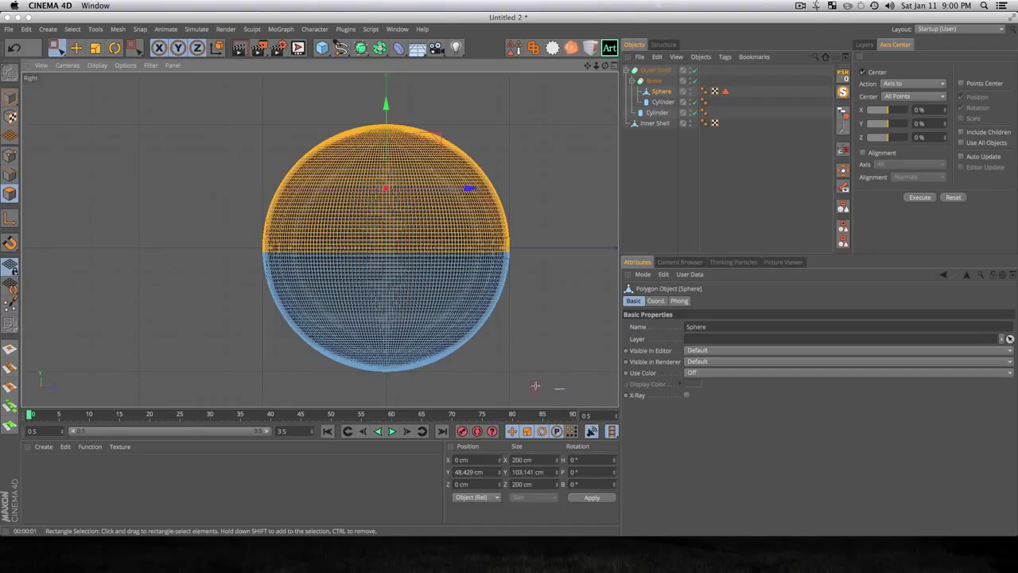
drag(565, 390, 205, 246)
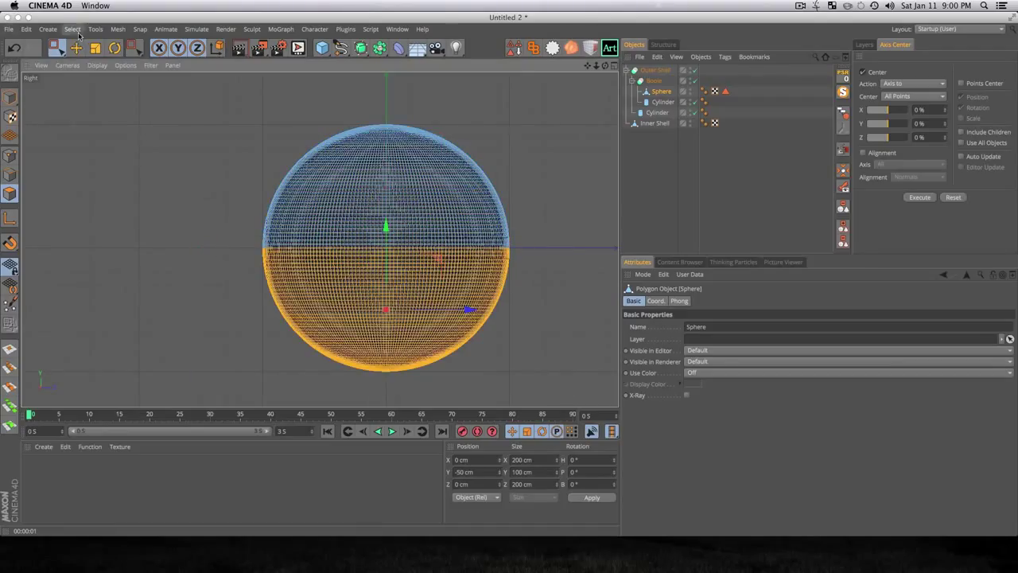
click(77, 32)
click(103, 307)
double_click(673, 317)
text(White Color)
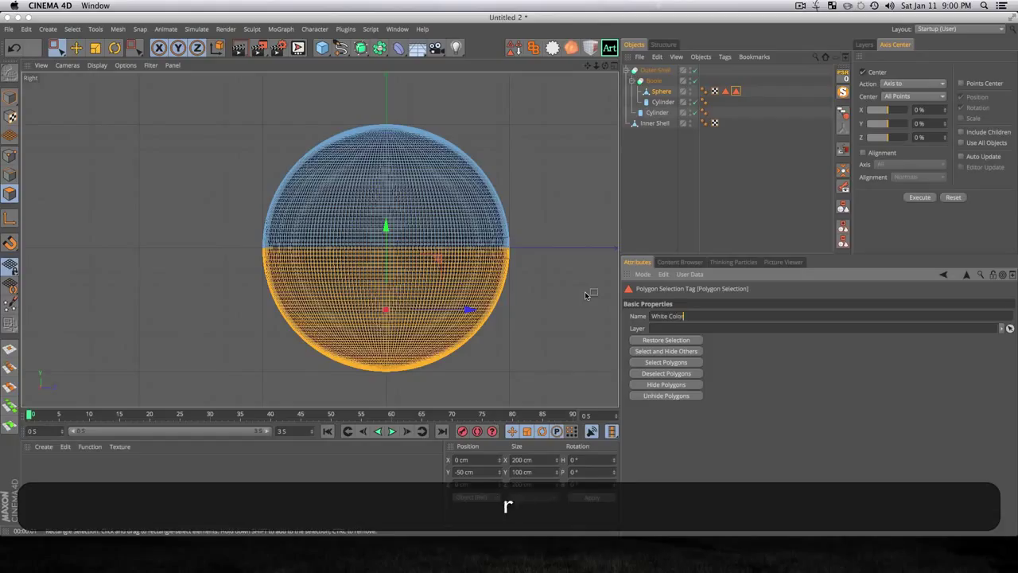
key(Return)
click(667, 141)
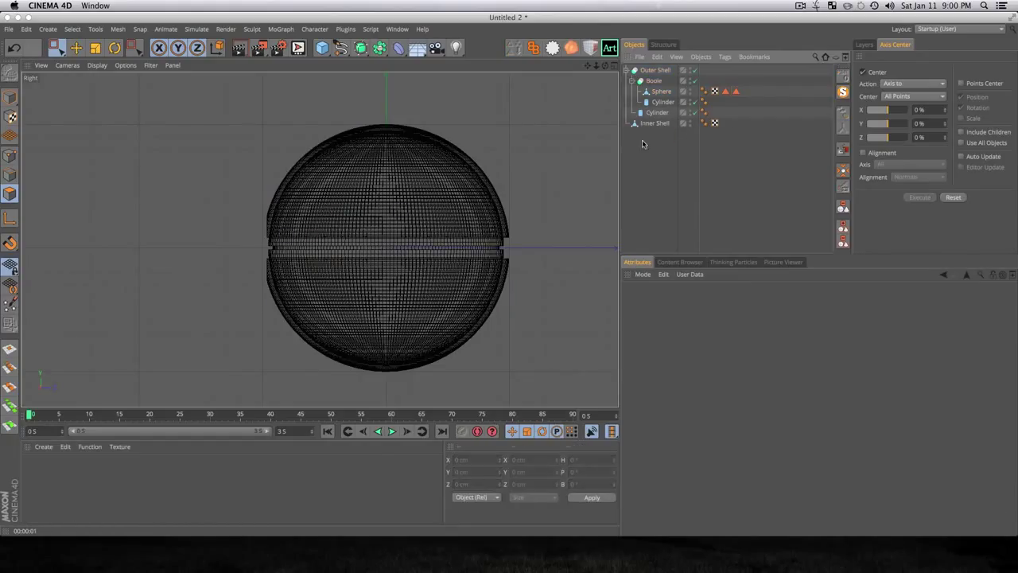
- Return to the perspective view in model mode with Live Selection and collapse the Outer Shell hierarchy
drag(56, 47, 78, 62)
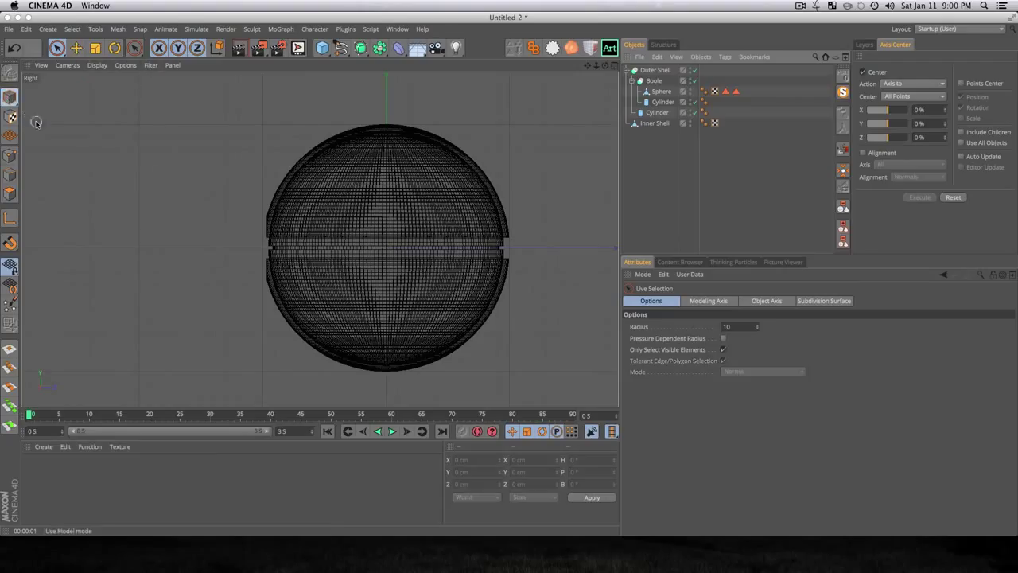
key(F1)
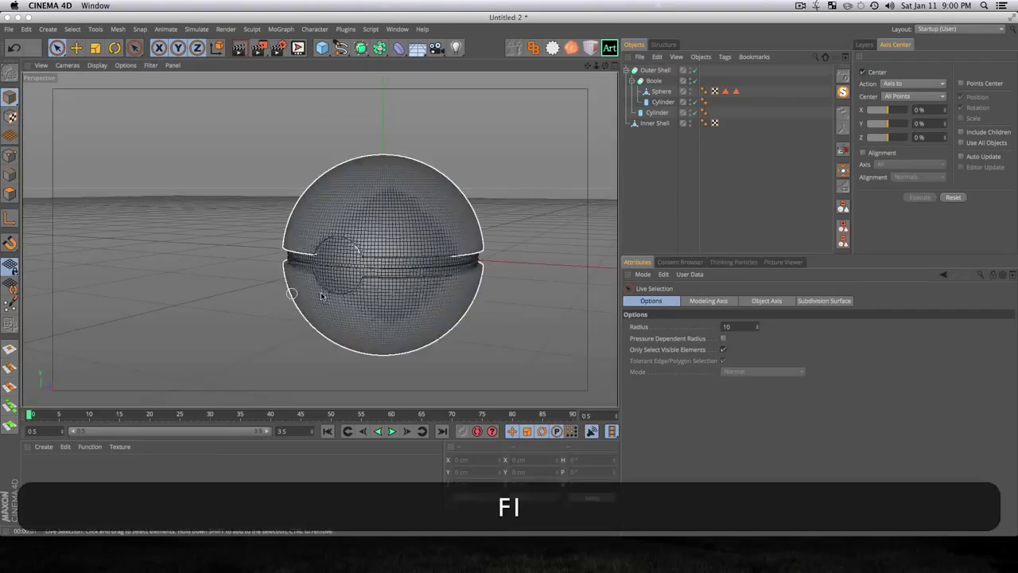
click(627, 71)
click(649, 165)
key(3)
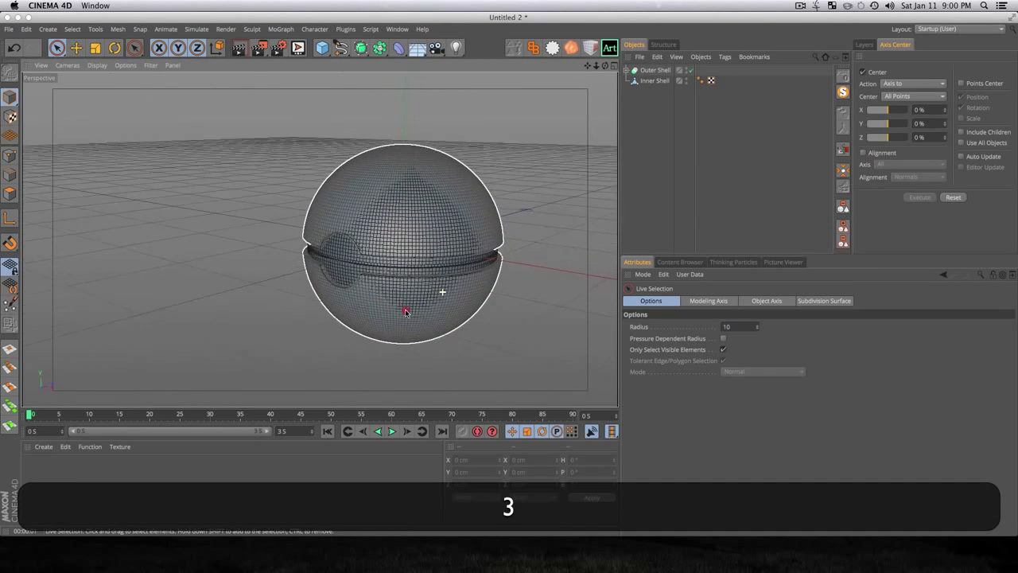
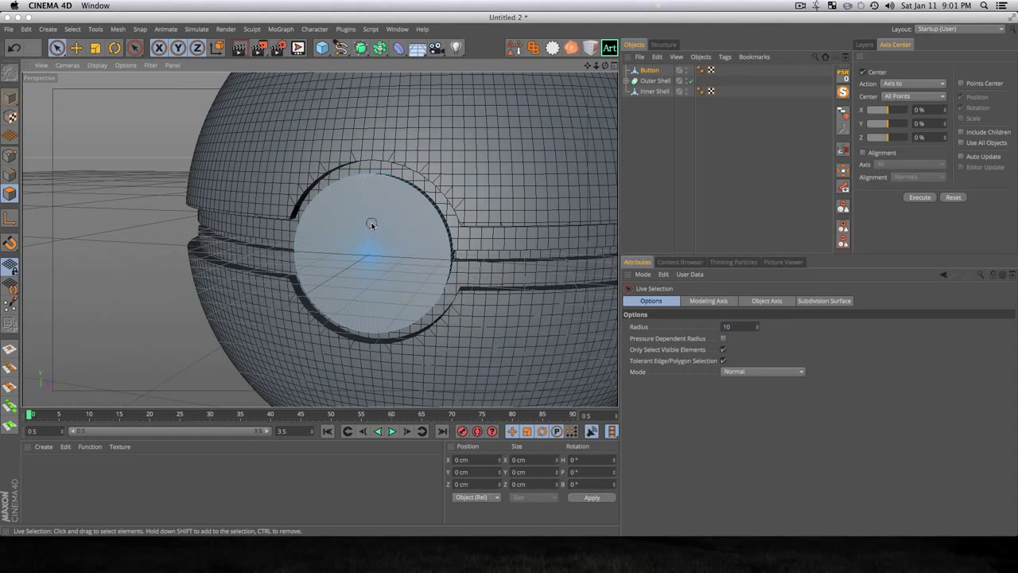
- Select the Button's front cap polygons and extrude them inward by scaling to about 40.5 cm across, leaving a thin outer ring
mouse_move(370, 223)
mouse_down()
mouse_move(364, 263)
mouse_move(379, 241)
mouse_move(371, 254)
mouse_move(417, 248)
mouse_up()
key(3)
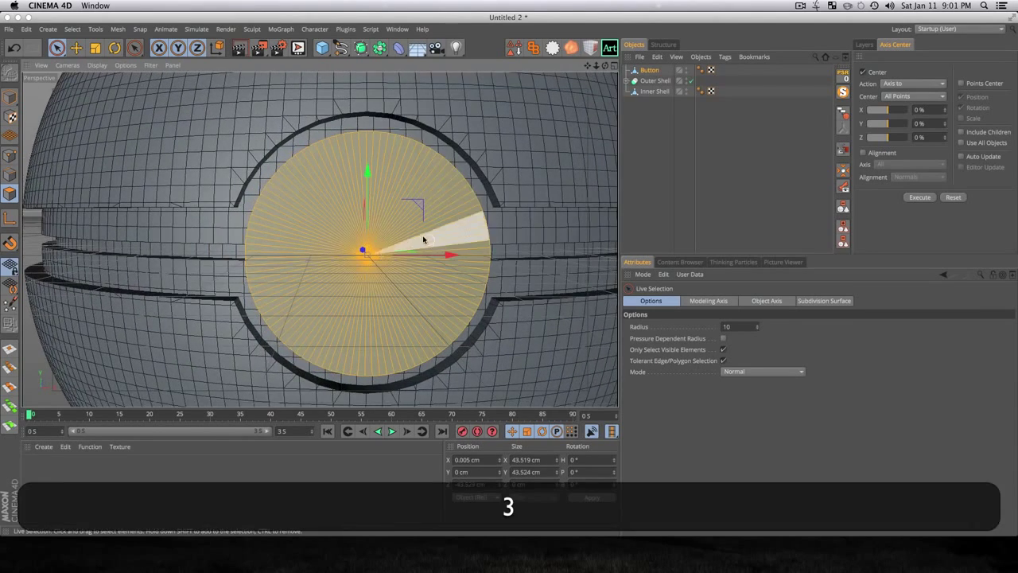
scroll(379, 236, up, 2)
key(t)
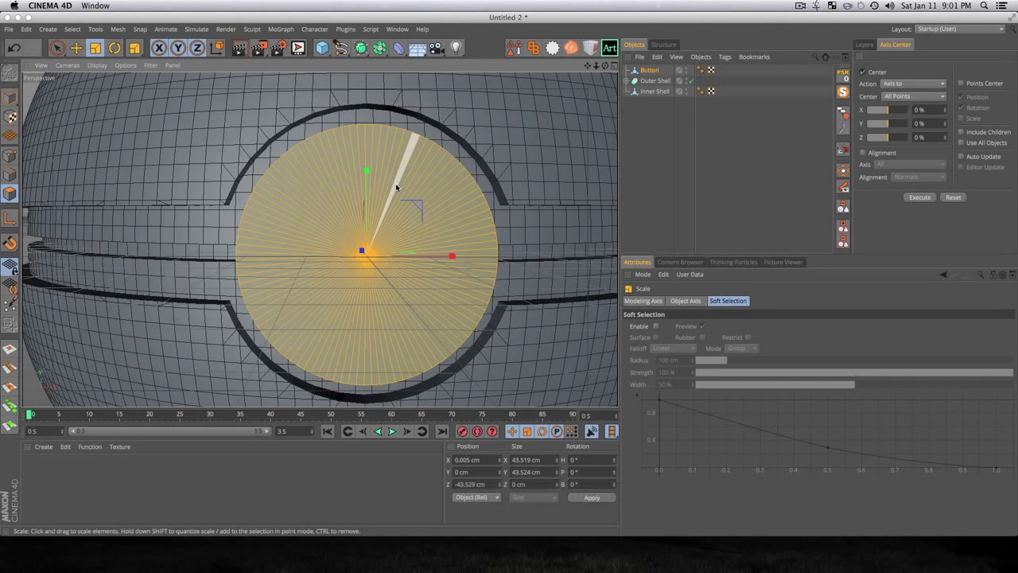
key(super+r)
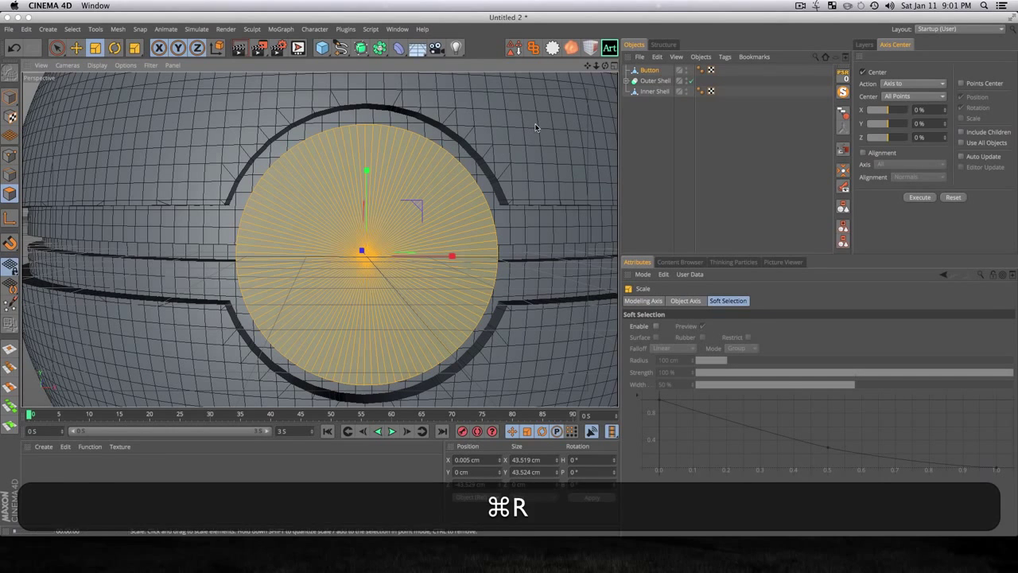
mouse_move(535, 128)
mouse_down()
mouse_move(509, 146)
mouse_move(520, 136)
mouse_up()
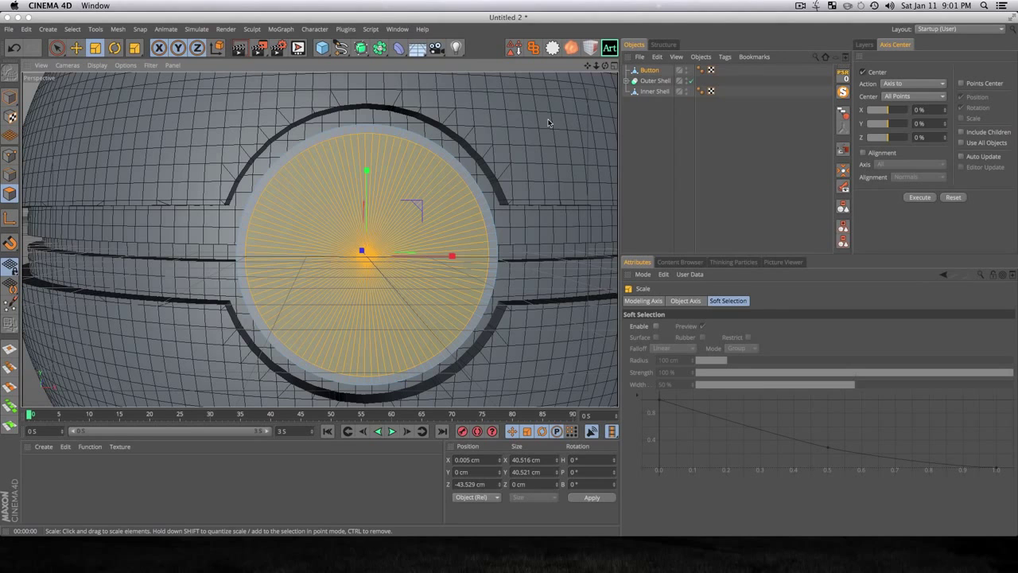
key(e)
mouse_move(330, 286)
mouse_down()
mouse_move(412, 277)
mouse_move(318, 279)
mouse_up()
key(super+z)
key(3)
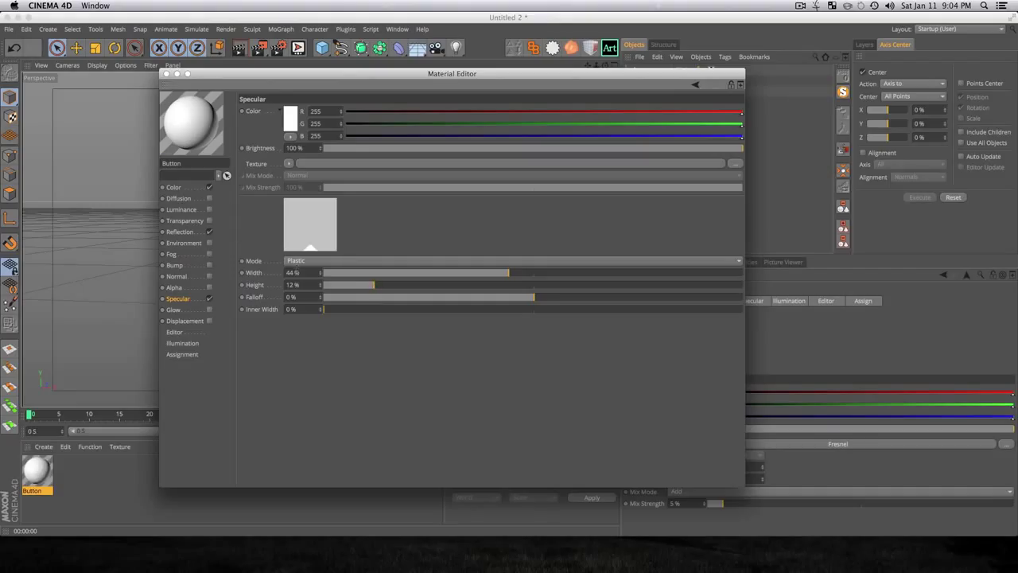
- Close the material settings and apply the Button material to the Button object
click(167, 73)
drag(45, 468, 651, 72)
click(96, 474)
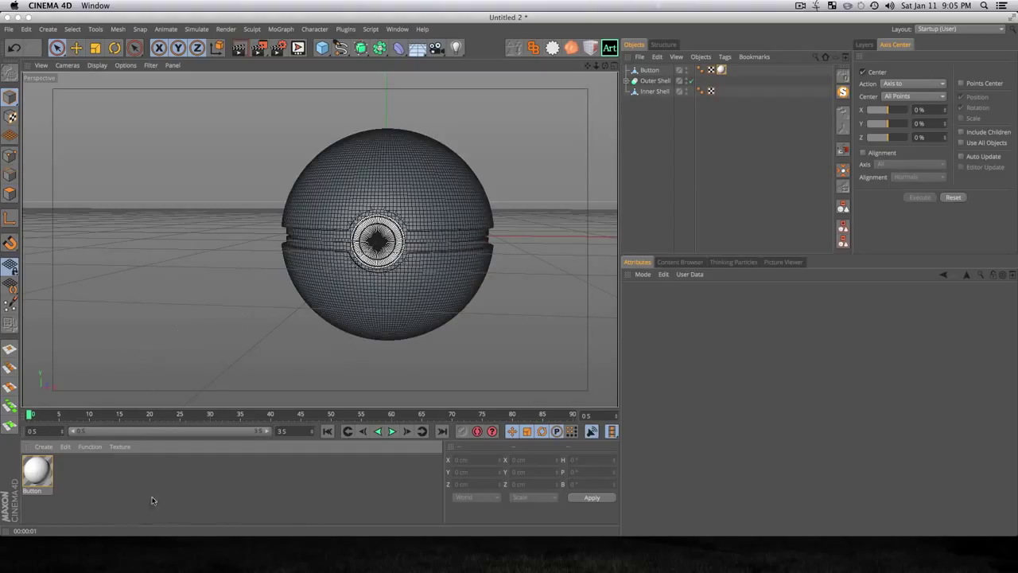
- Duplicate the Button material and rename the copy "Inner Sphere"
super+drag(33, 473, 119, 475)
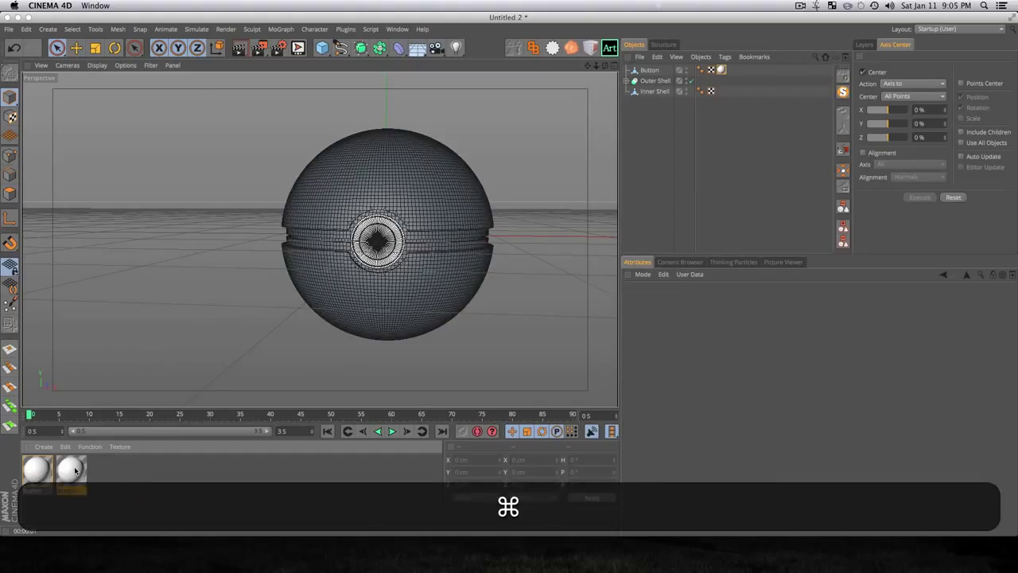
double_click(70, 471)
text(Inner Sphere)
- Set the Inner Sphere material's color to RGB 45, 45, 45 and mix its Fresnel texture with Multiply at 29% strength
click(174, 187)
click(294, 120)
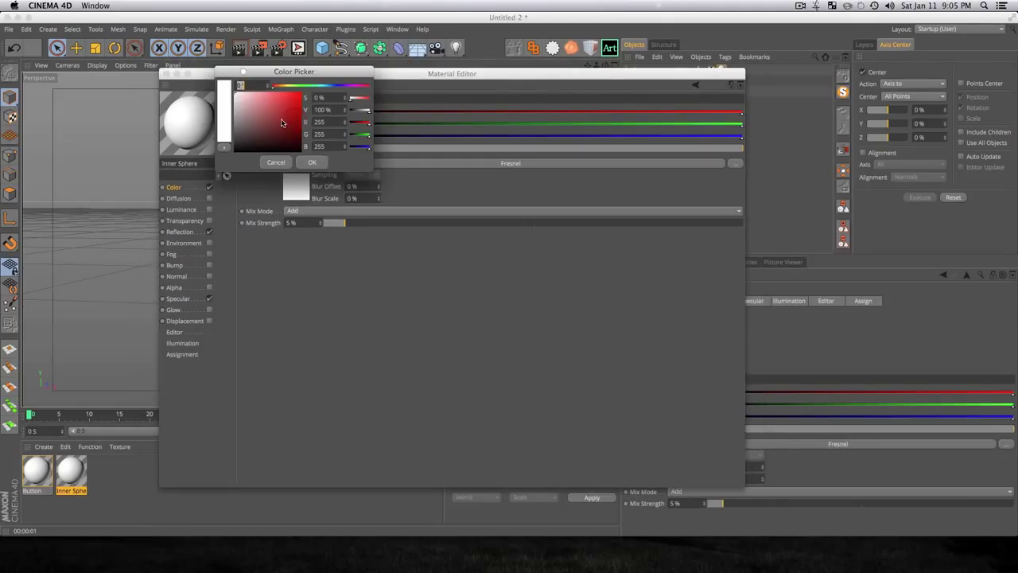
drag(262, 128, 234, 143)
click(311, 163)
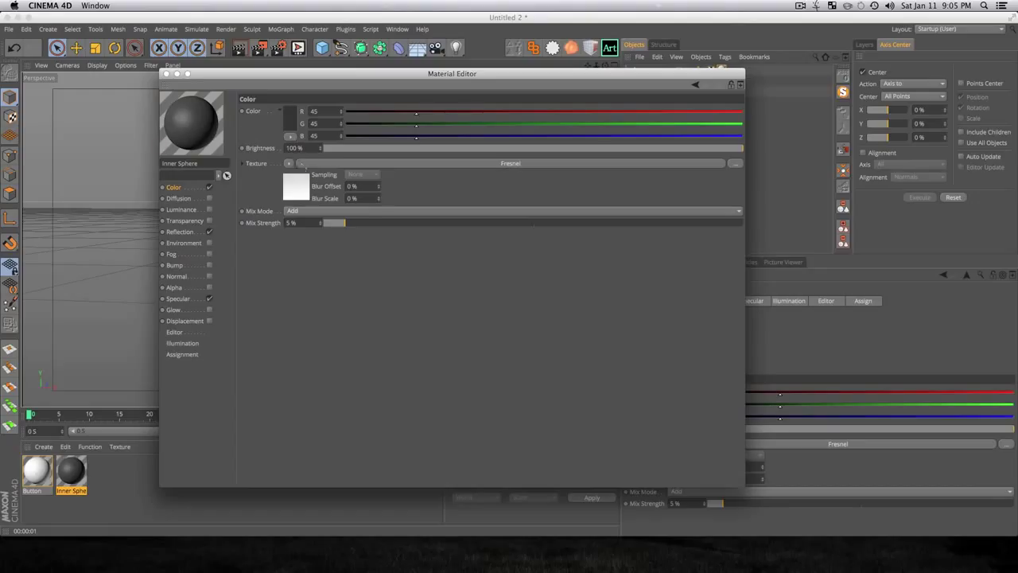
drag(369, 224, 446, 224)
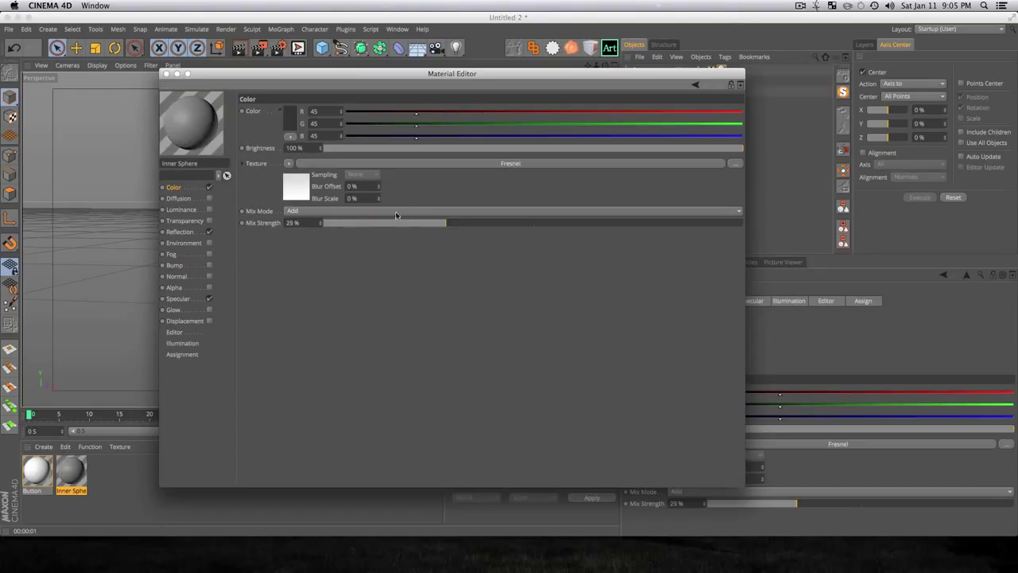
click(350, 211)
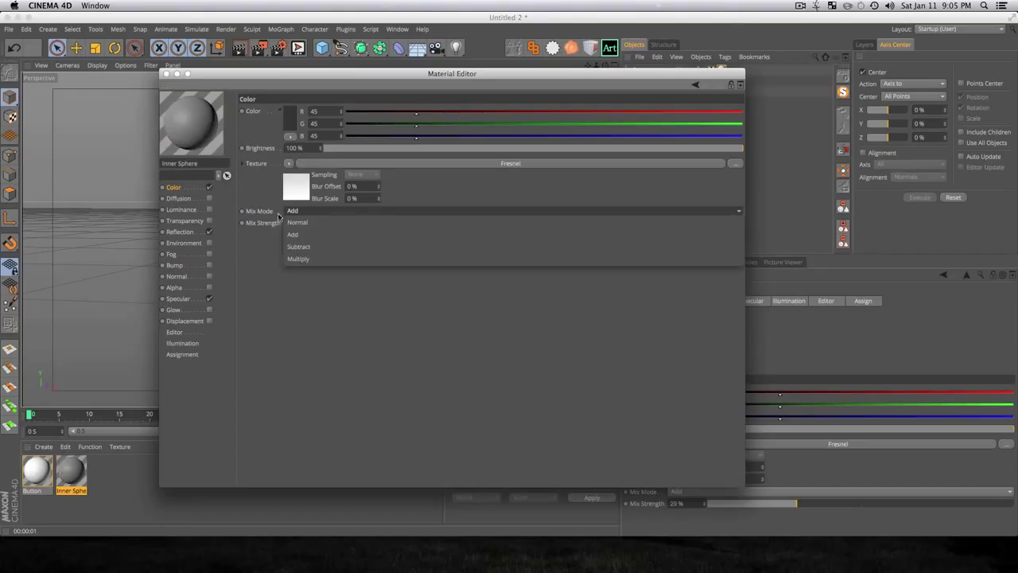
click(298, 259)
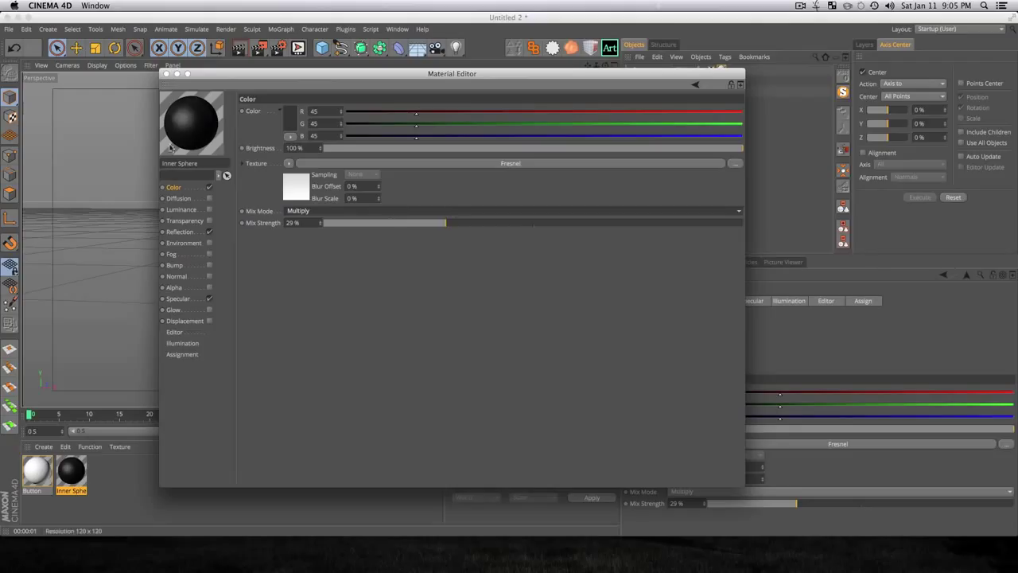
- Set the Inner Sphere material's reflection brightness to 64% and mix its Fresnel texture with Normal at 6% strength
click(179, 231)
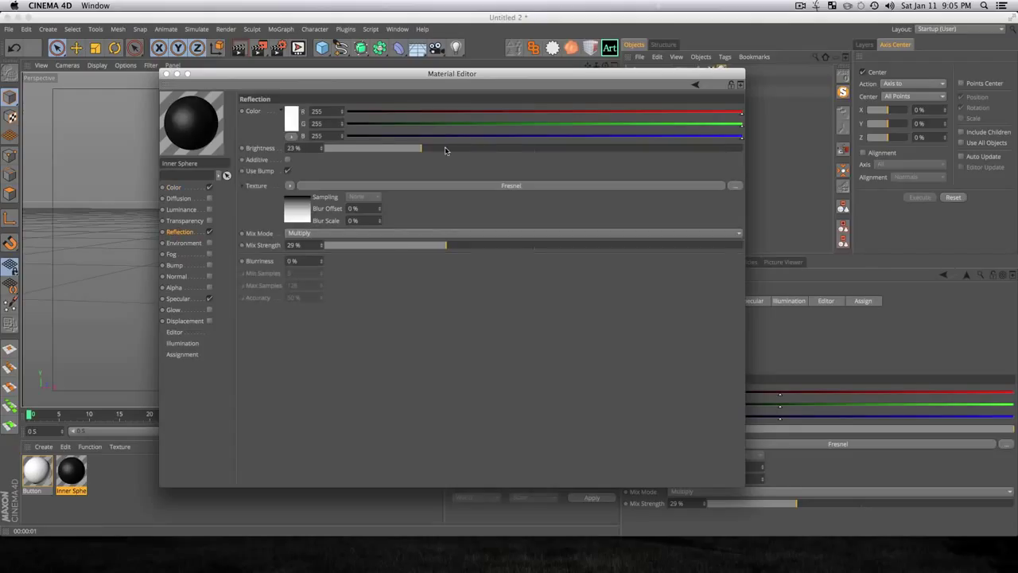
drag(445, 151, 593, 149)
click(336, 232)
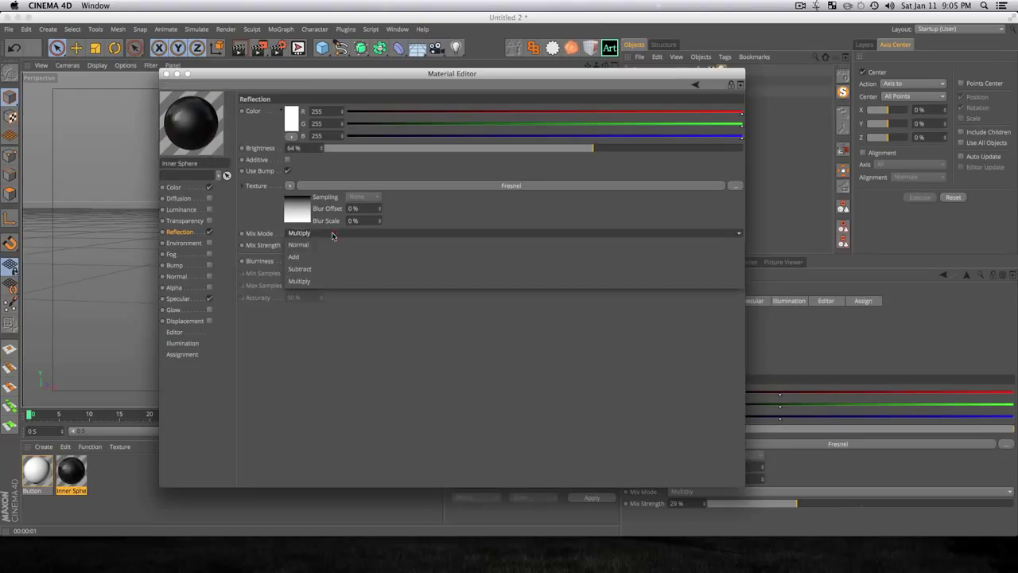
click(299, 232)
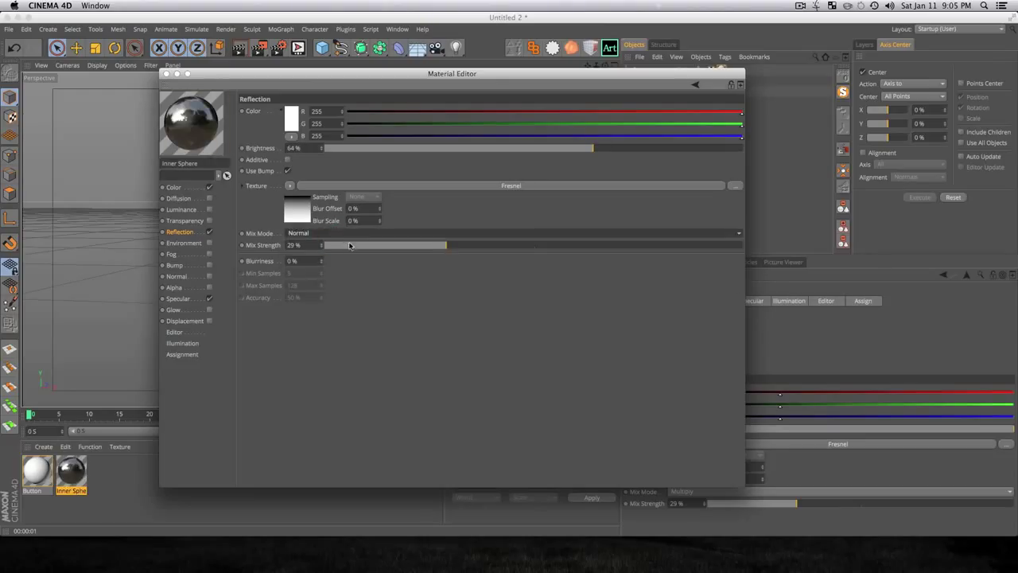
click(349, 245)
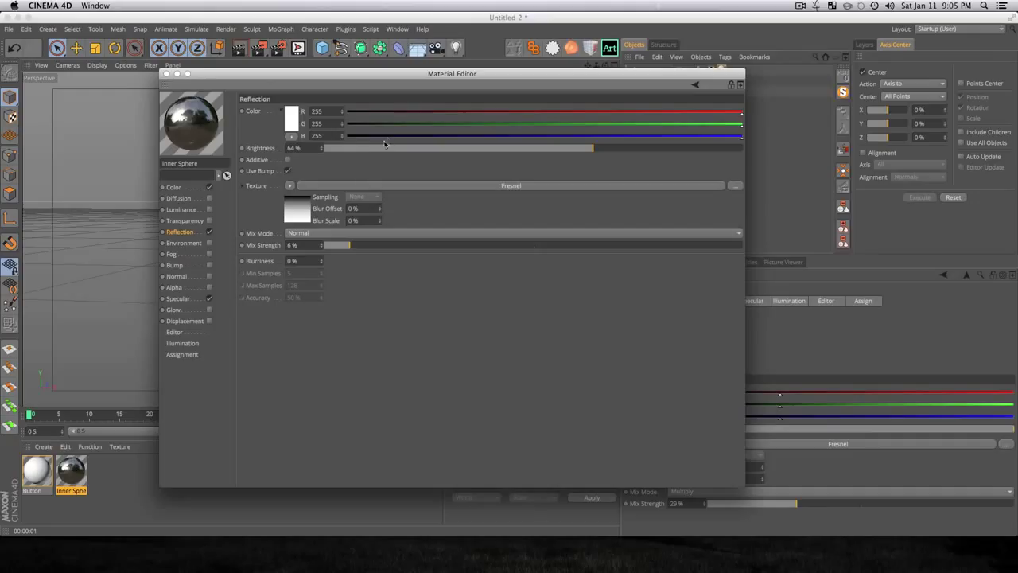
click(180, 199)
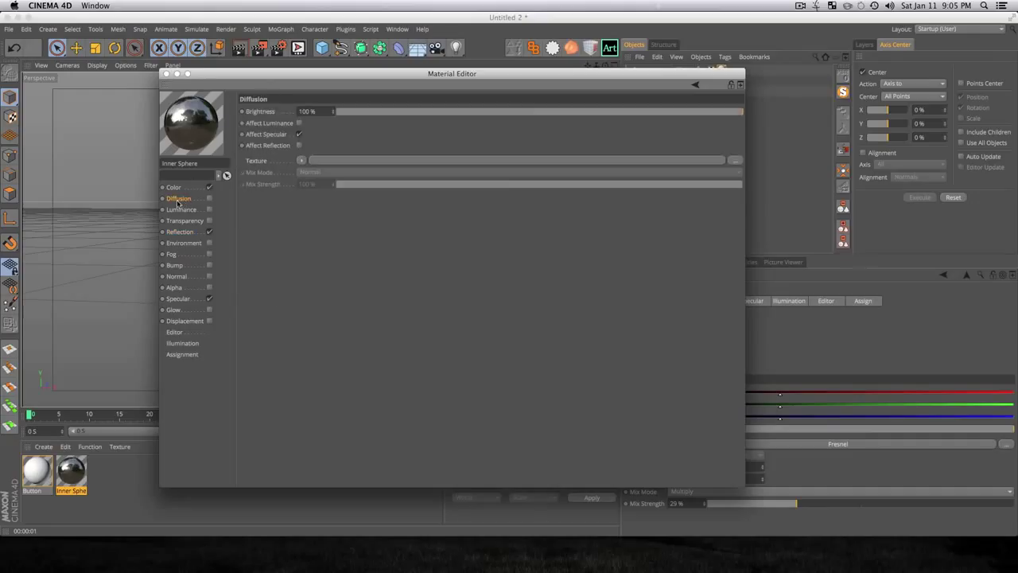
- Enable Diffusion on the Inner Sphere material, make it affect luminance and reflection, and set its brightness to 18%
click(209, 198)
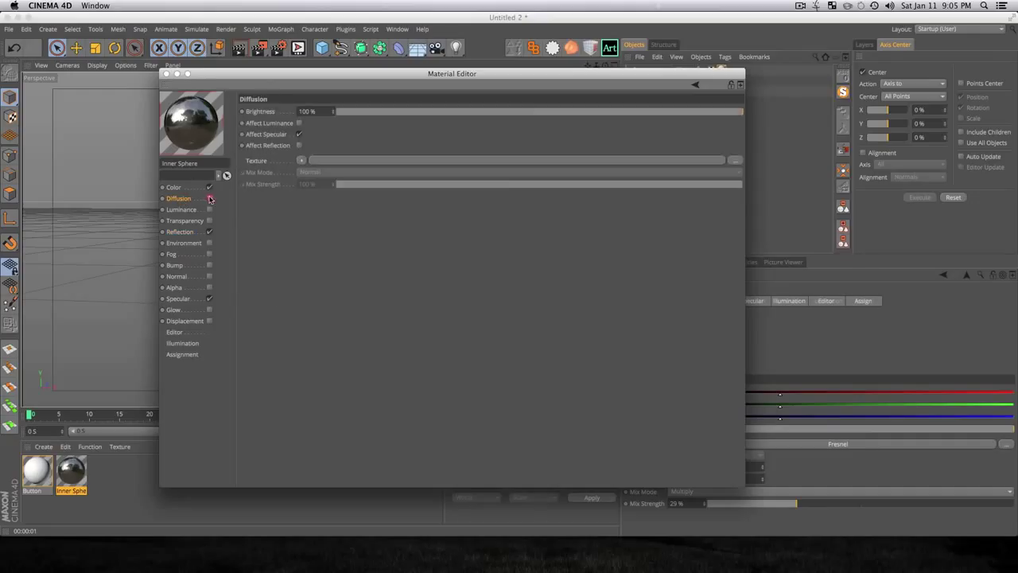
click(299, 123)
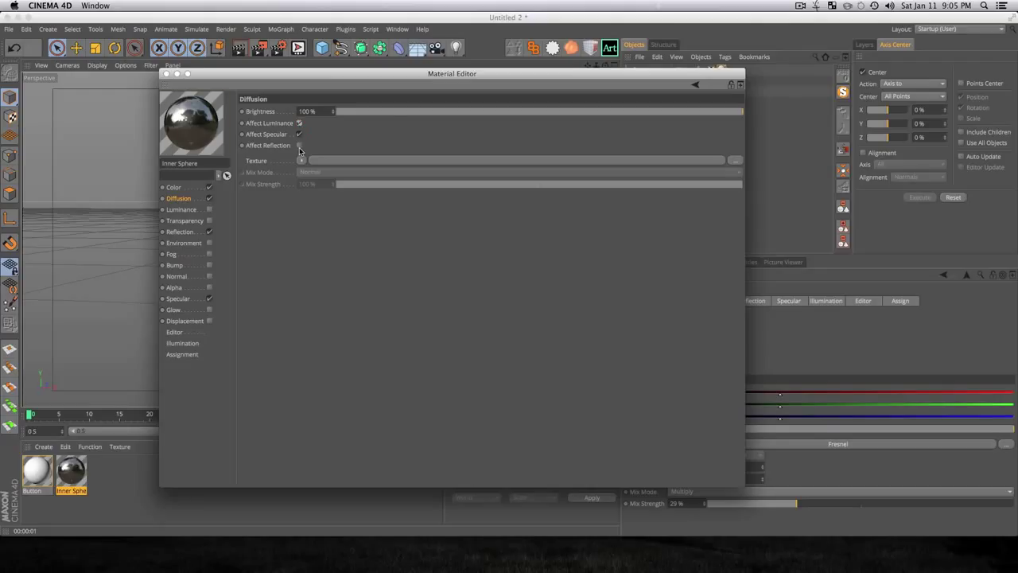
click(300, 146)
click(398, 111)
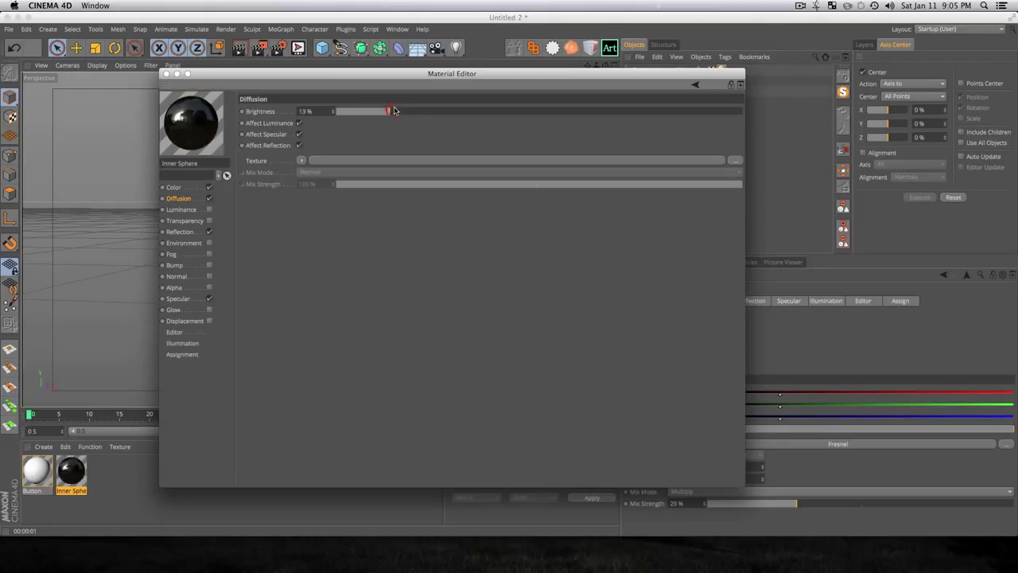
drag(398, 111, 411, 111)
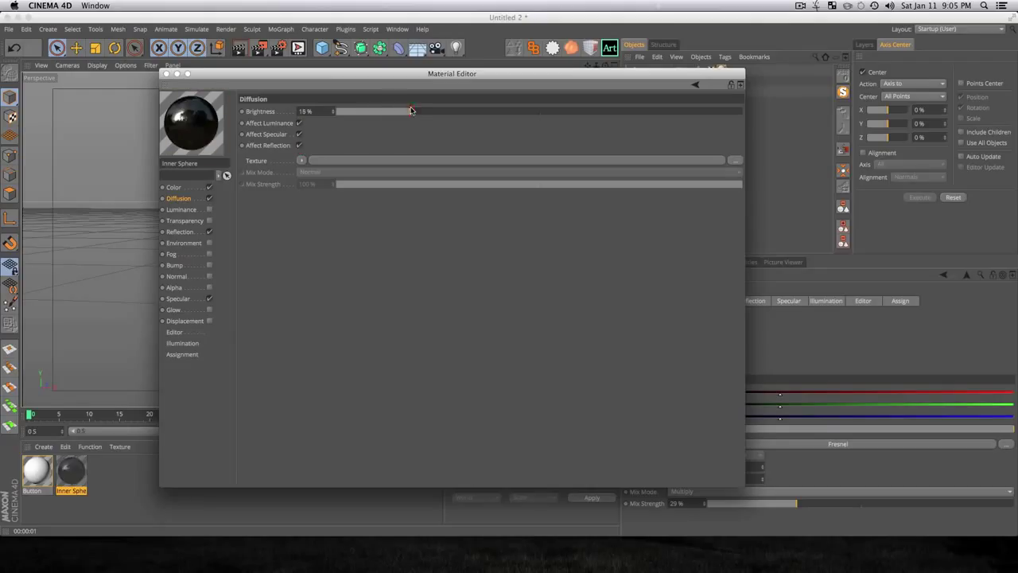
- Close the material settings, apply the Inner Sphere material to the Inner Shell object and preview-render the view
click(166, 73)
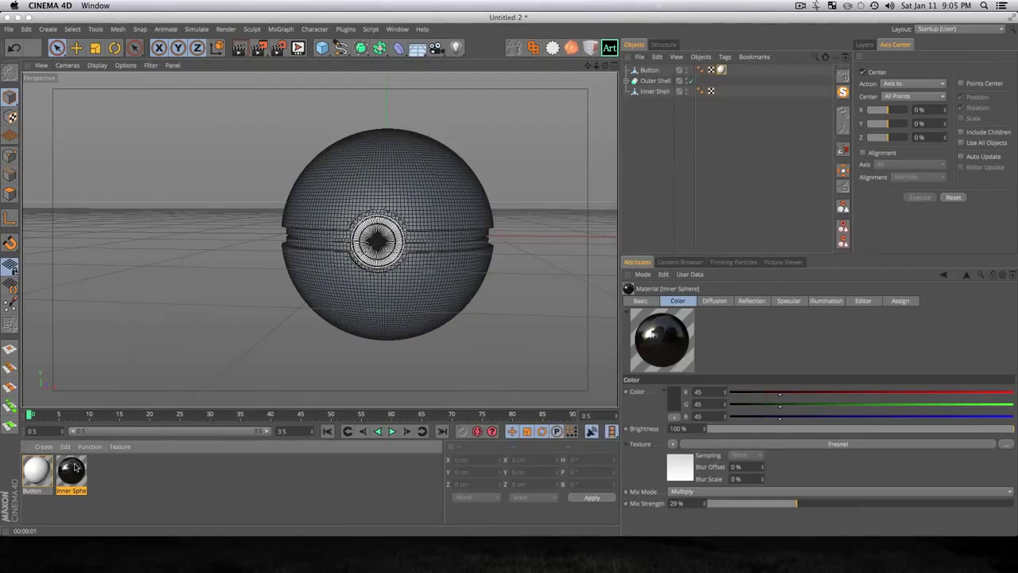
drag(75, 468, 662, 92)
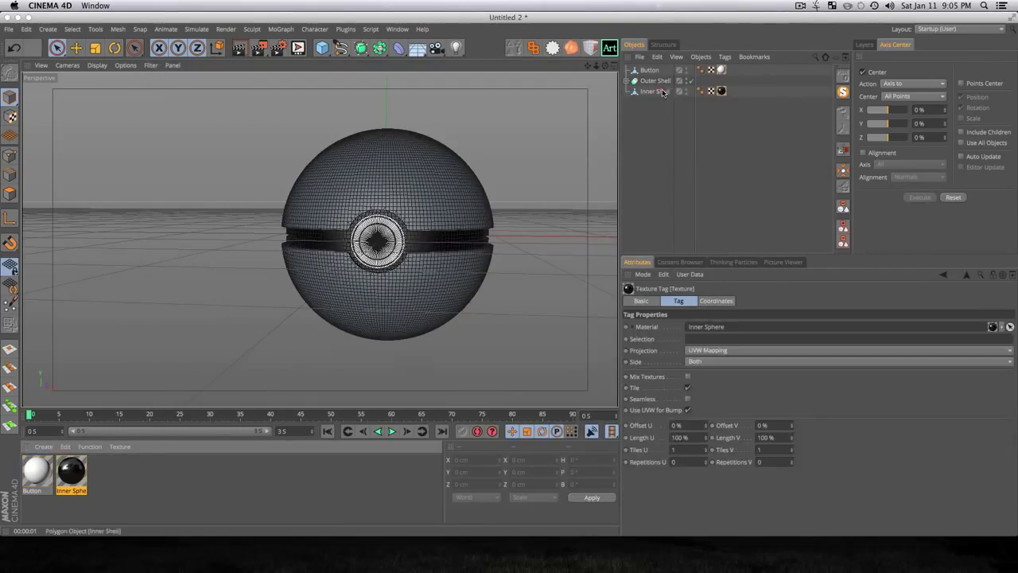
key(super+r)
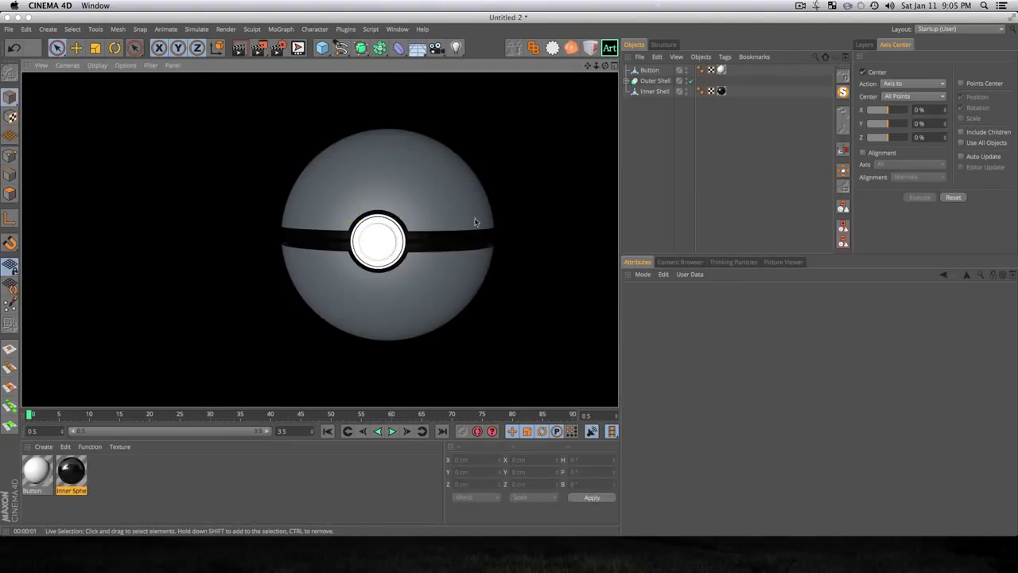
click(168, 461)
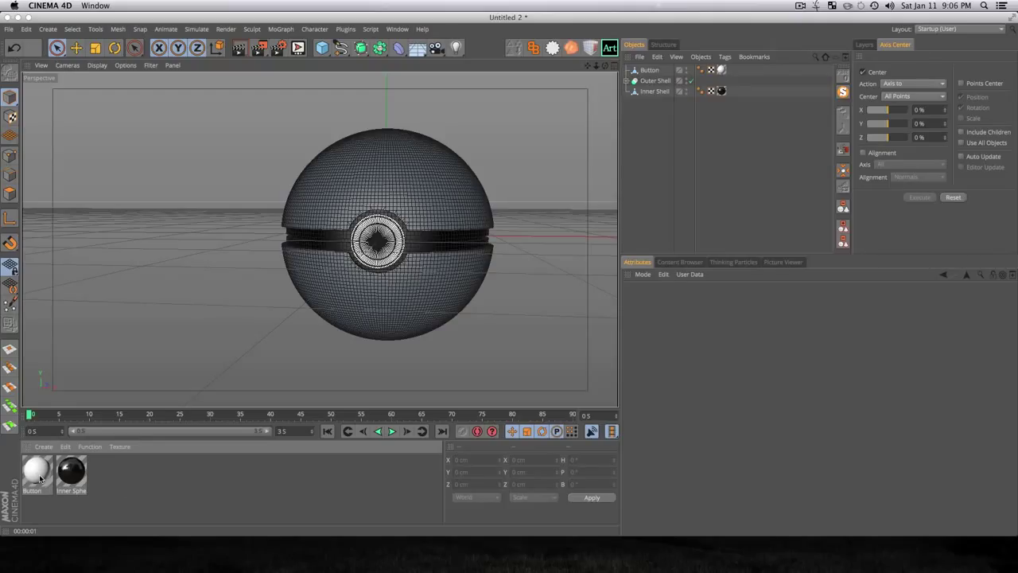
- Duplicate the Inner Sphere material and rename the copy "Red"
key(super)
super+drag(73, 473, 105, 470)
double_click(105, 469)
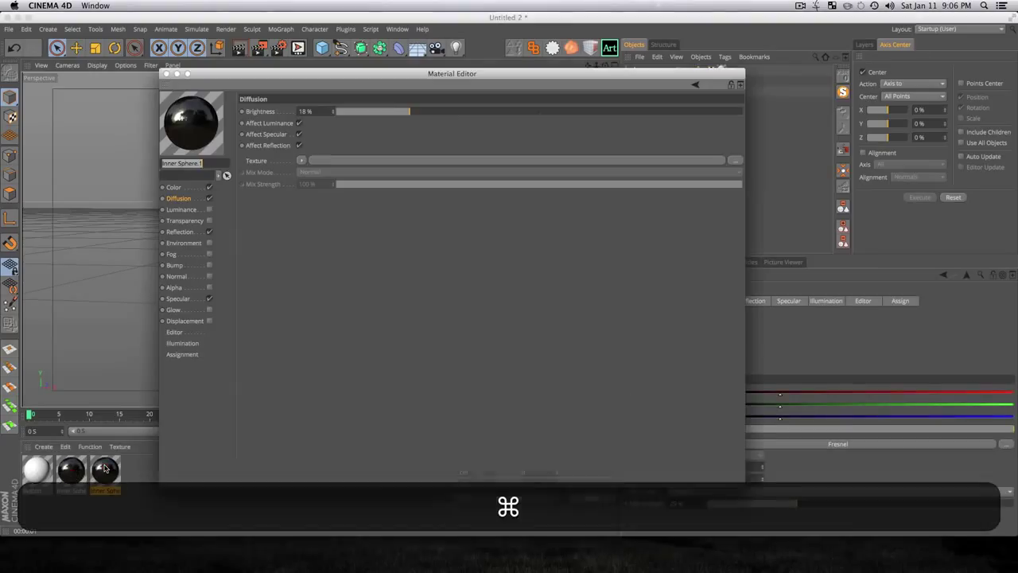
text(Red)
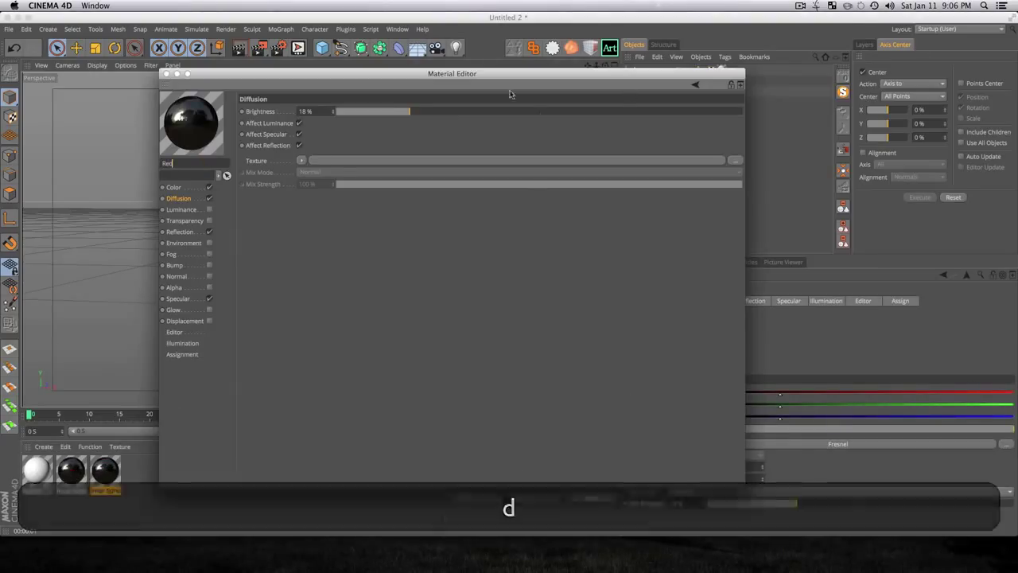
- Disable Diffusion on the Red material and set its color to RGB 203, 23, 23
click(181, 189)
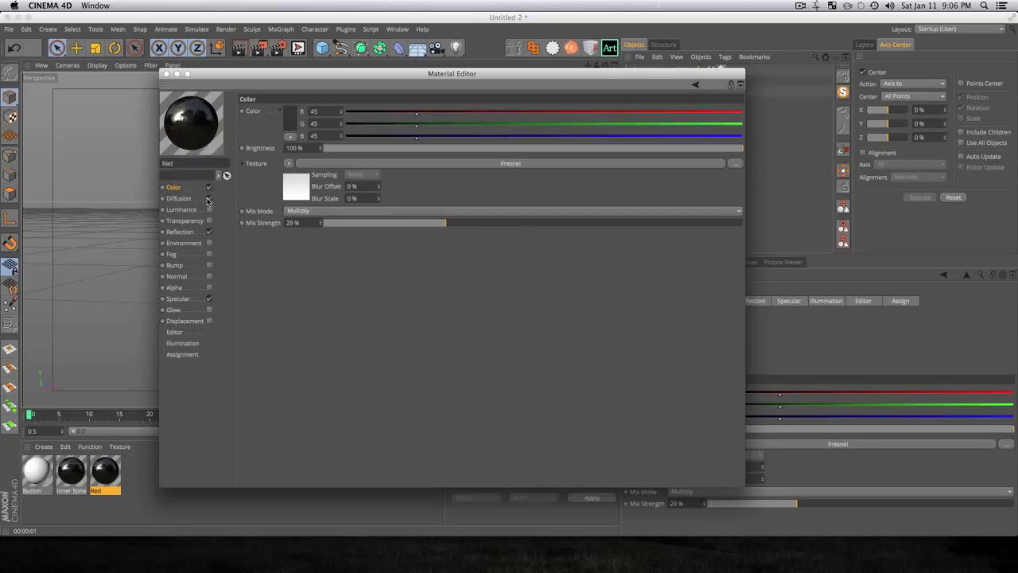
click(209, 200)
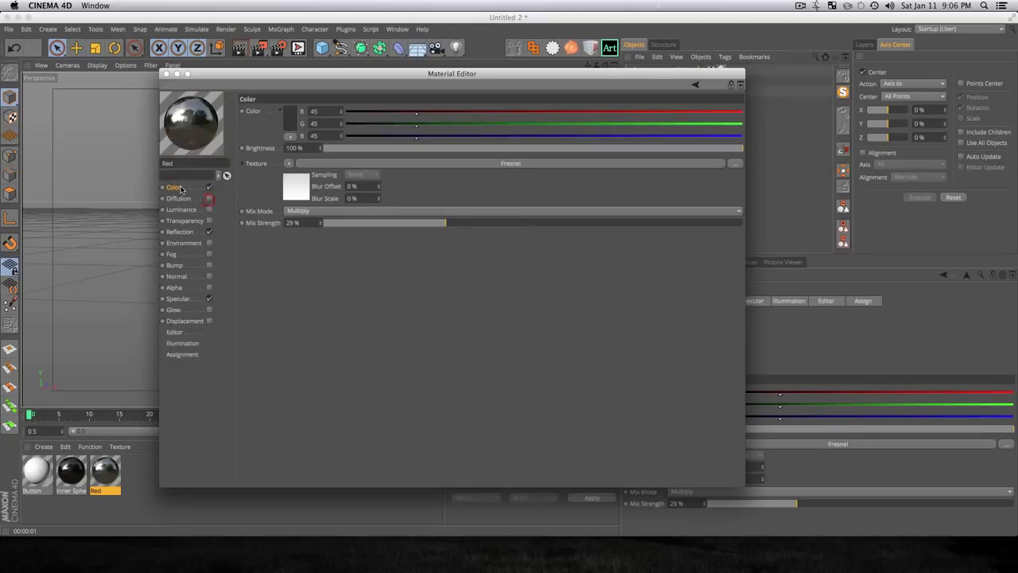
click(284, 126)
mouse_move(286, 124)
mouse_down()
mouse_move(262, 120)
mouse_move(283, 112)
mouse_up()
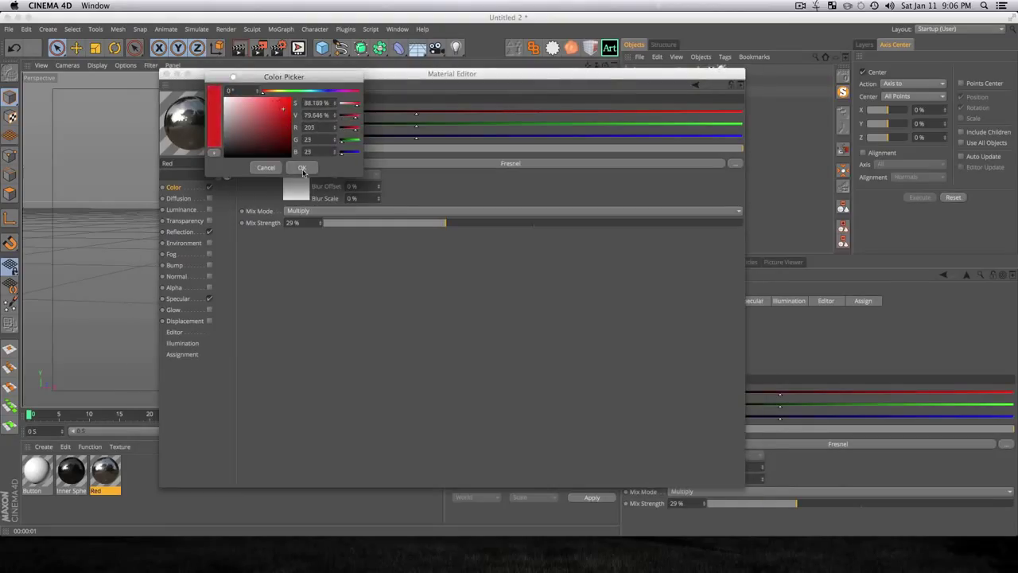
click(303, 168)
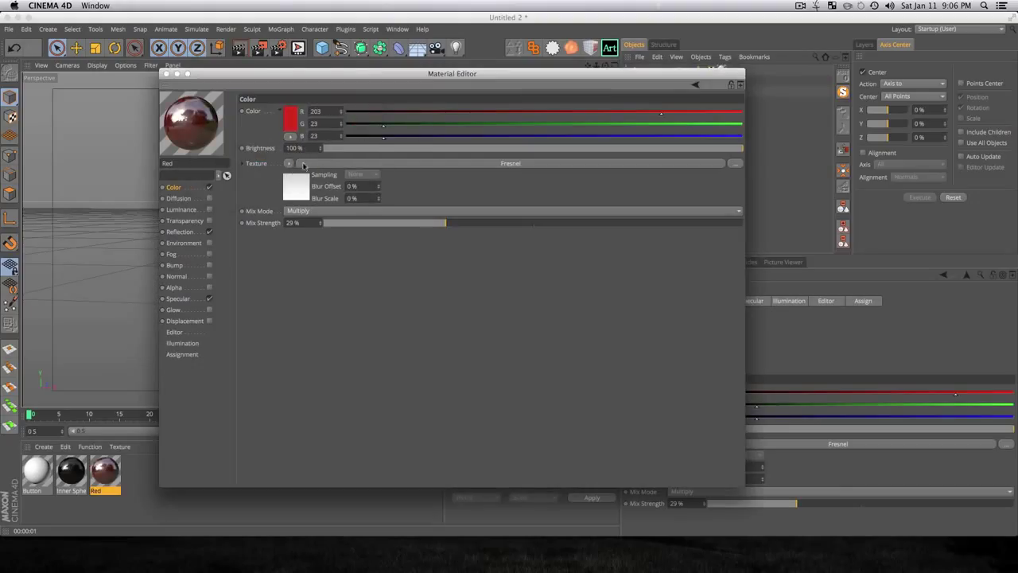
- Mix the Red material's color Fresnel texture with Add at 5% strength
click(296, 212)
click(293, 228)
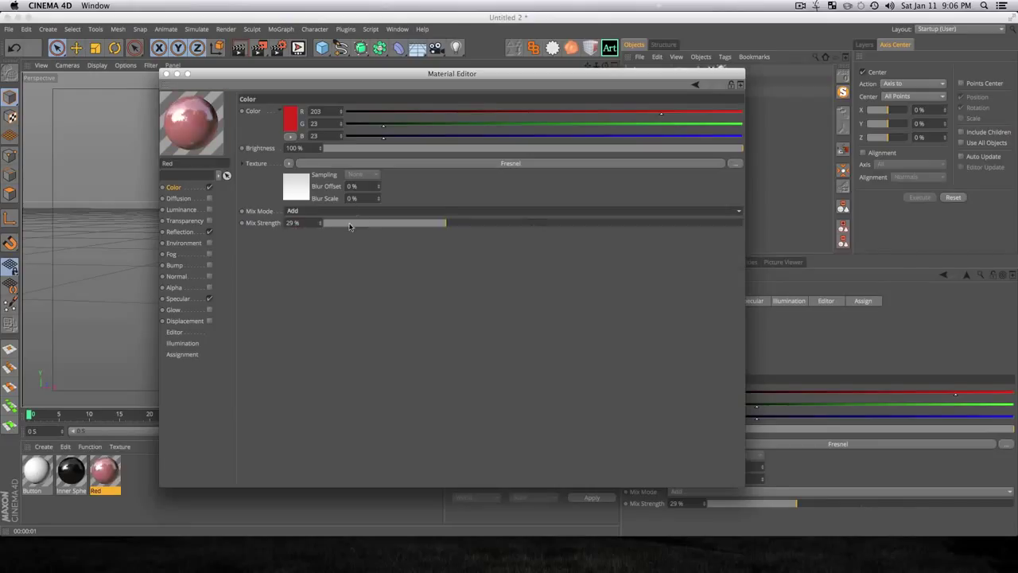
click(349, 223)
drag(346, 226, 345, 226)
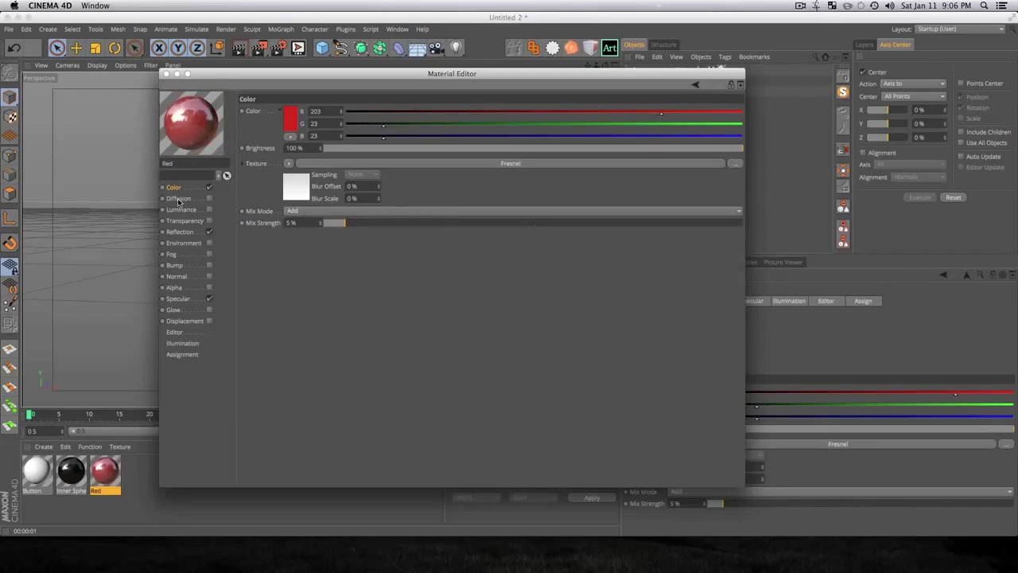
- Try a pale pink reflection color of RGB 255, 224, 224 on the Red material, and undo it
click(179, 232)
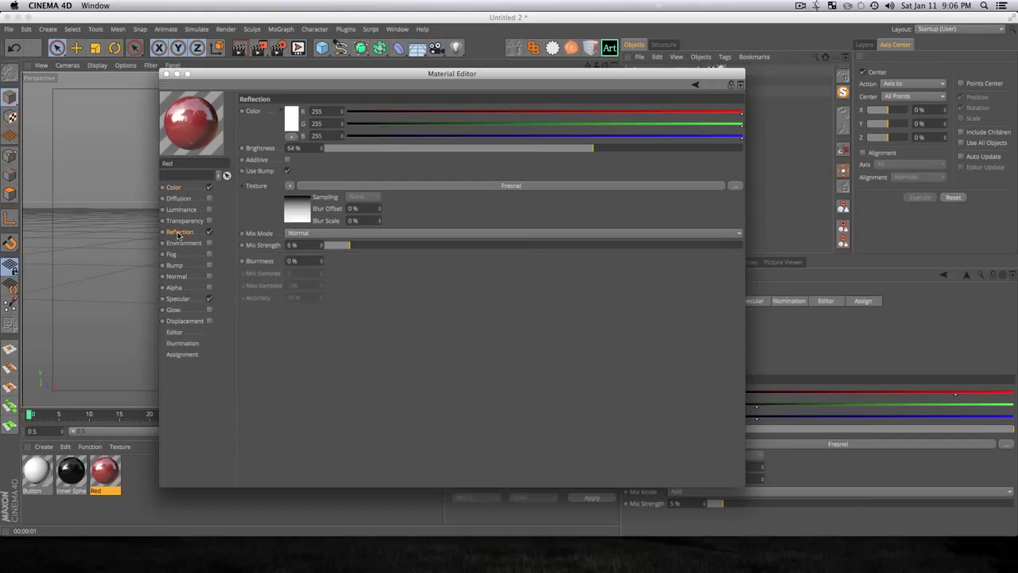
click(293, 115)
mouse_move(293, 105)
mouse_down()
mouse_move(247, 98)
mouse_move(241, 85)
mouse_up()
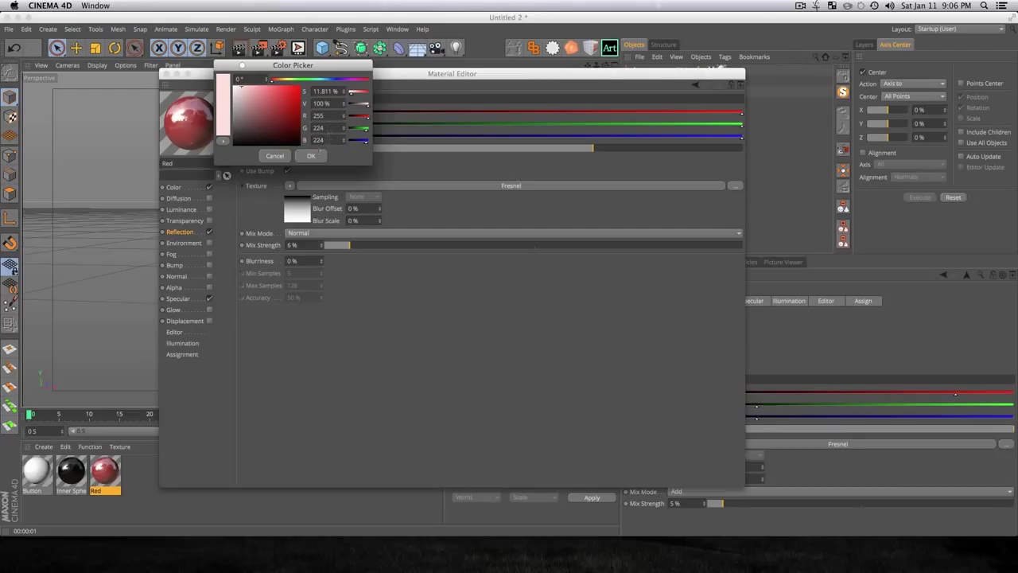
click(313, 156)
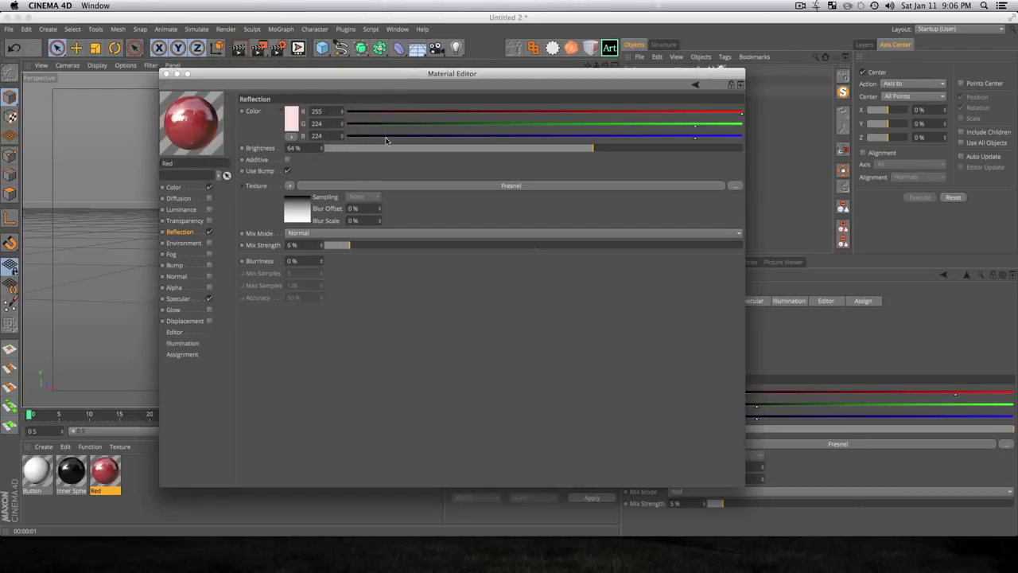
key(super+z)
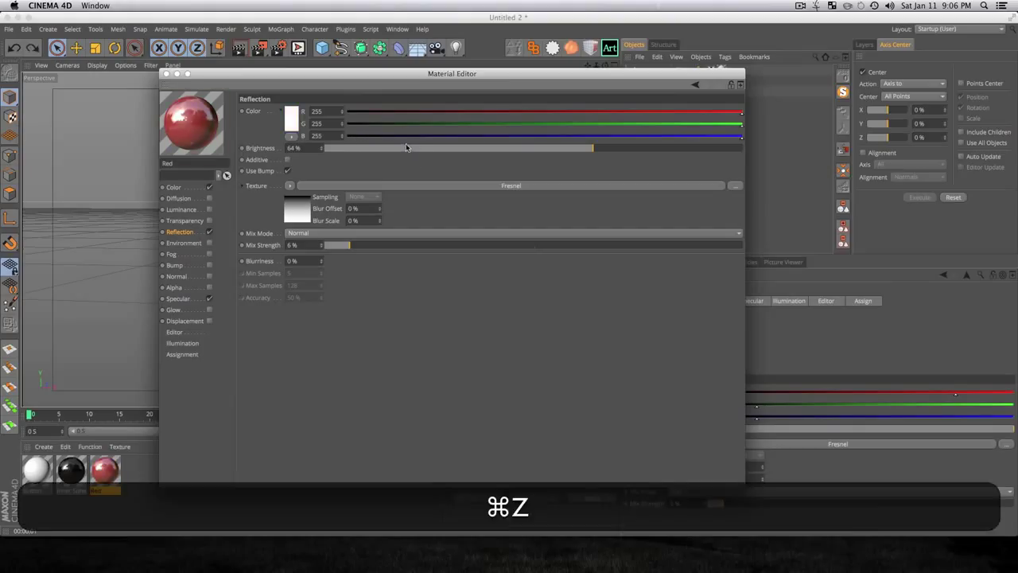
- Set the Red material's reflection brightness to 24% and mix its Fresnel texture with Multiply at 100% strength
mouse_move(406, 146)
mouse_down()
mouse_move(449, 146)
mouse_move(425, 150)
mouse_up()
click(334, 233)
click(310, 281)
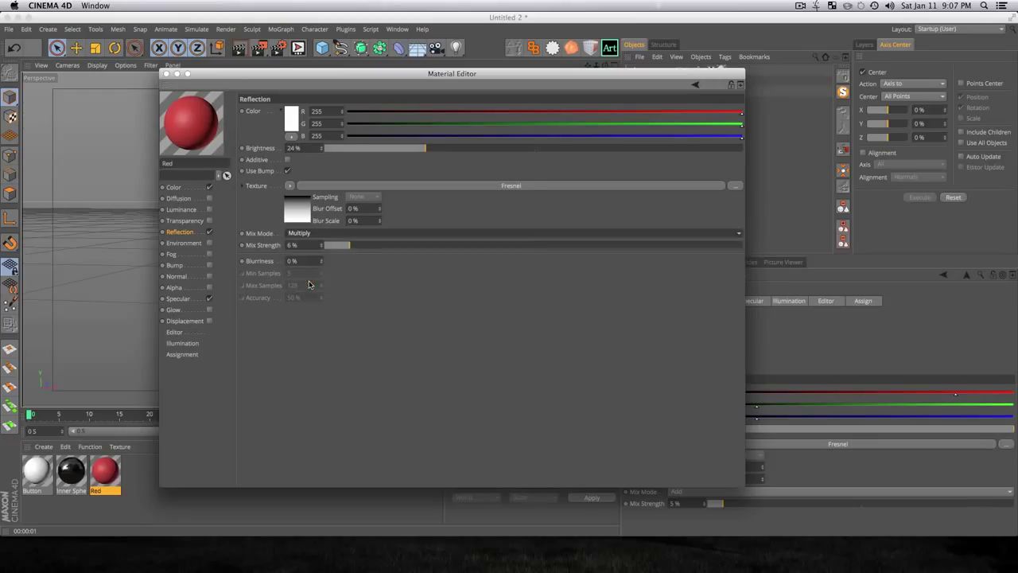
drag(352, 245, 744, 247)
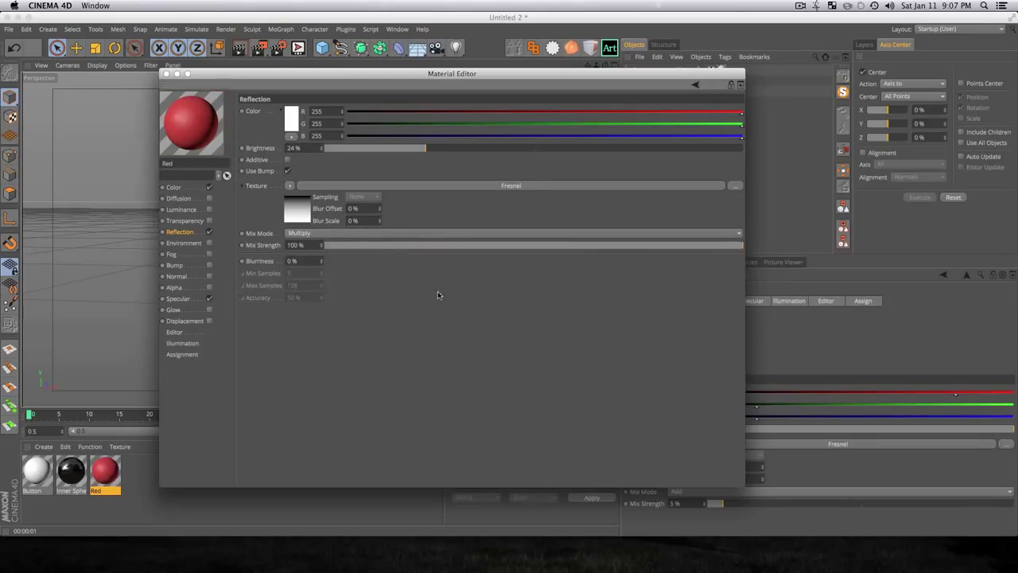
- Set the Red material's specular width to 20%, height to 33% and falloff to -16%, slightly raise the inner width, and close the settings
click(178, 299)
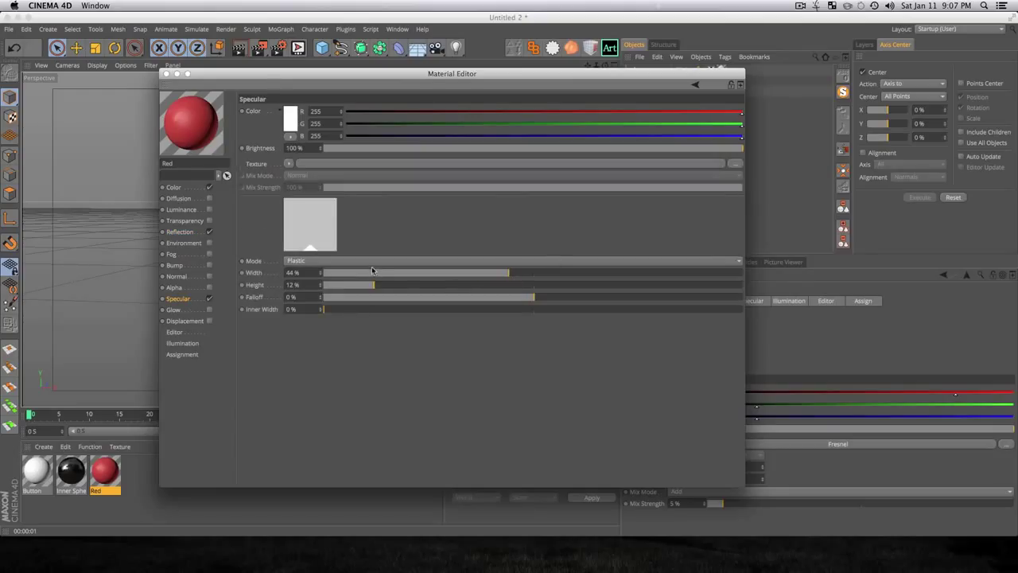
drag(378, 274, 408, 275)
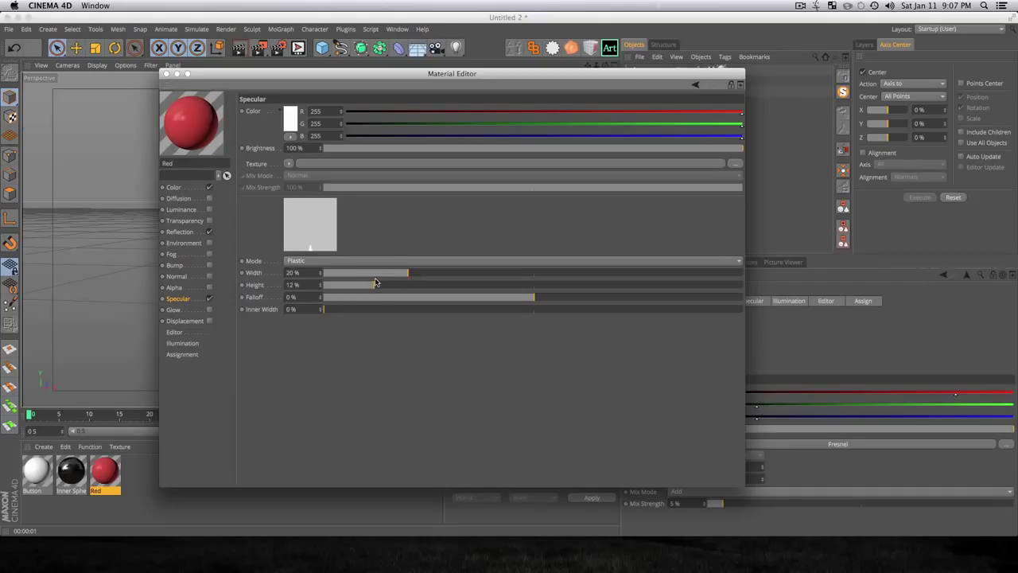
drag(375, 283, 462, 286)
drag(393, 295, 503, 293)
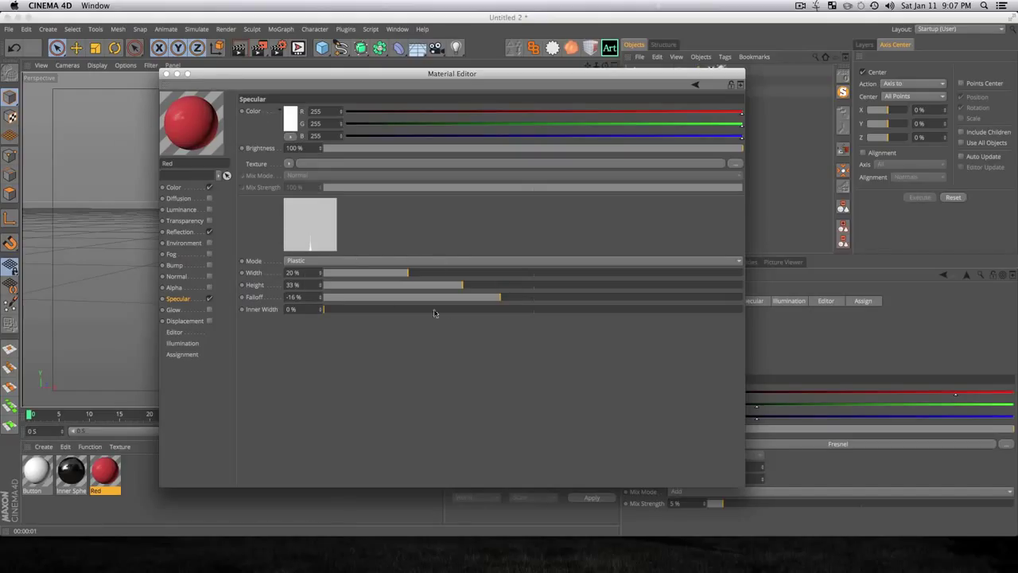
click(344, 309)
click(166, 73)
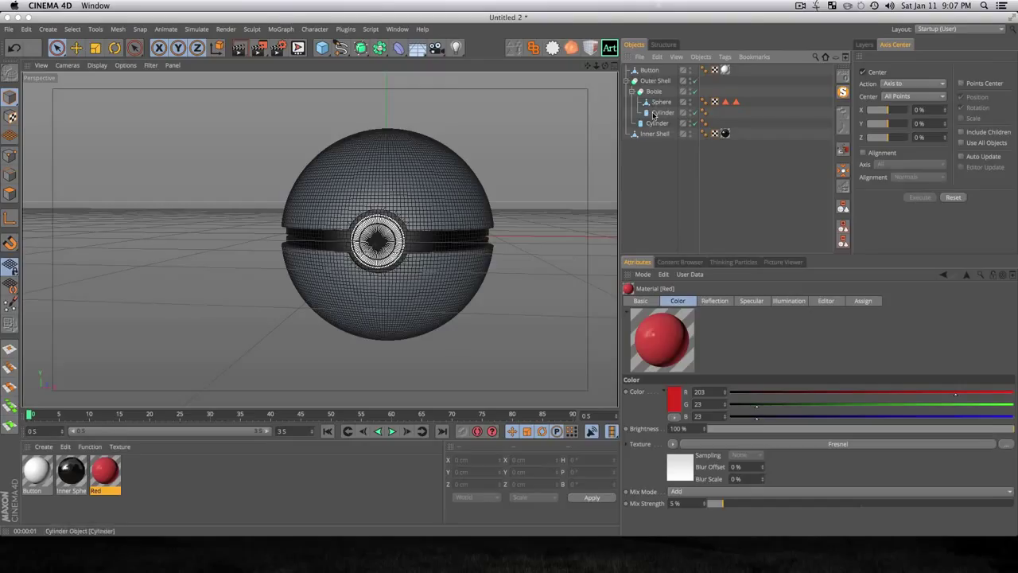
- Apply the Red material to the Outer Shell's Sphere, restrict it to the Red Color polygon selection, and preview-render the view
click(671, 103)
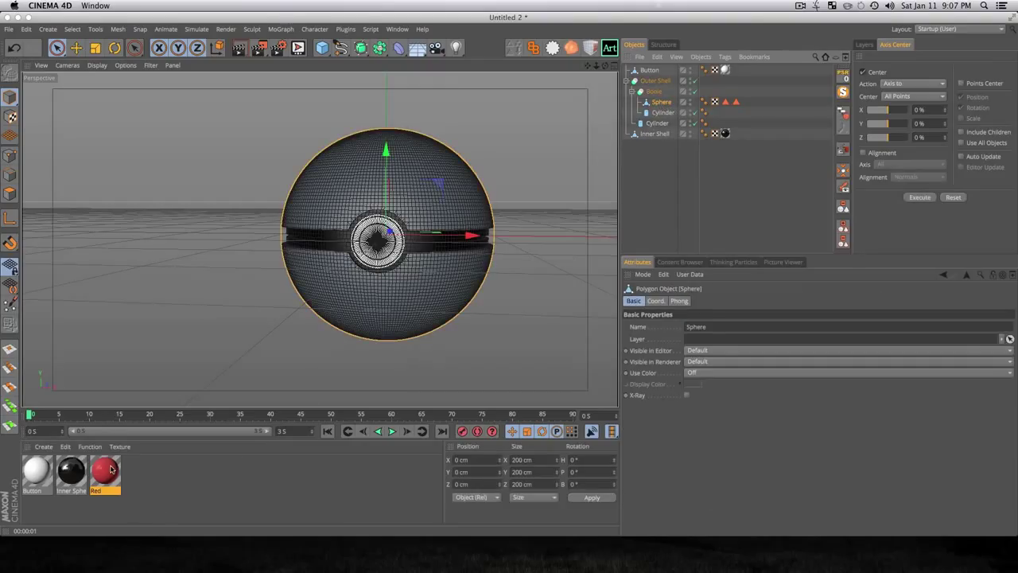
drag(111, 471, 668, 103)
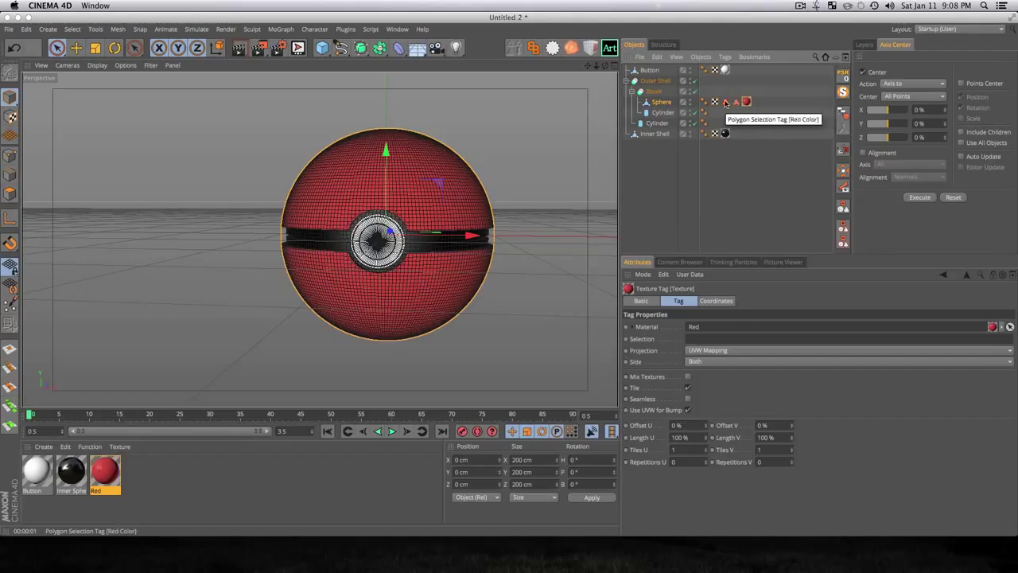
drag(725, 102, 711, 342)
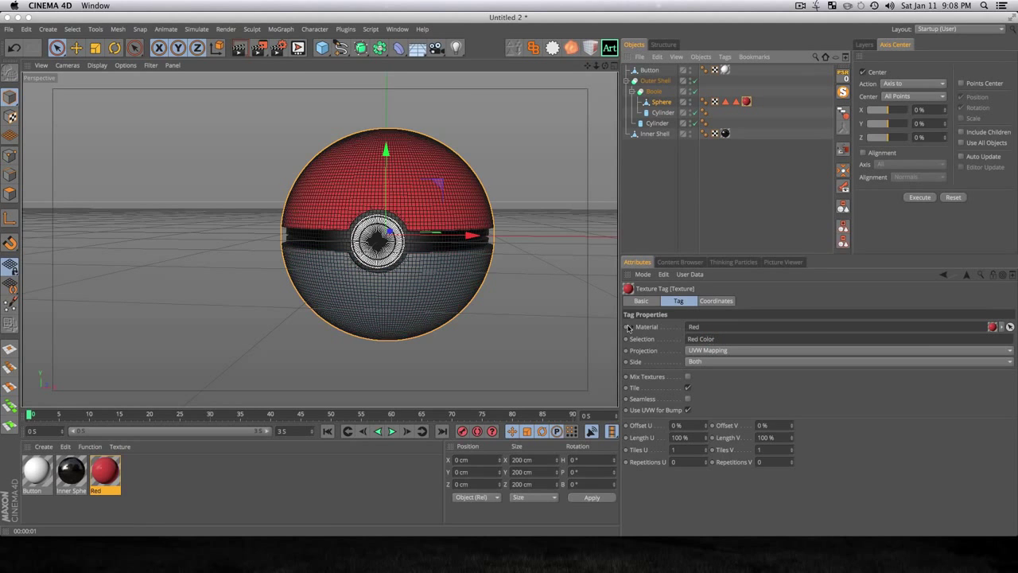
key(super+r)
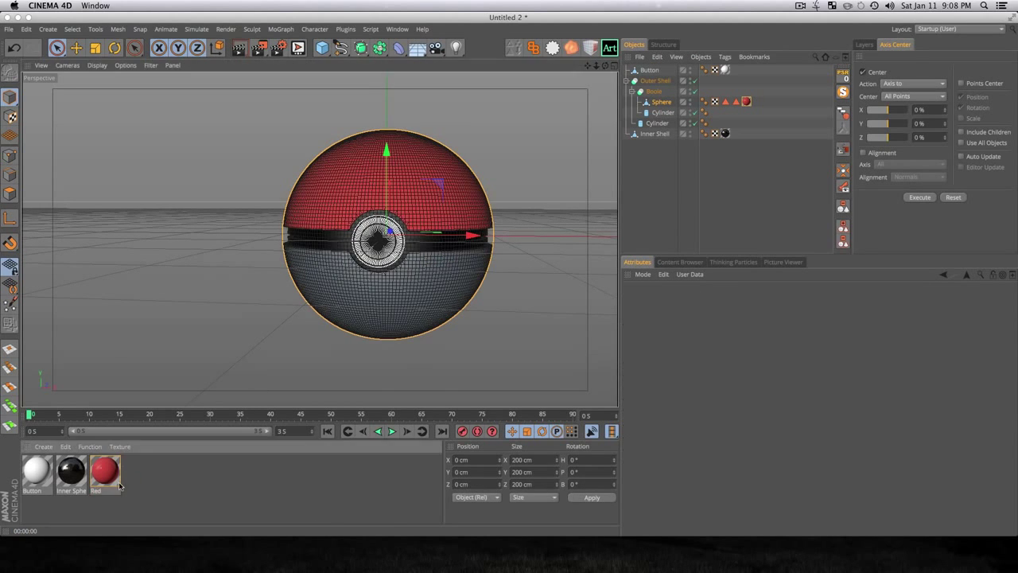
- Duplicate the Red material and set the copy's color to white, RGB 255, 255, 255
super+drag(105, 471, 154, 475)
double_click(143, 474)
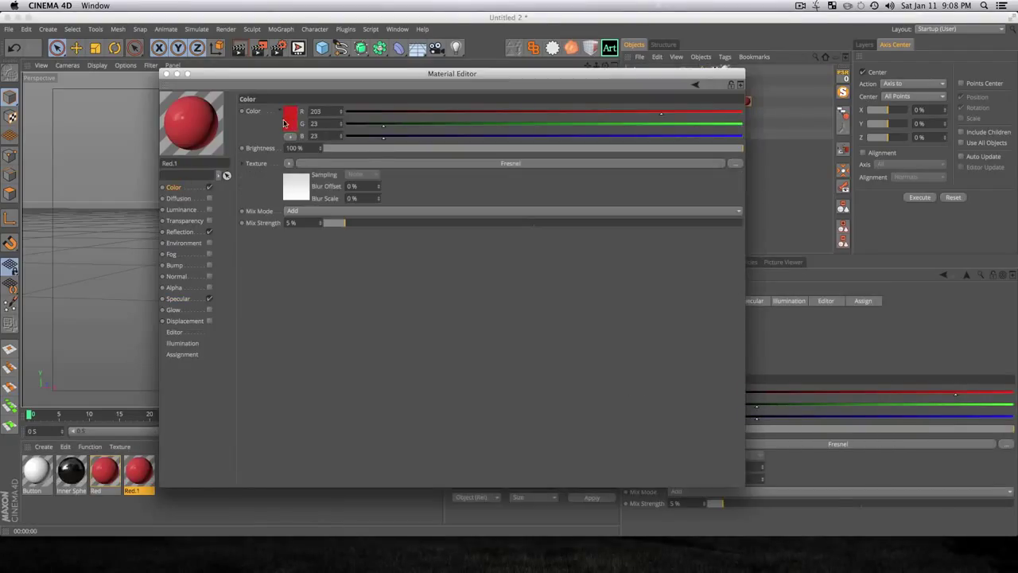
click(285, 123)
drag(217, 119, 204, 93)
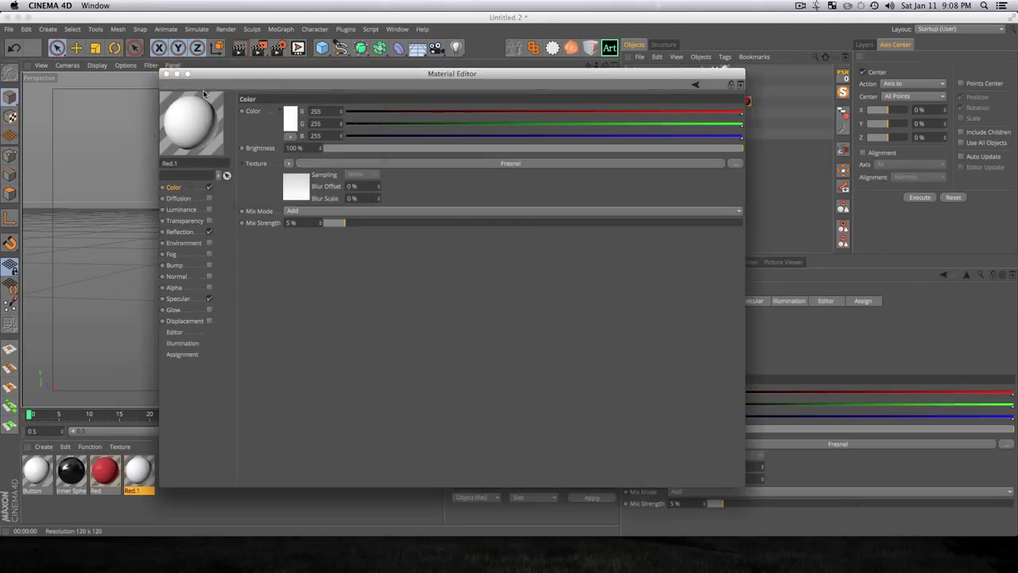
- Set the white copy's reflection brightness to 40% and the mix mode of its reflection Fresnel texture to Normal
click(181, 232)
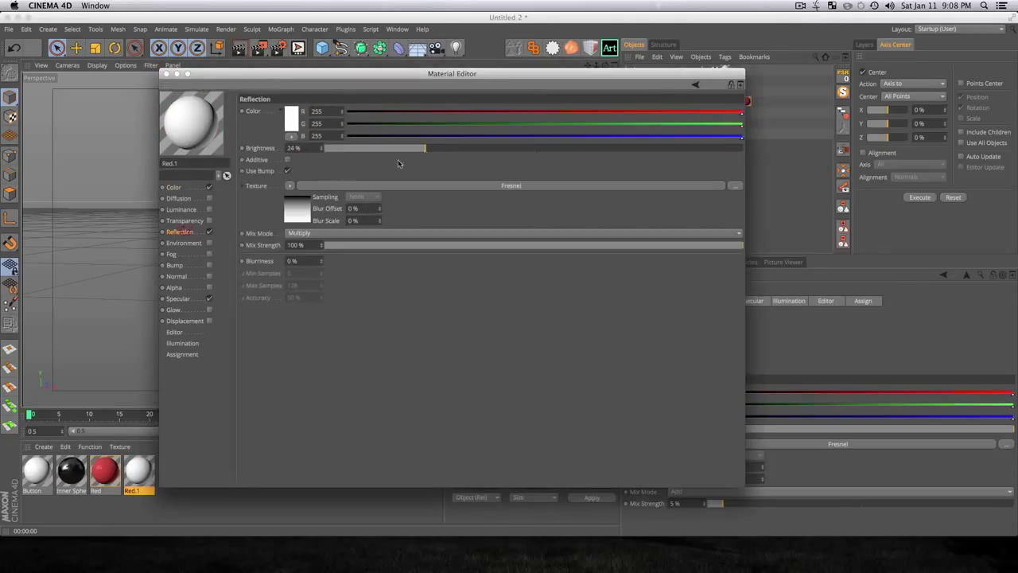
drag(464, 148, 490, 150)
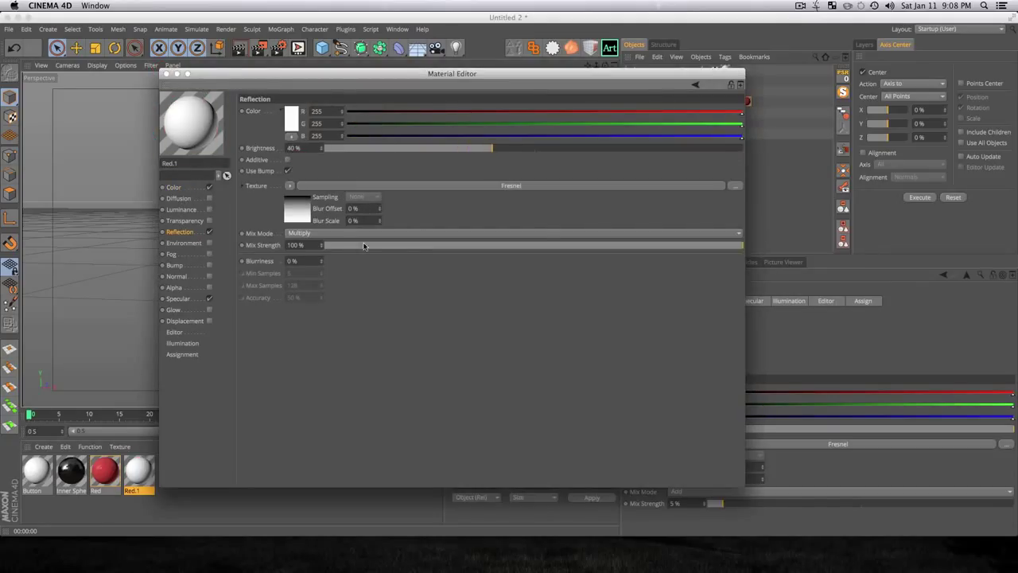
click(327, 232)
click(318, 237)
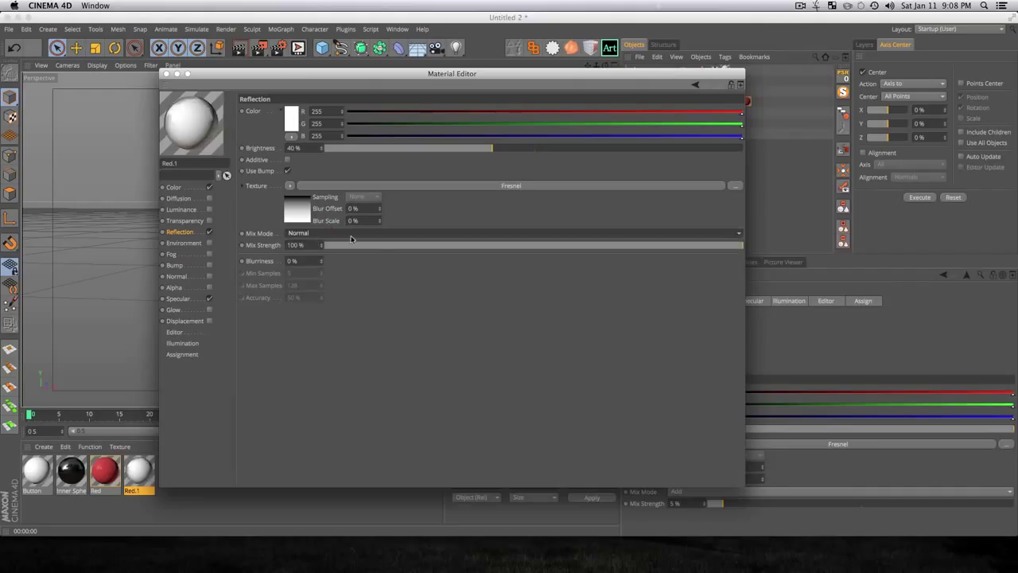
- Set the white copy's reflection mix strength to 8% and rename the material White
drag(374, 246, 358, 246)
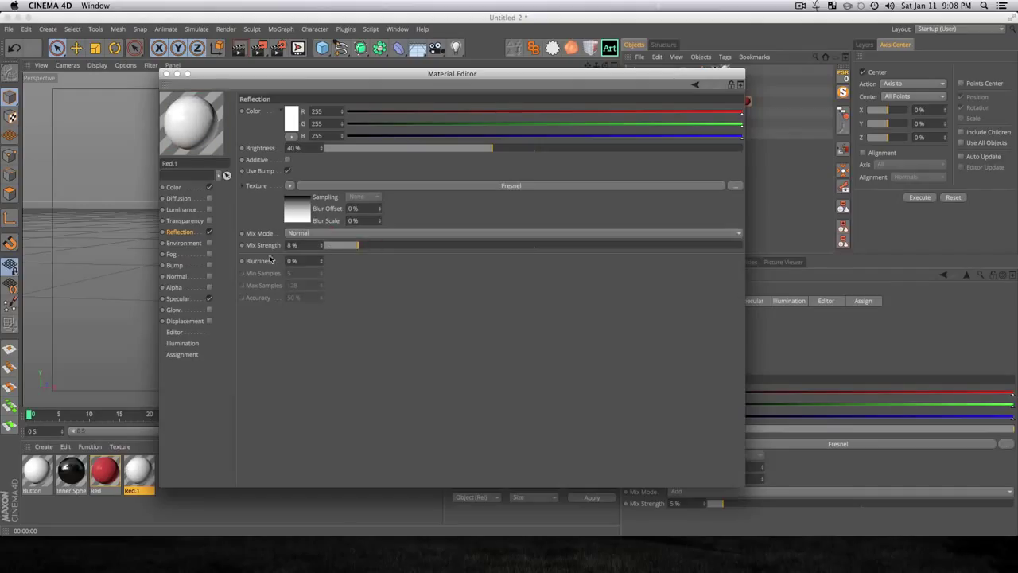
double_click(169, 163)
text(White)
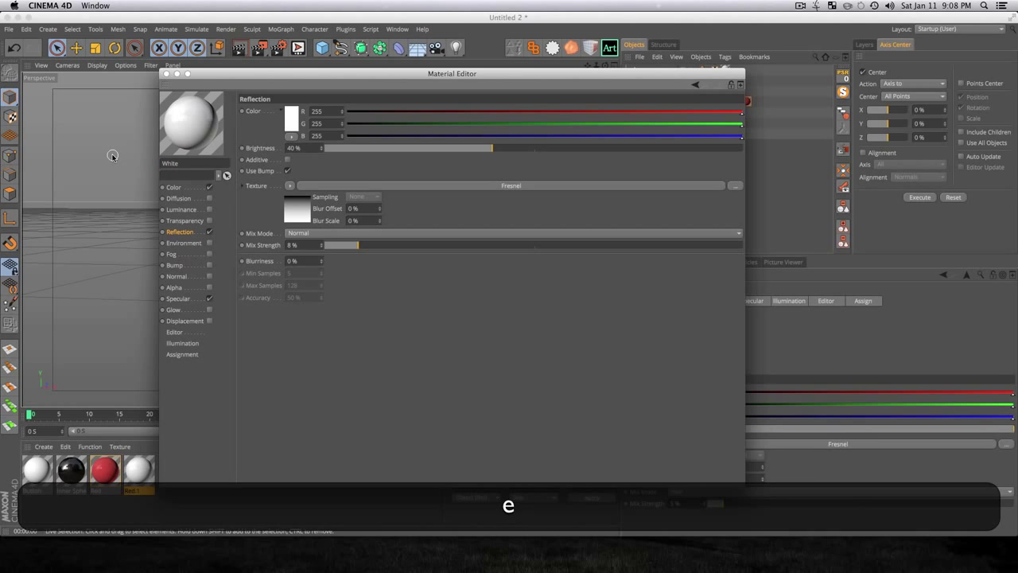
click(166, 73)
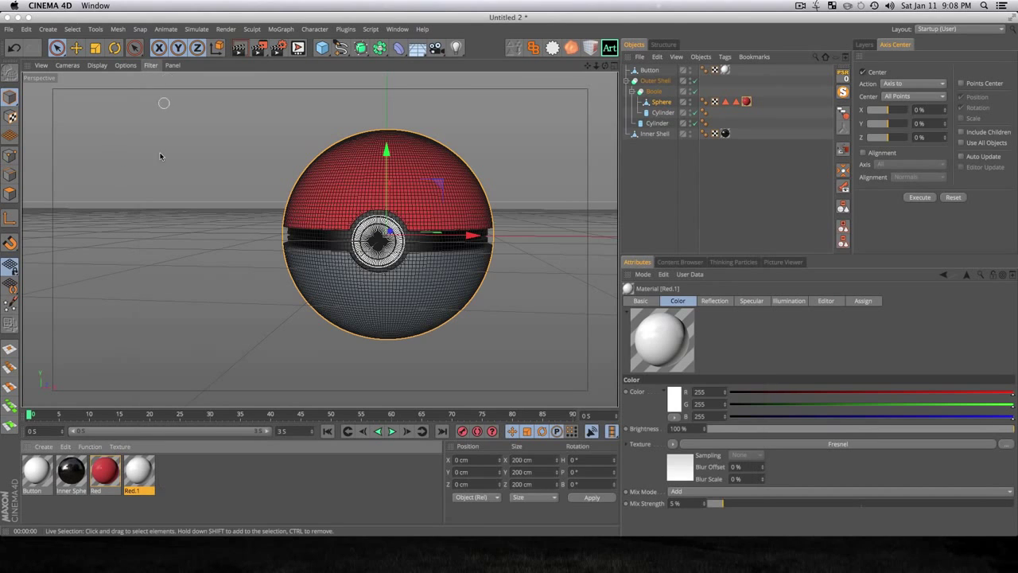
double_click(140, 471)
text(White)
click(166, 73)
- Apply the White material to the Outer Shell's Sphere, restrict it to the White Color polygon selection, and preview-render the view
drag(138, 471, 732, 104)
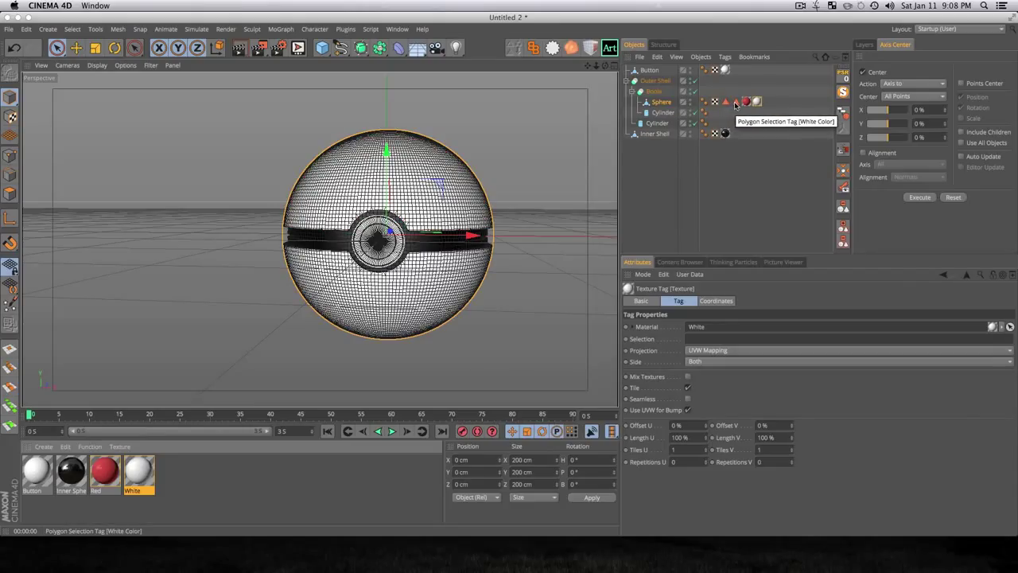
click(736, 105)
drag(728, 255, 705, 339)
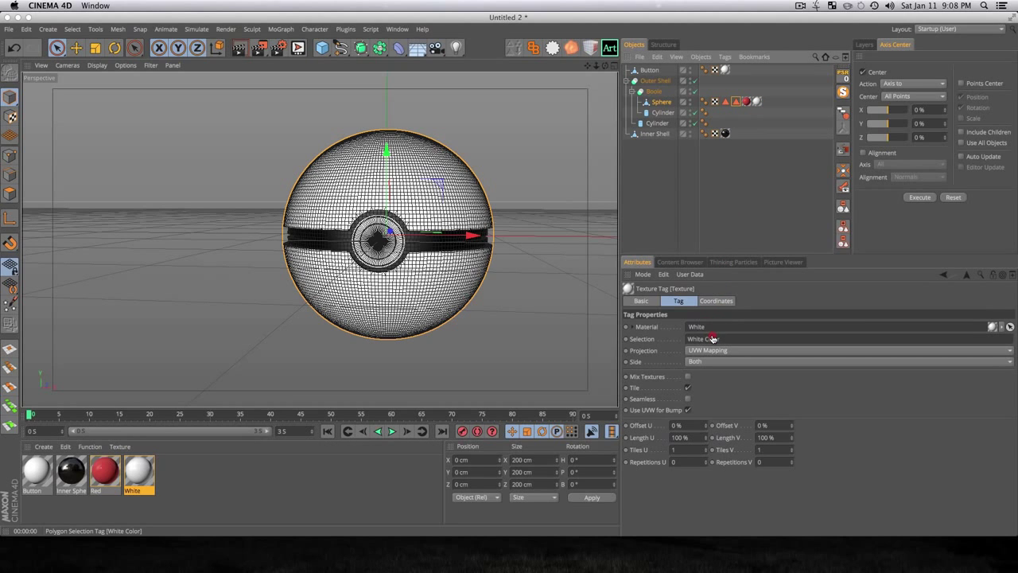
key(super+r)
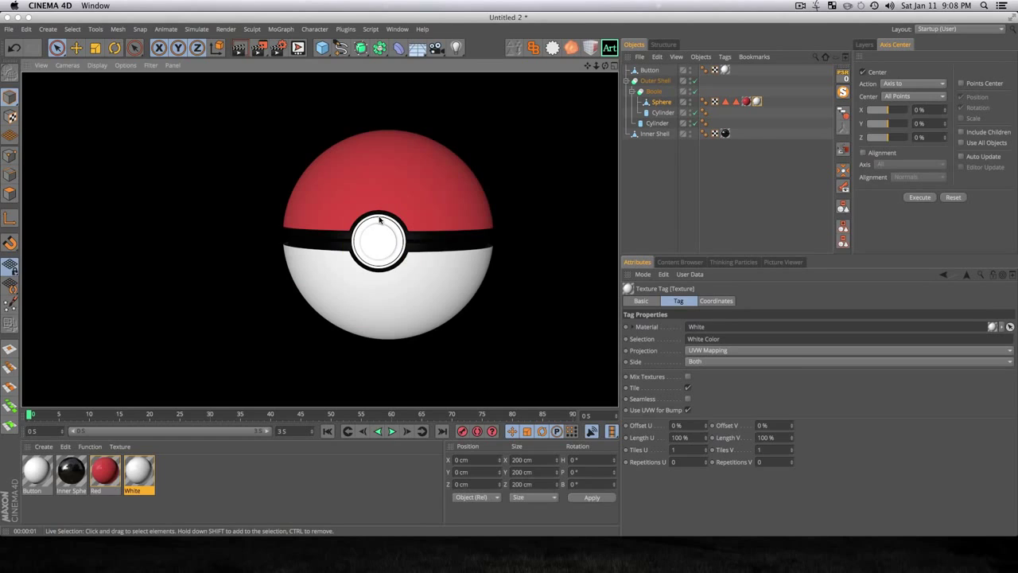
- Group all objects of the ball under one null and name it Poke Ball
key(3)
drag(548, 259, 316, 219)
key(3)
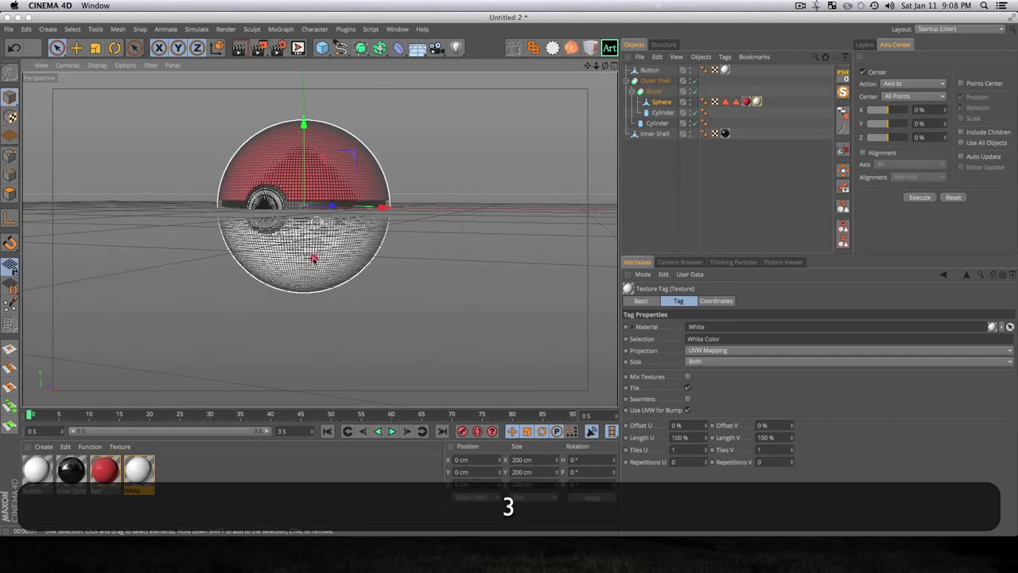
click(693, 198)
key(super+a)
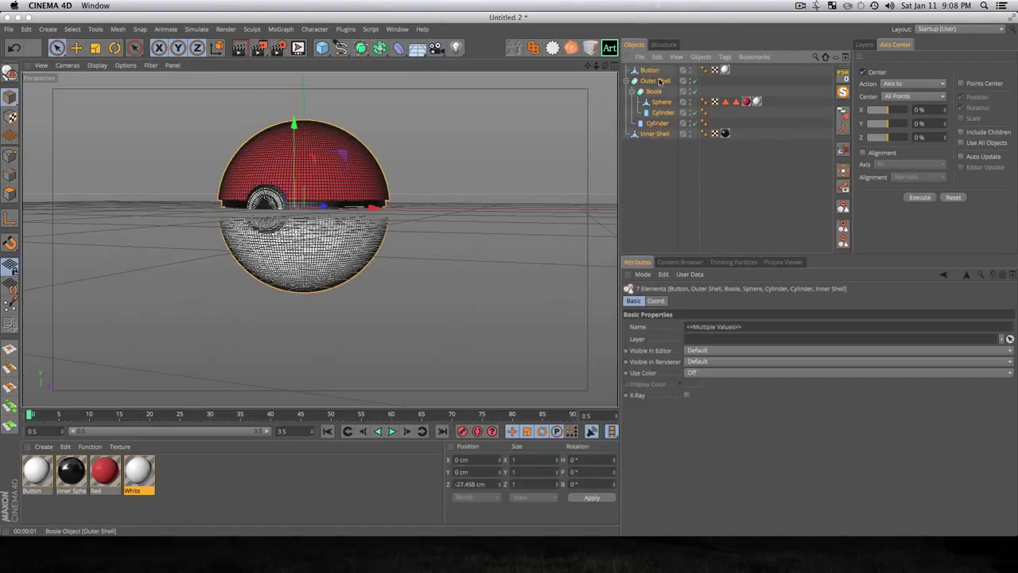
key(alt)
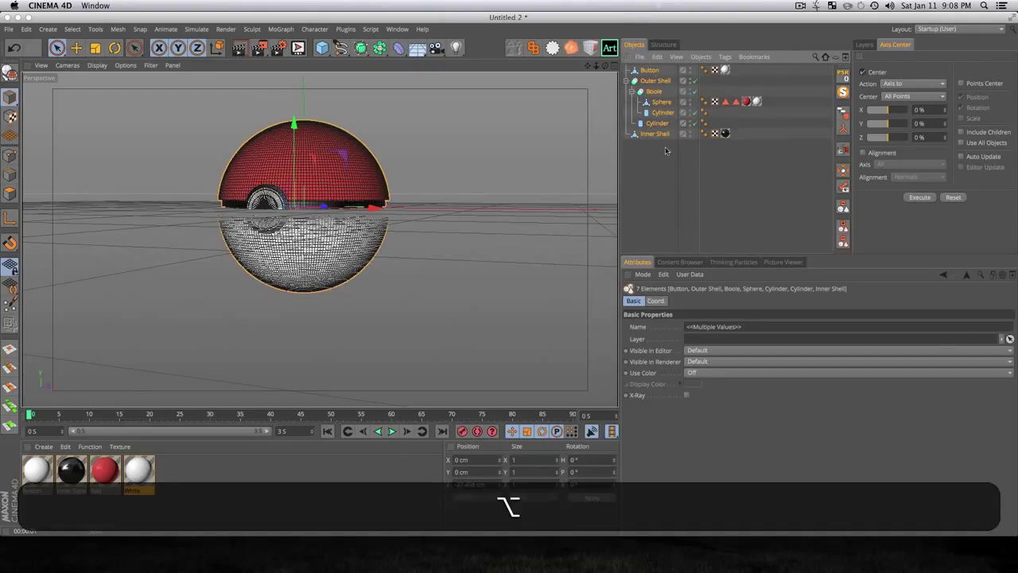
key(alt+g)
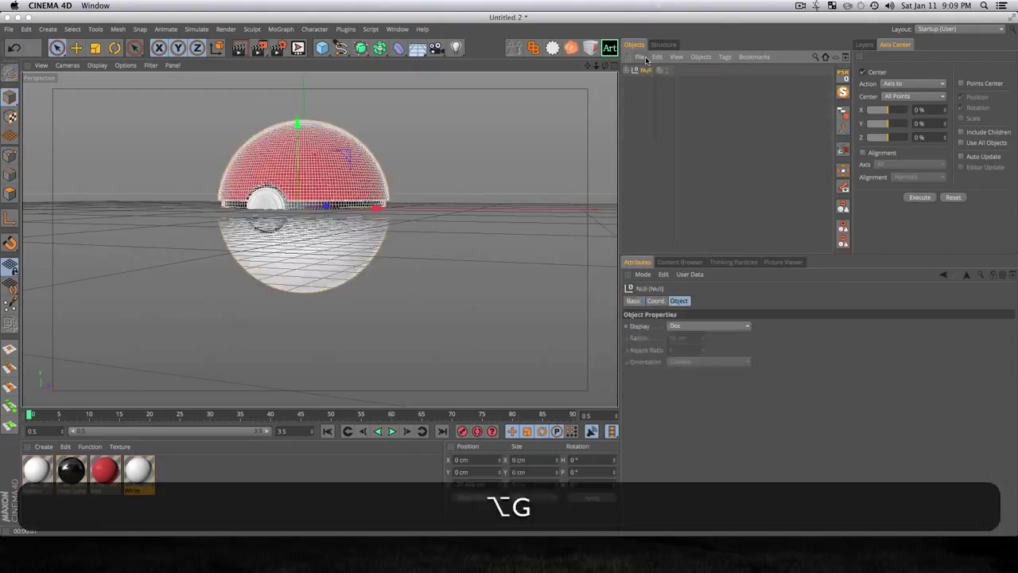
double_click(646, 71)
text(P)
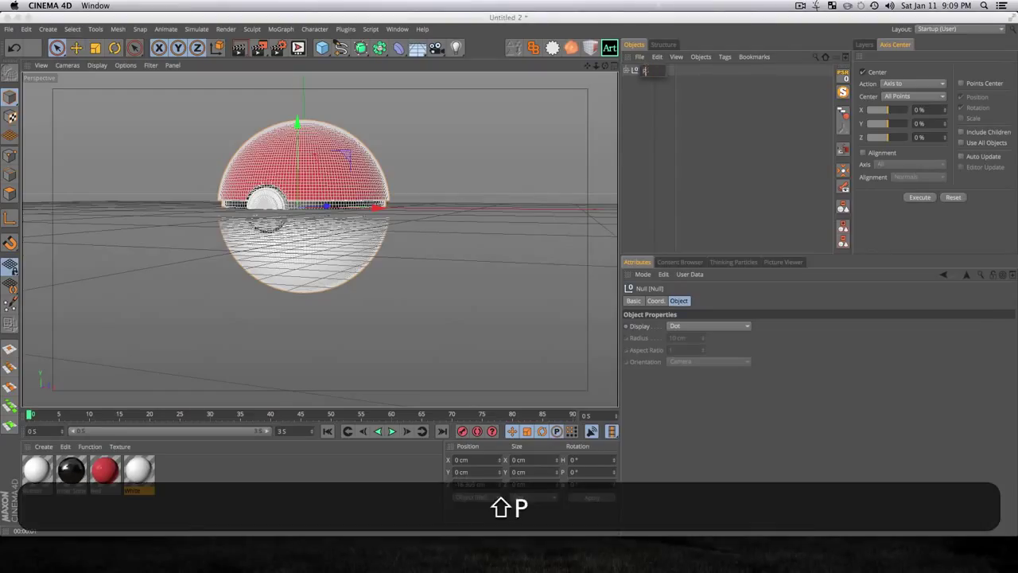
text(oke Ball)
click(634, 114)
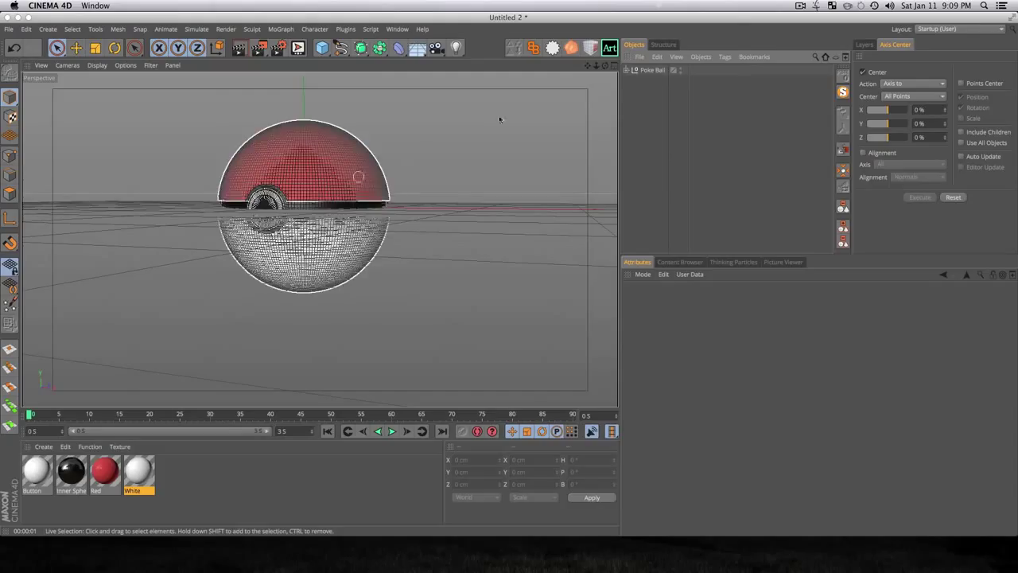
- Scale the whole Poke Ball group down uniformly
key(t)
drag(495, 120, 484, 130)
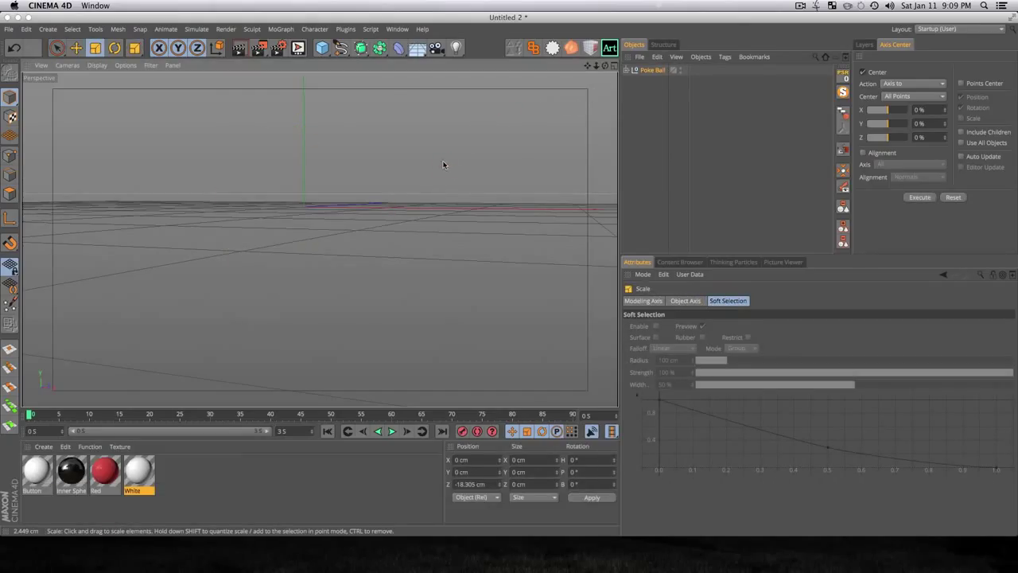
key(super+z)
- Move the Poke Ball group's axis to its base using Y -100%, including children and all objects, and place it at 0, 0, 0
scroll(298, 183, up, 5)
key(3)
drag(305, 188, 262, 228)
click(653, 70)
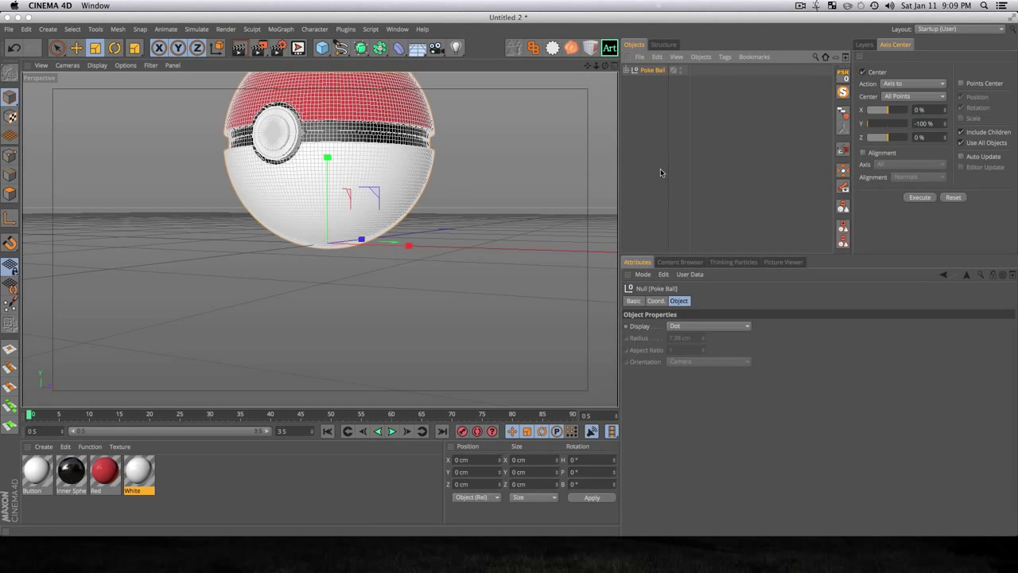
click(661, 171)
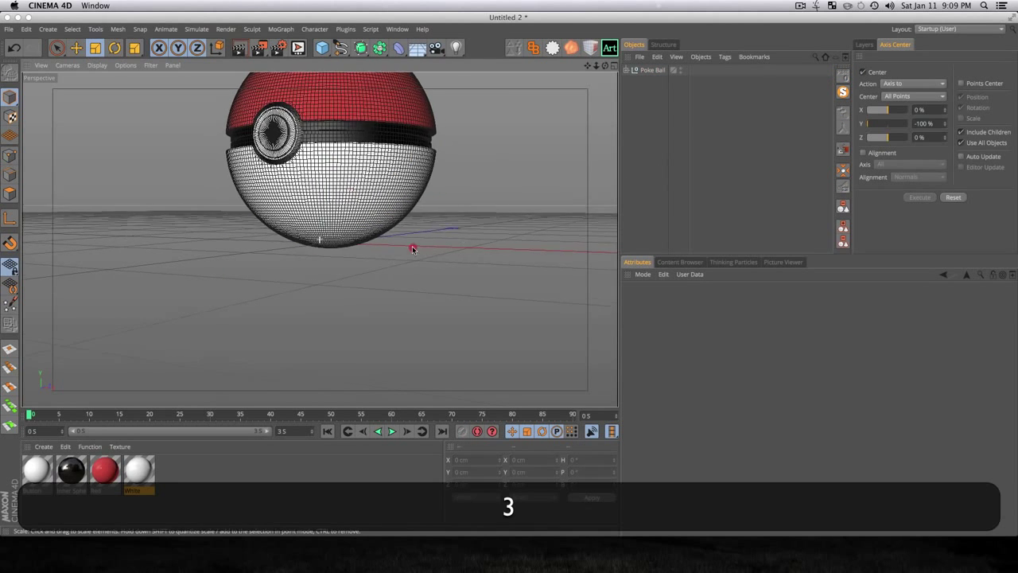
drag(350, 239, 446, 275)
click(651, 109)
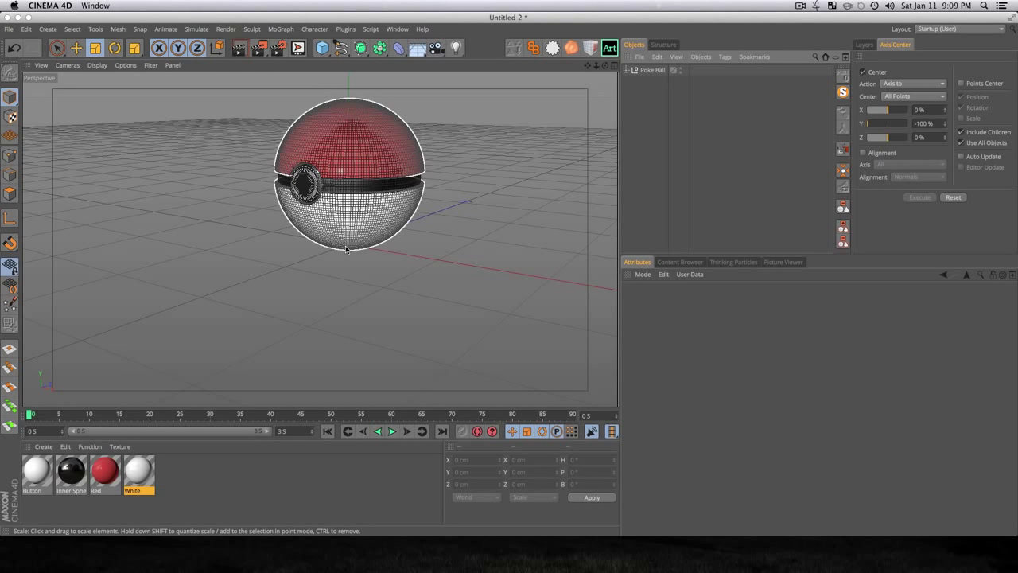
scroll(346, 248, down, 3)
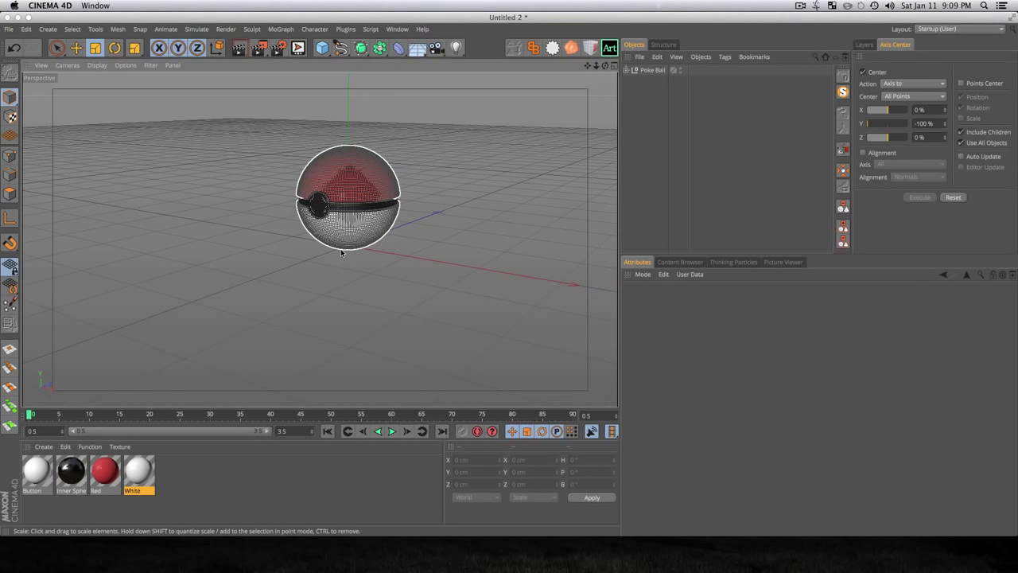
key(3)
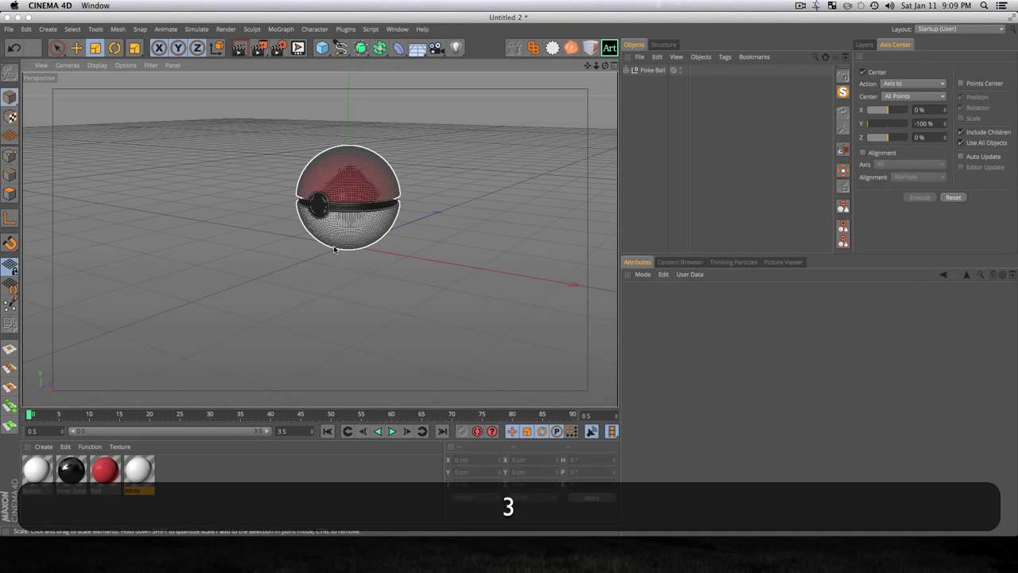
drag(333, 245, 352, 276)
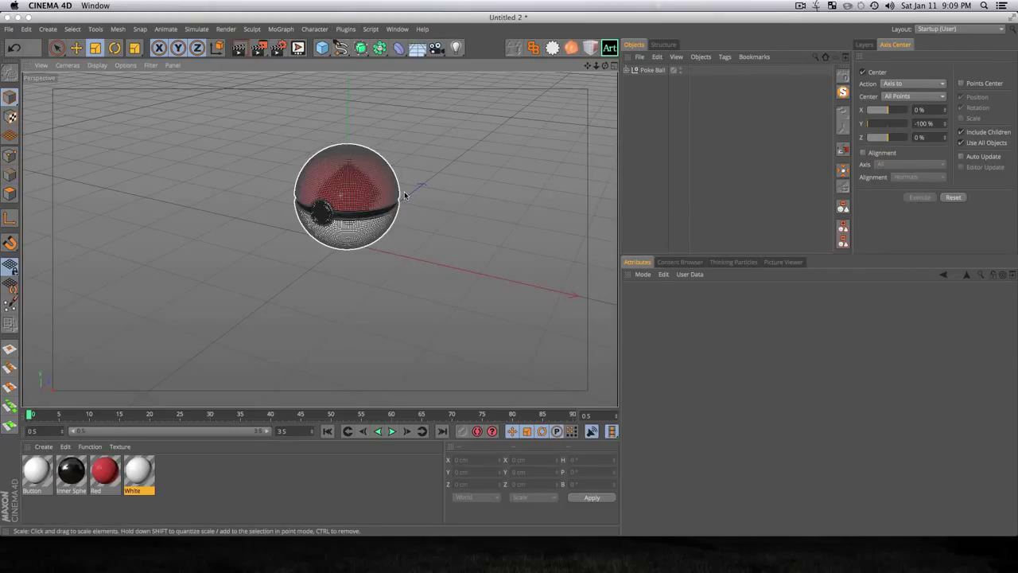
- Show the scene in the Right view and enable snapping for drawing a Bezier spline
key(F3)
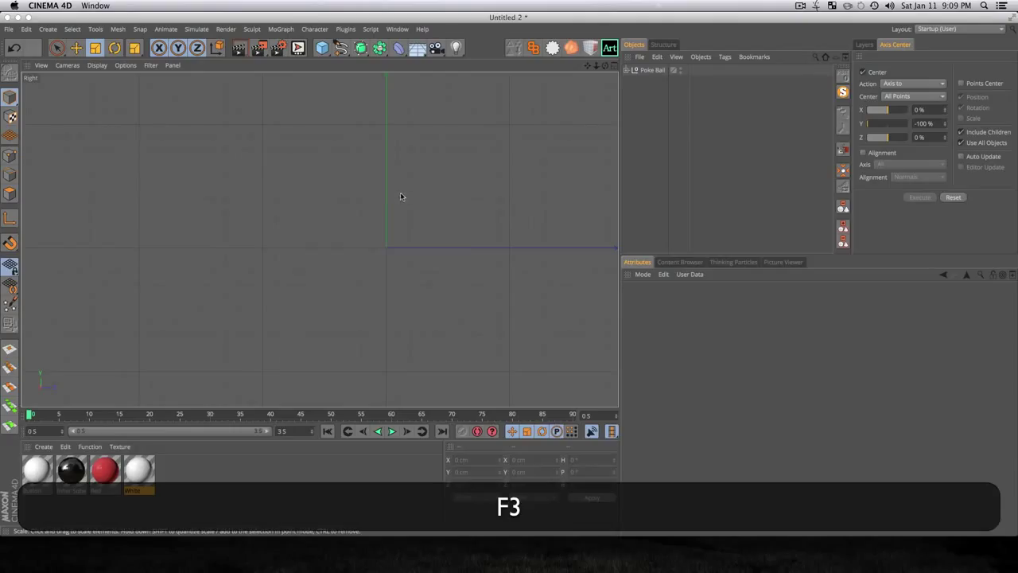
scroll(431, 224, down, 4)
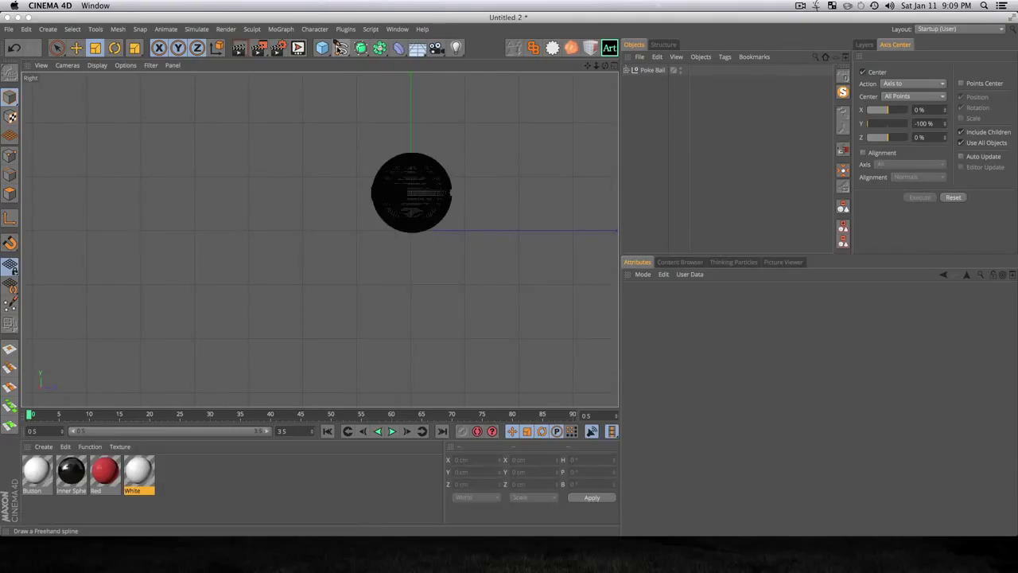
click(341, 48)
click(429, 63)
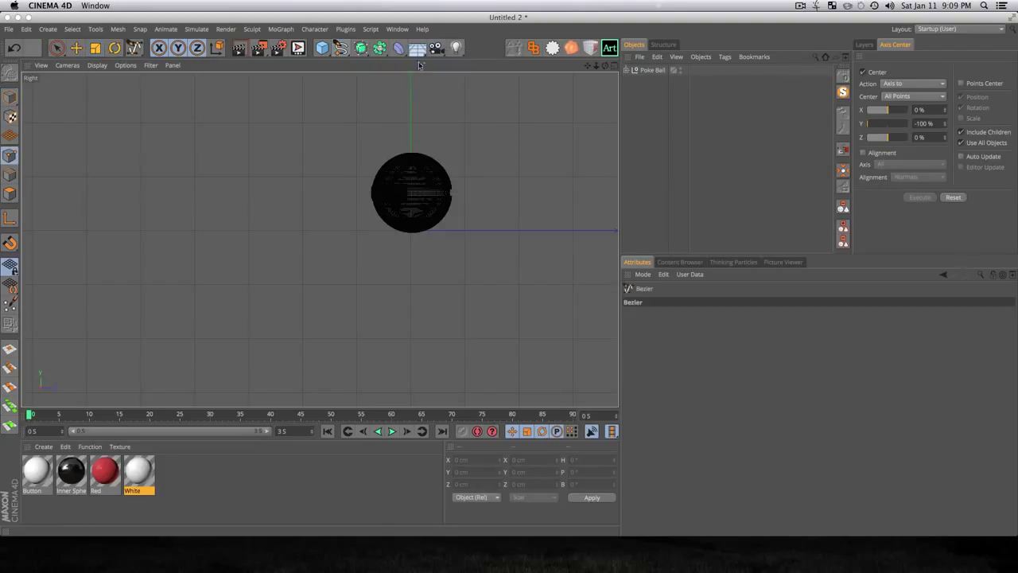
key(v)
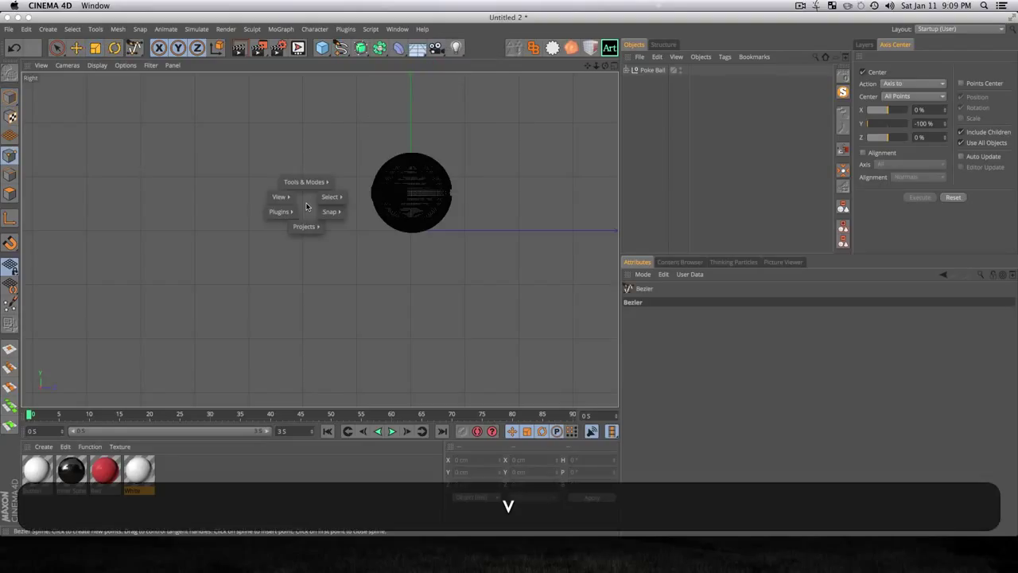
key(p)
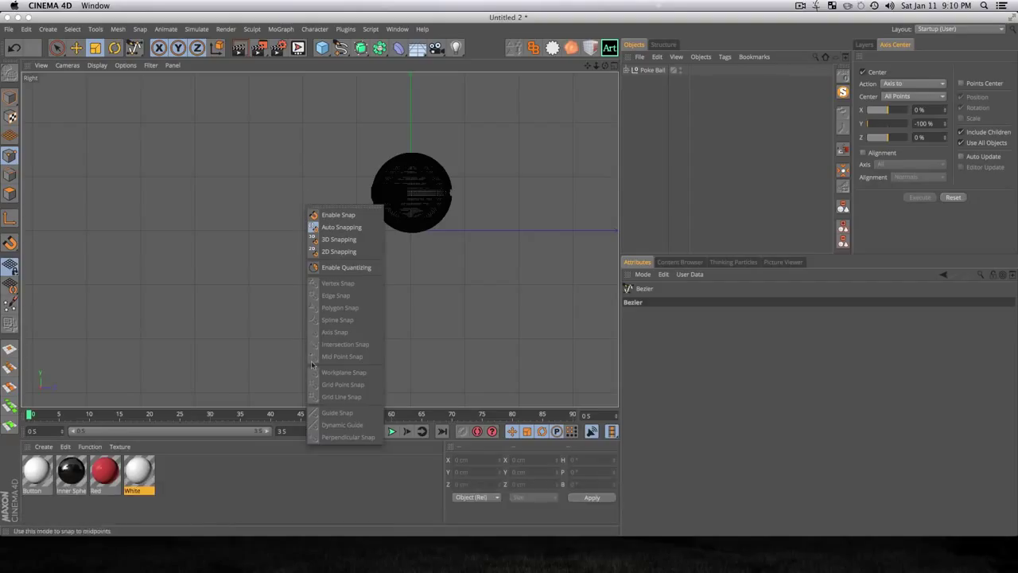
click(355, 217)
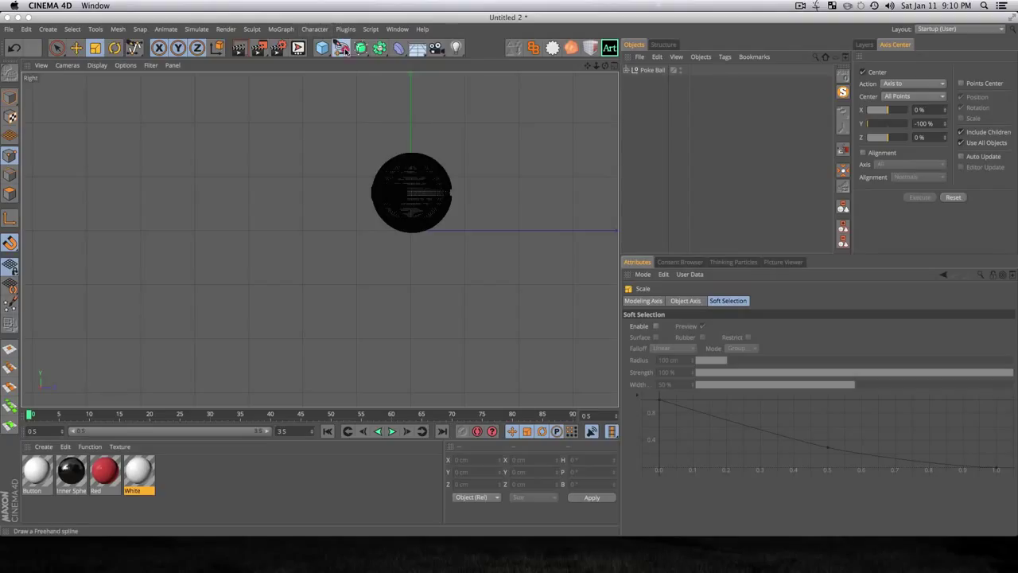
- Draw a Bezier backdrop spline from about Z -600 to 401 cm along the floor, curving up to Z 602, Y 202, ending at Y 699
drag(341, 48, 429, 60)
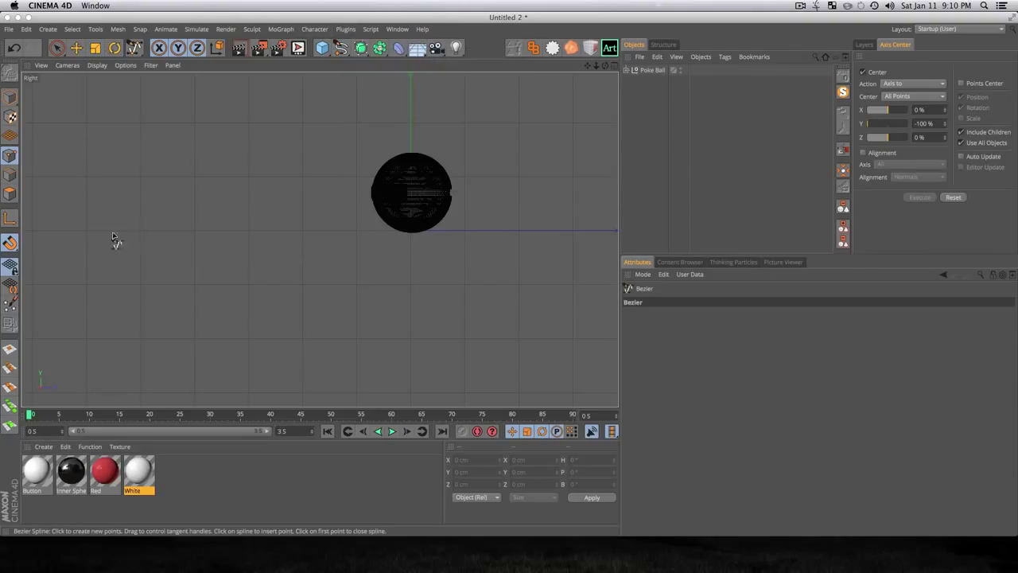
click(86, 232)
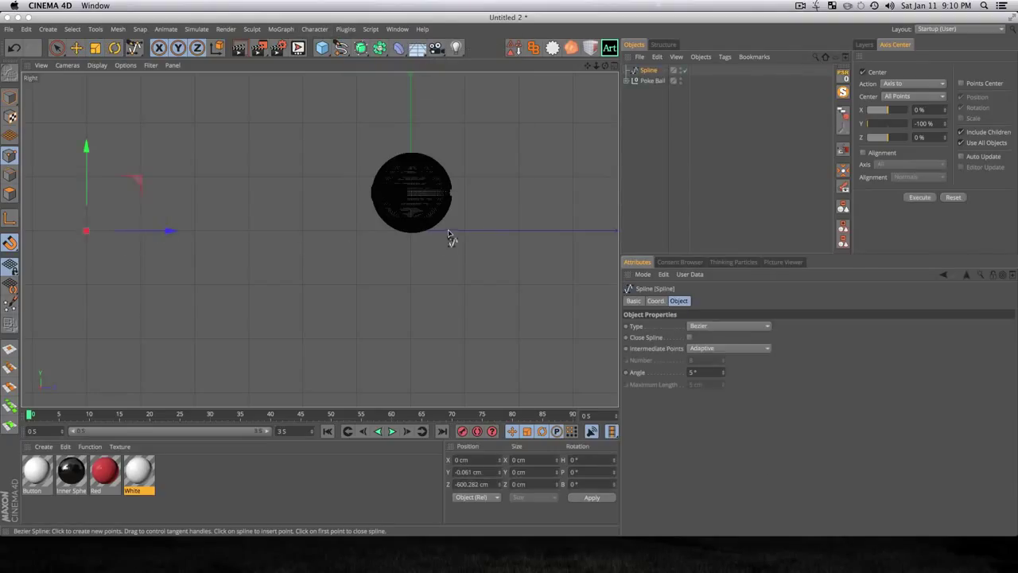
middle_drag(591, 232, 445, 232)
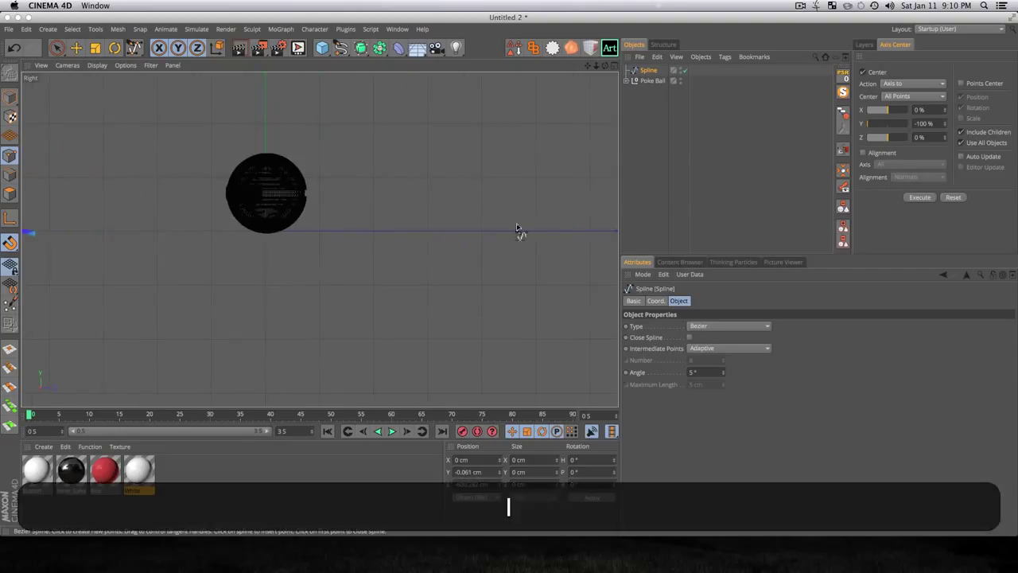
click(481, 232)
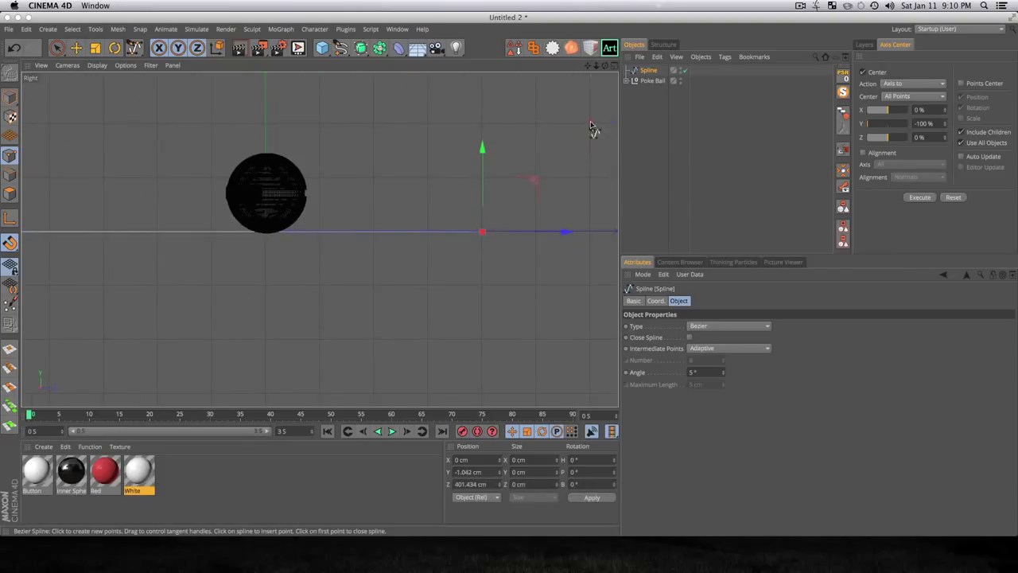
drag(591, 122, 595, 208)
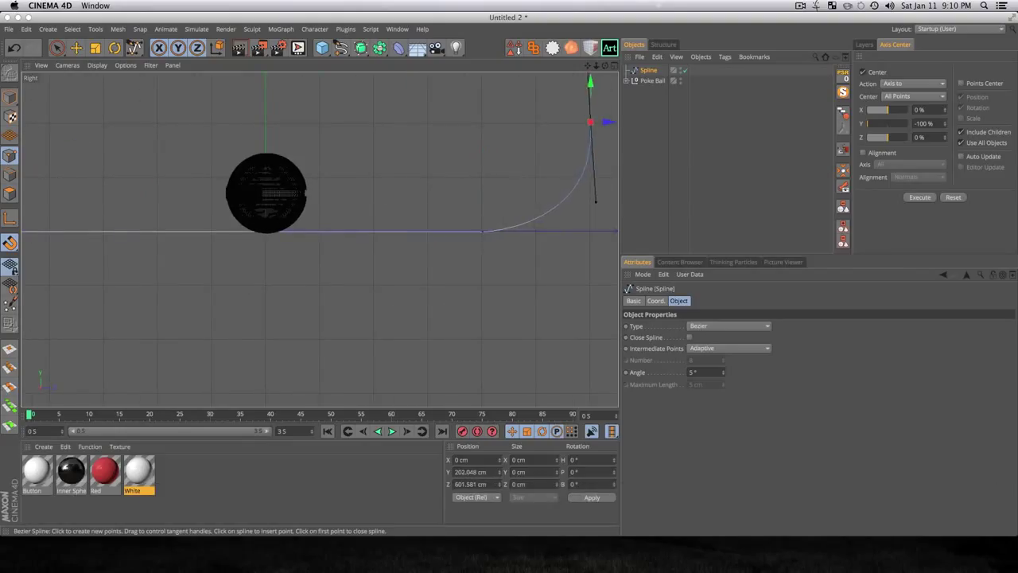
key(1)
drag(584, 137, 523, 364)
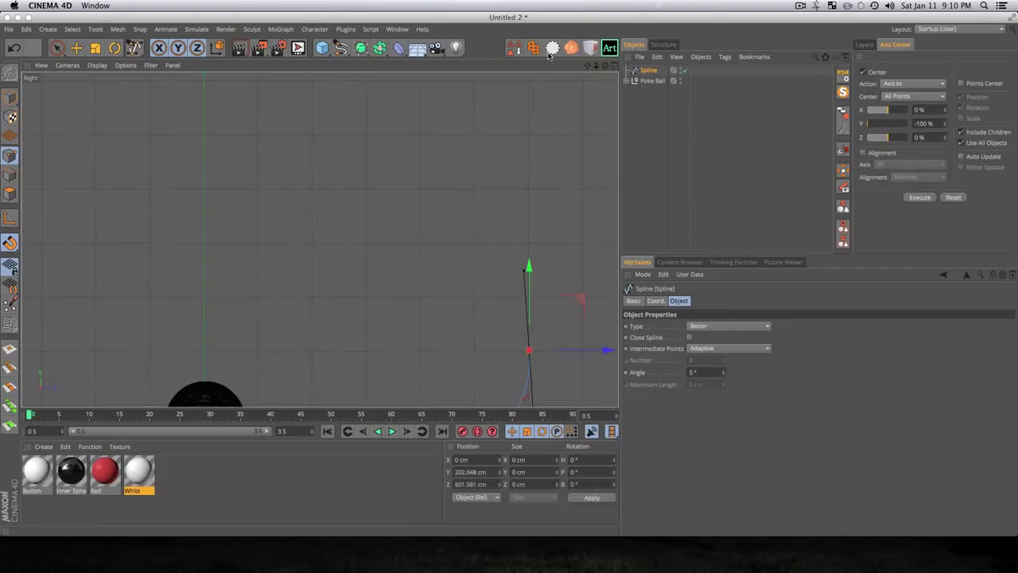
click(529, 80)
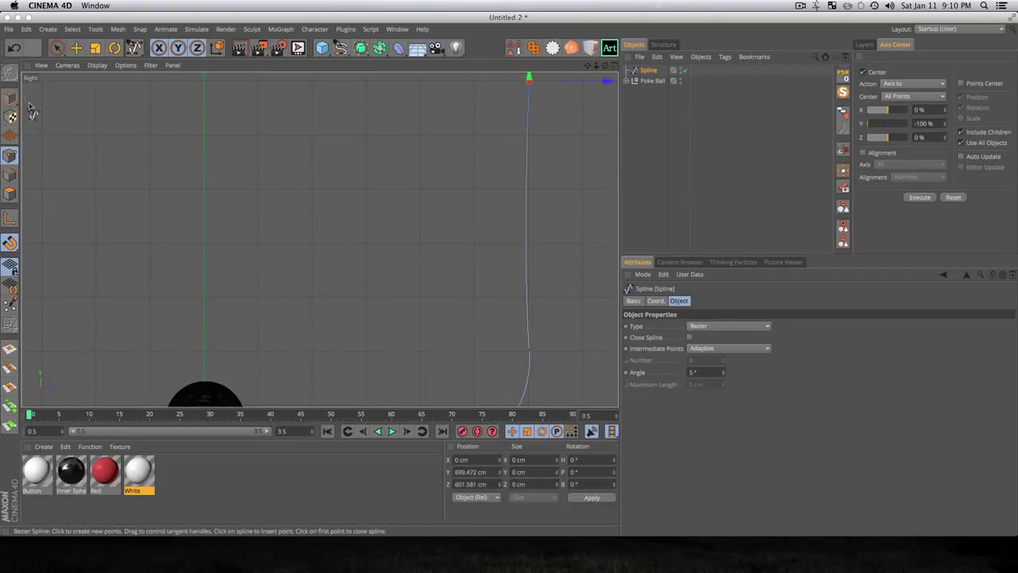
click(57, 49)
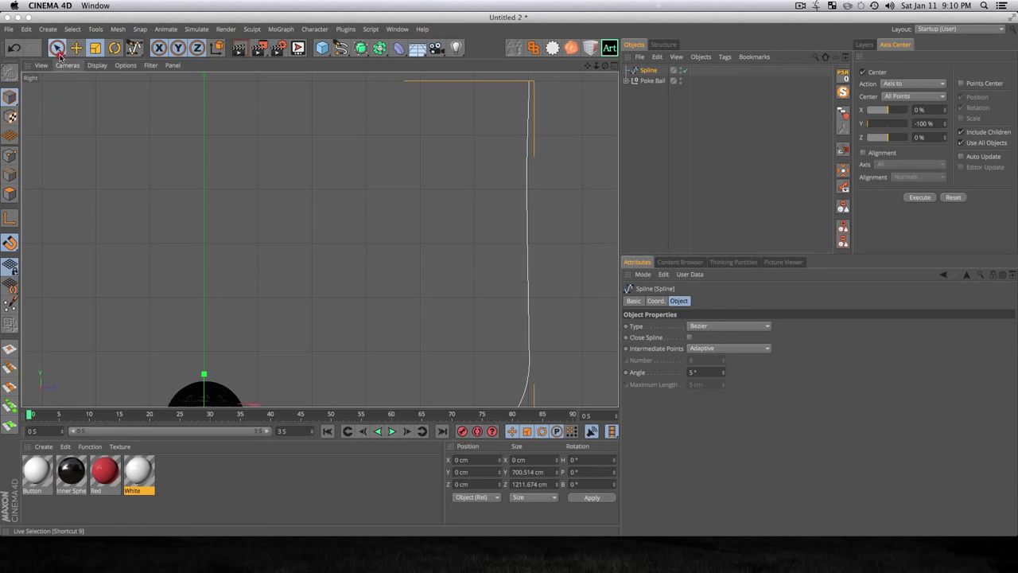
scroll(262, 234, down, 5)
key(F1)
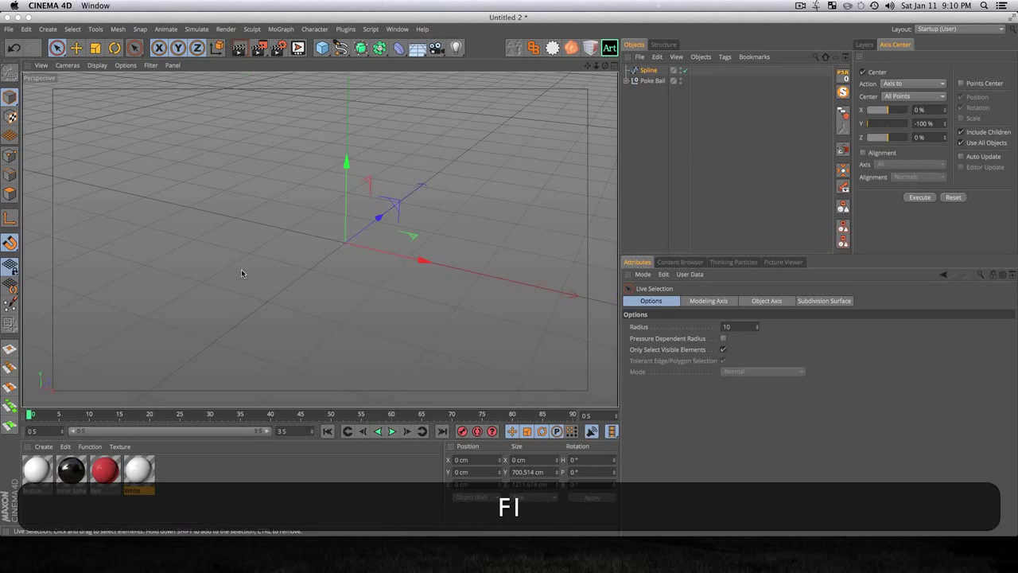
scroll(300, 252, down, 8)
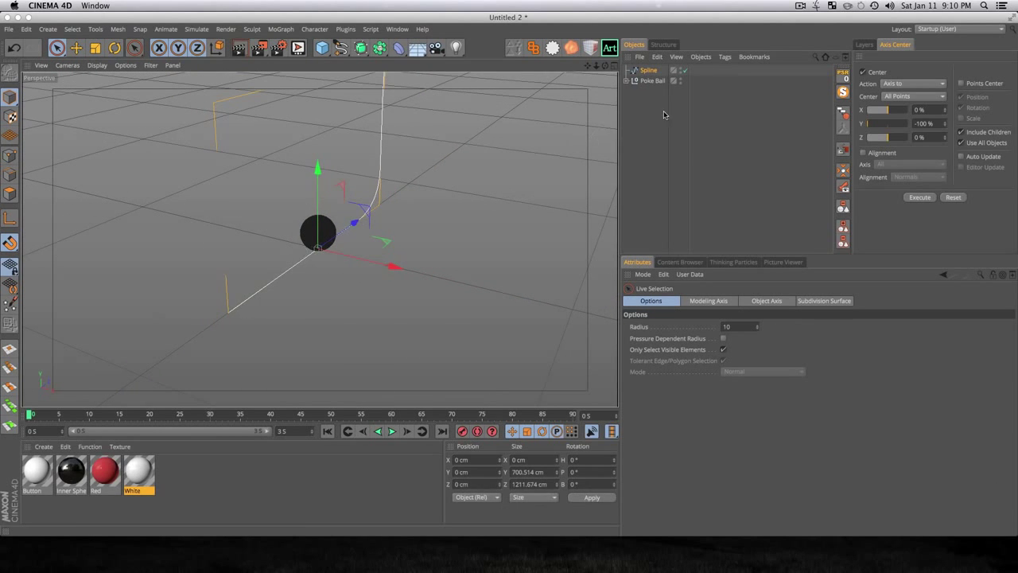
- Duplicate the backdrop spline and place the two copies about 1840 cm apart along X, one on each side of the Poke Ball
click(665, 115)
click(649, 71)
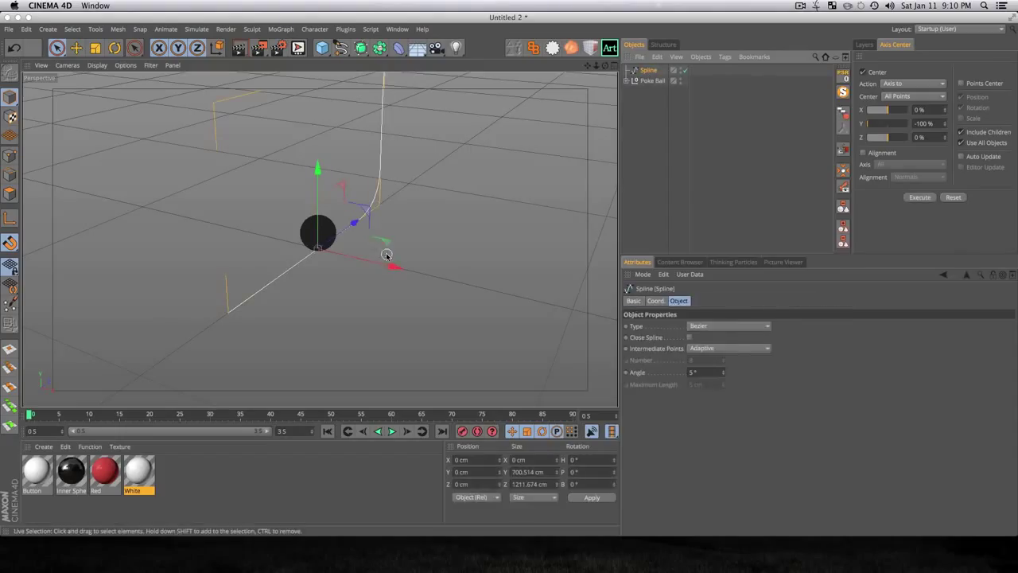
key(e)
drag(391, 266, 561, 314)
scroll(353, 311, down, 5)
key(3)
drag(352, 311, 331, 273)
click(670, 144)
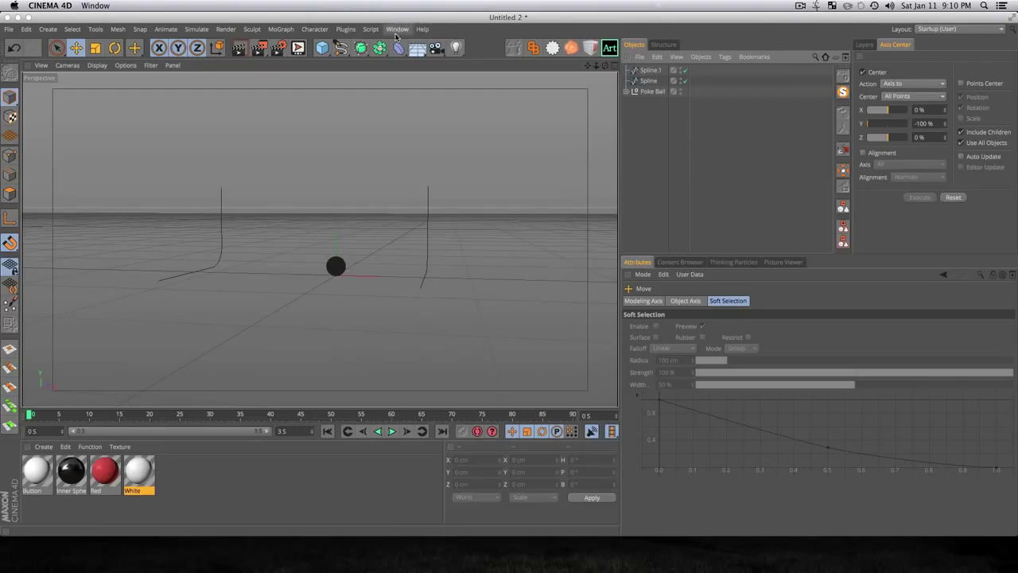
- Add a Loft object and nest both backdrop splines under it to form the curved surface
shift+click(651, 81)
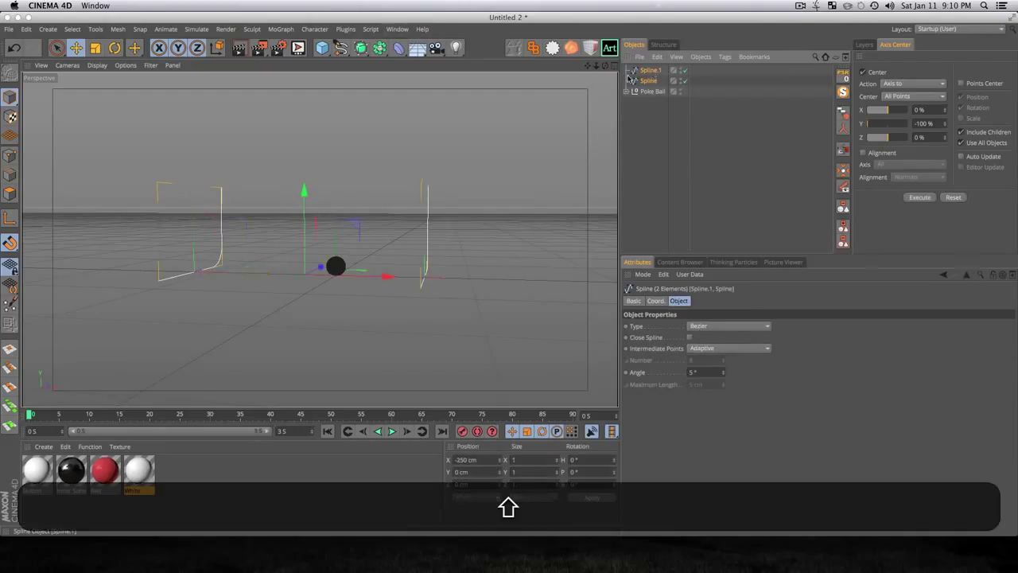
click(365, 50)
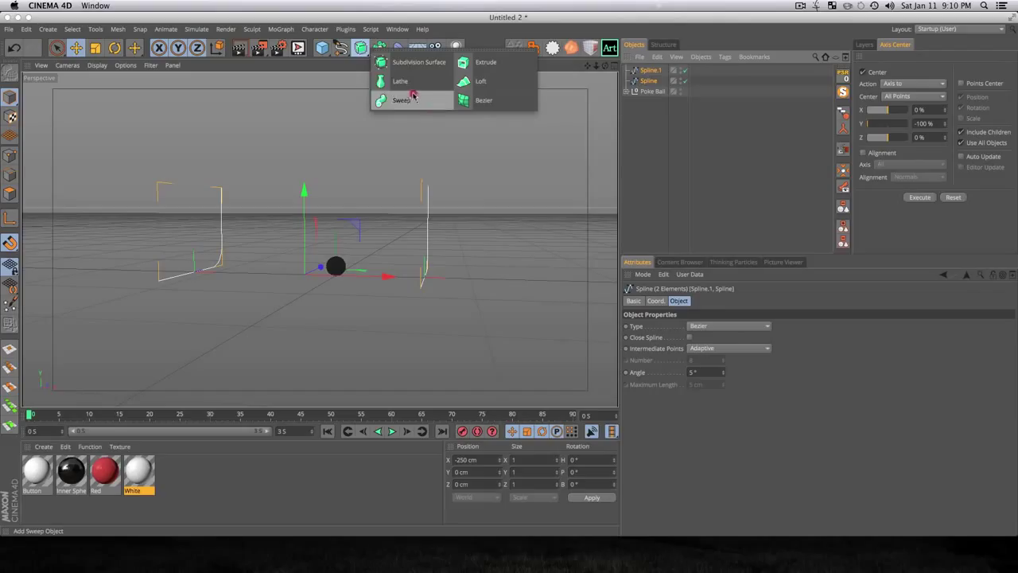
click(481, 81)
click(646, 81)
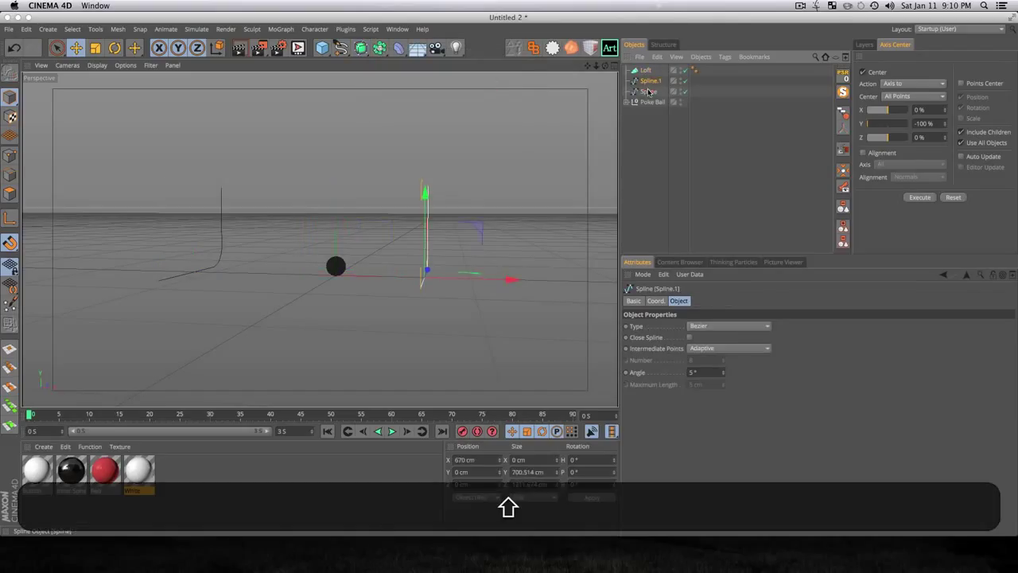
shift+click(649, 90)
drag(646, 72, 646, 73)
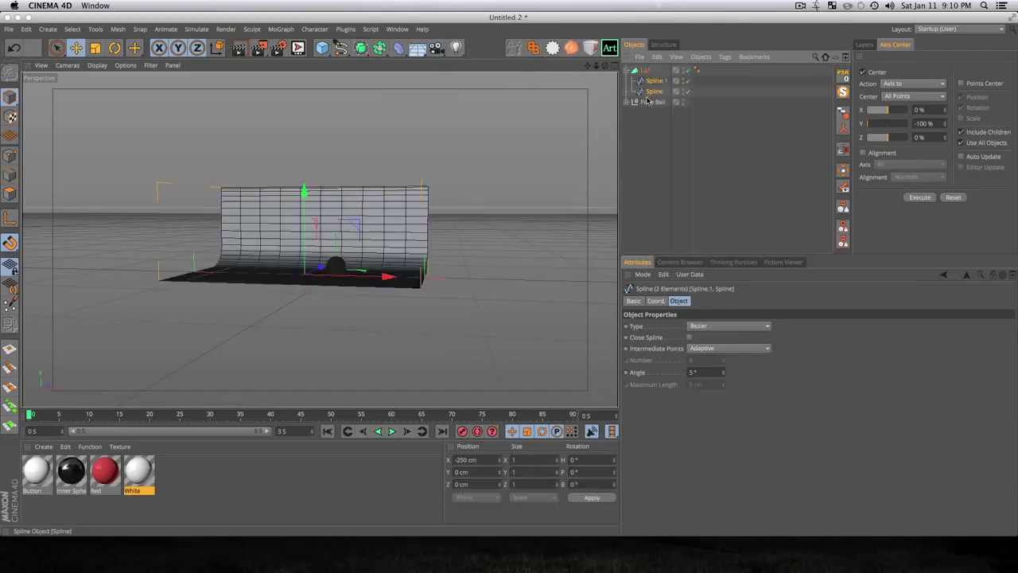
- Shift the lofted backdrop along X to about 177 cm so it sits more centrally around the Poke Ball
click(550, 257)
key(3)
drag(549, 257, 390, 387)
click(416, 286)
key(e)
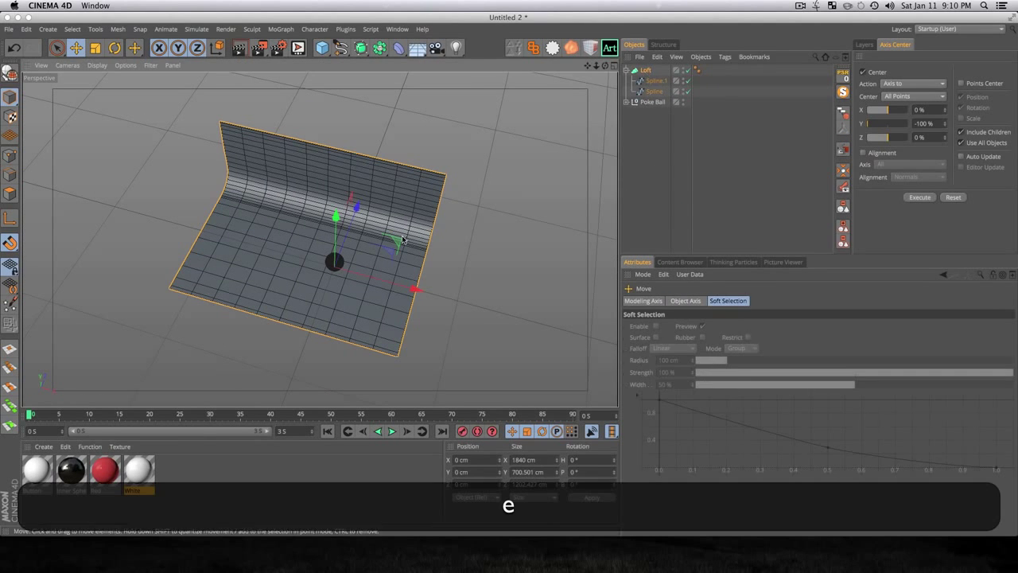
drag(416, 286, 437, 296)
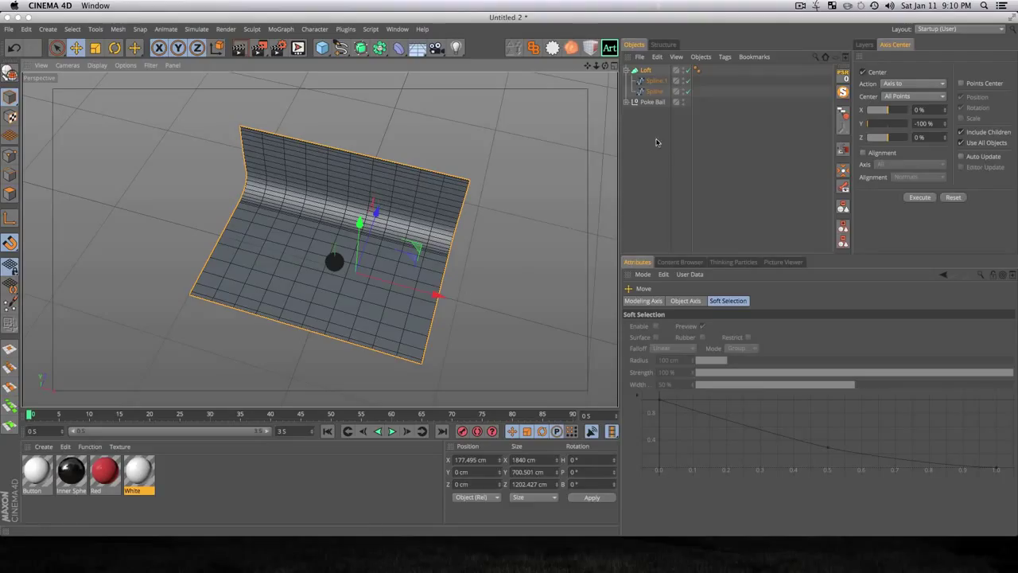
- Collapse the Loft object's hierarchy and rename it Studio Floor
click(655, 141)
click(627, 70)
double_click(648, 70)
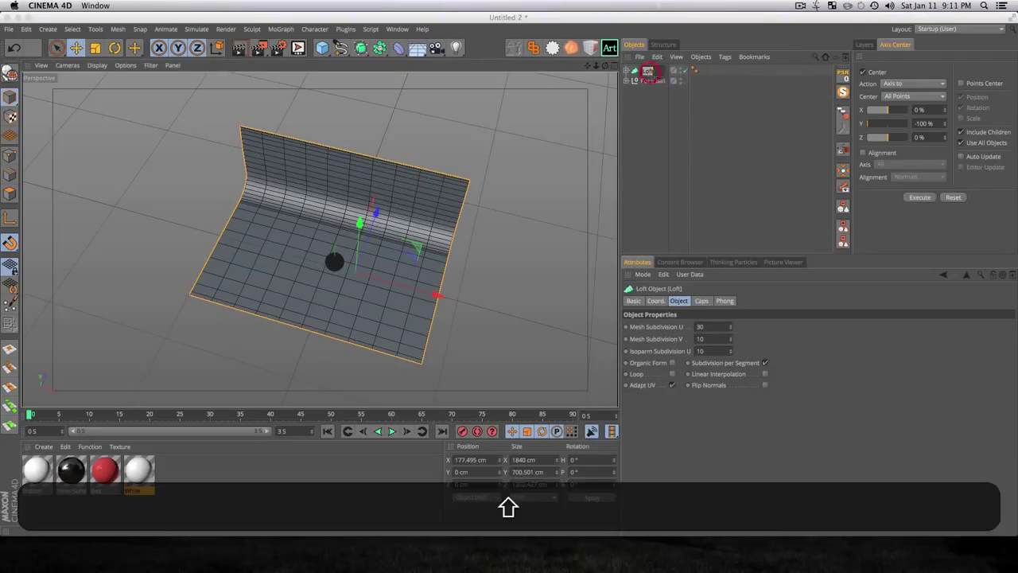
text(Studio Floor)
key(Return)
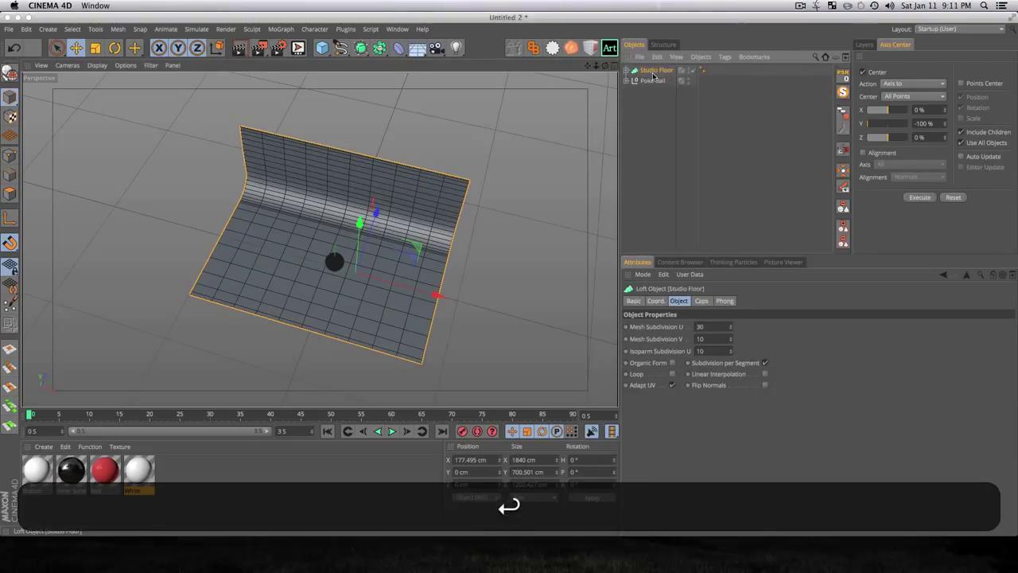
- Duplicate the Button material, disable the copy's Reflection channel, and set its Specular width and height to 17%
click(36, 470)
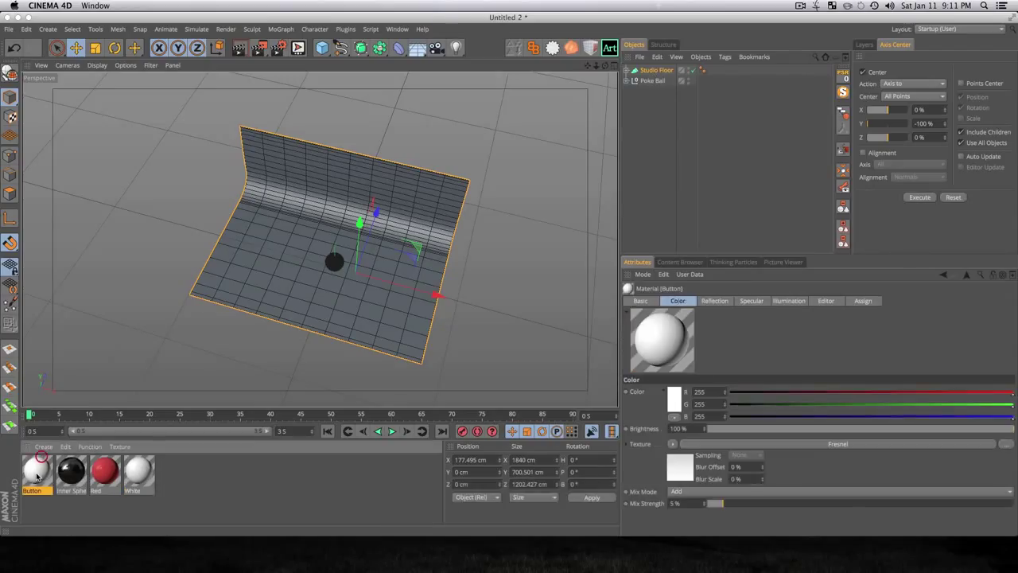
super+drag(36, 469, 173, 478)
double_click(171, 471)
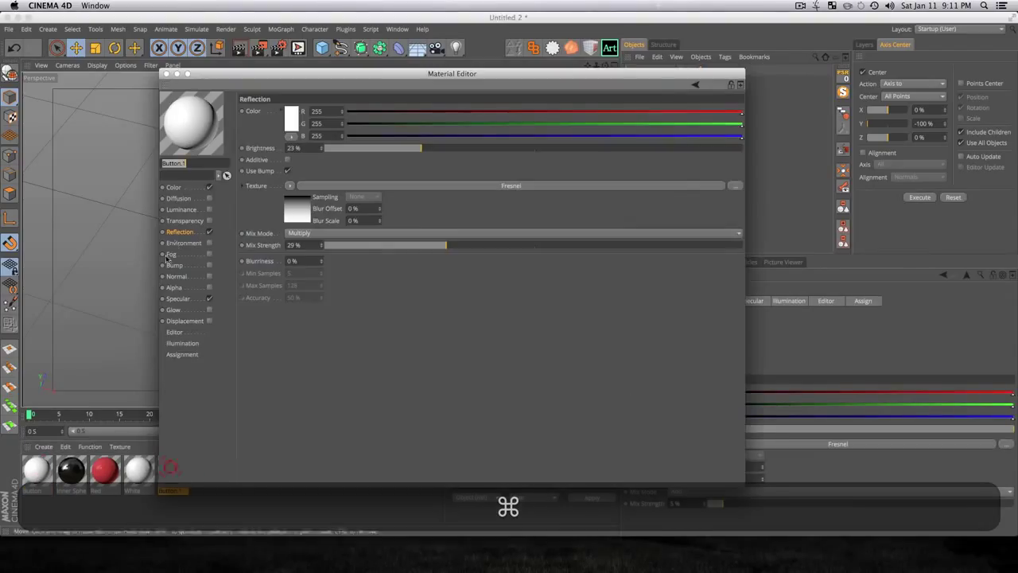
click(209, 233)
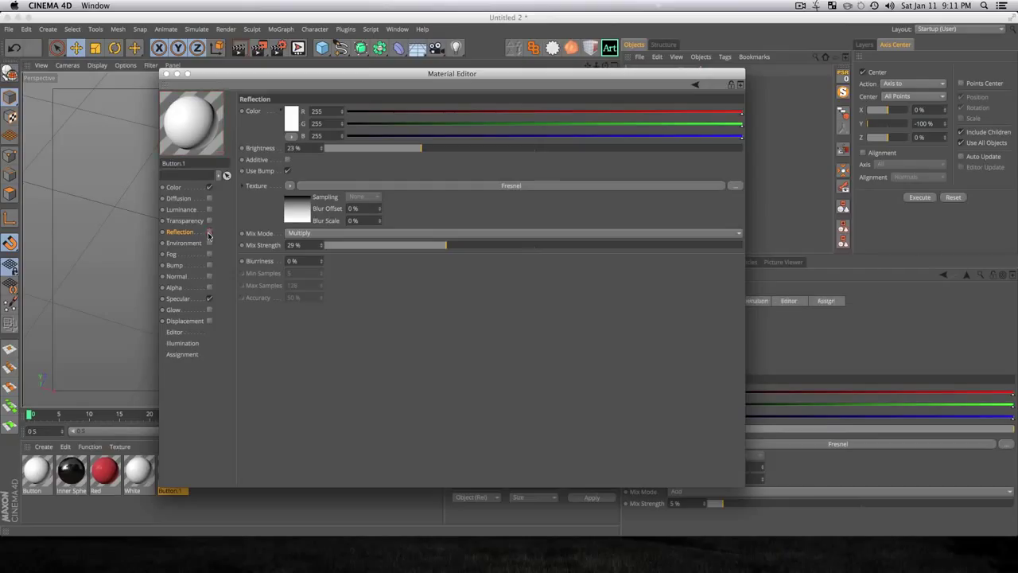
click(191, 299)
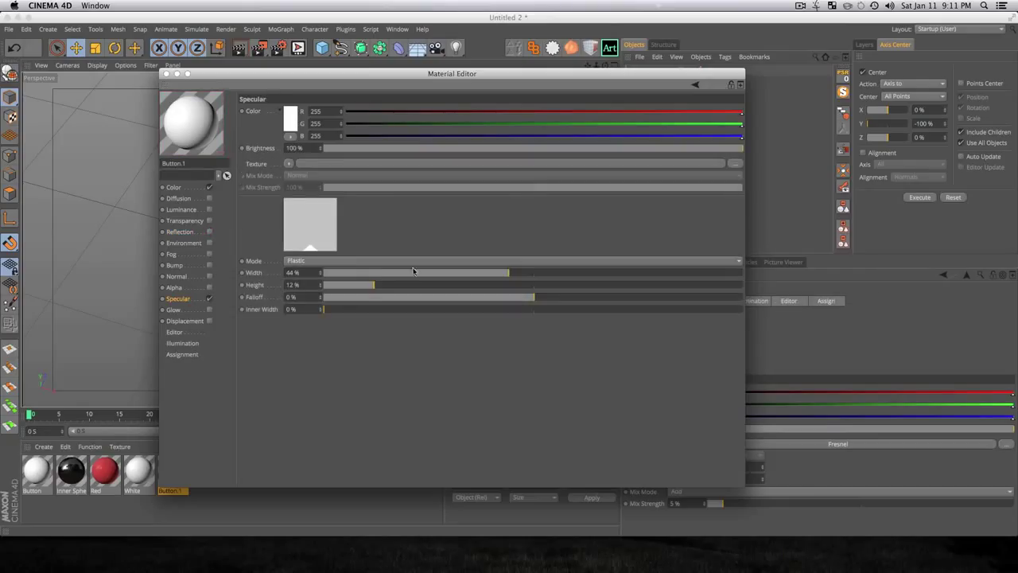
click(362, 275)
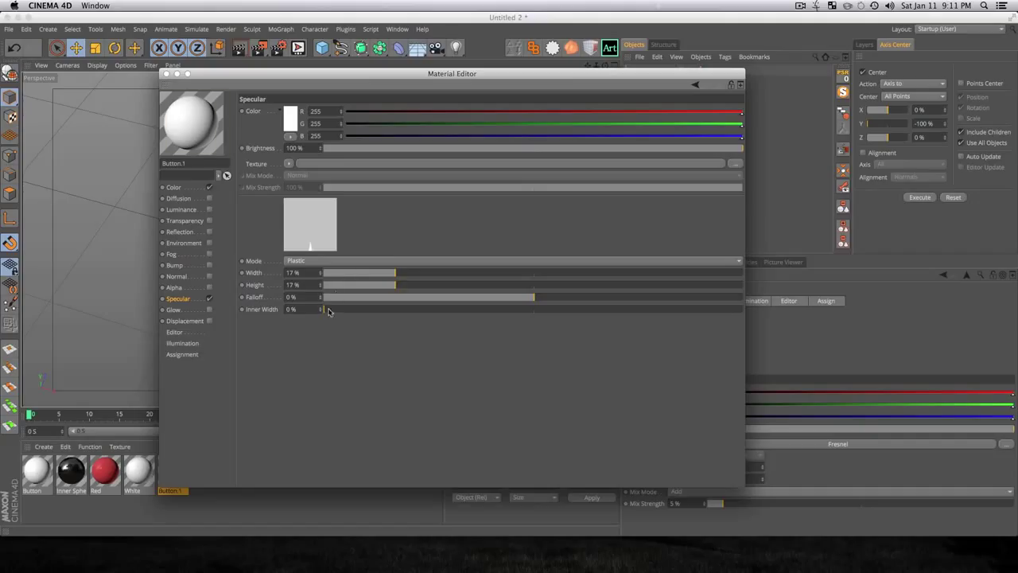
- Rename the duplicated material as Floor and apply it to the Studio Floor object
click(173, 187)
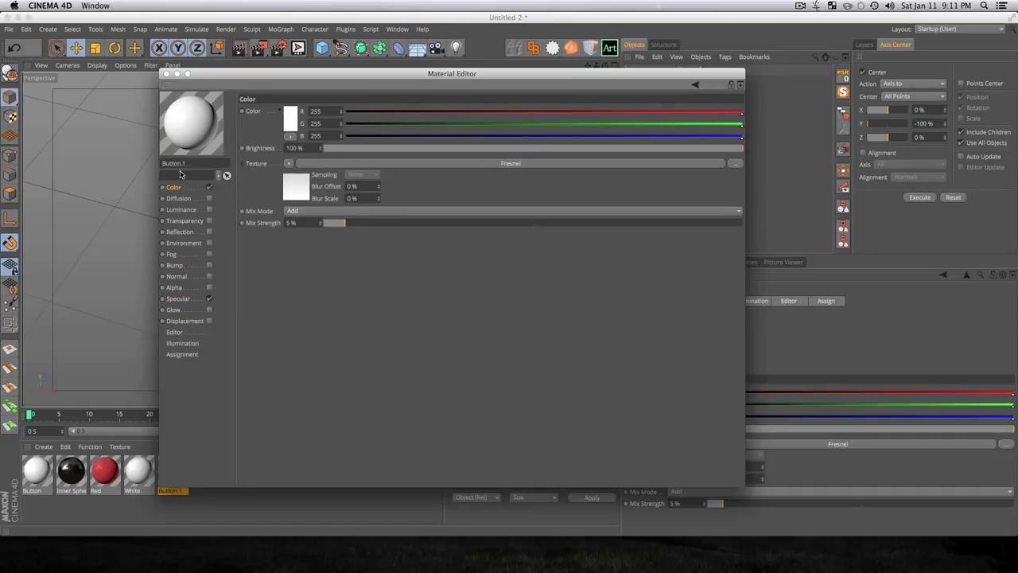
double_click(175, 163)
text(Floor)
key(Return)
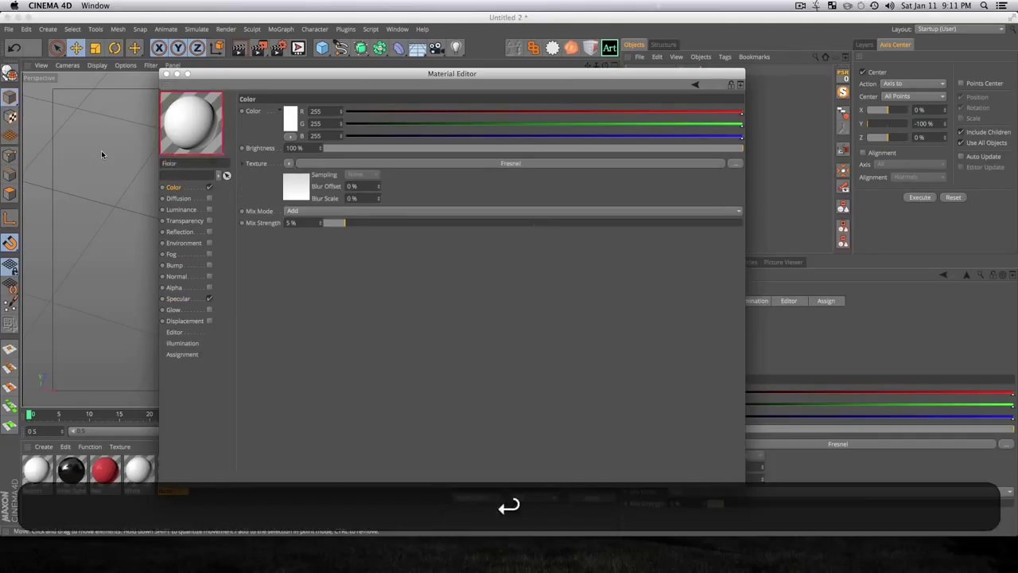
click(167, 73)
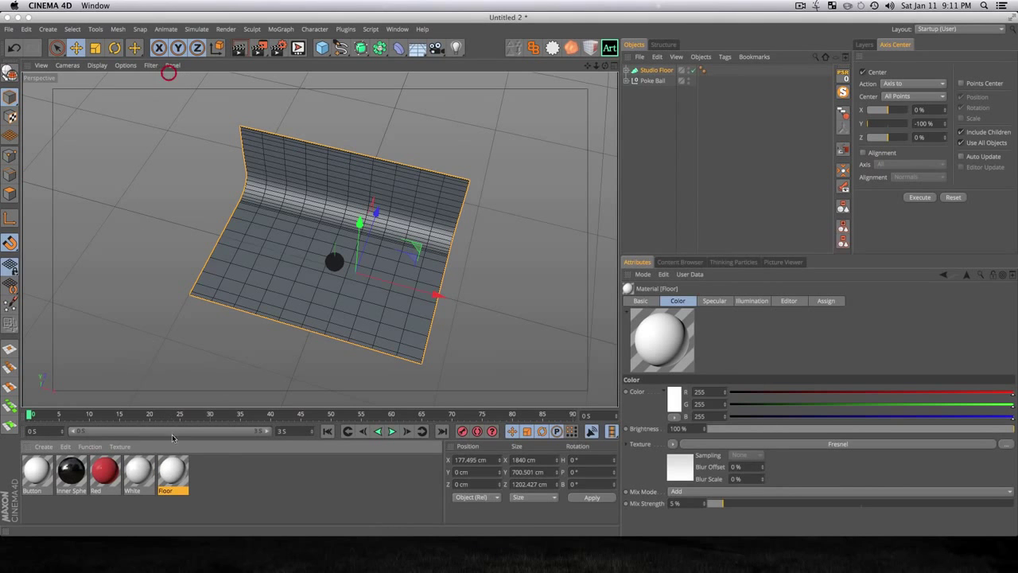
drag(504, 305, 661, 71)
click(631, 164)
- Render a preview of the Poke Ball against the Studio Floor backdrop in the perspective view
drag(280, 249, 416, 317)
key(super+r)
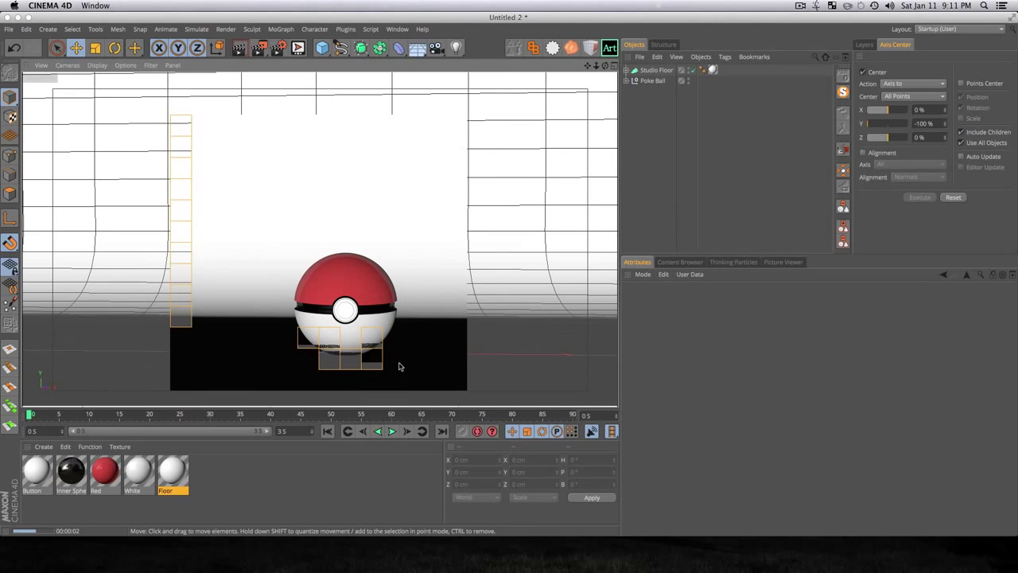
scroll(413, 317, down, 5)
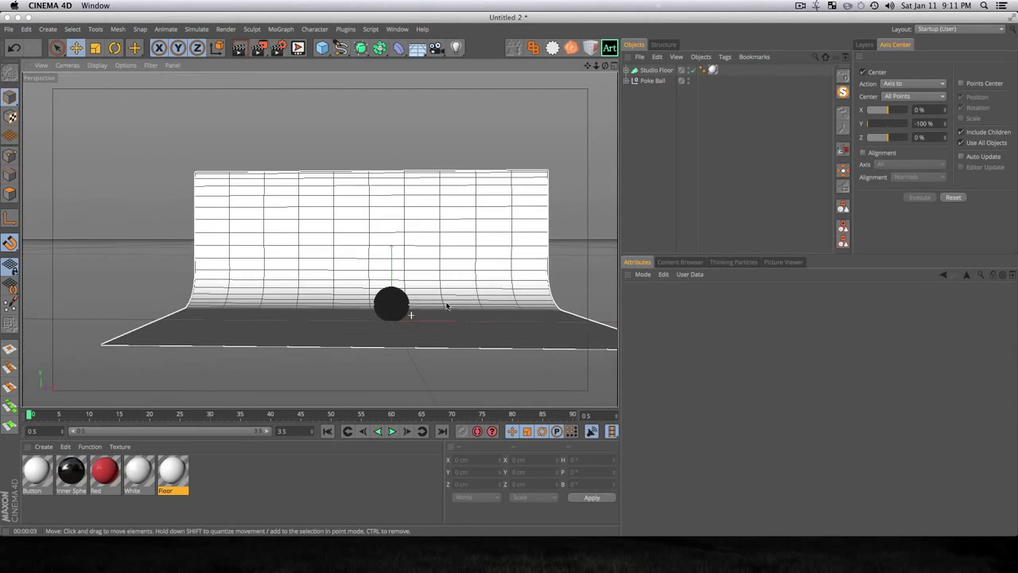
- Add a light and move it above and in front of the Poke Ball, at about Y 273 cm and Z -287 cm
drag(443, 303, 532, 275)
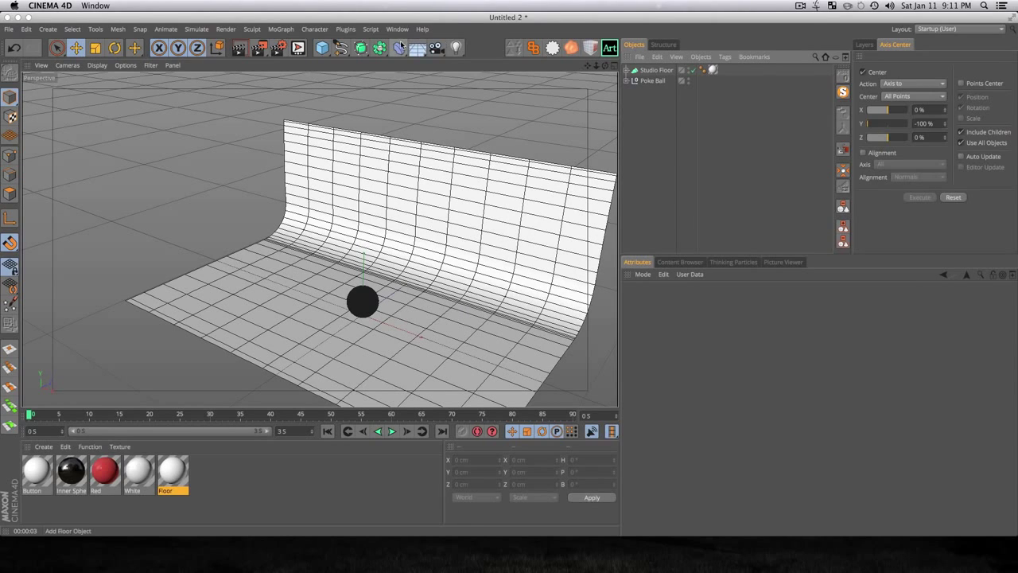
drag(455, 48, 483, 64)
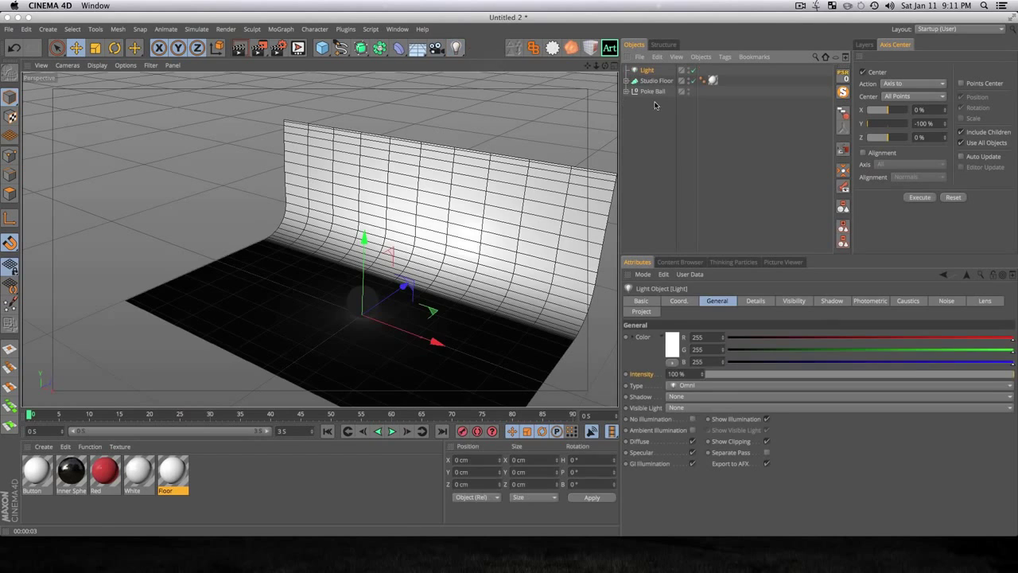
drag(404, 285, 318, 221)
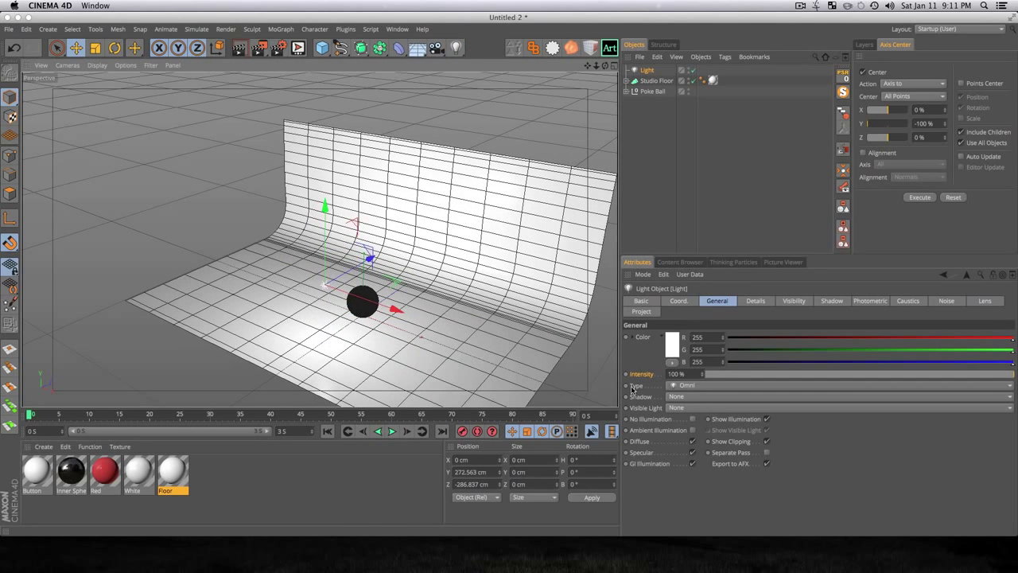
- Change the light's type to Area and choose a shadow type for it
click(686, 384)
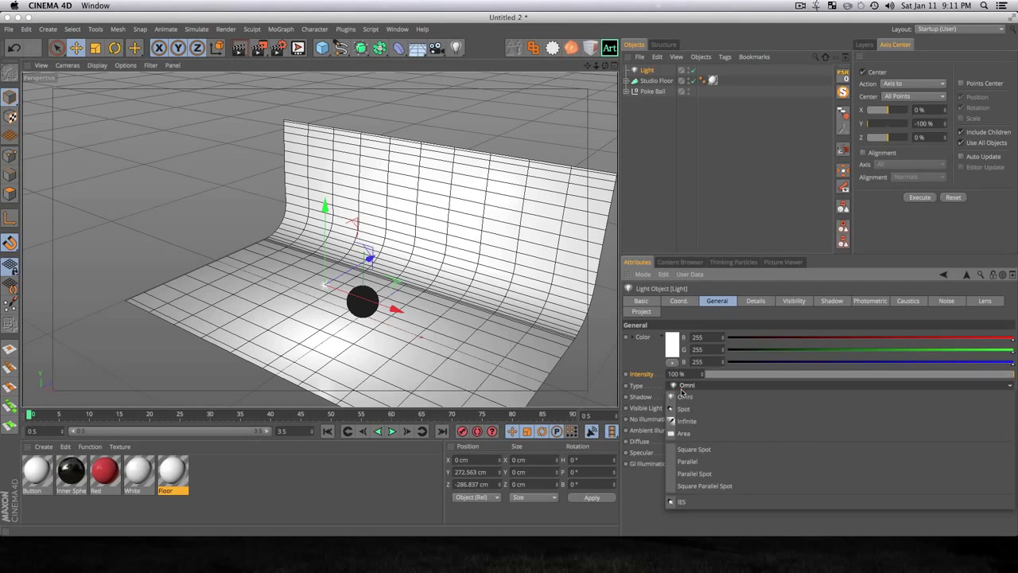
click(692, 430)
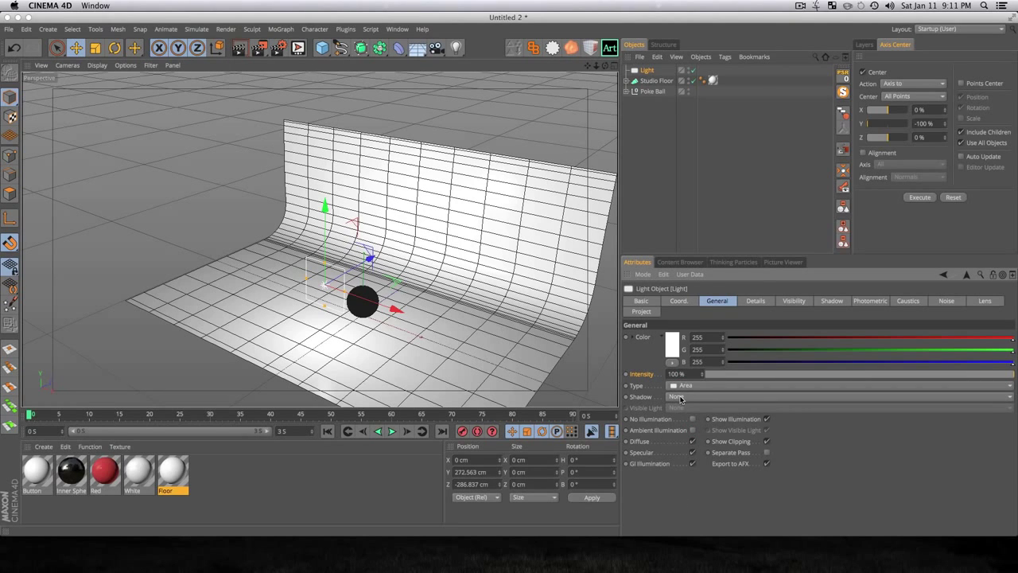
click(680, 398)
click(675, 443)
- Enlarge the area light to 568 by 568 cm and give it Inverse Square Clamped falloff with Z Direction Only
click(756, 301)
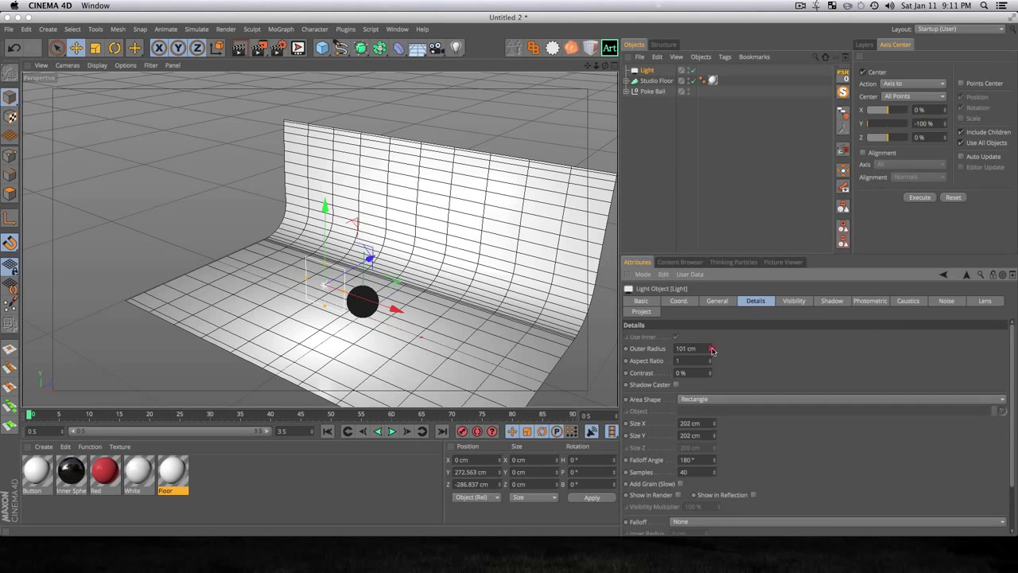
drag(713, 350, 491, 246)
drag(1012, 414, 1012, 473)
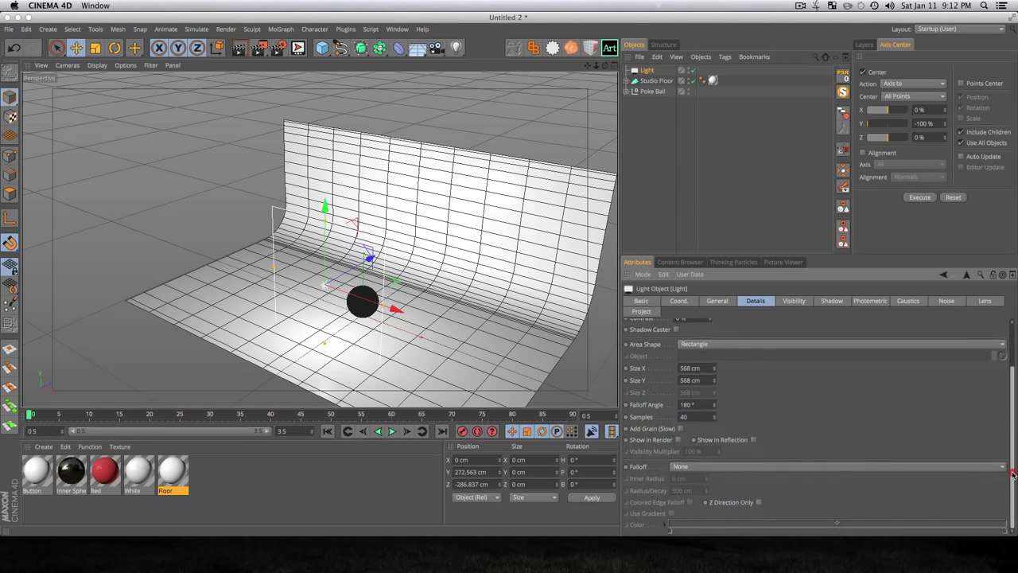
click(712, 468)
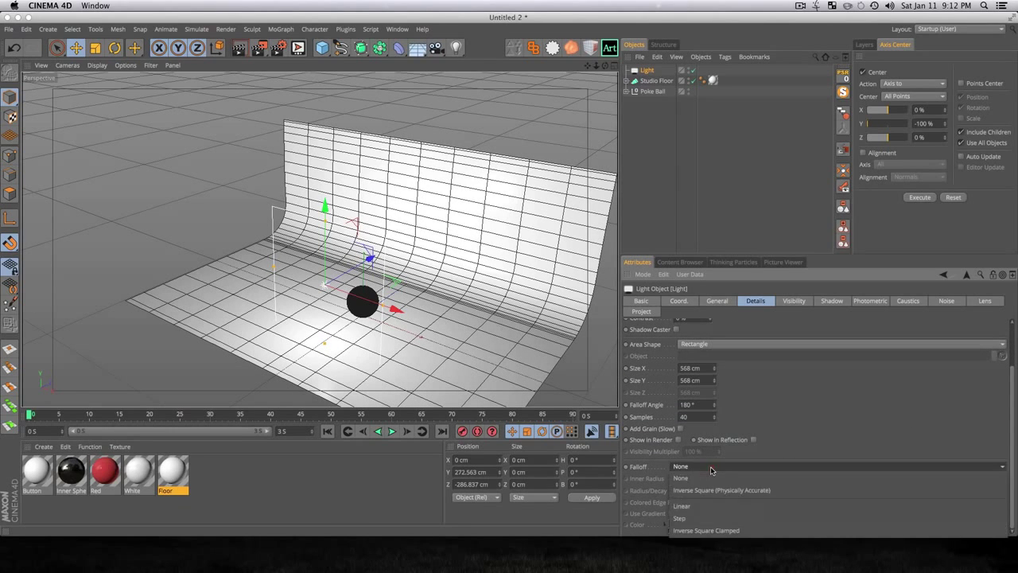
click(707, 531)
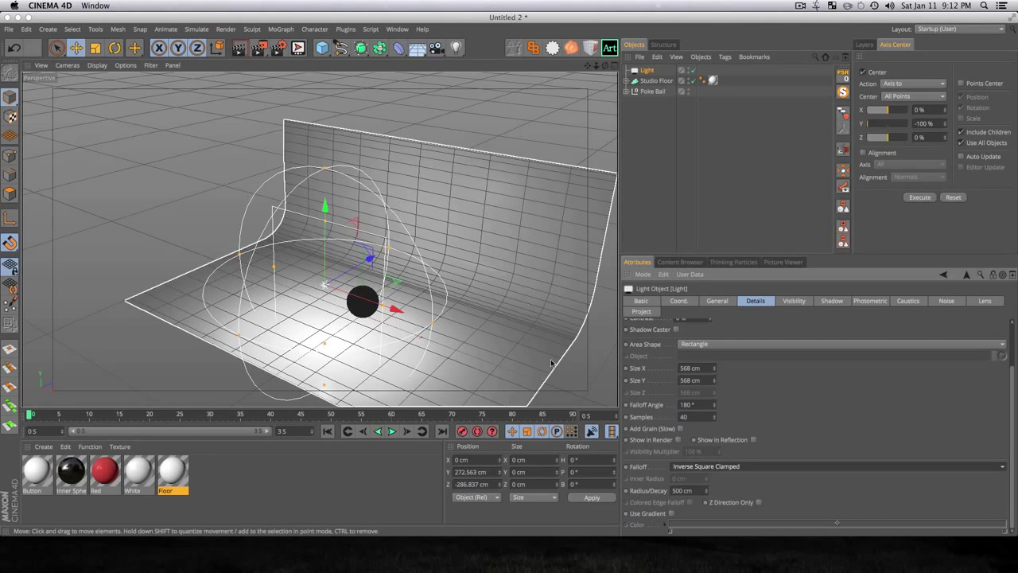
click(759, 502)
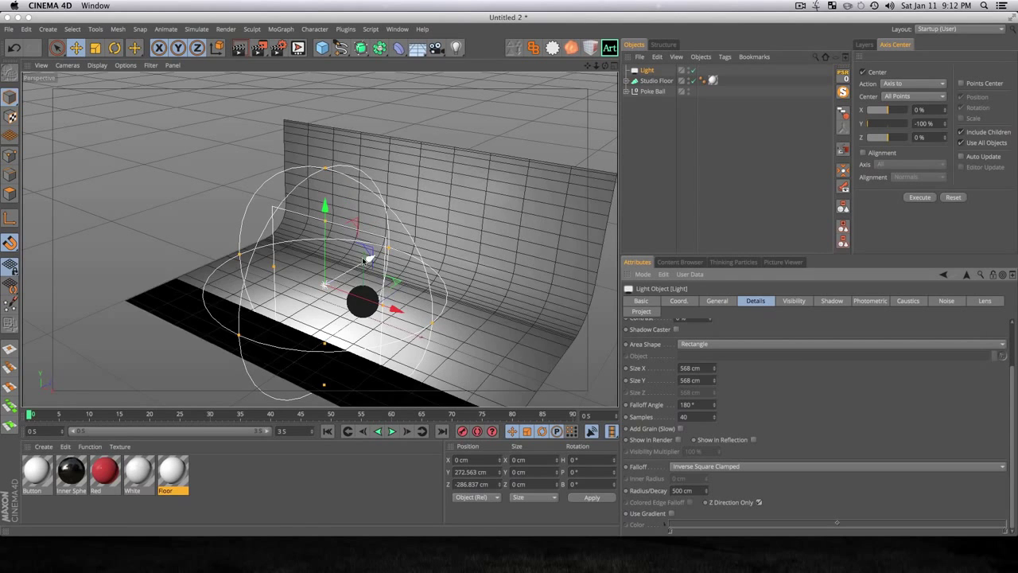
- Rename the area light as Key Light
double_click(650, 71)
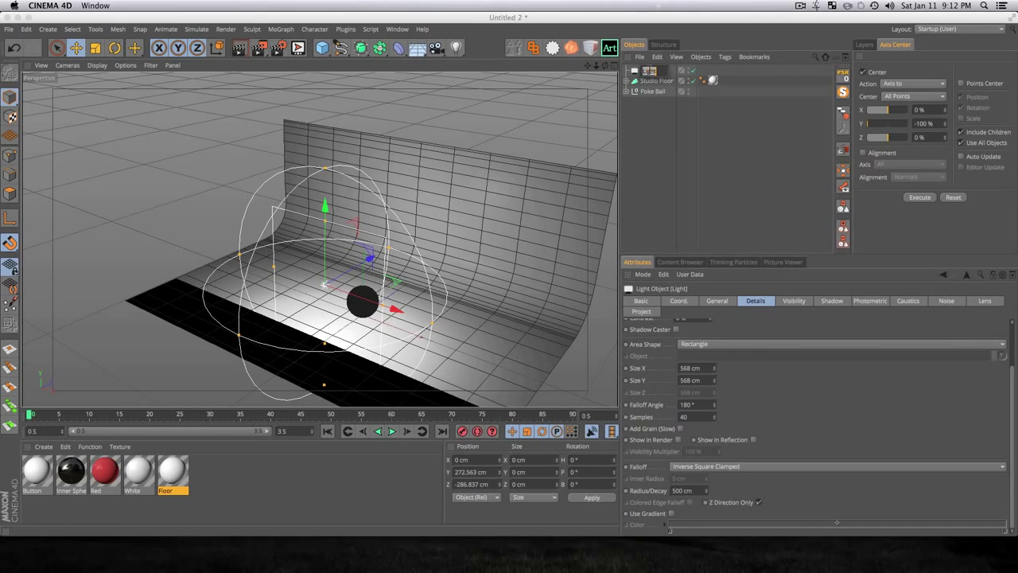
text(Key Light)
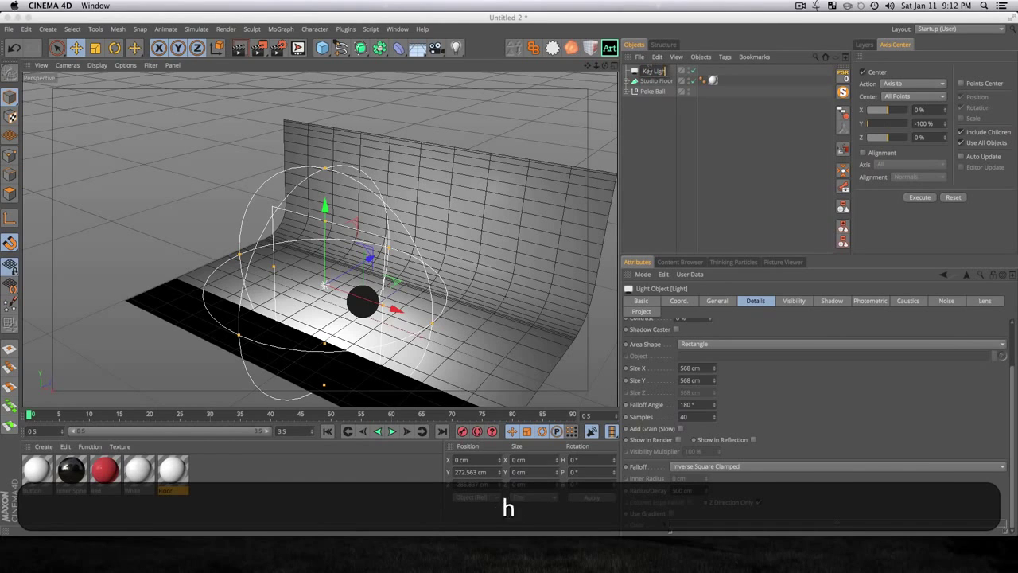
key(Return)
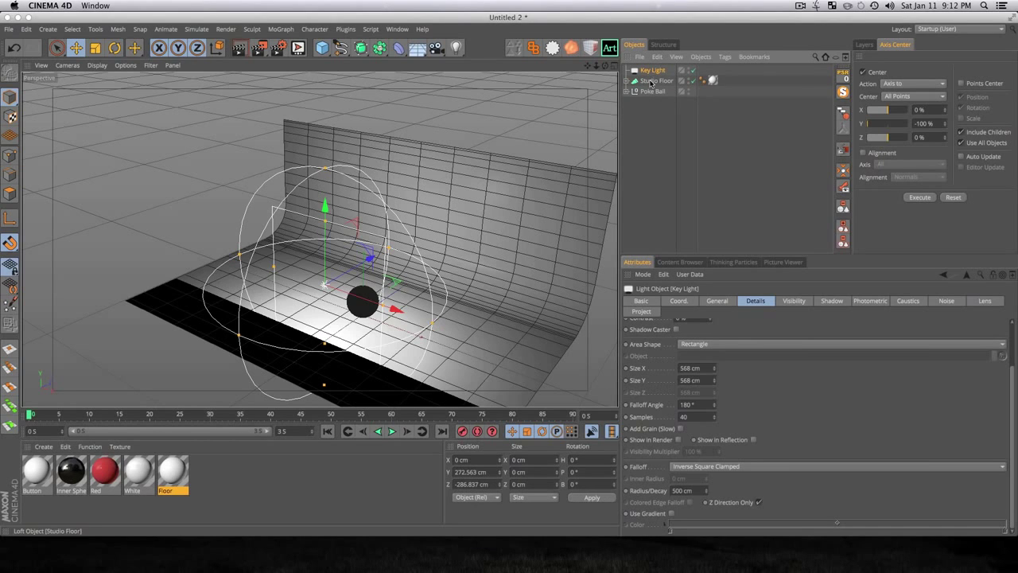
- Add a Target tag to the Key Light
right_click(650, 71)
mouse_move(665, 76)
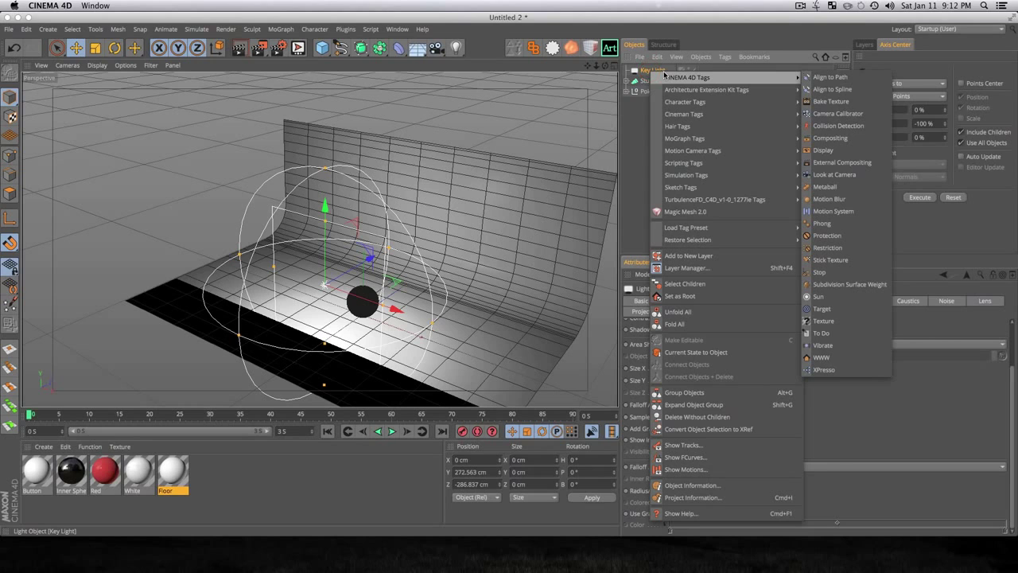
click(841, 311)
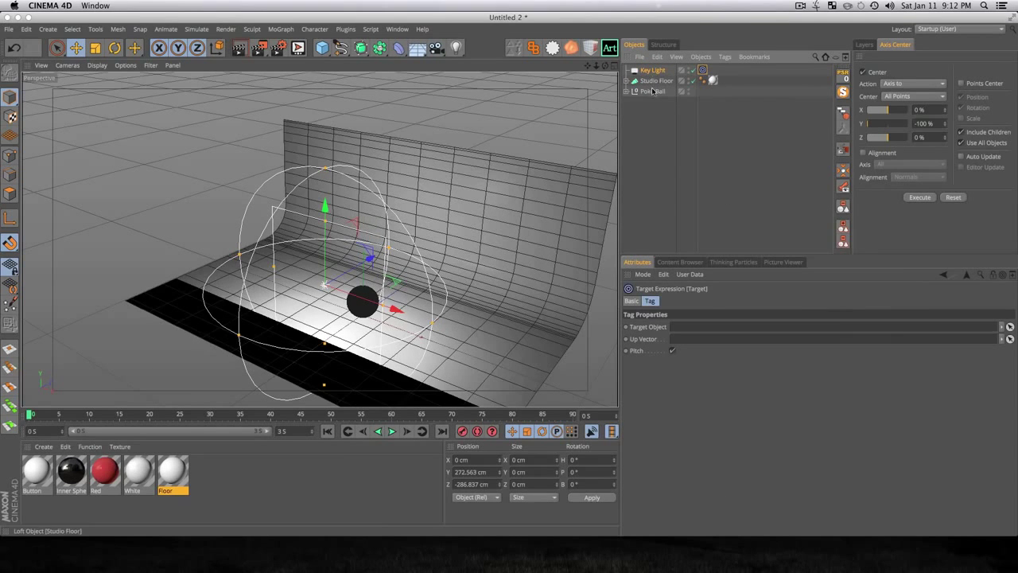
- Target the Key Light at the Poke Ball and move it to about X -299, Y 484, Z -415 cm
drag(652, 93, 683, 334)
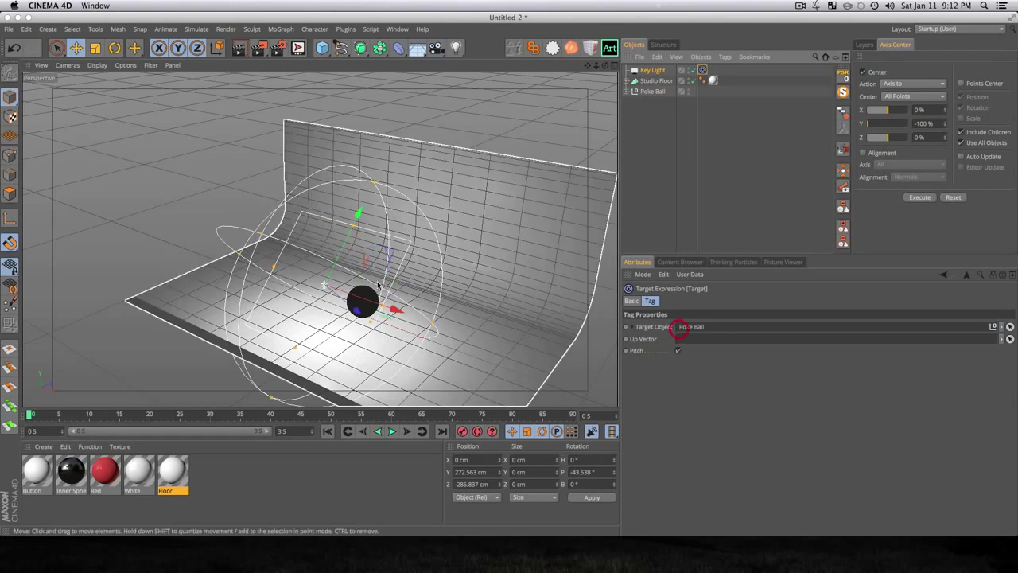
drag(342, 240, 273, 302)
drag(336, 144, 290, 162)
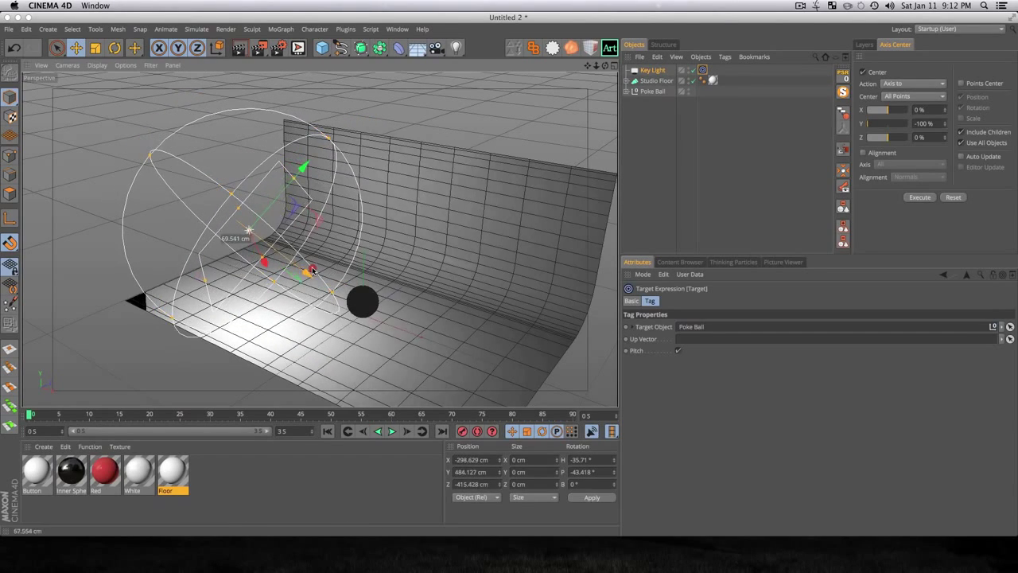
drag(298, 267, 311, 277)
- Increase the Key Light's falloff Radius/Decay to 596 cm so its range reaches the Poke Ball
click(648, 71)
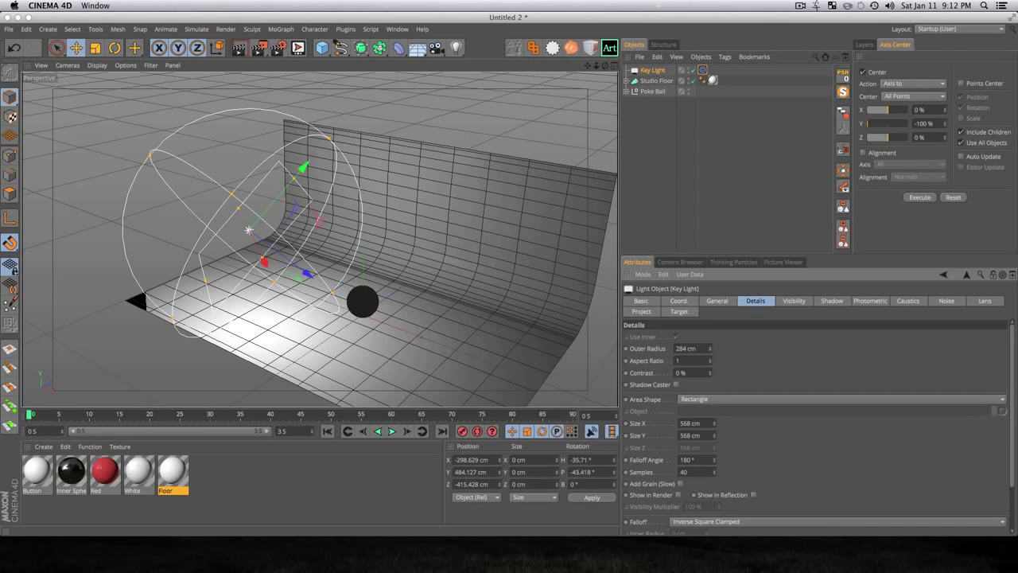
scroll(1014, 366, down, 3)
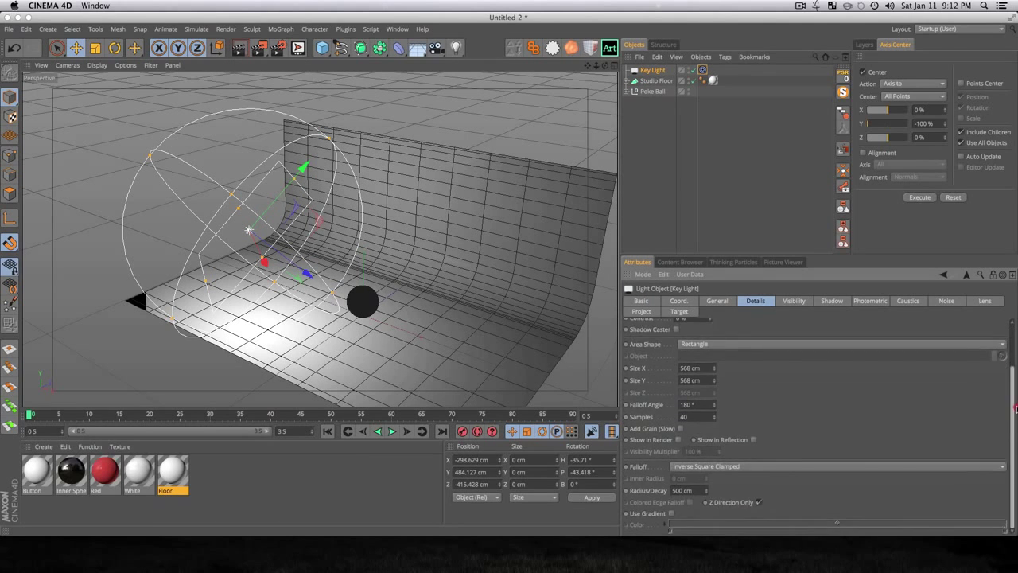
drag(706, 499, 705, 497)
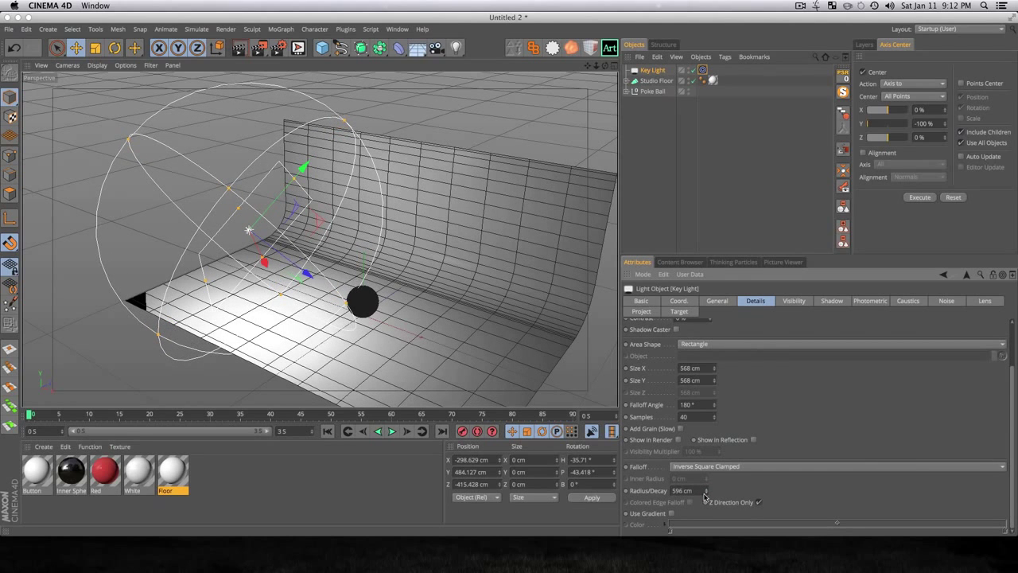
- Set the Key Light's visibility Sample Distance to 50 cm
click(796, 301)
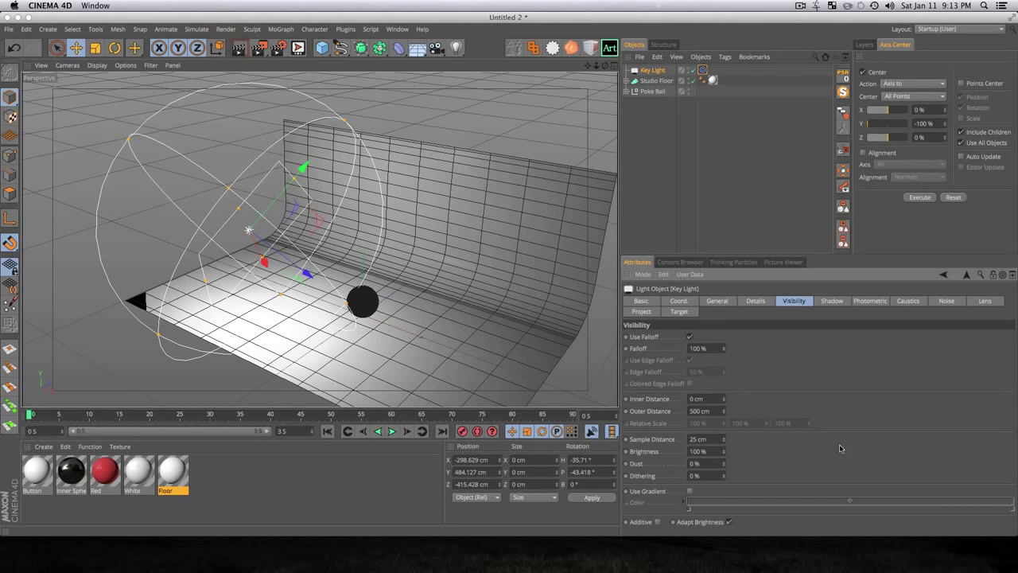
double_click(716, 440)
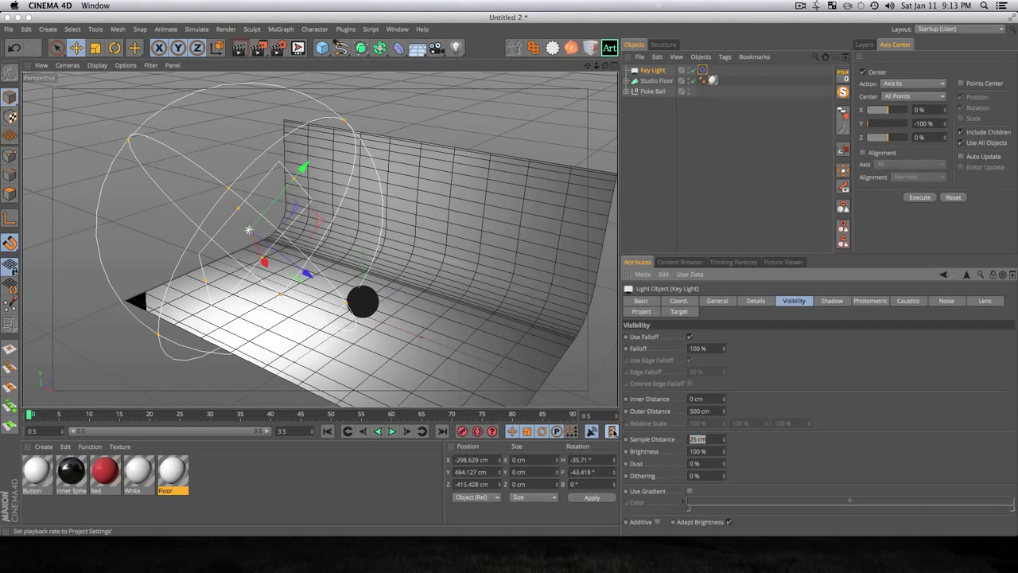
text(50)
key(Tab)
scroll(587, 313, up, 1)
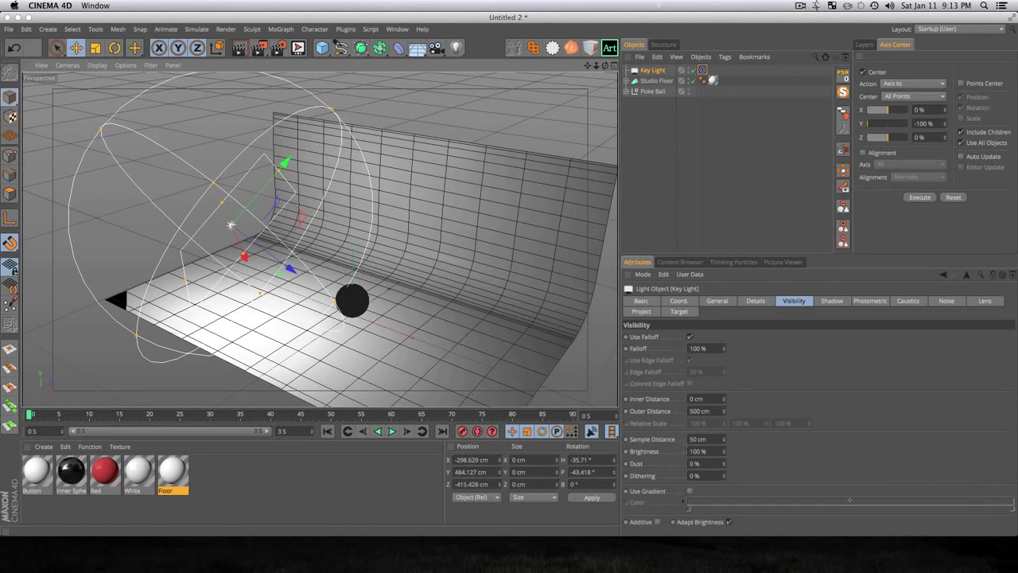
- Set the Key Light's area shadow to 1% accuracy, 3 minimum samples and 350 maximum samples
click(832, 301)
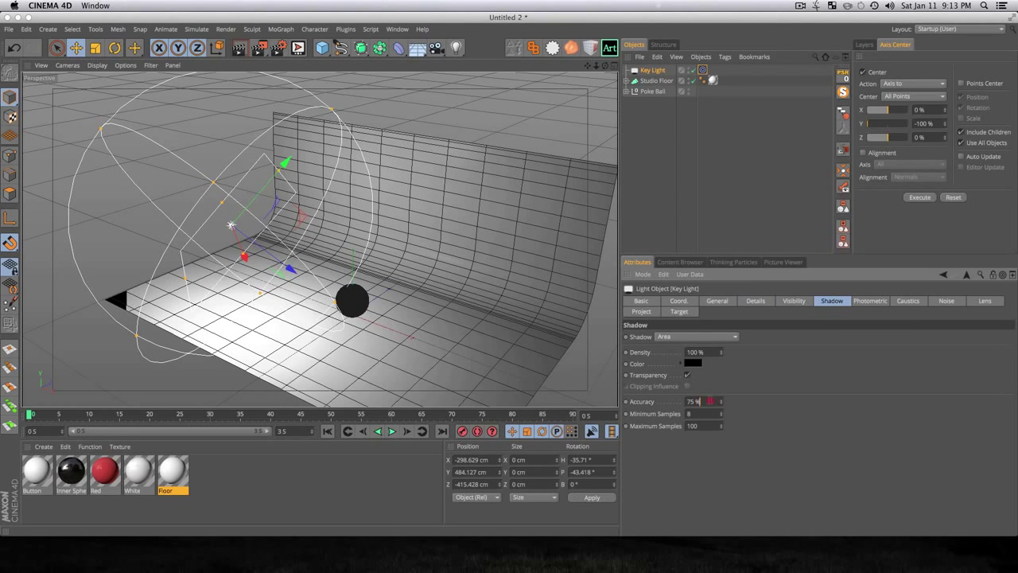
double_click(708, 401)
text(1)
key(Tab)
text(3)
key(Tab)
text(350)
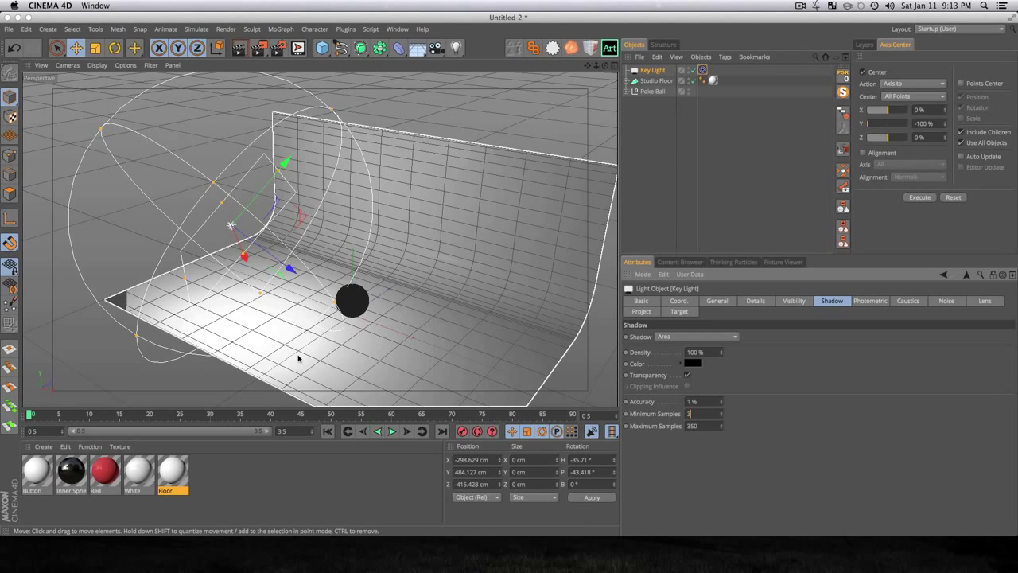
key(Return)
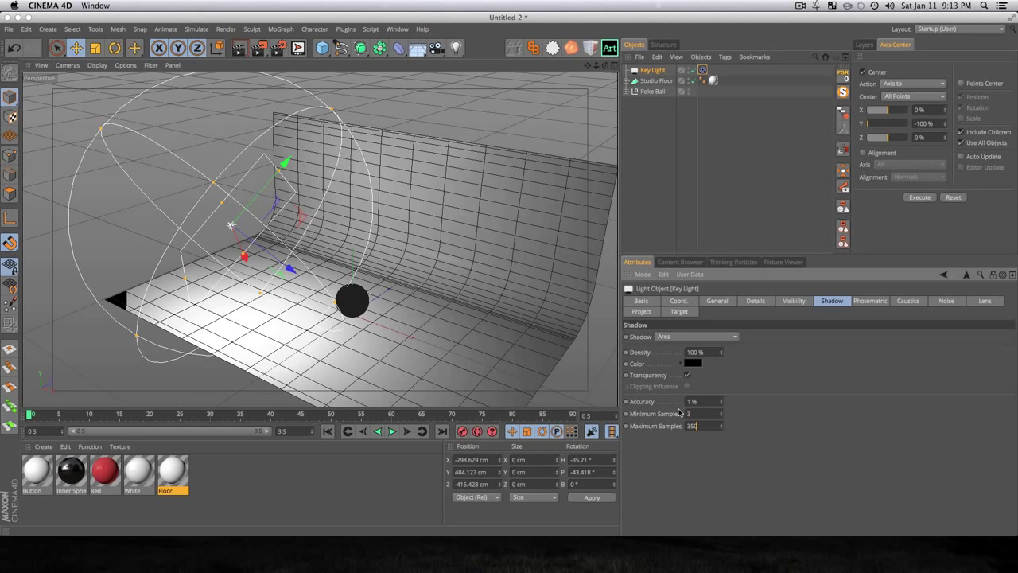
- Render previews of the Poke Ball from the front at close range to examine its lighting and shadow
click(643, 185)
scroll(329, 298, up, 5)
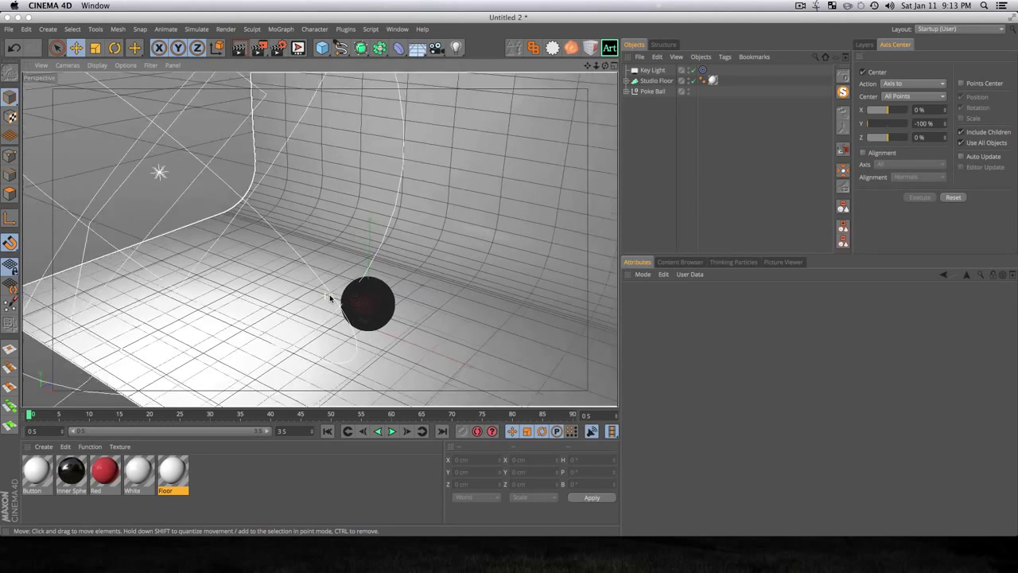
key(3)
mouse_move(329, 297)
mouse_down()
mouse_move(409, 289)
mouse_move(360, 292)
mouse_up()
key(super+r)
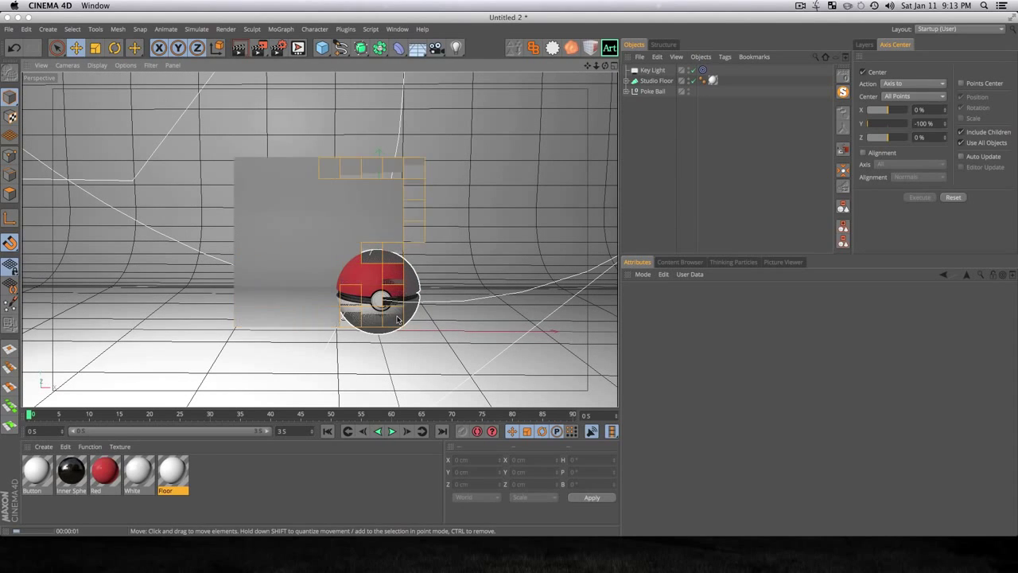
scroll(395, 321, up, 3)
key(3)
drag(395, 320, 378, 316)
key(super+r)
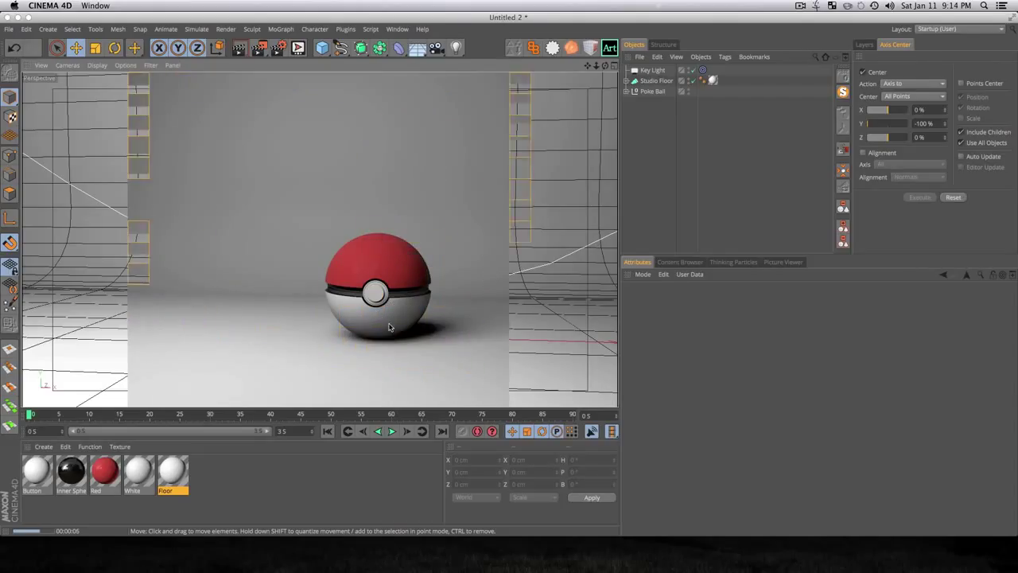
- Raise the Poke Ball slightly along the Y axis above the studio floor
click(658, 170)
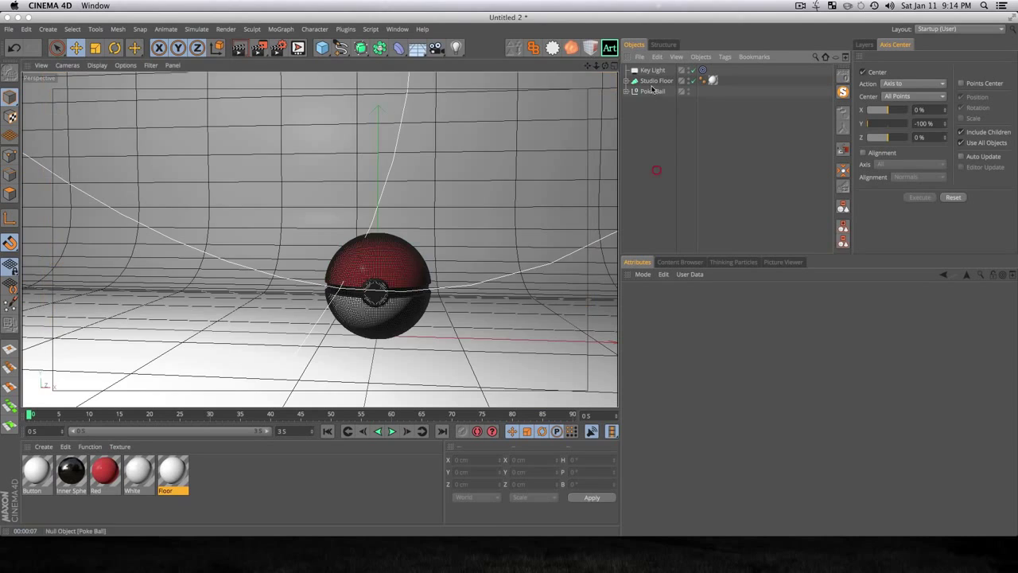
click(652, 90)
key(e)
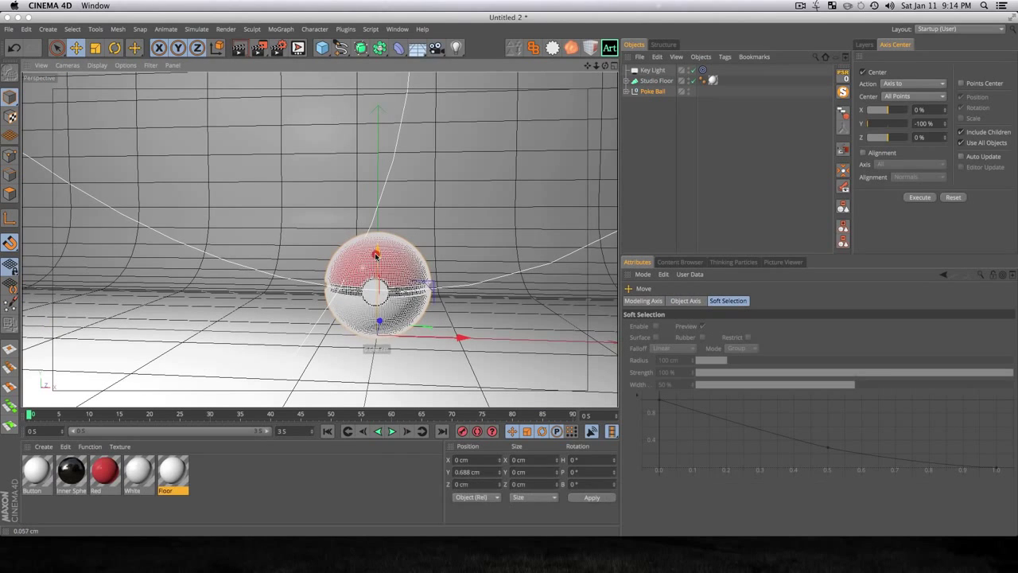
drag(376, 256, 376, 249)
click(637, 190)
- Add a plane and move it along the X axis to about 583 cm, beside the Poke Ball
scroll(471, 267, down, 5)
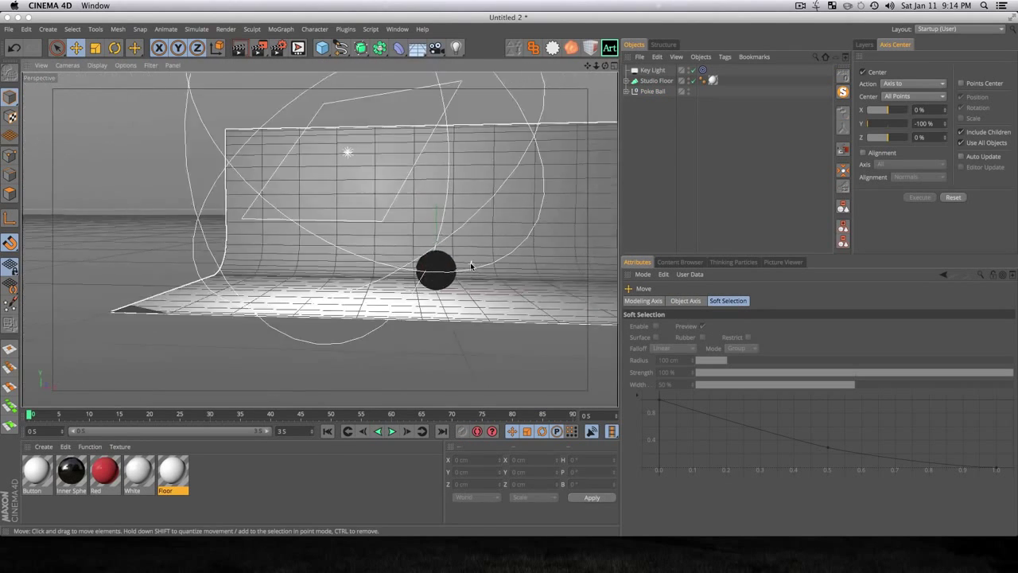
drag(471, 266, 402, 278)
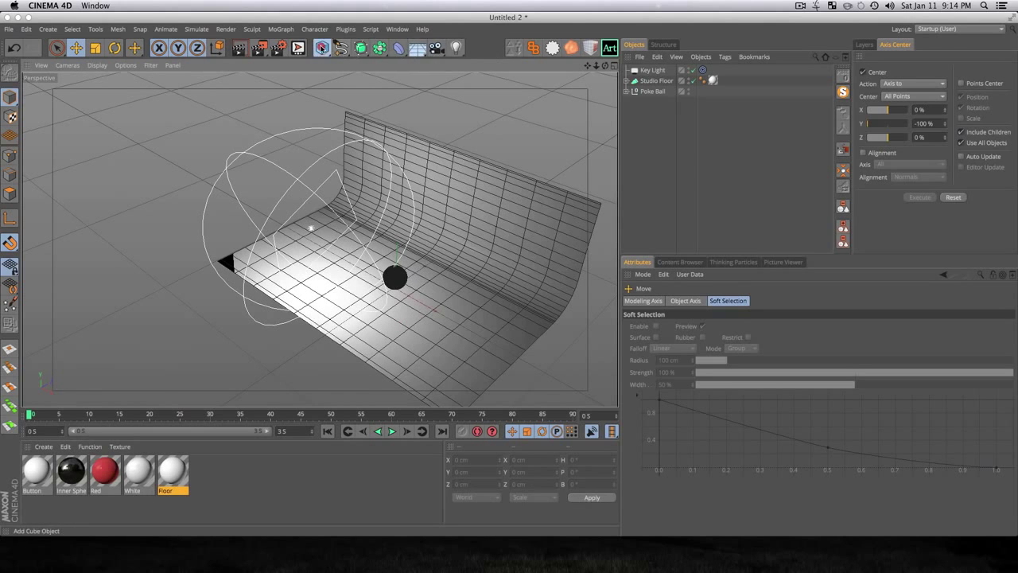
drag(321, 48, 416, 83)
key(e)
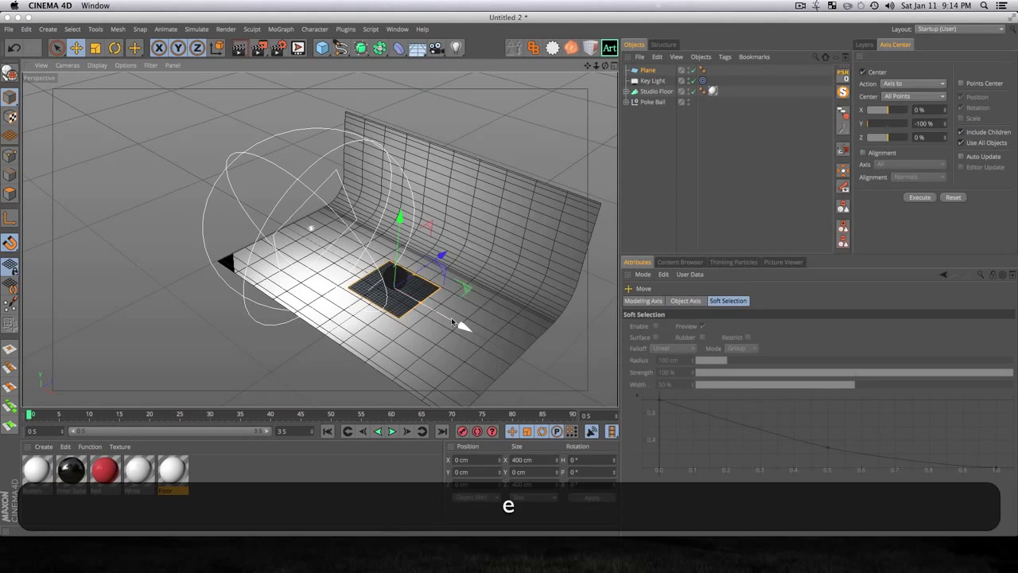
drag(452, 321, 538, 382)
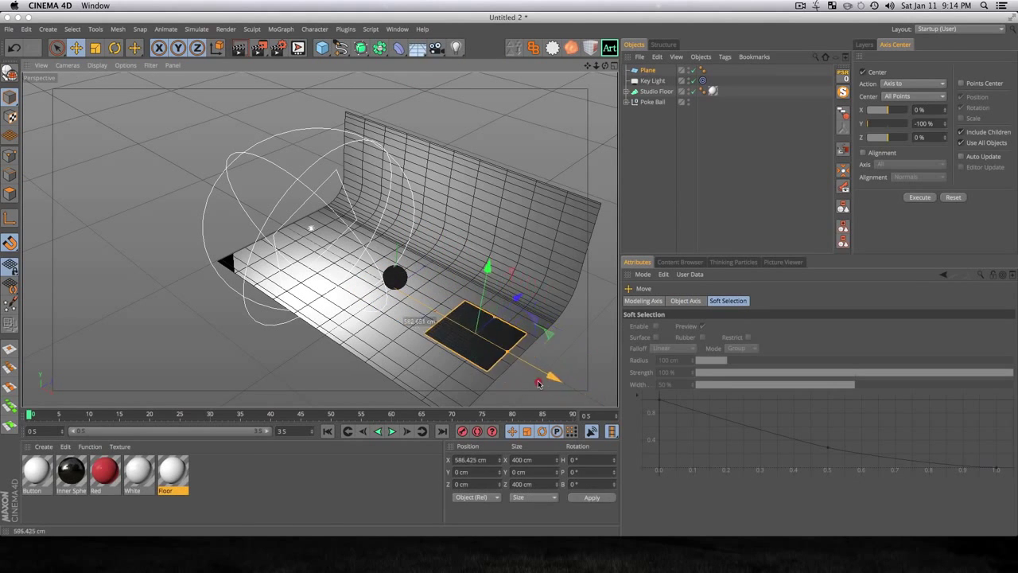
- Rotate the plane's bank to -90° so it stands upright and scale it to about 1464 by 1464 cm
key(r)
shift+drag(497, 296, 447, 270)
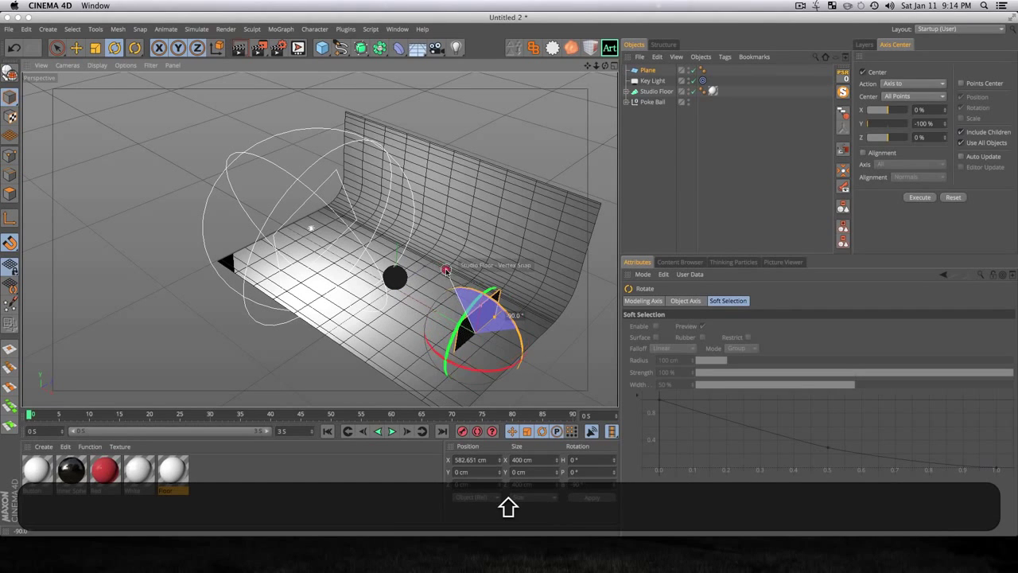
key(shift+t)
drag(478, 302, 503, 293)
key(3)
- Create a new material and name it Reflective Surface
double_click(278, 485)
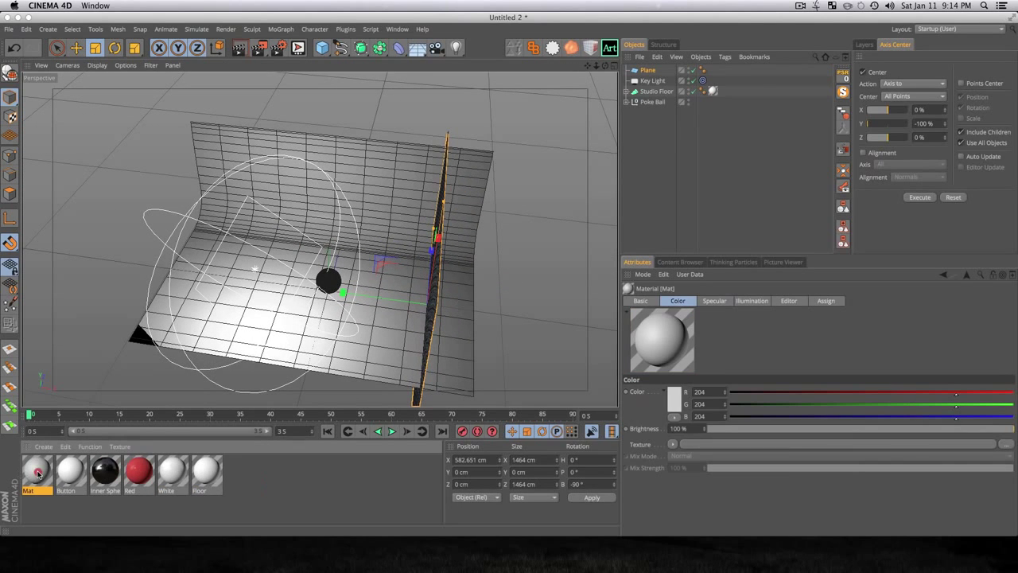
double_click(37, 472)
key(shift)
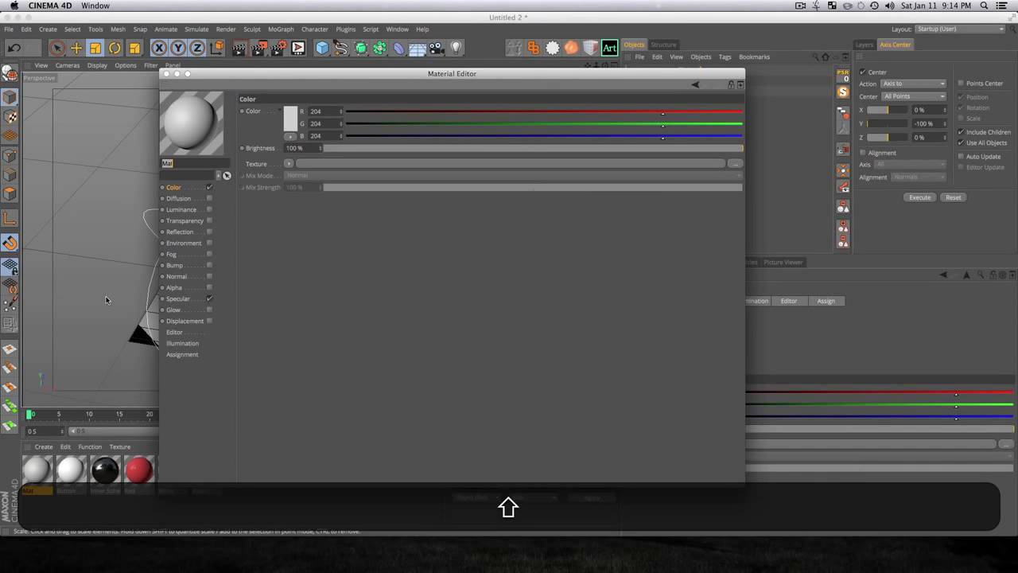
text(Reflective Surface)
- Disable the Reflective Surface material's Color and Specular channels and enable Luminance in white
click(173, 190)
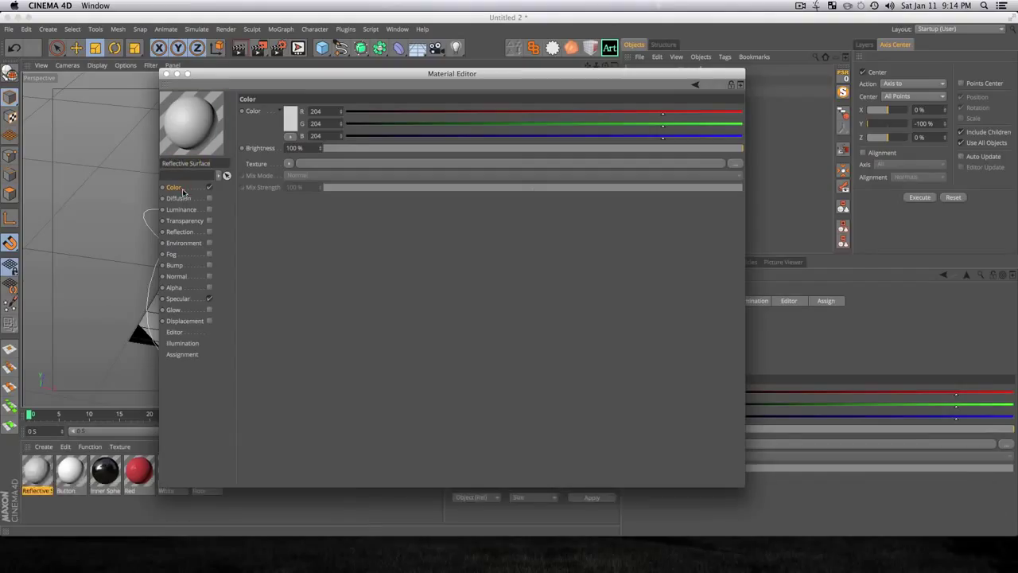
click(208, 187)
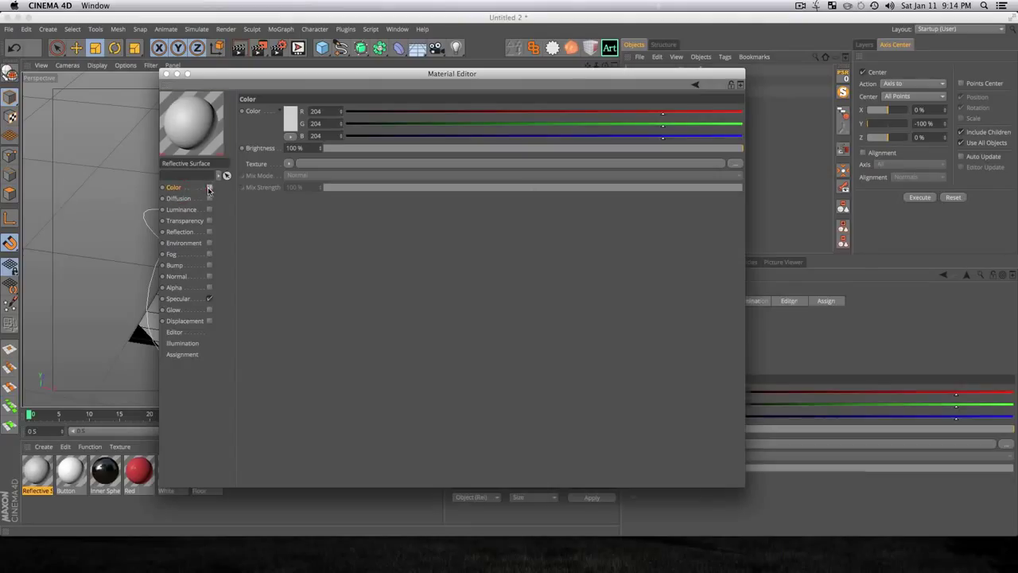
click(209, 299)
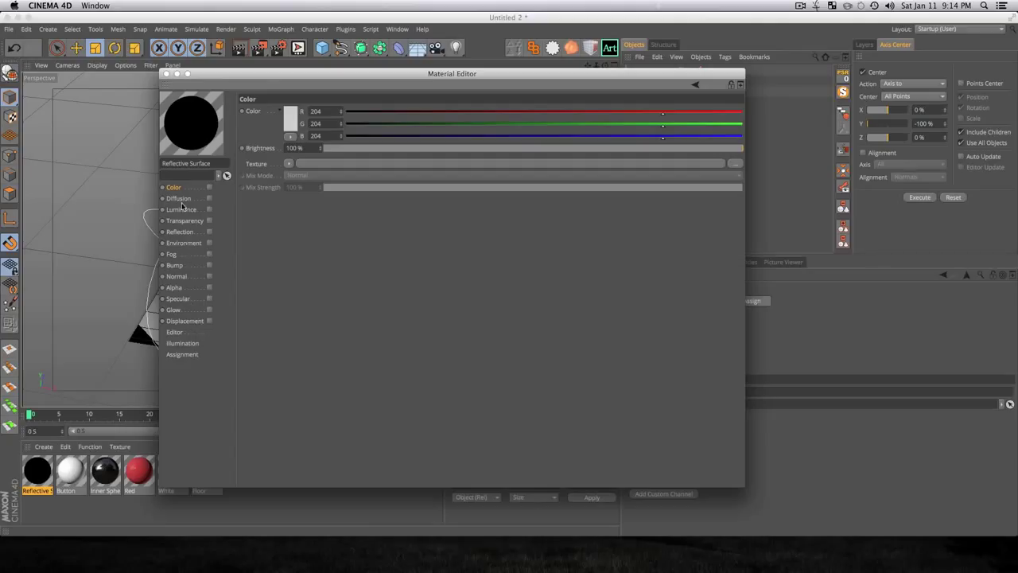
click(181, 210)
click(210, 210)
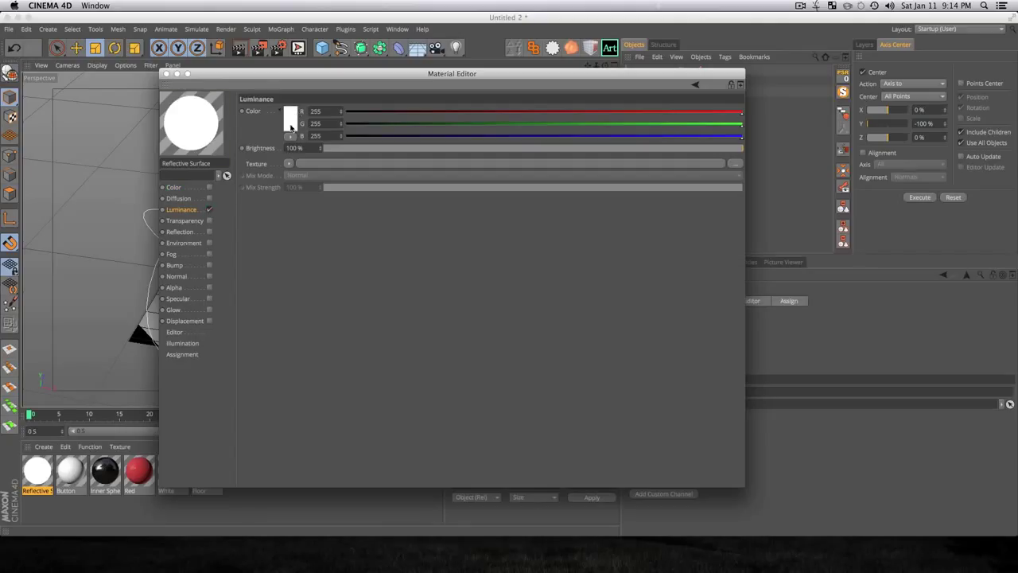
click(166, 74)
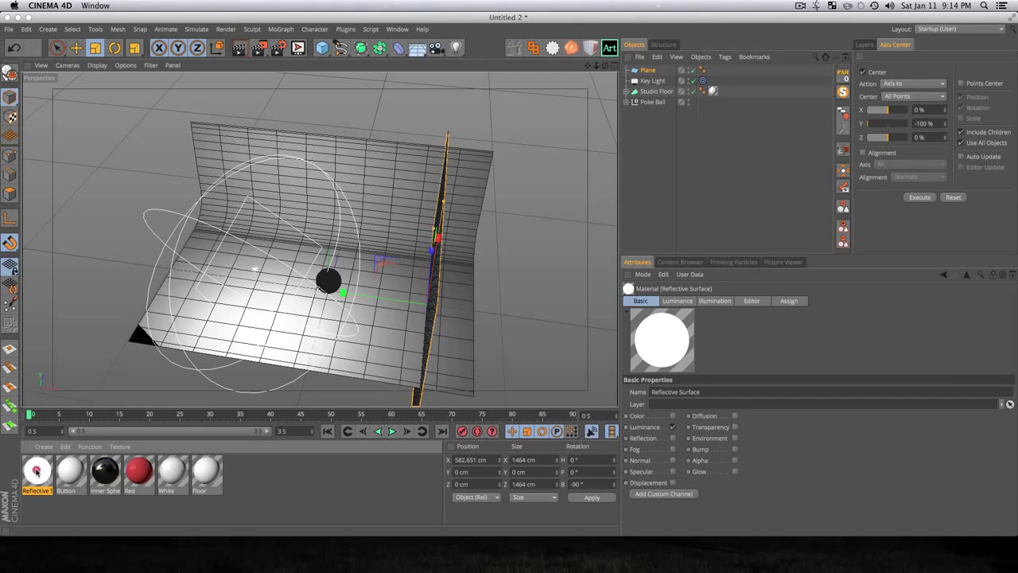
- Apply the Reflective Surface material to the plane and render a preview of the Poke Ball
drag(36, 471, 654, 75)
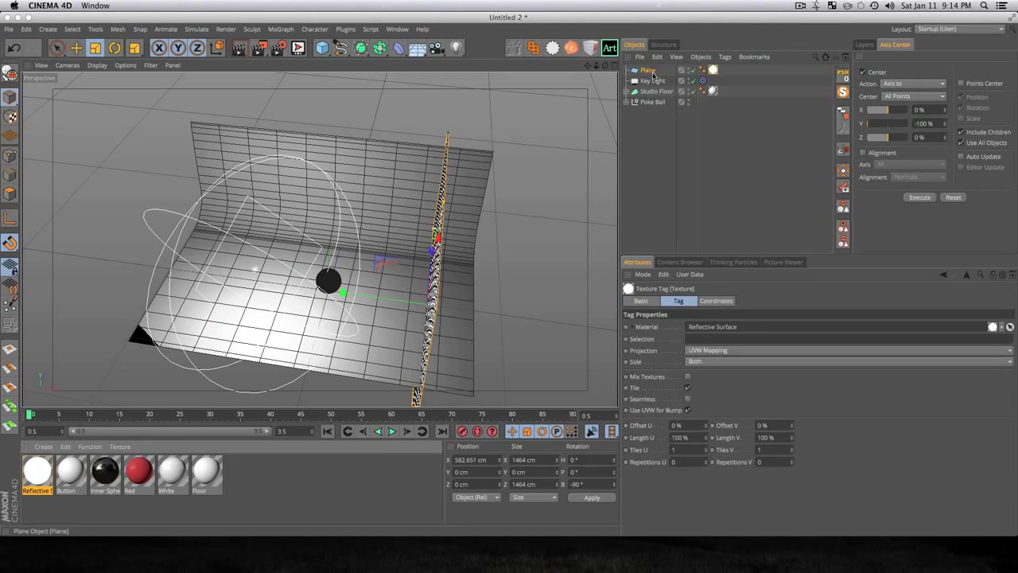
click(654, 144)
scroll(318, 271, up, 5)
scroll(344, 330, down, 5)
key(super+r)
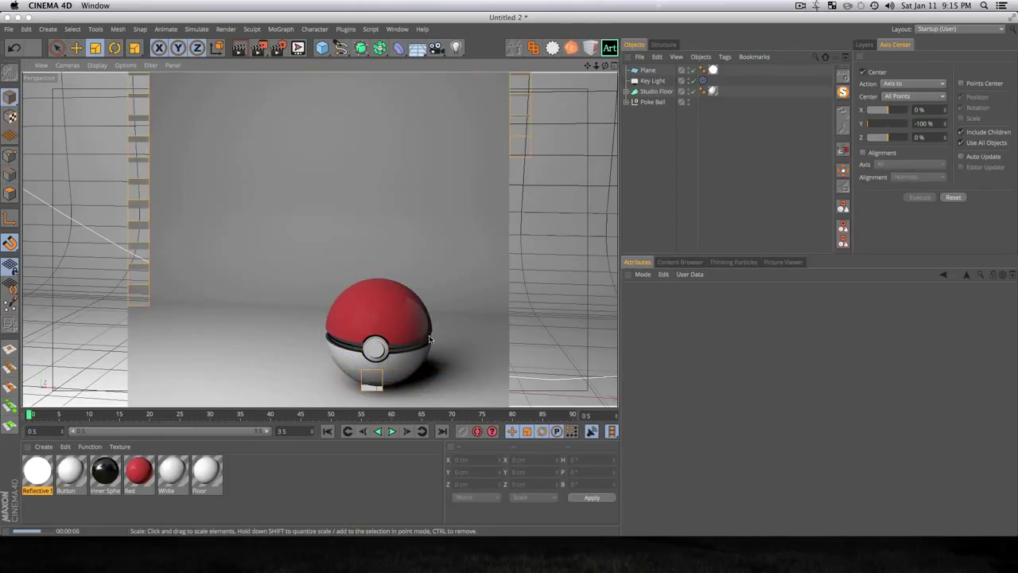
click(428, 359)
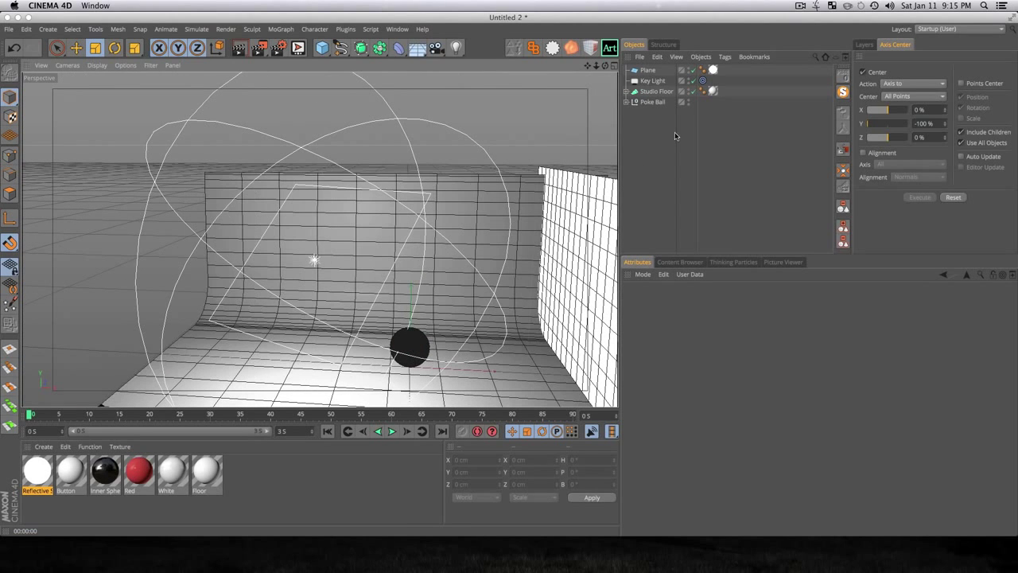
- Rename the plane as Bounce Card
click(648, 70)
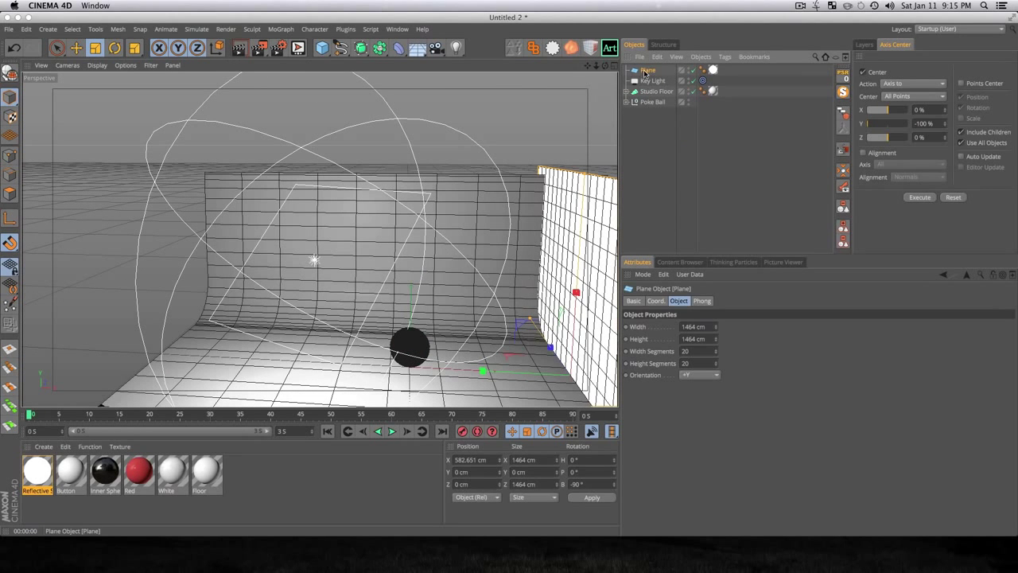
double_click(648, 71)
key(shift)
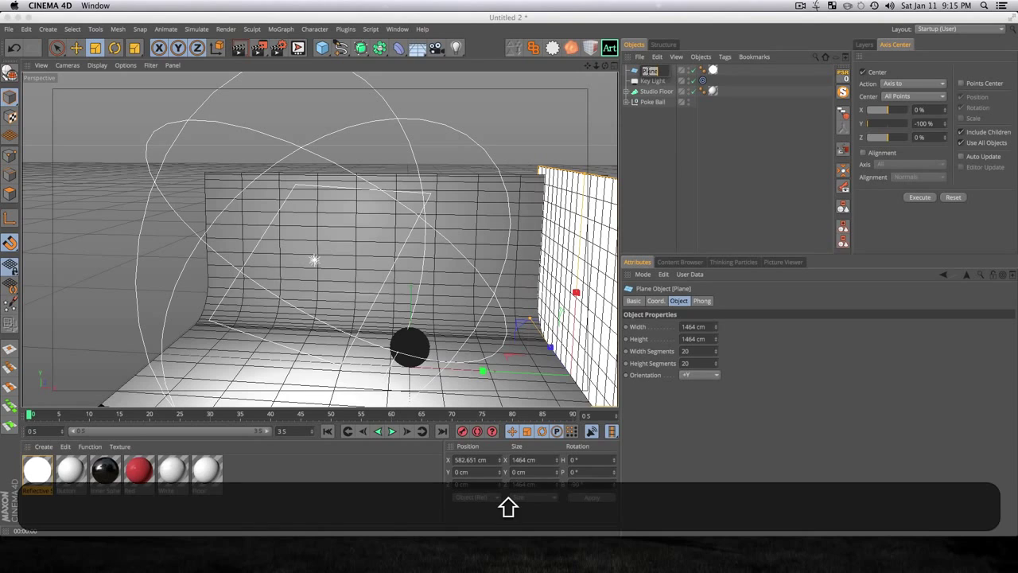
text(Bounce Card)
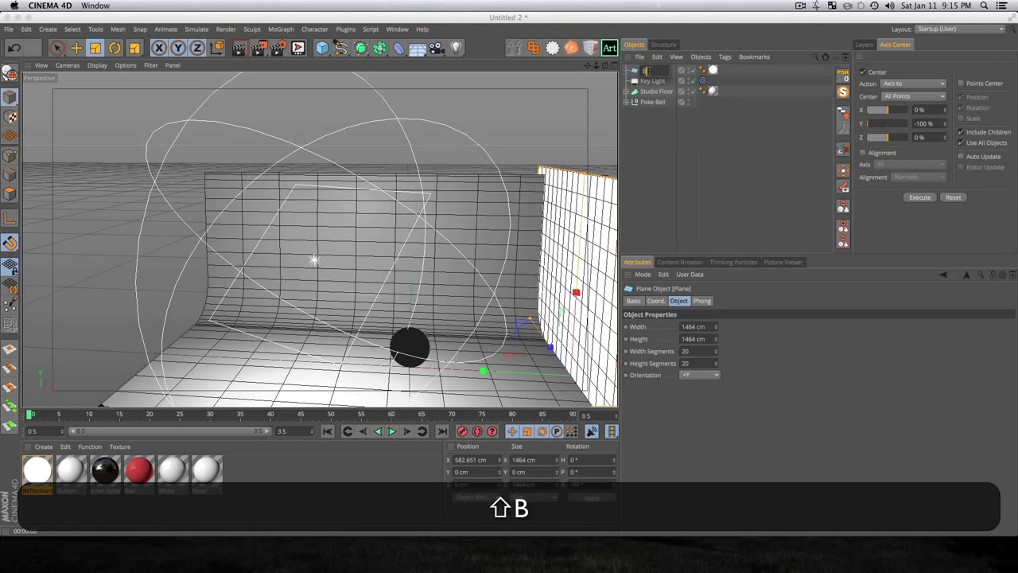
key(Return)
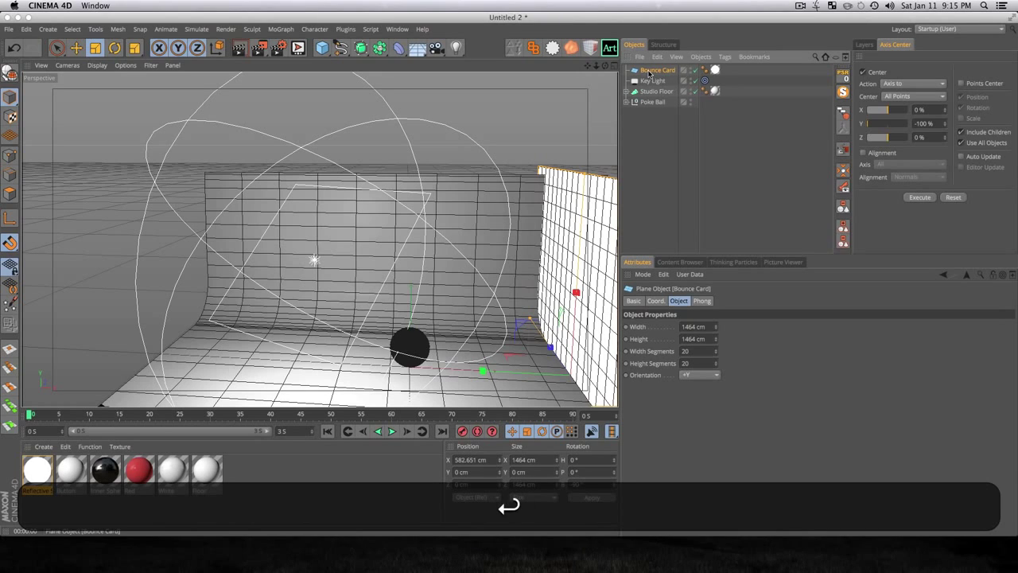
- Add a Compositing tag to the Bounce Card
right_click(650, 72)
mouse_move(661, 80)
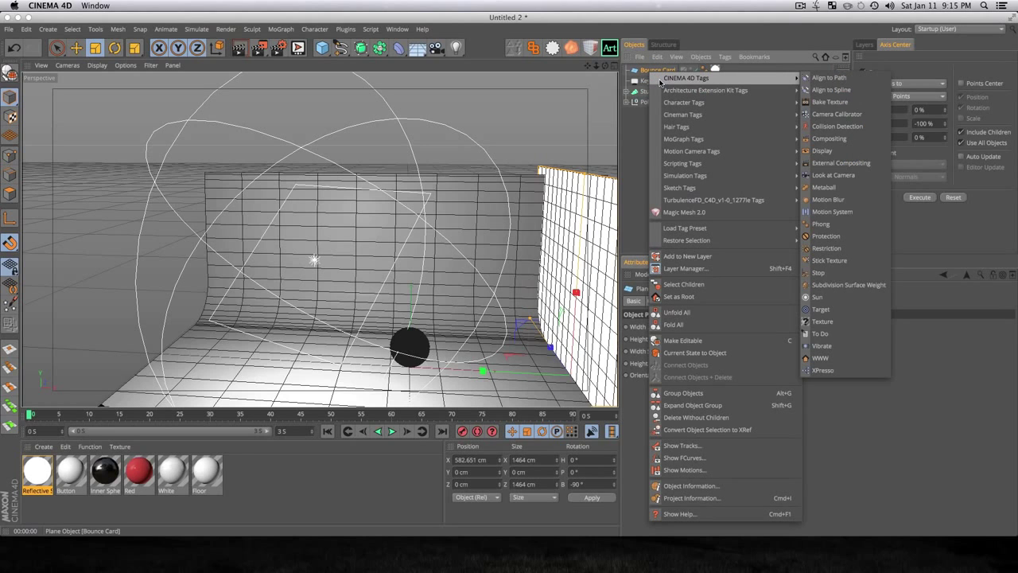
click(862, 138)
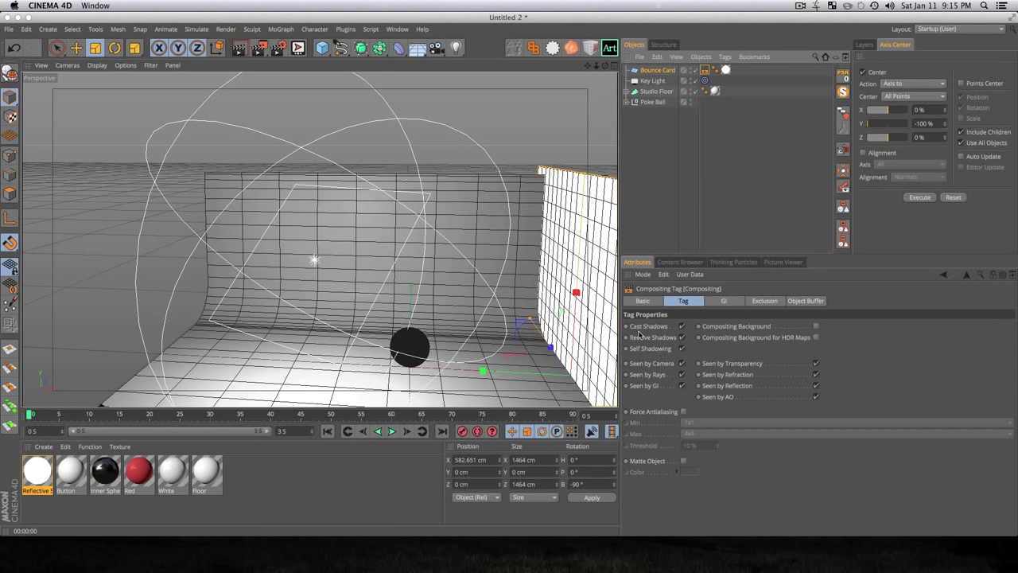
- Duplicate the Bounce Card and place the copy on the opposite side of the Poke Ball, at about X -733 cm
click(660, 70)
scroll(483, 308, down, 4)
key(e)
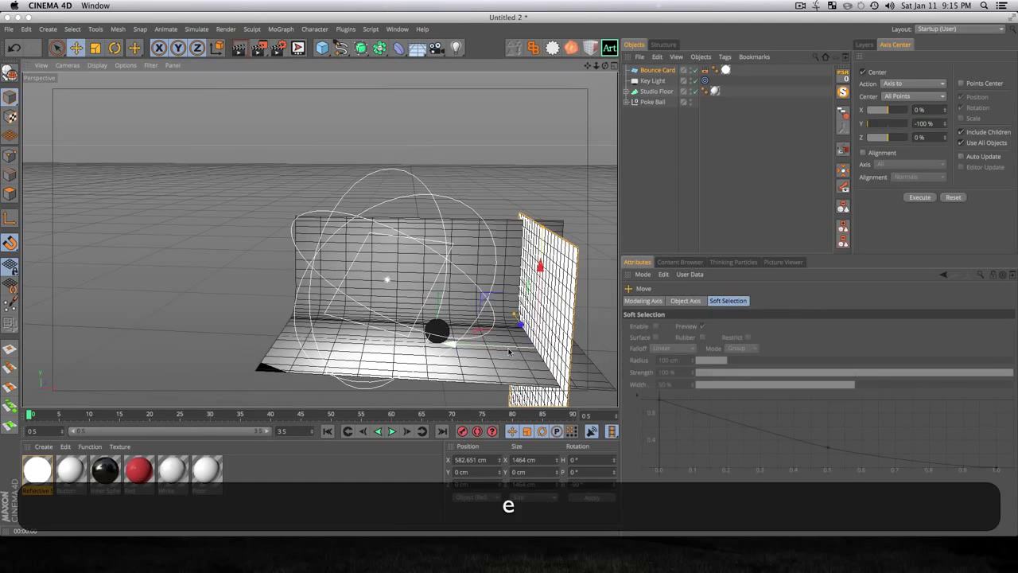
scroll(514, 347, up, 1)
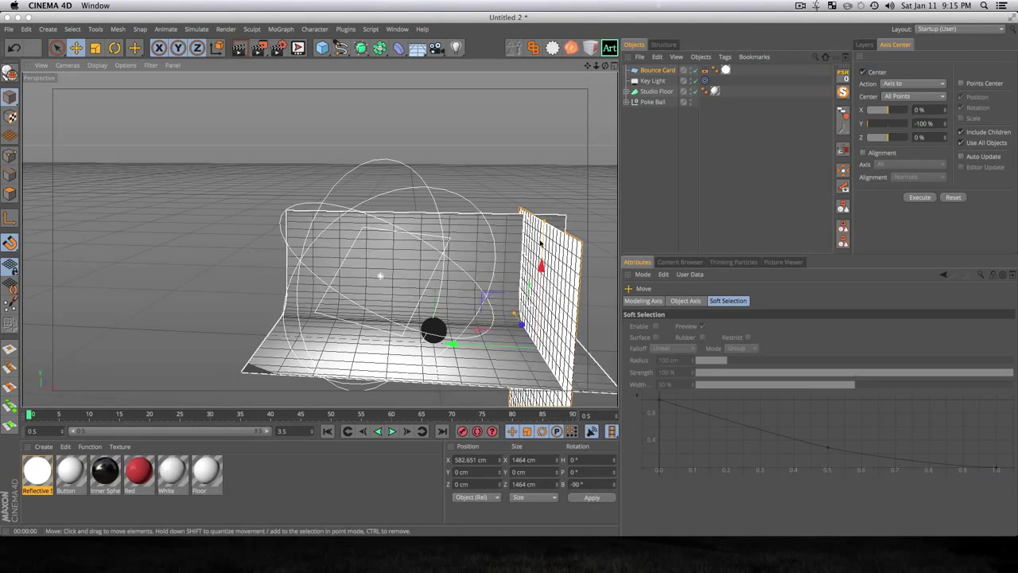
key(super)
super+drag(502, 346, 273, 355)
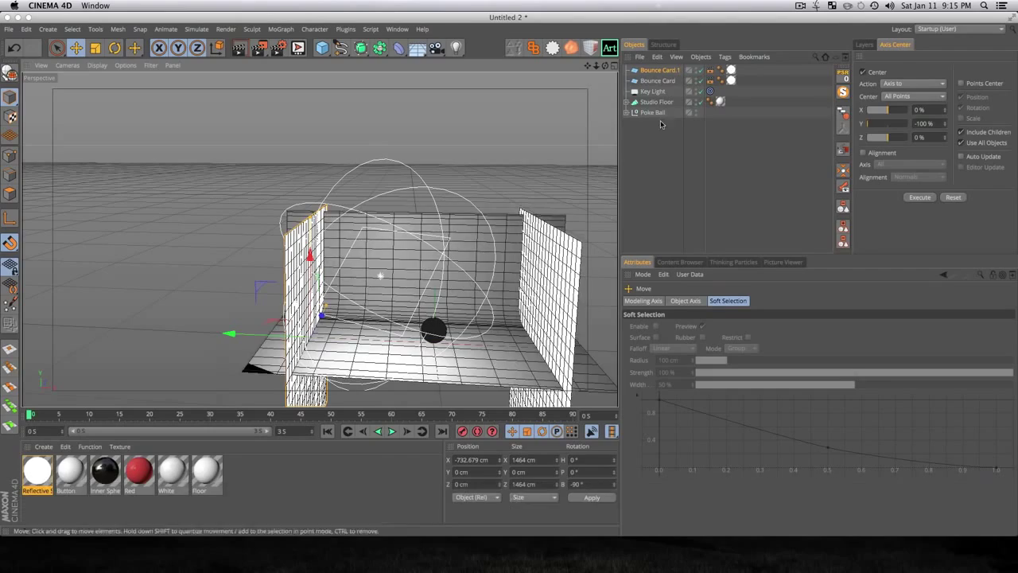
- Render a preview of the Poke Ball between the two bounce cards
scroll(430, 320, up, 10)
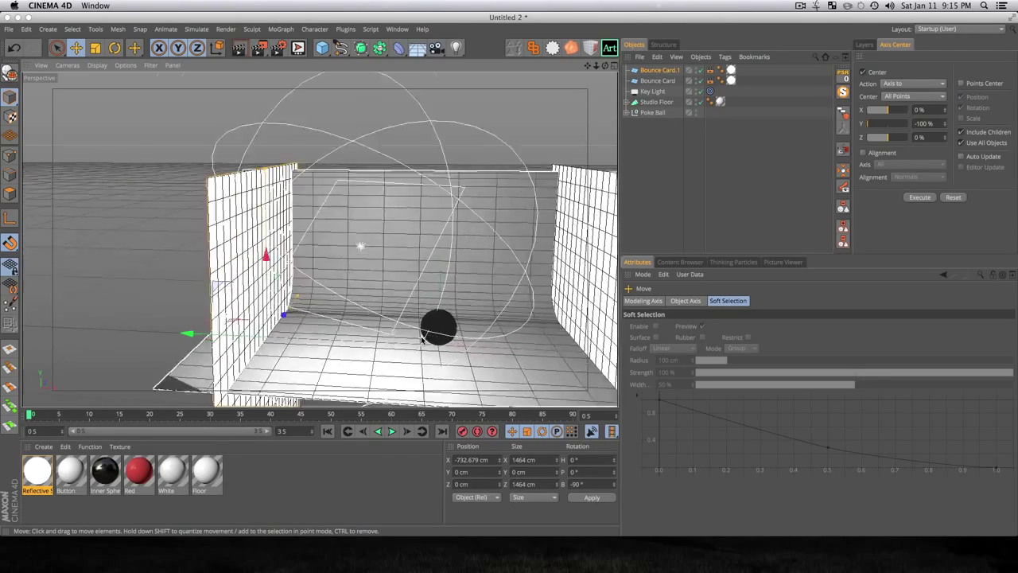
key(1)
drag(482, 326, 404, 246)
scroll(414, 301, up, 5)
key(1)
key(super+r)
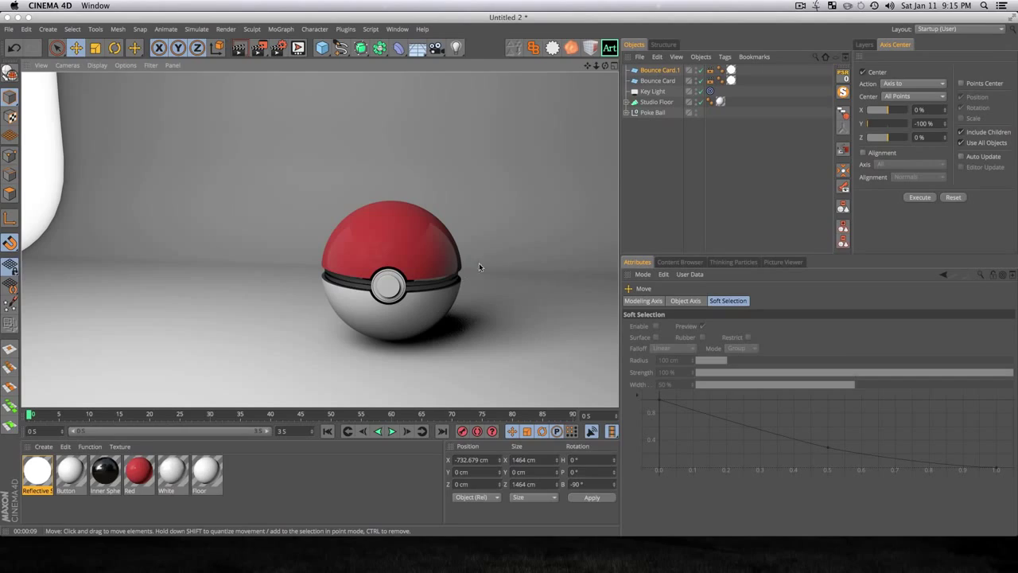
- Duplicate the Key Light and move the copy in front of the set to about X 496, Y 292, Z -1038 cm
mouse_move(479, 270)
mouse_down()
mouse_move(509, 288)
mouse_move(470, 292)
mouse_move(468, 259)
mouse_up()
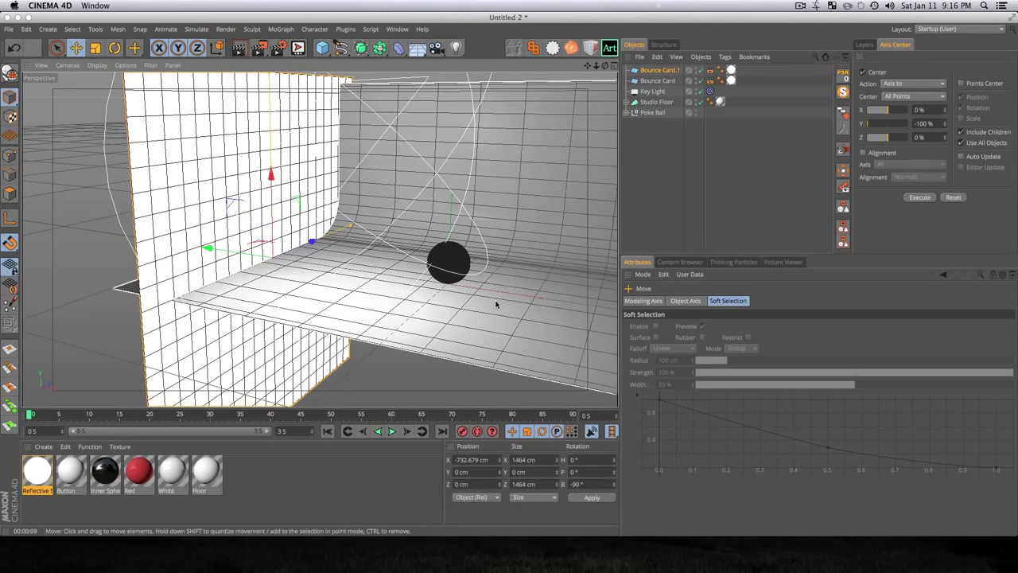
drag(495, 302, 413, 246)
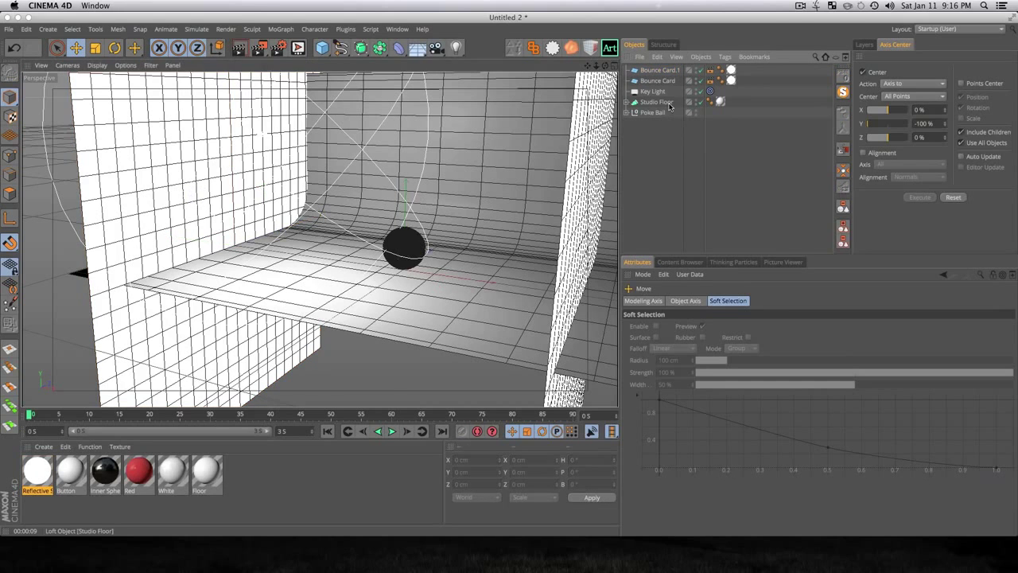
click(639, 92)
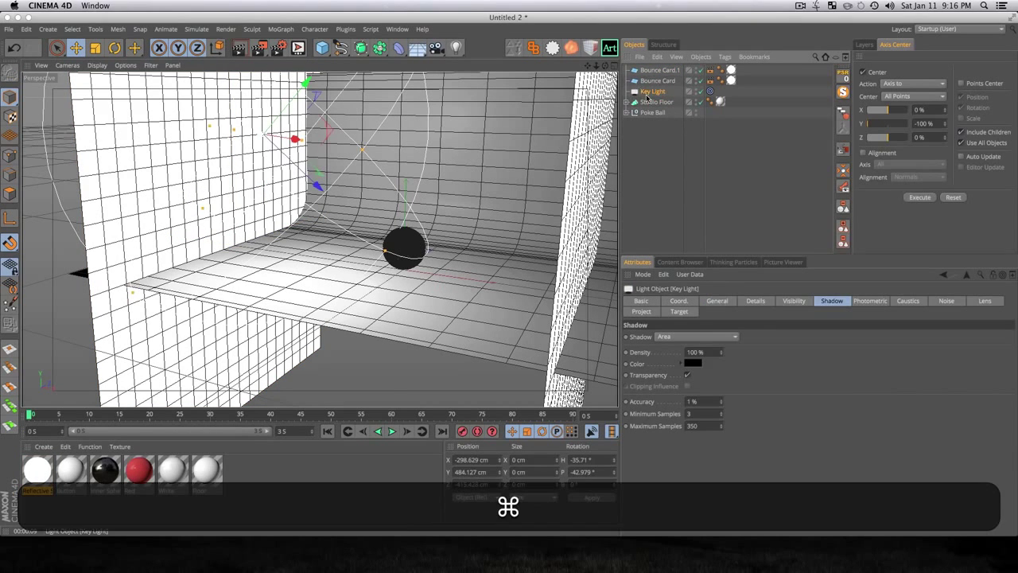
super+drag(647, 93, 645, 86)
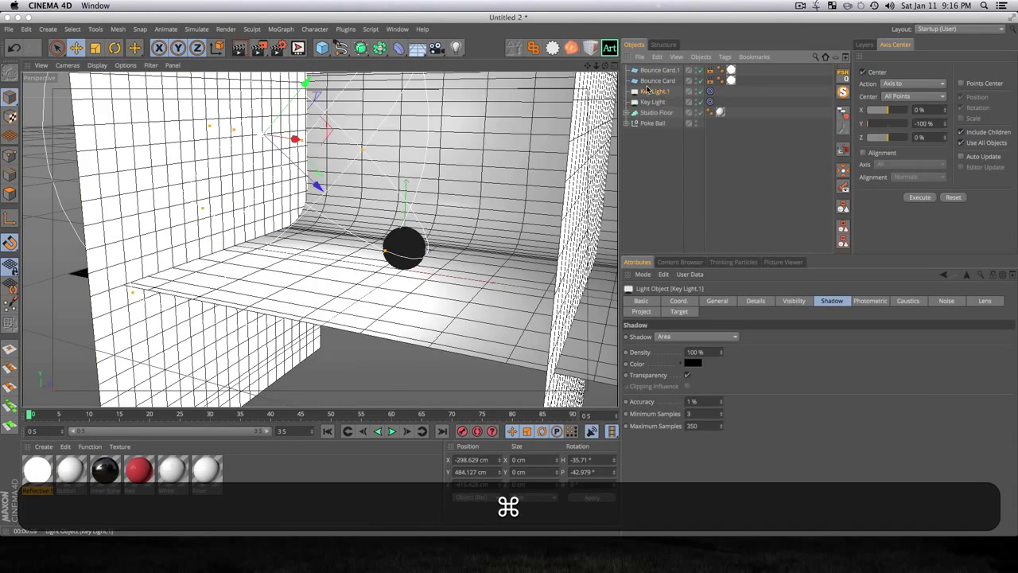
scroll(366, 197, down, 5)
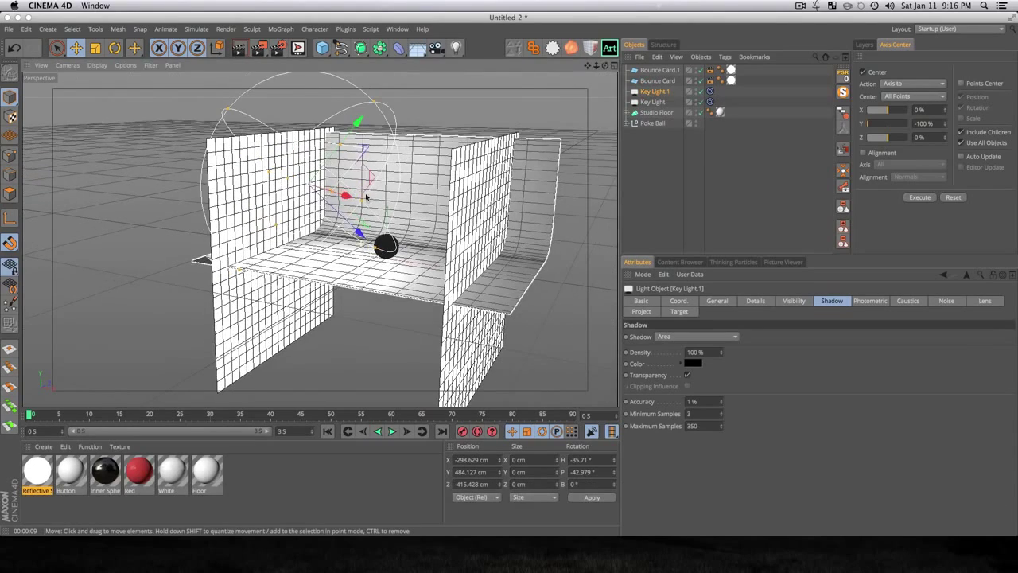
mouse_move(351, 191)
mouse_down()
mouse_move(362, 199)
mouse_move(466, 184)
mouse_up()
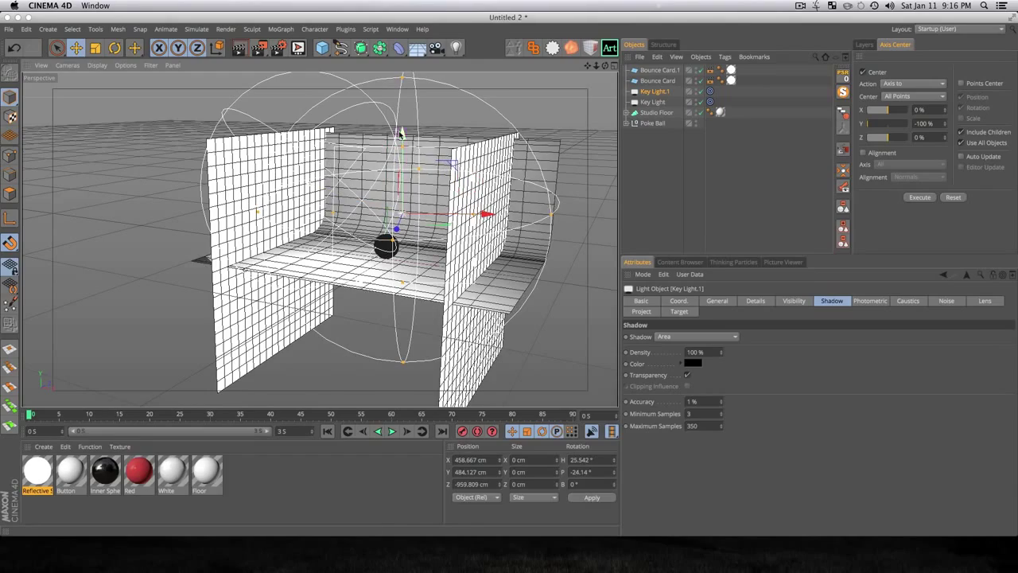
drag(402, 132, 402, 182)
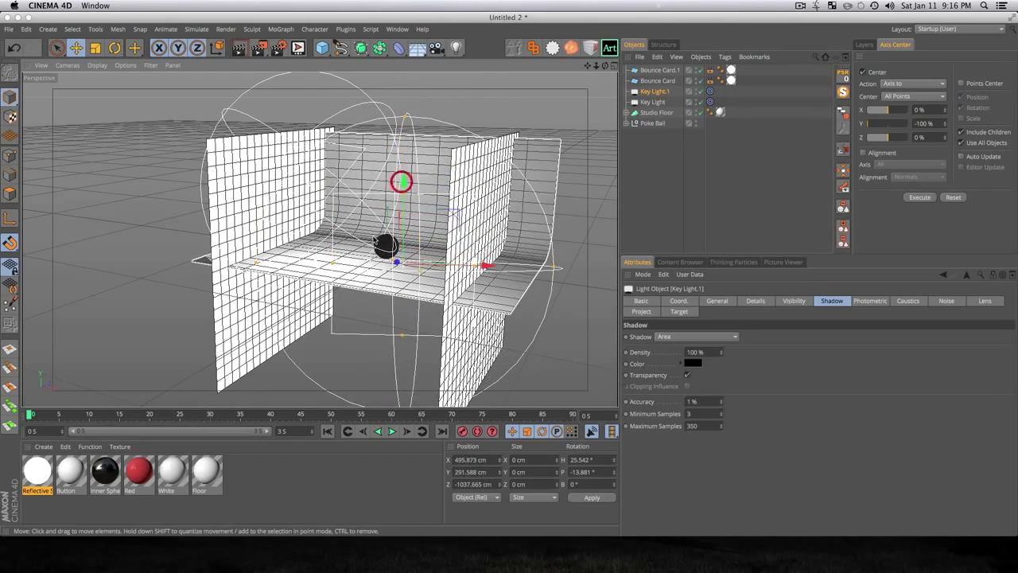
- Rename the duplicated key light as Scene Light
scroll(379, 248, up, 3)
key(3)
drag(379, 247, 406, 227)
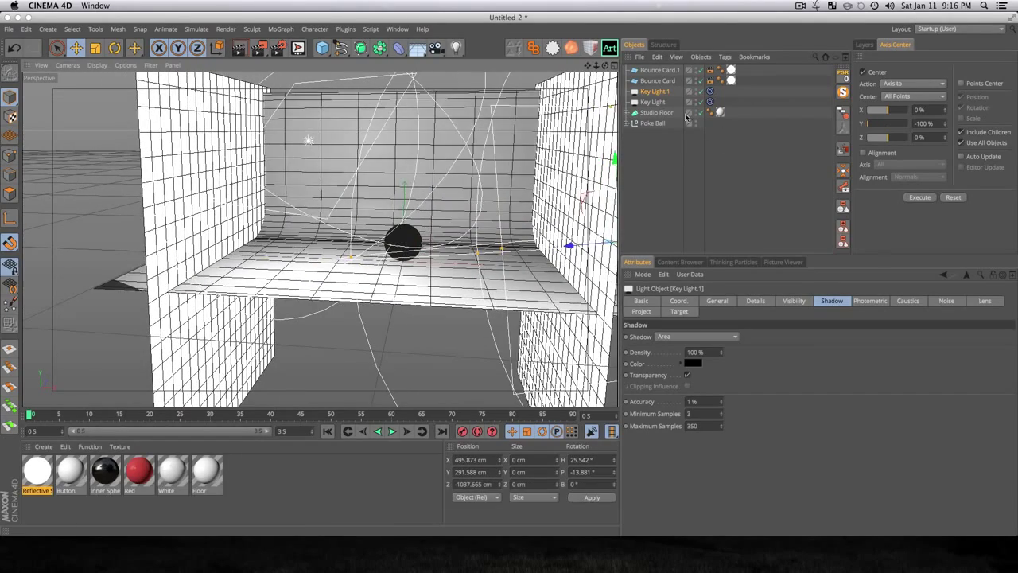
click(718, 300)
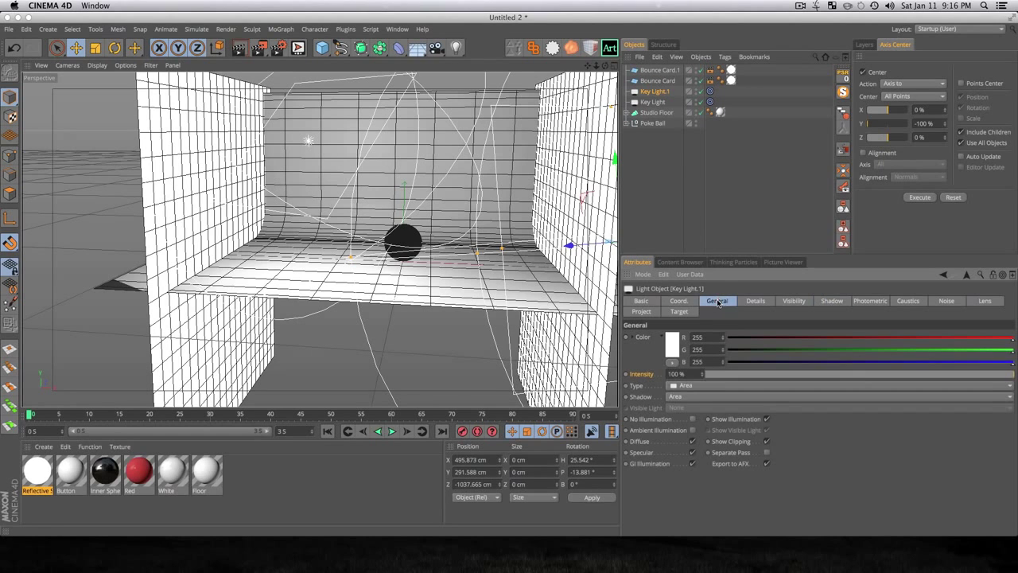
double_click(655, 91)
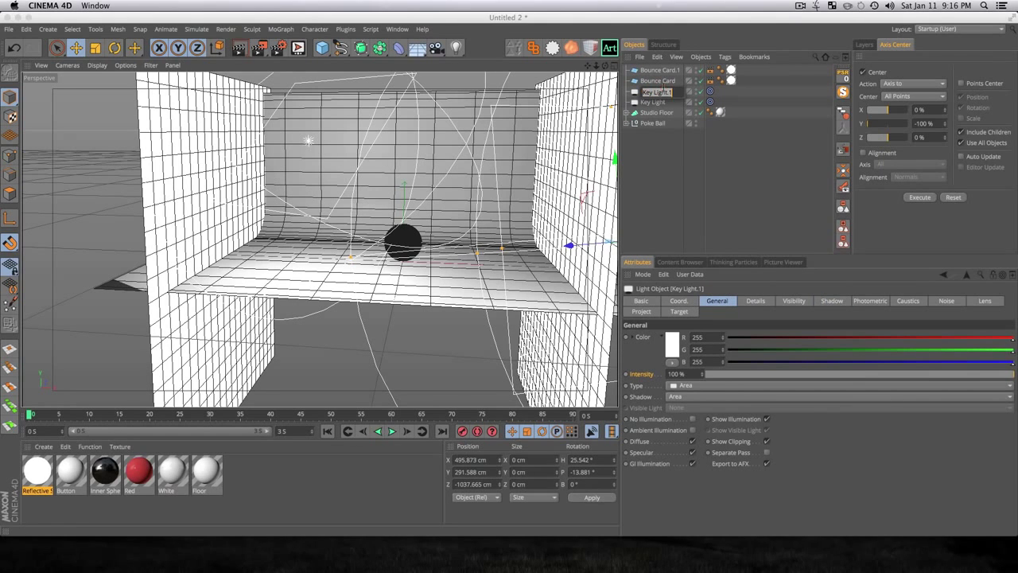
key(shift)
text(Scene Light)
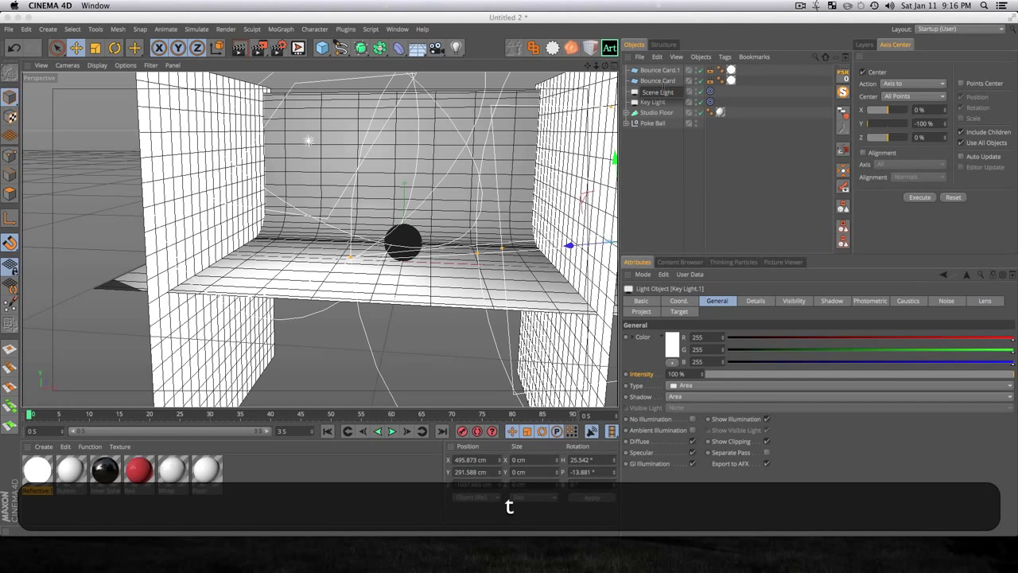
click(658, 80)
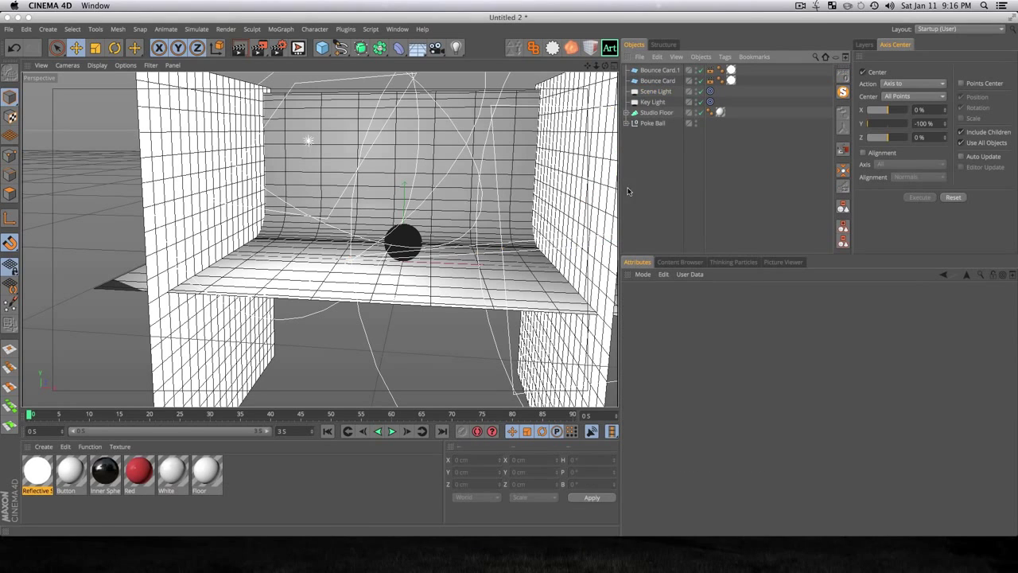
- Set the Scene Light's shadow to None
click(657, 91)
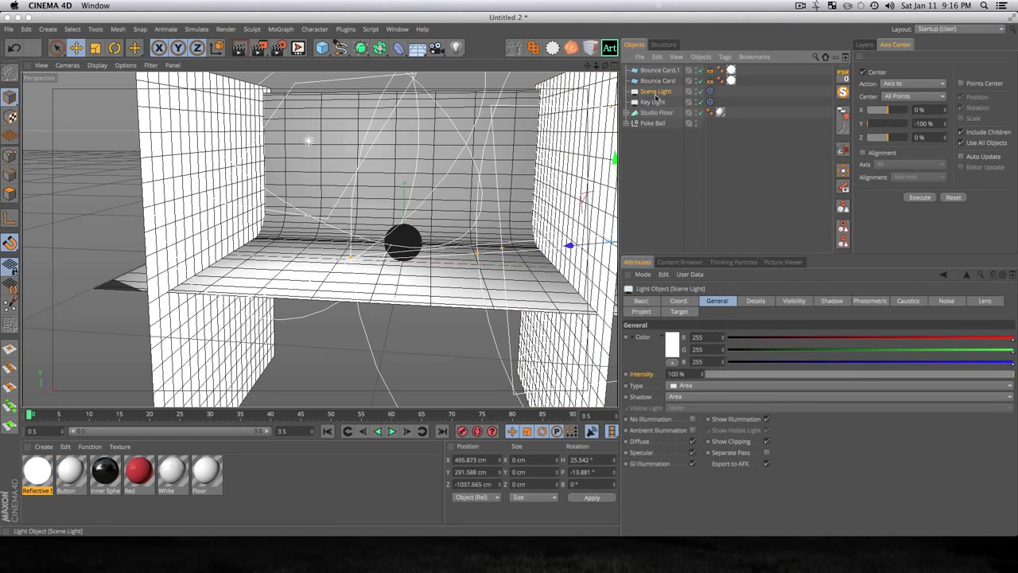
click(684, 400)
click(680, 411)
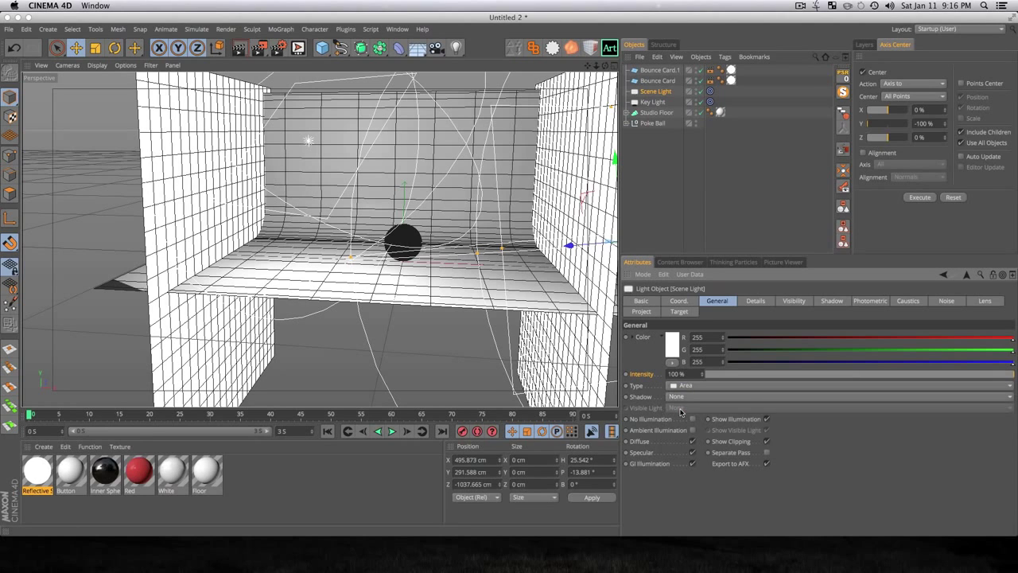
- Tint the Scene Light a warm cream with RGB 255, 226, 190 and lower its intensity slightly
click(672, 344)
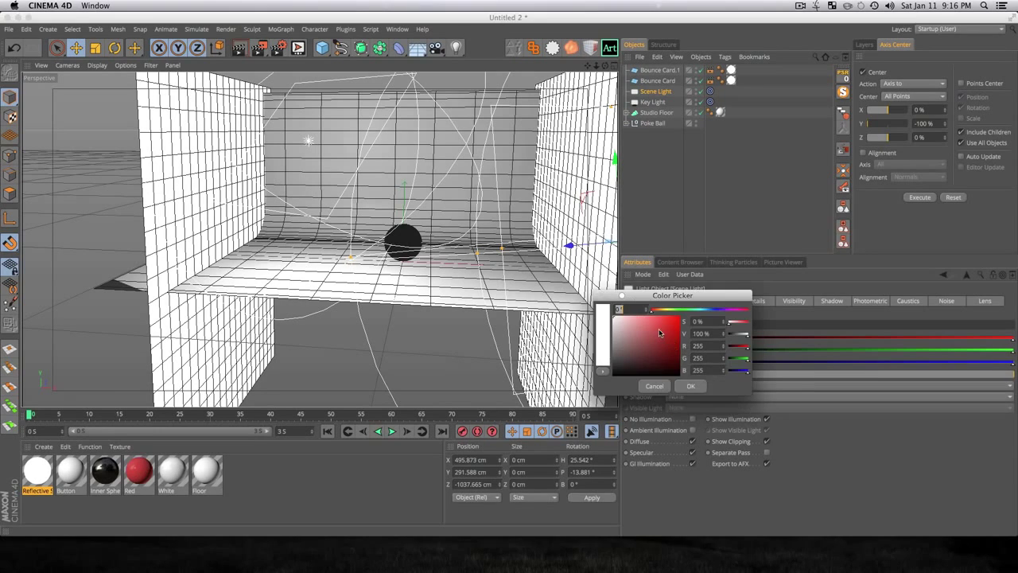
click(660, 310)
drag(633, 322, 629, 314)
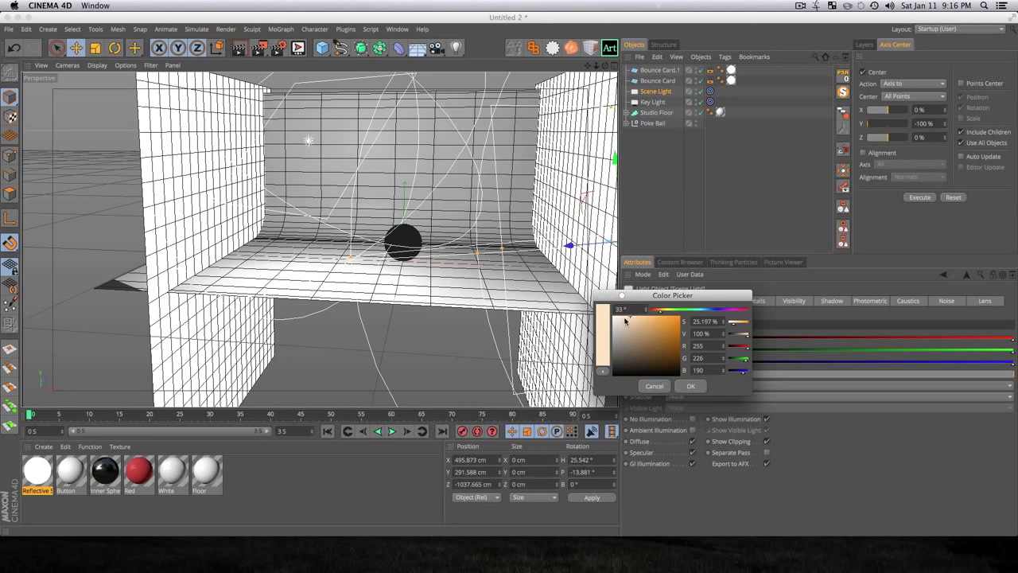
click(685, 386)
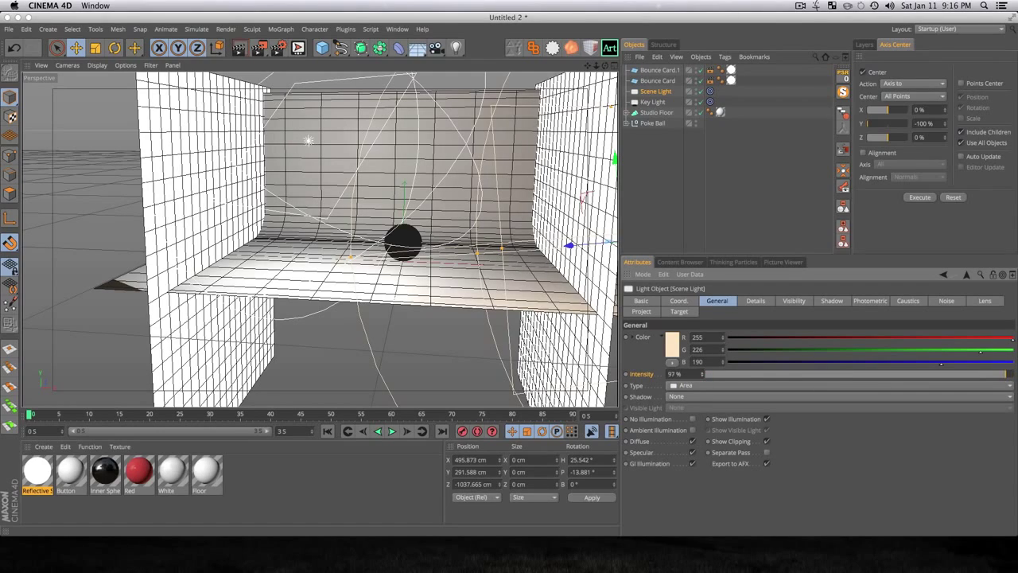
drag(1005, 374, 987, 374)
click(655, 212)
- Render a close-up preview of the Poke Ball with the warm Scene Light added
scroll(483, 263, up, 10)
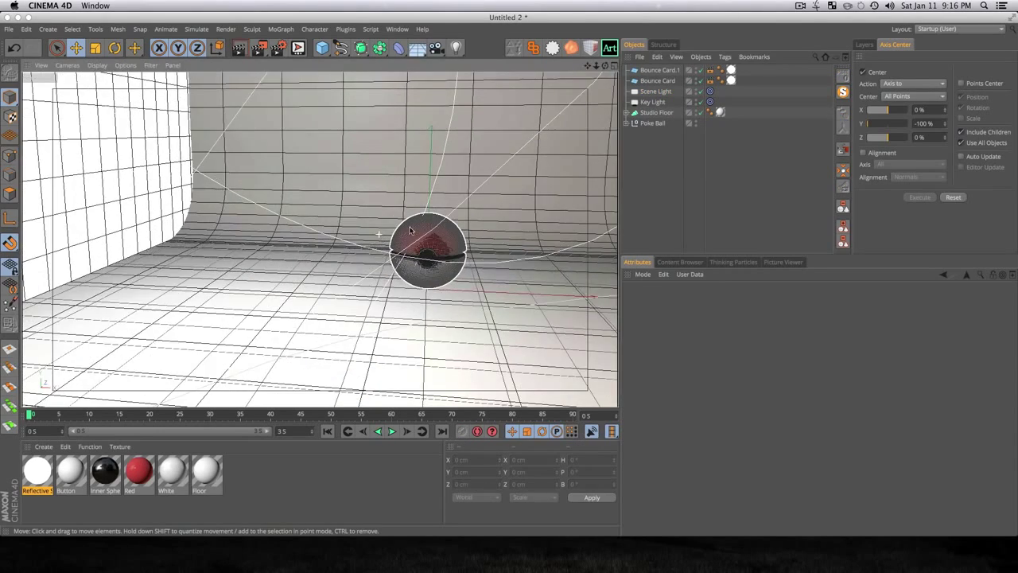
key(3)
drag(483, 263, 405, 297)
key(super+3)
key(super+r)
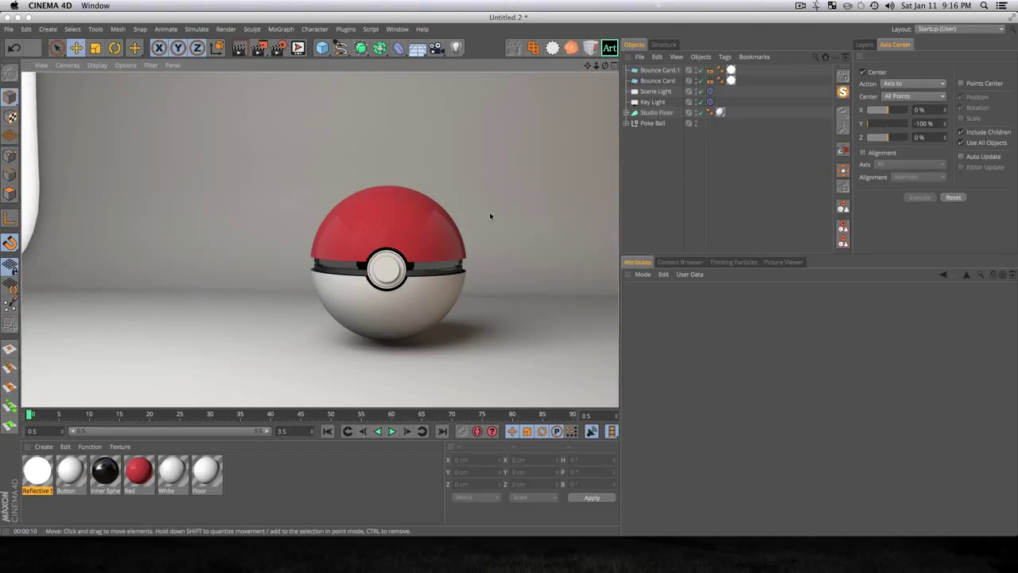
- Create a spot light and move it behind the Poke Ball to about Z 168 cm
drag(419, 293, 366, 303)
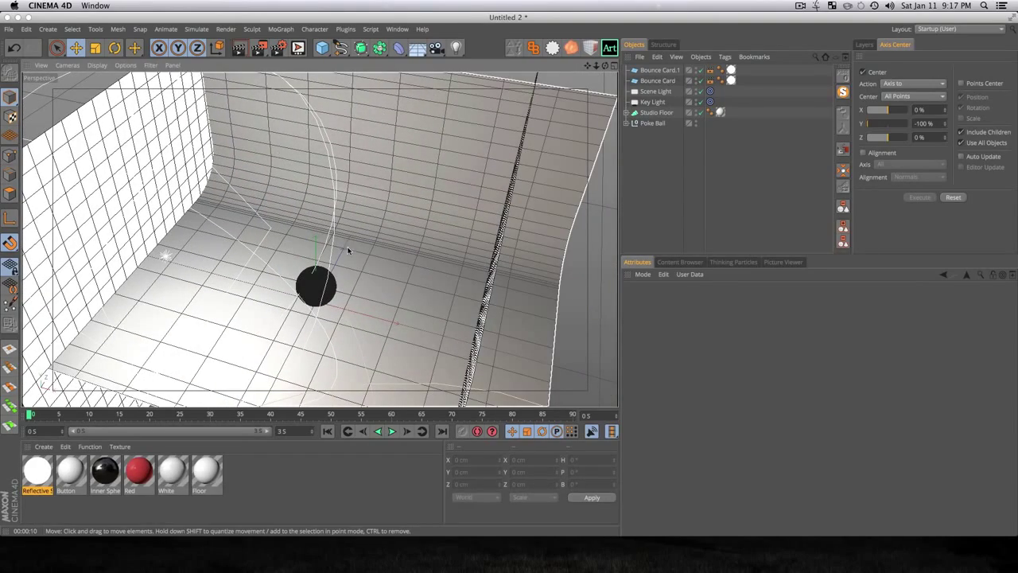
click(458, 48)
drag(460, 49, 548, 63)
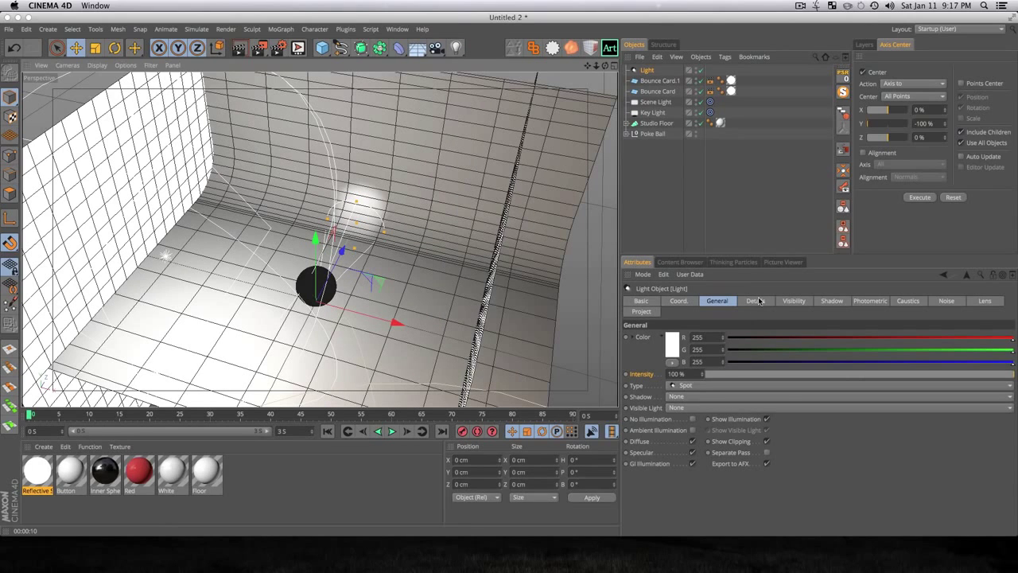
drag(342, 252, 322, 286)
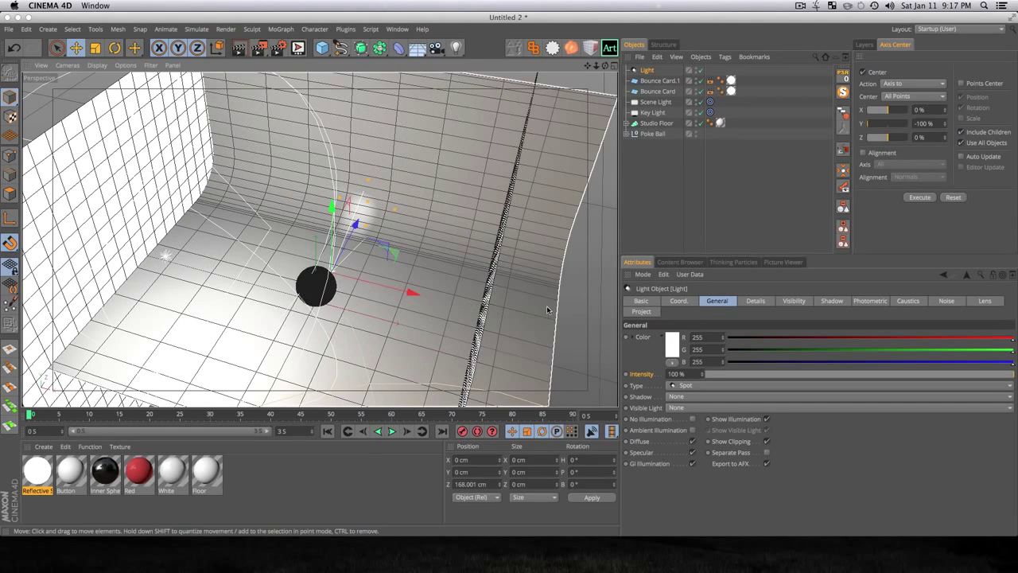
- Disable snapping and raise the spot light to about Y 23 cm
key(p)
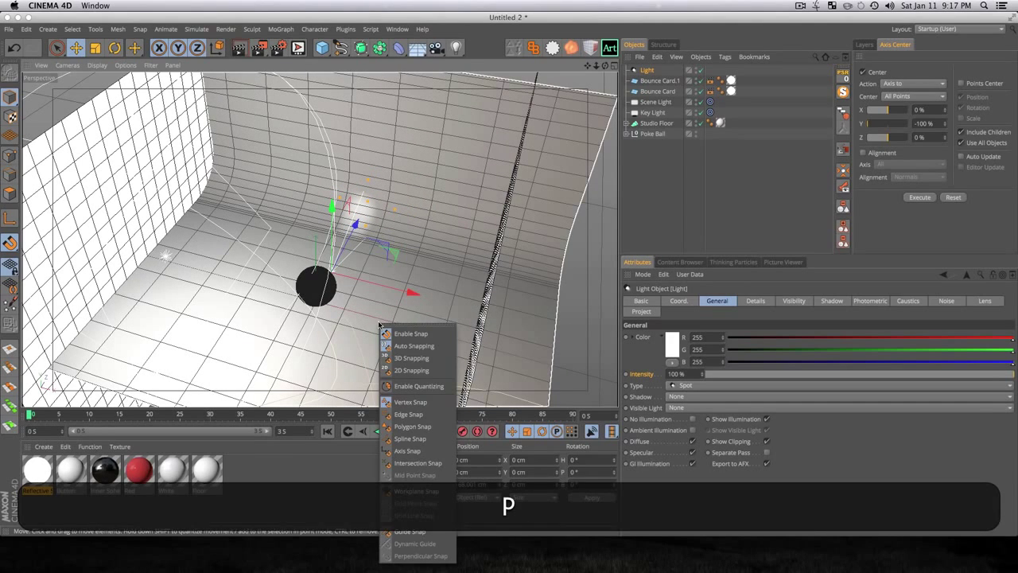
click(396, 334)
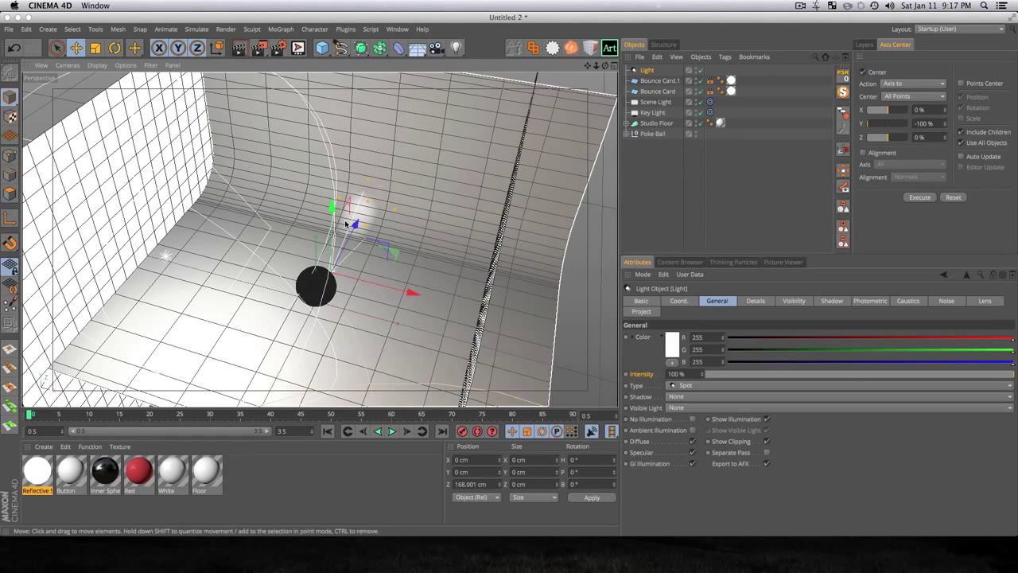
drag(338, 215, 338, 203)
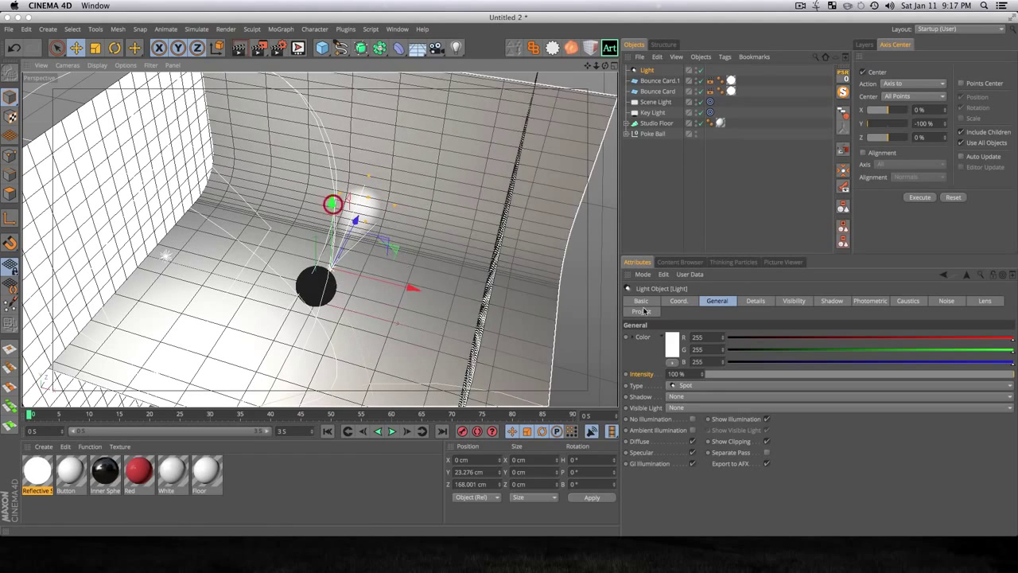
- Widen the backdrop spot light's outer angle to 140°
click(752, 301)
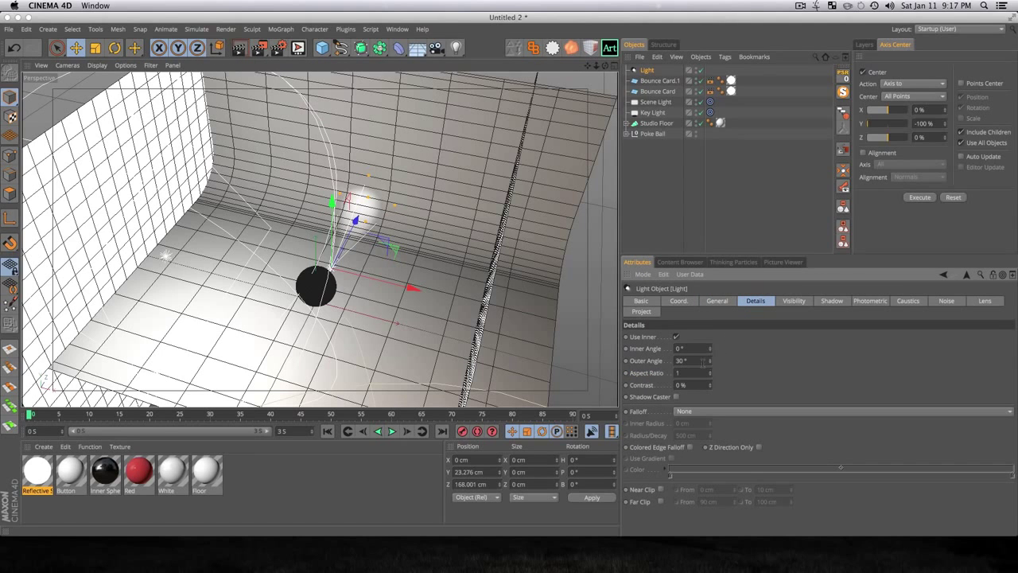
drag(712, 364, 712, 322)
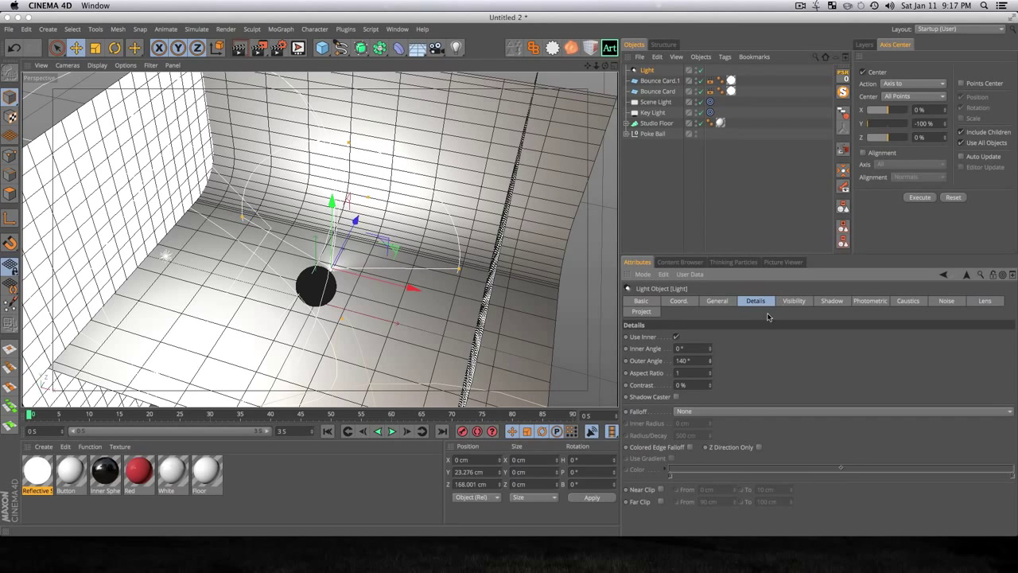
- Try the Inverse Square (Physically Accurate) falloff on the spot light and set the falloff back to None
click(693, 411)
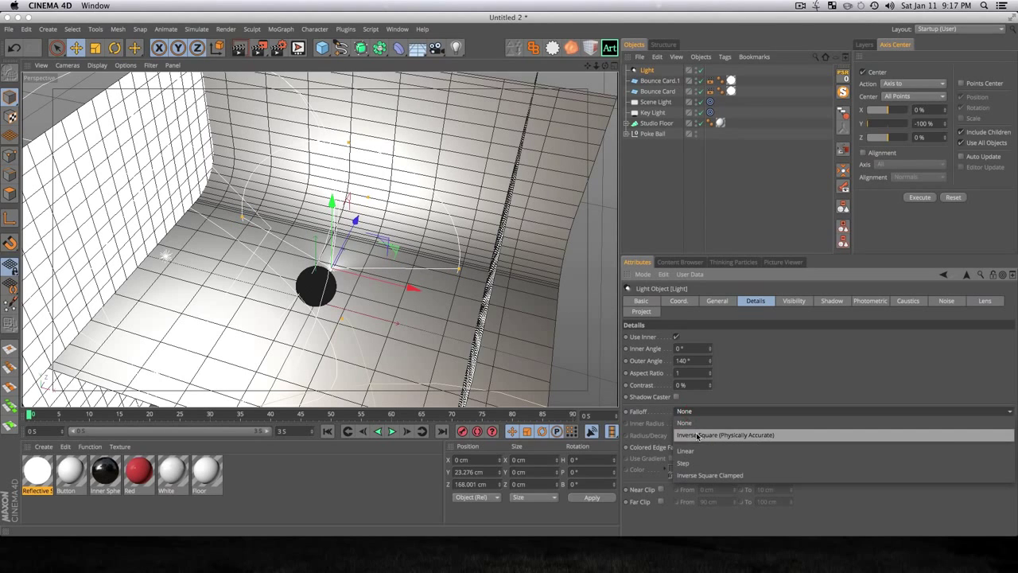
click(697, 436)
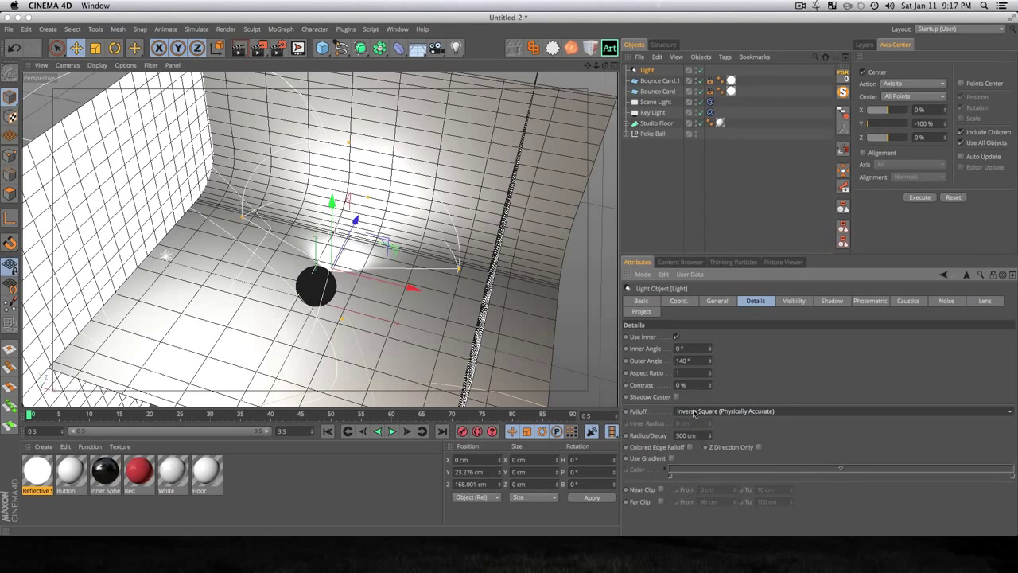
click(697, 412)
click(696, 421)
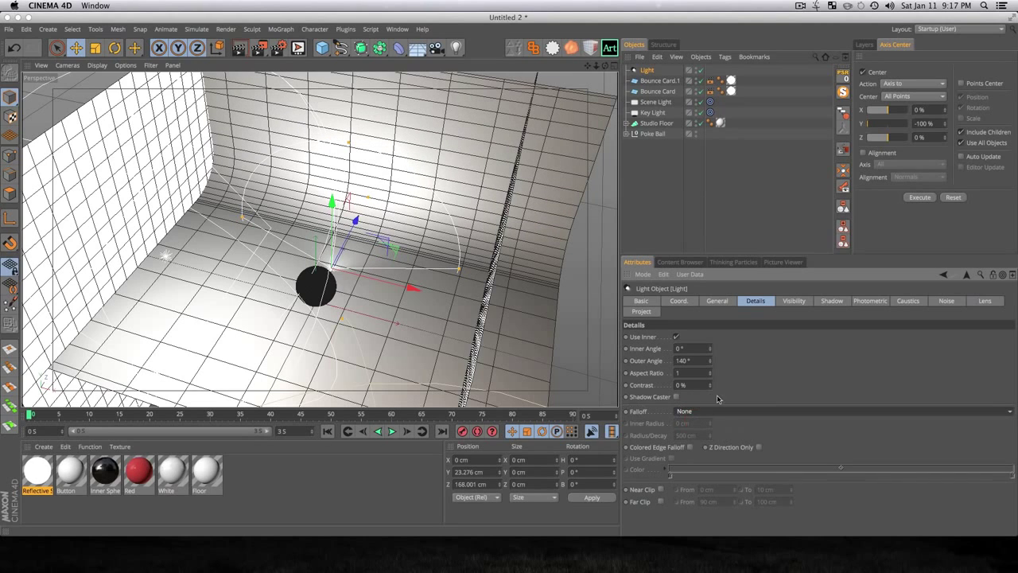
- Set the spot light's visibility sample distance to 45 cm and deselect the light
click(795, 301)
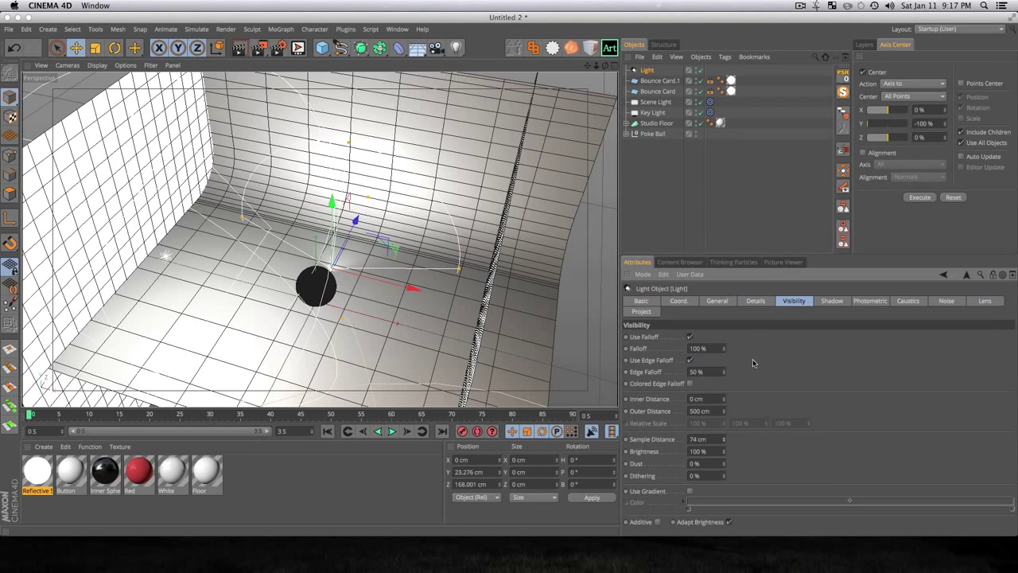
drag(697, 439, 657, 432)
text(45)
click(658, 189)
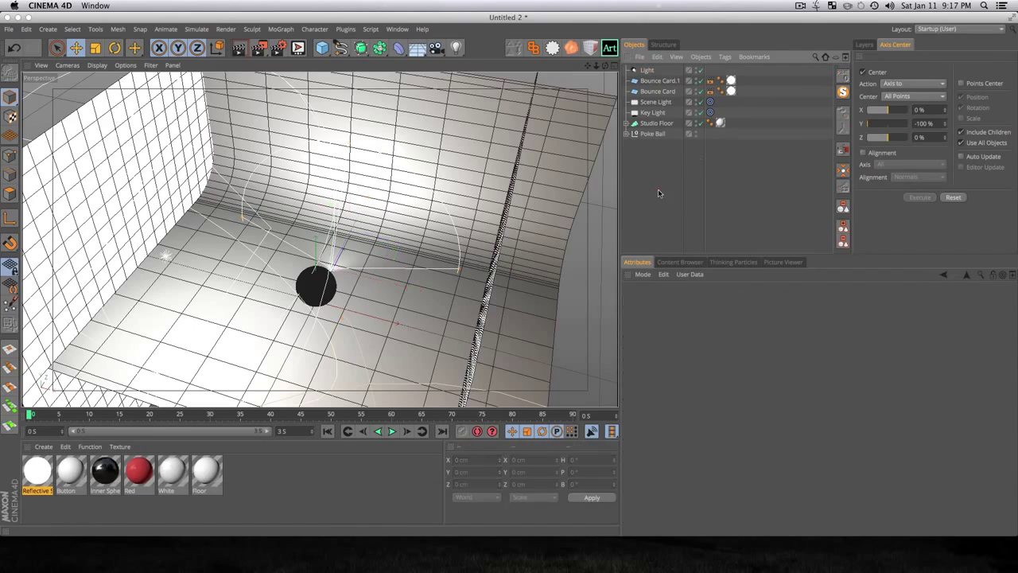
- Render a front close-up preview of the Poke Ball with the spot light illuminating the backdrop
scroll(335, 275, up, 8)
key(3)
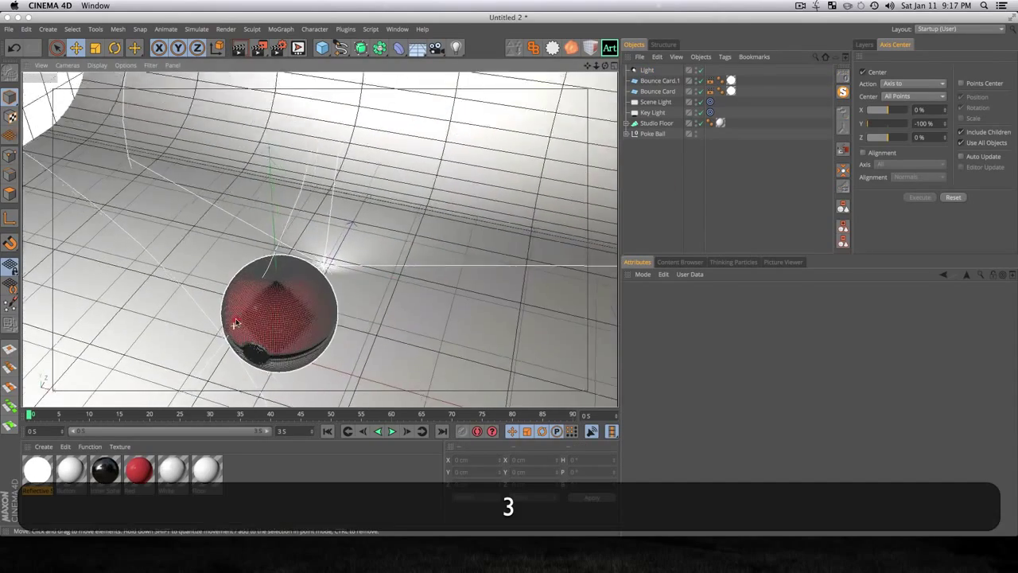
drag(236, 324, 294, 230)
key(1)
drag(247, 295, 285, 258)
key(super+r)
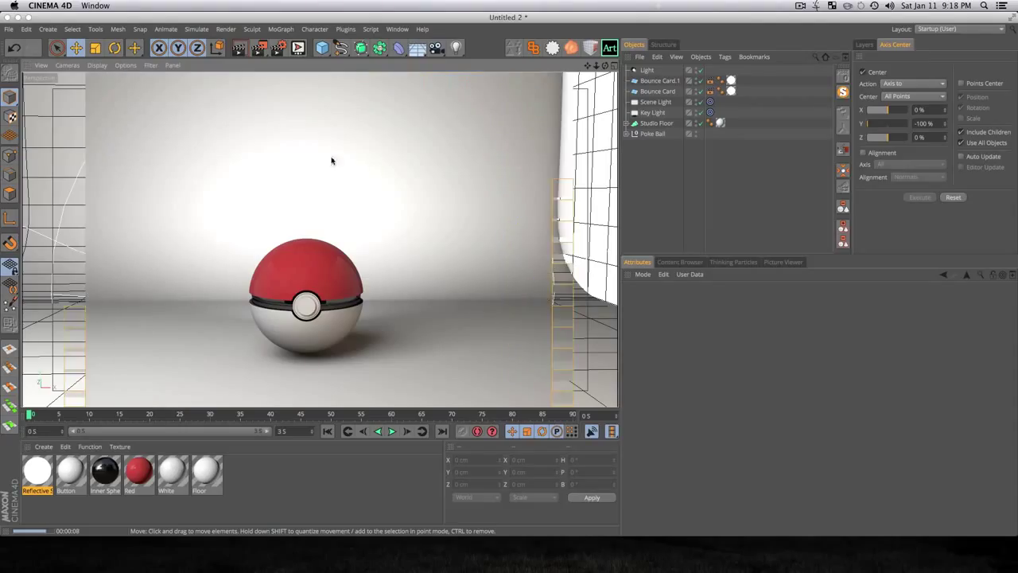
- Rename the new light object as Spotlight
double_click(645, 71)
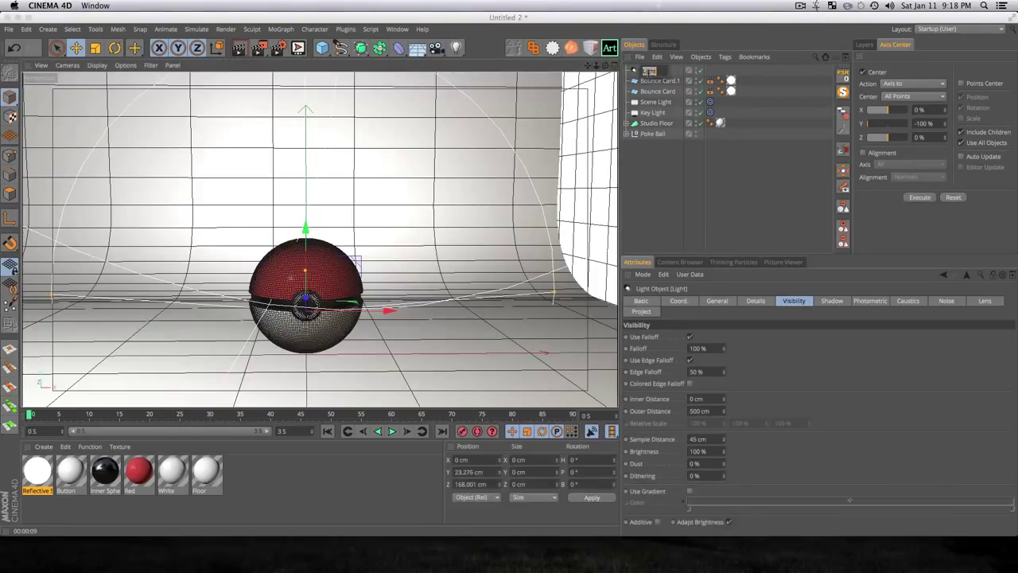
text(Sp)
text(ight)
key(Return)
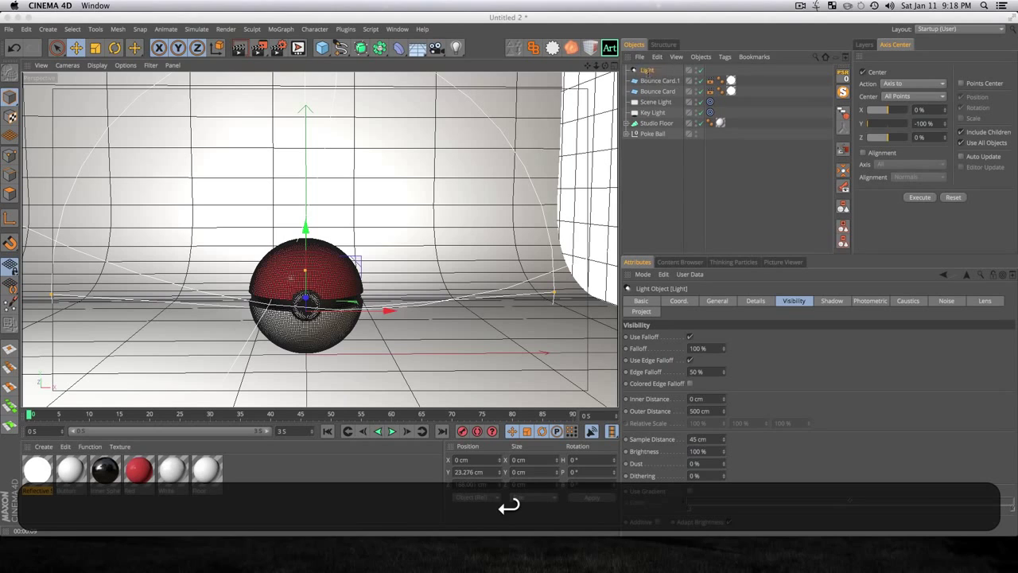
- Lower the Spotlight's intensity to 54% and render a preview of the result
click(717, 300)
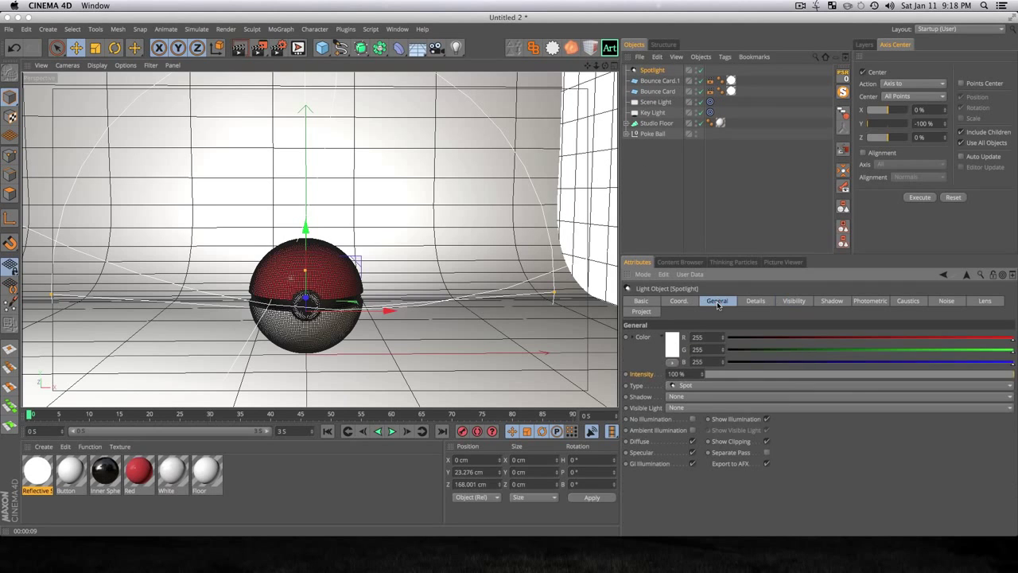
mouse_move(703, 376)
mouse_down()
mouse_move(676, 376)
mouse_move(697, 374)
mouse_up()
key(super+r)
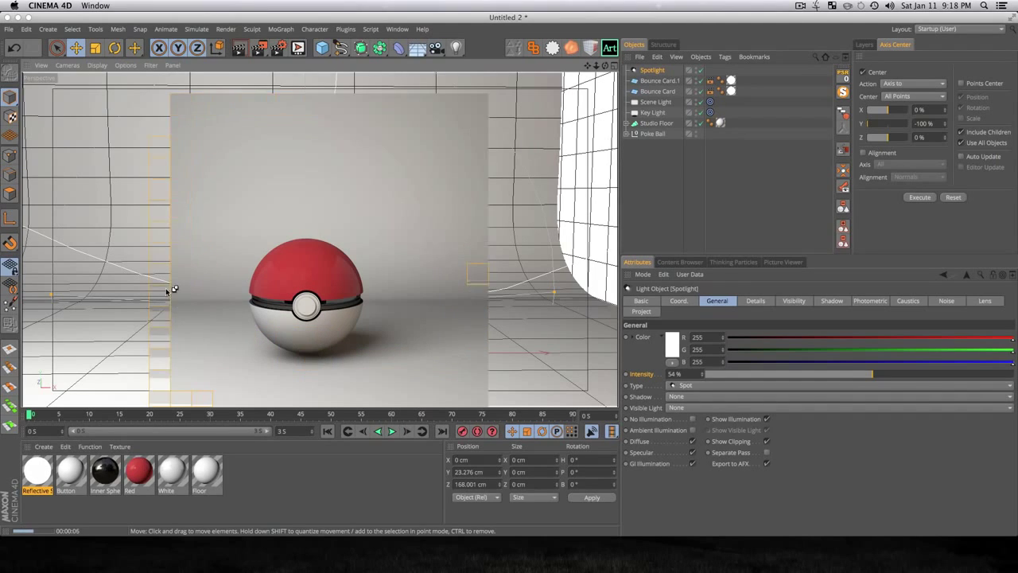
- Deselect the Spotlight and open the render settings in a movable window over the viewport
click(675, 199)
scroll(318, 245, down, 5)
alt+drag(322, 246, 348, 229)
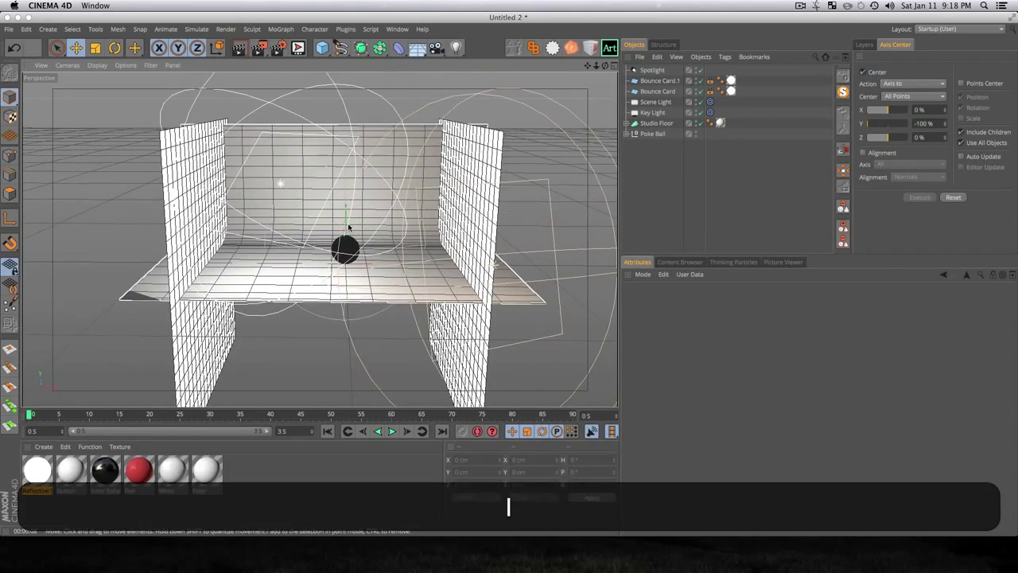
click(278, 48)
drag(265, 17, 462, 142)
- Remove the Ambient Occlusion effect from the render settings and add it again with its default values
click(281, 255)
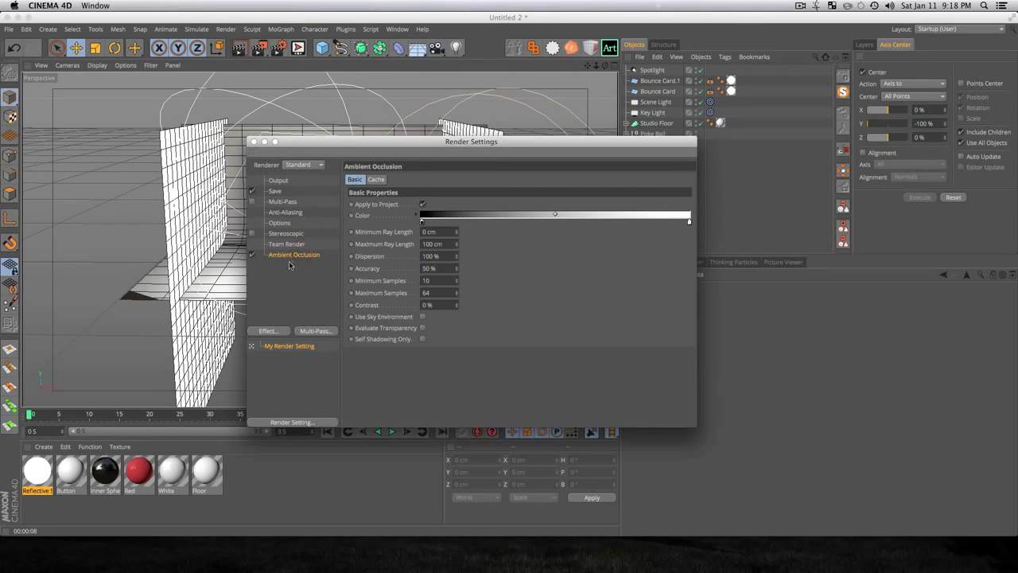
click(251, 254)
key(Delete)
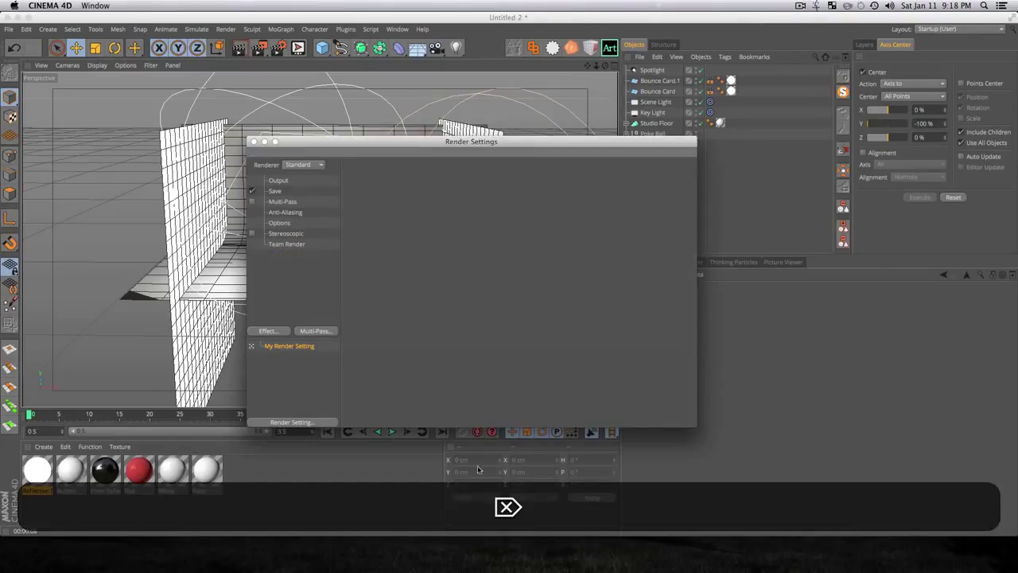
click(268, 331)
click(290, 283)
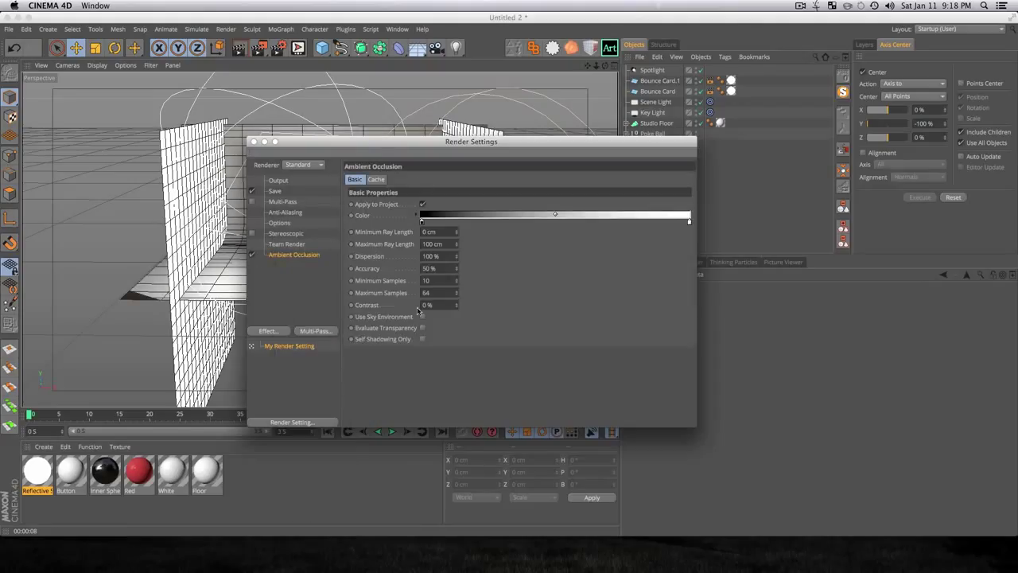
click(279, 277)
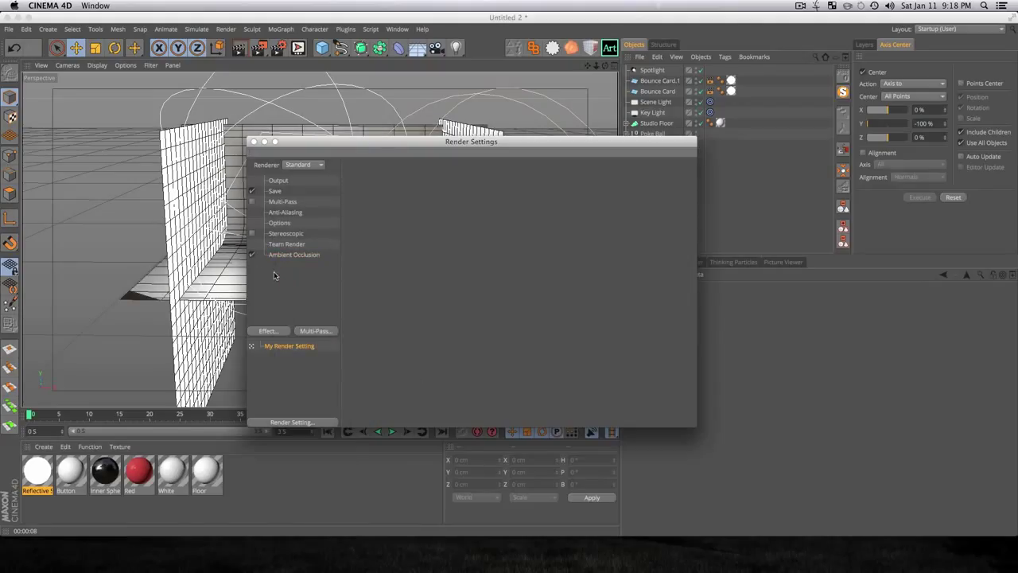
- Add the Global Illumination effect and set its primary method to Irradiance Cache (Legacy)
right_click(266, 271)
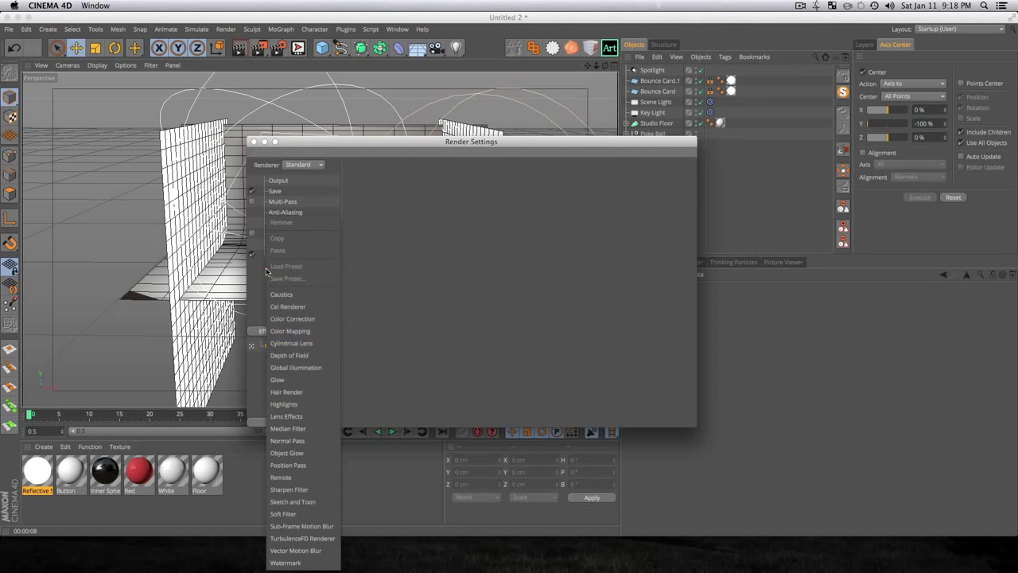
click(296, 367)
drag(427, 145, 673, 125)
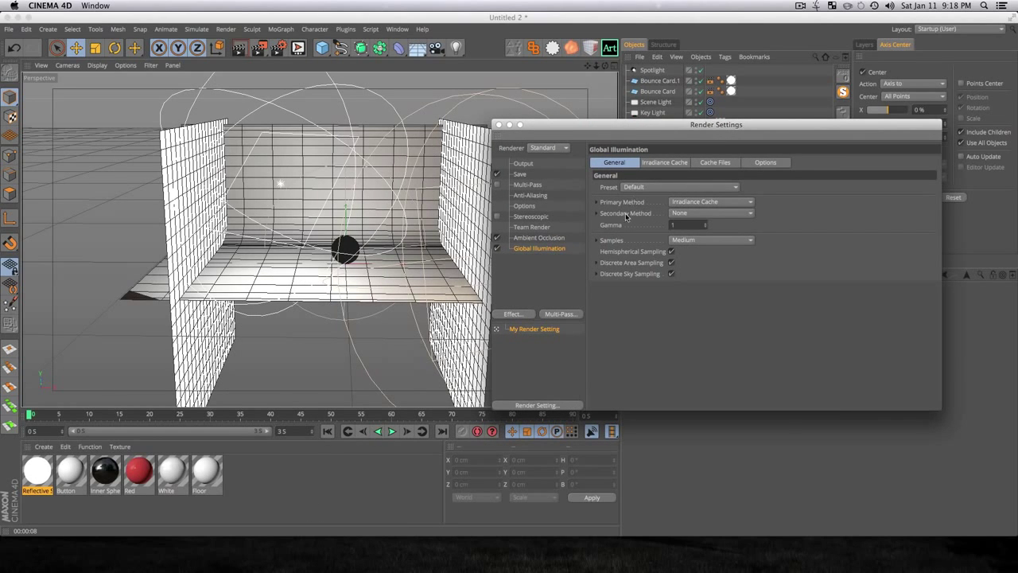
click(691, 204)
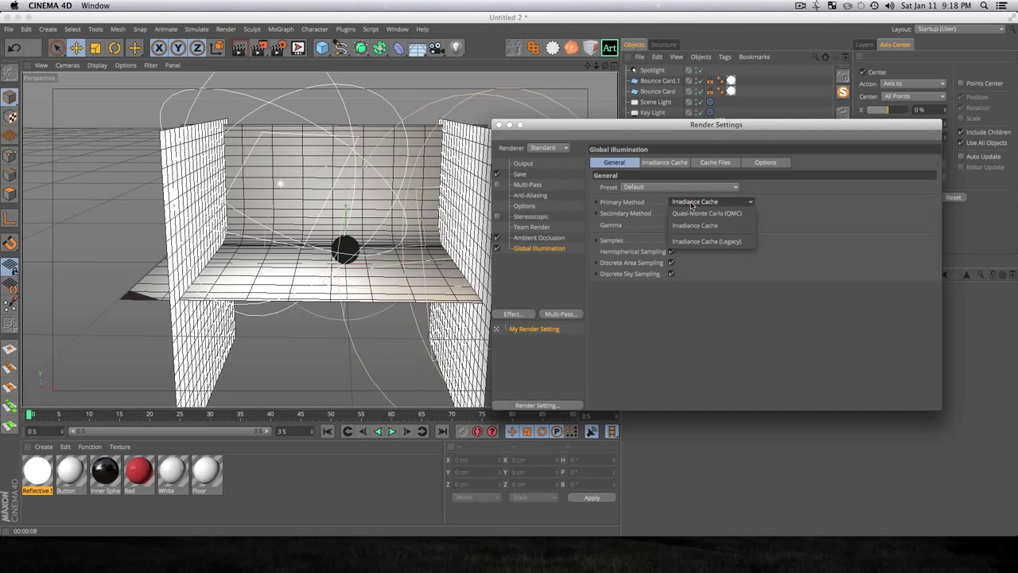
click(708, 242)
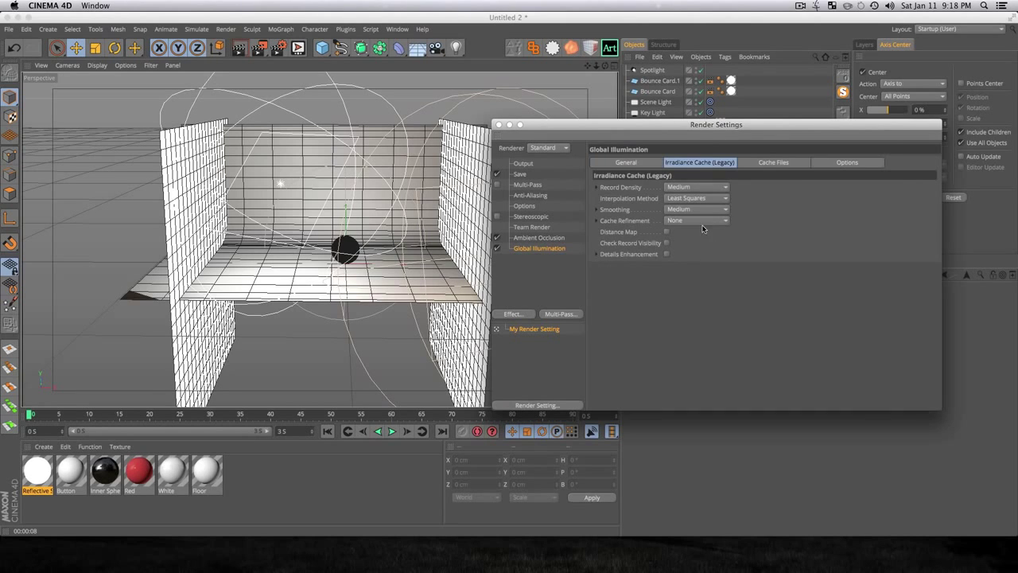
- Set the Global Illumination secondary method to Quasi-Monte Carlo (QMC) and the samples to High
click(639, 165)
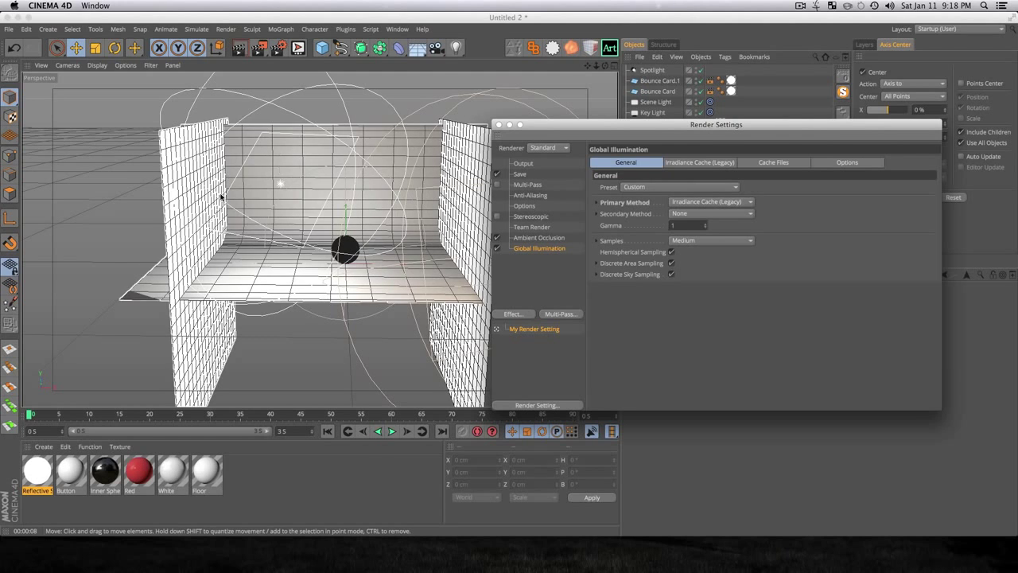
click(687, 215)
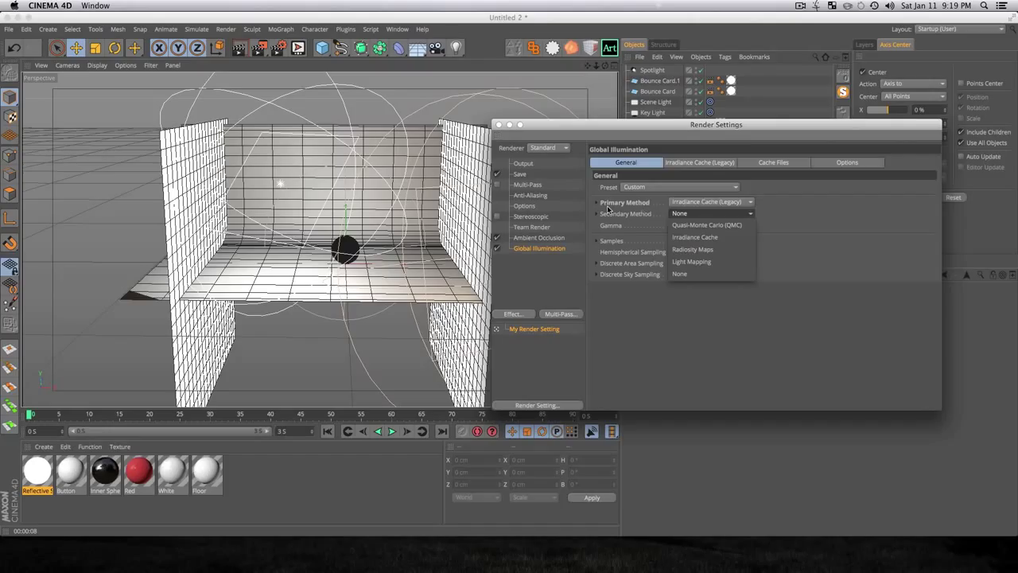
click(696, 226)
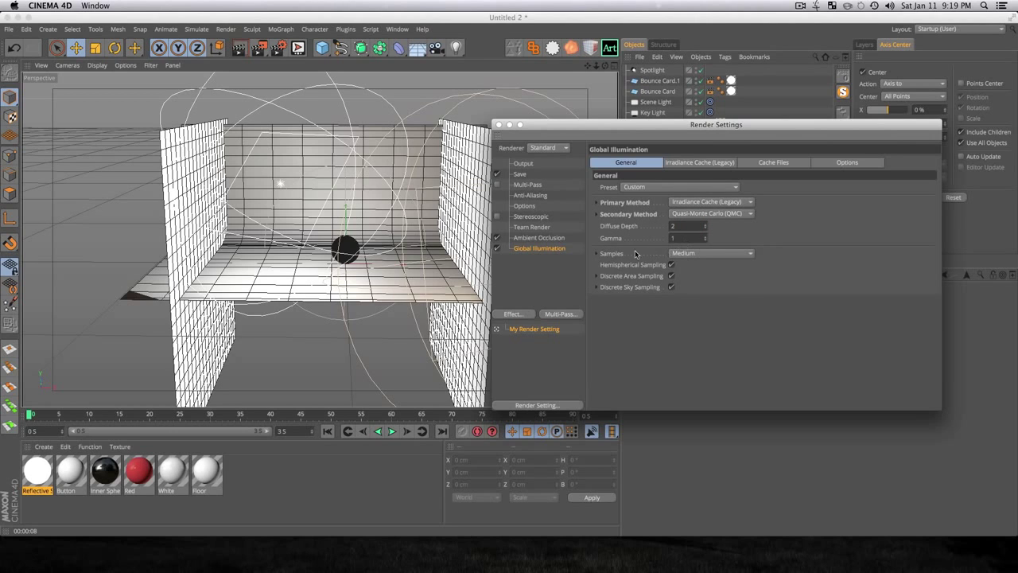
click(714, 253)
click(684, 313)
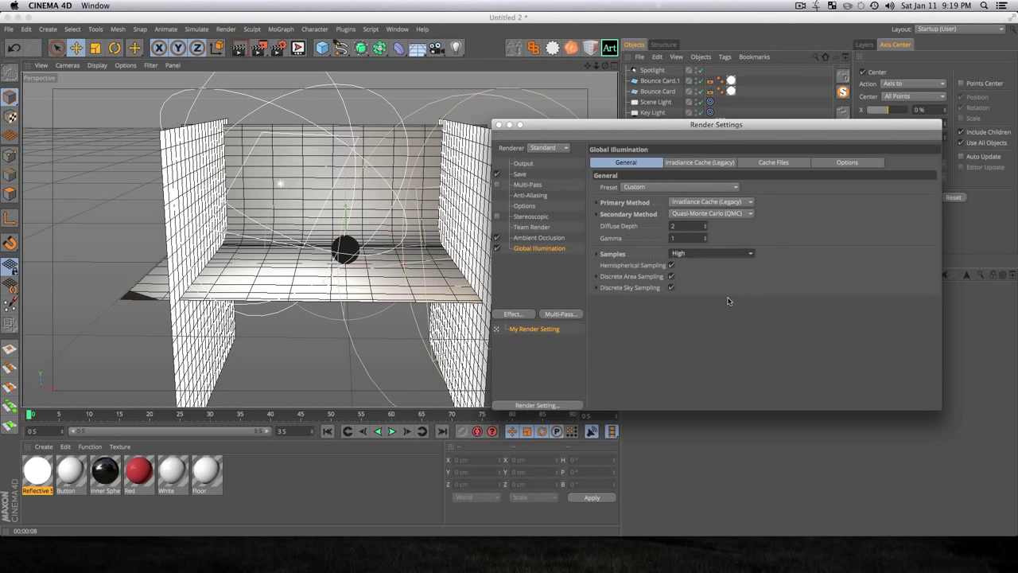
- Set the legacy irradiance cache's record density to High (Details) and smoothing to Very Heavy, and enable Details Enhancement
click(702, 163)
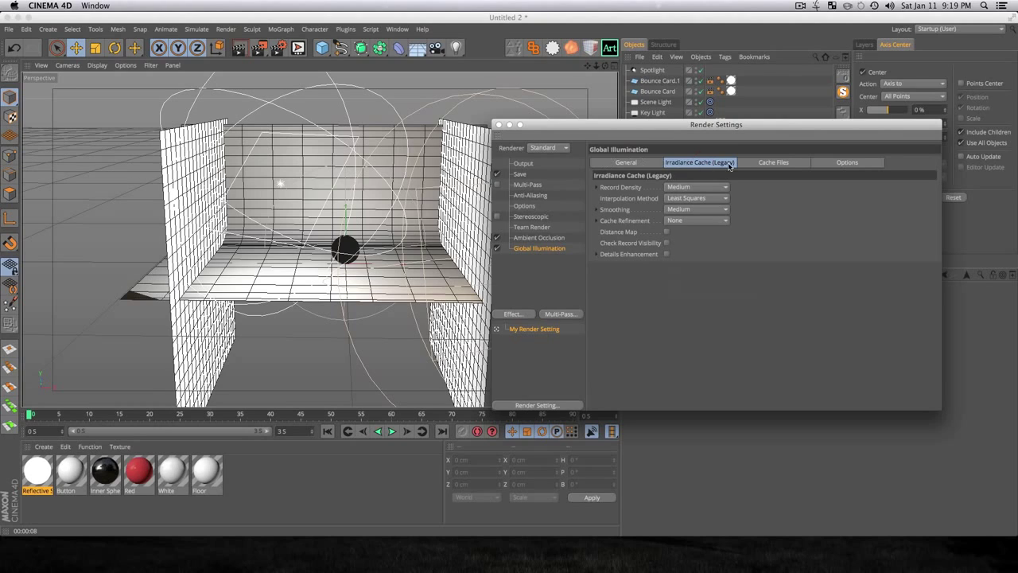
click(685, 185)
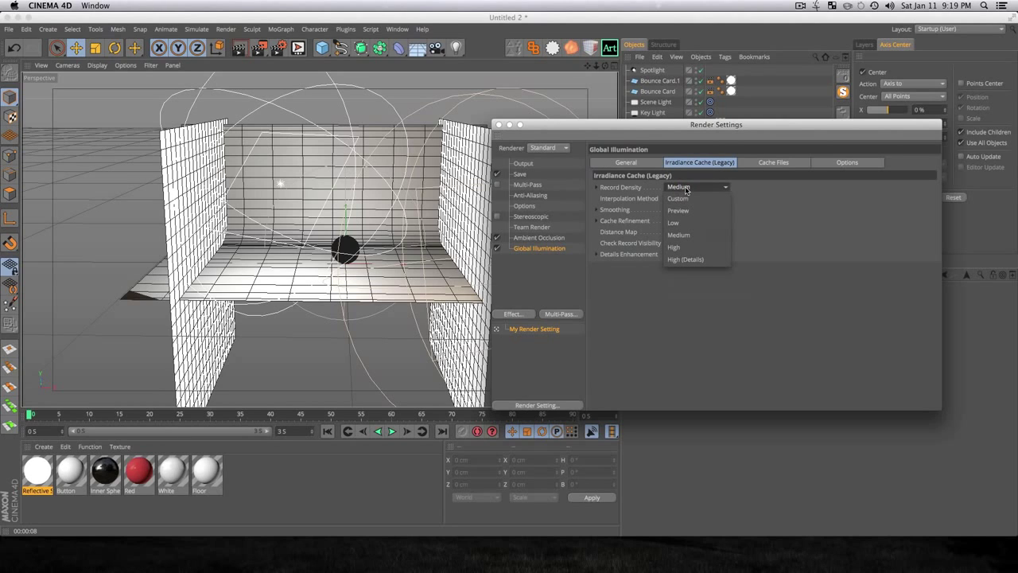
click(678, 258)
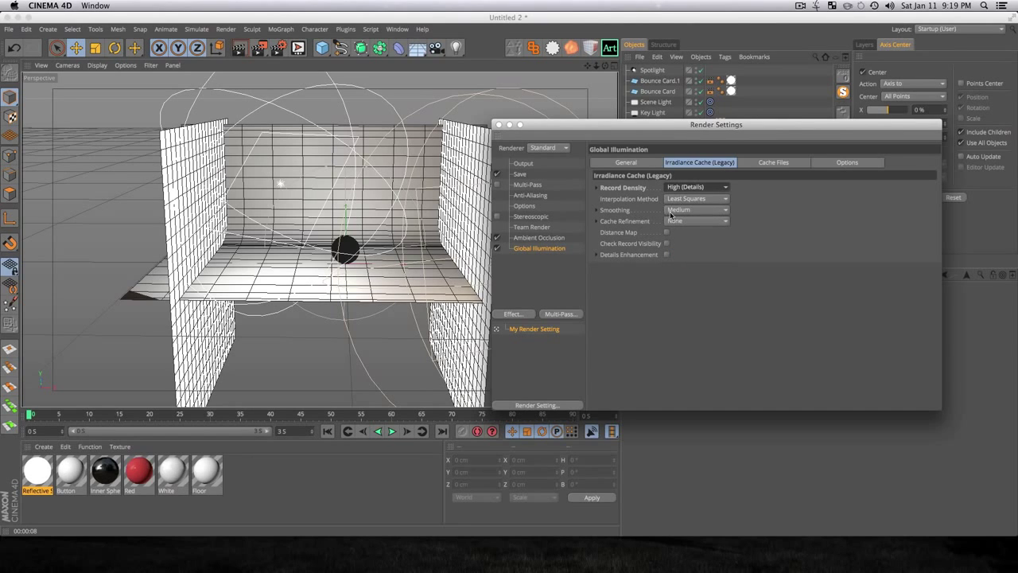
click(675, 213)
click(681, 283)
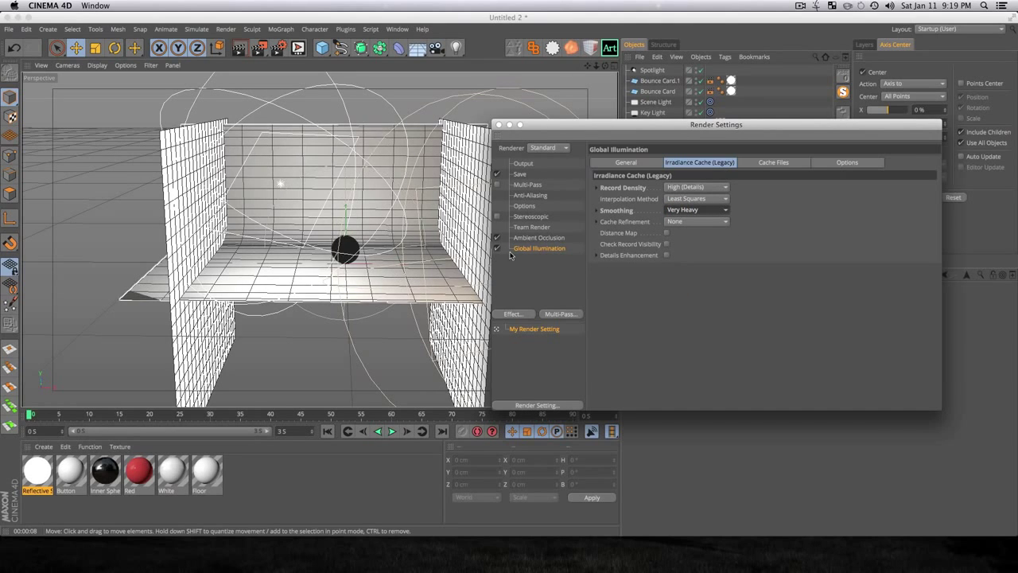
click(666, 256)
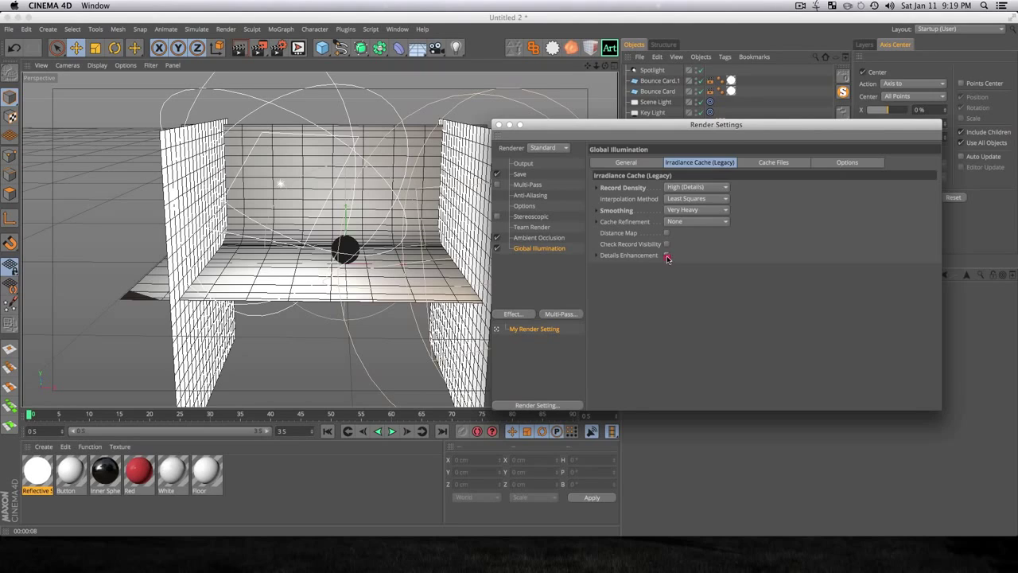
- Close the render settings and render a close-up preview of the Poke Ball with Global Illumination
click(500, 125)
scroll(339, 245, up, 10)
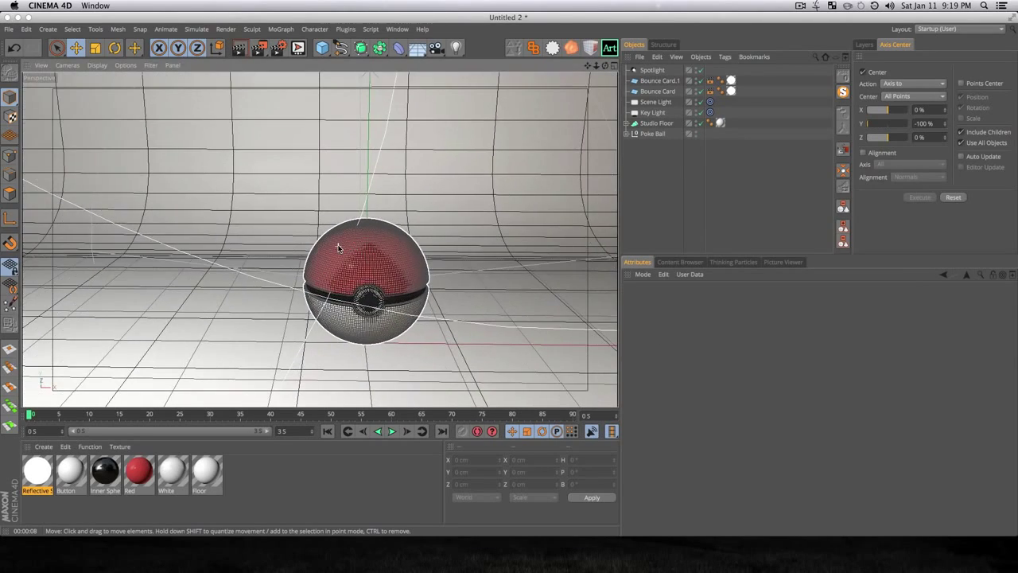
key(1)
drag(338, 245, 316, 216)
key(3)
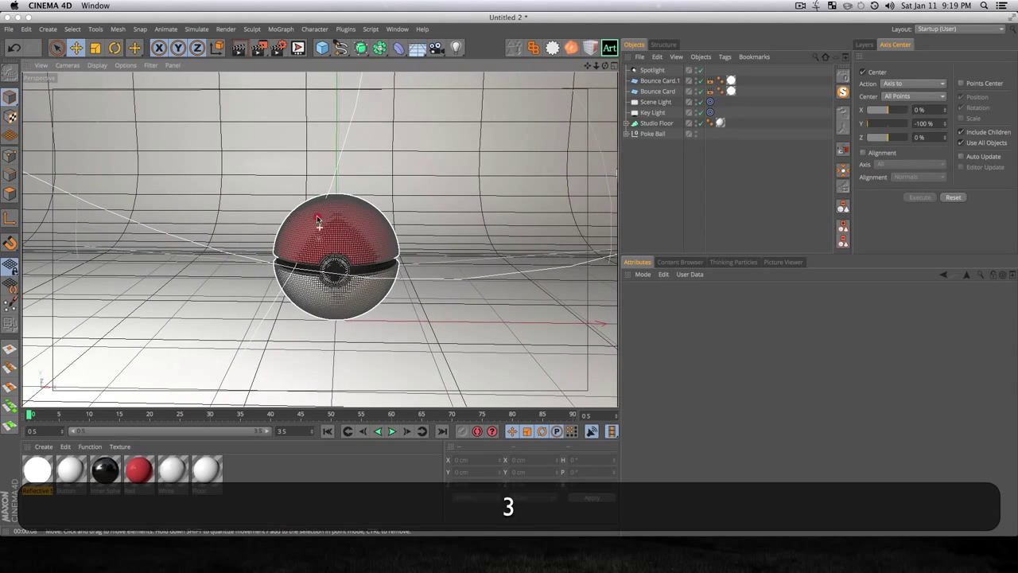
key(super+r)
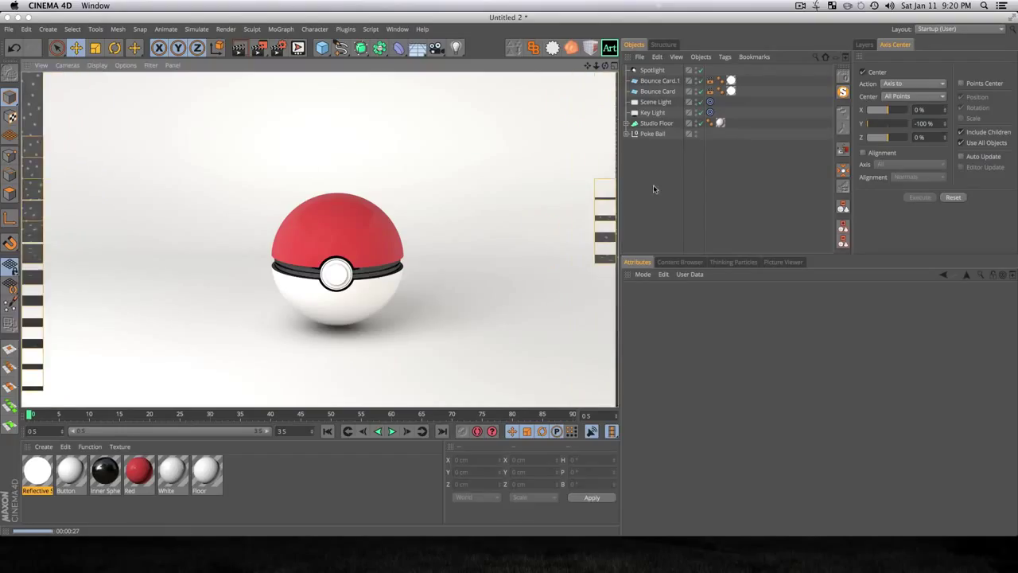
- Lower the Key Light's intensity to 59% and render a preview of the Poke Ball
click(652, 113)
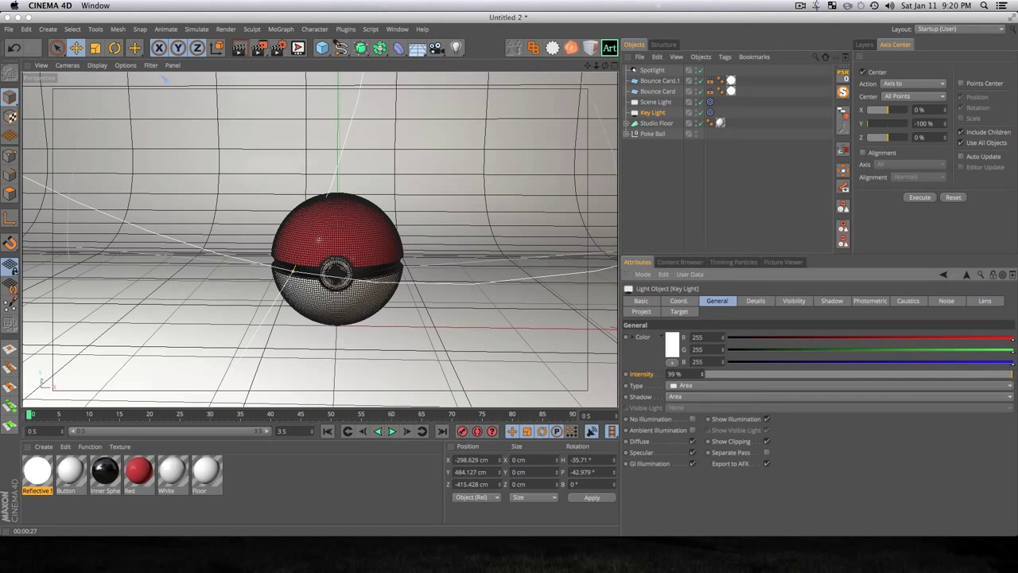
drag(994, 374, 931, 374)
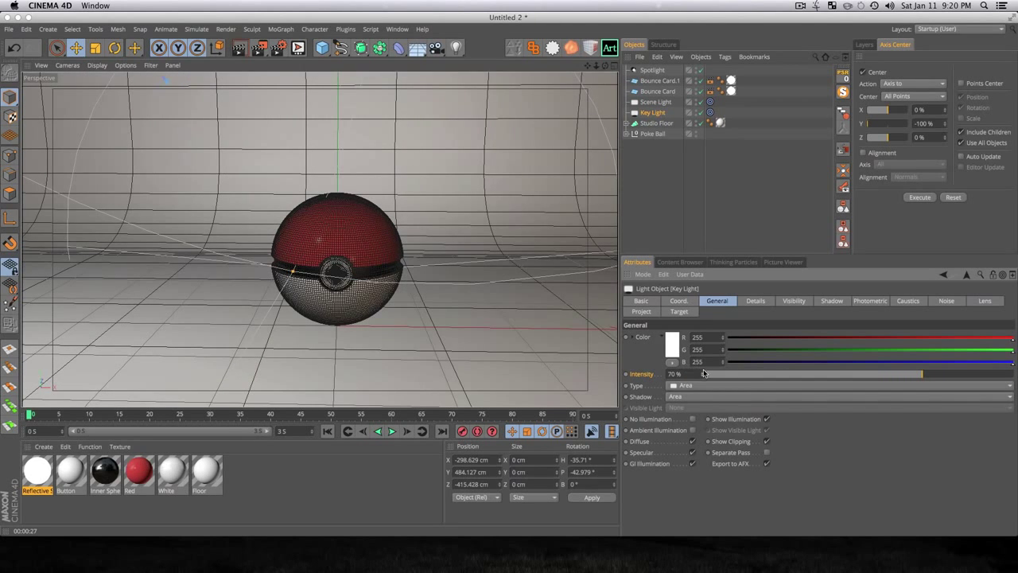
drag(703, 375, 686, 376)
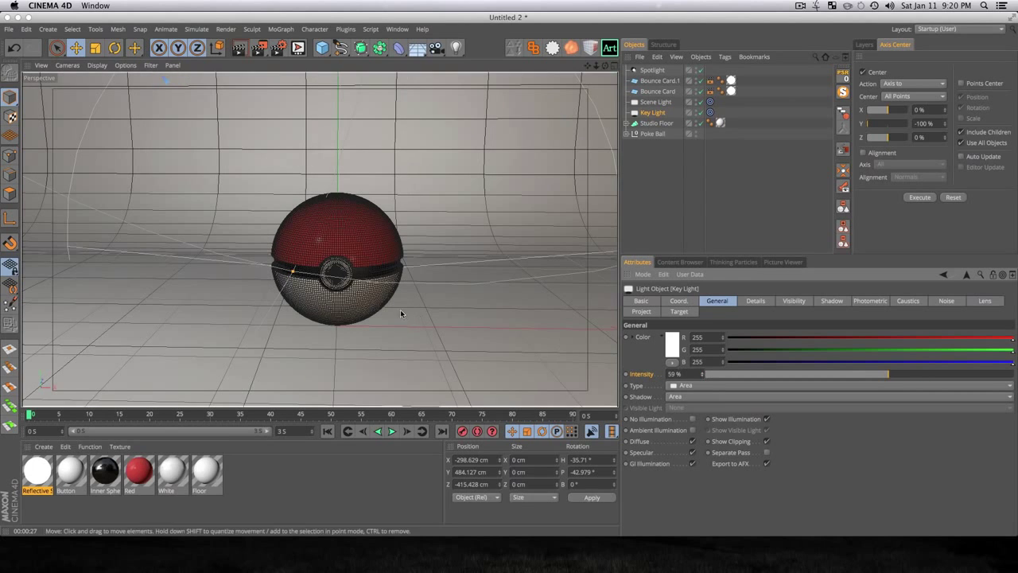
key(super+r)
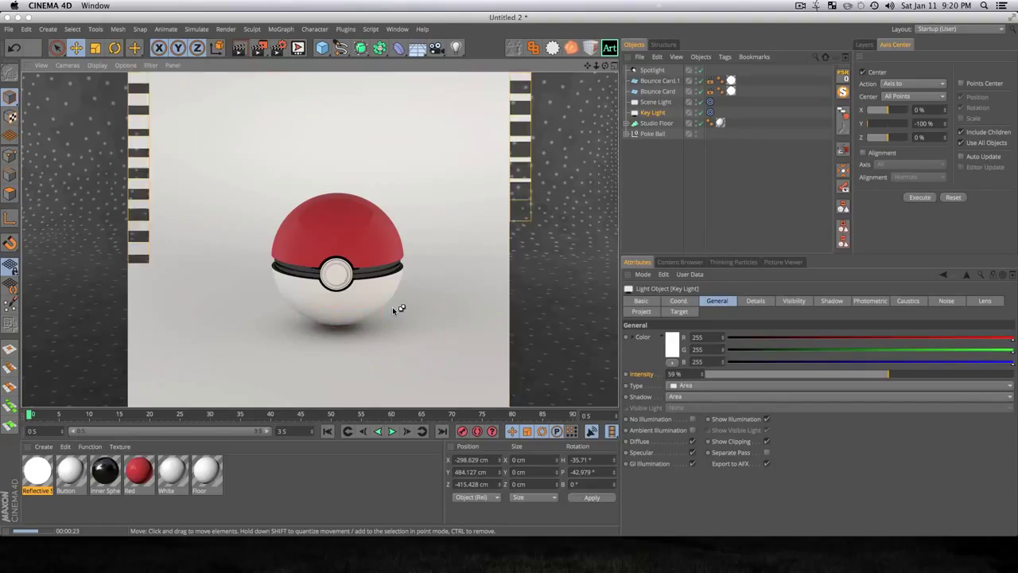
click(674, 162)
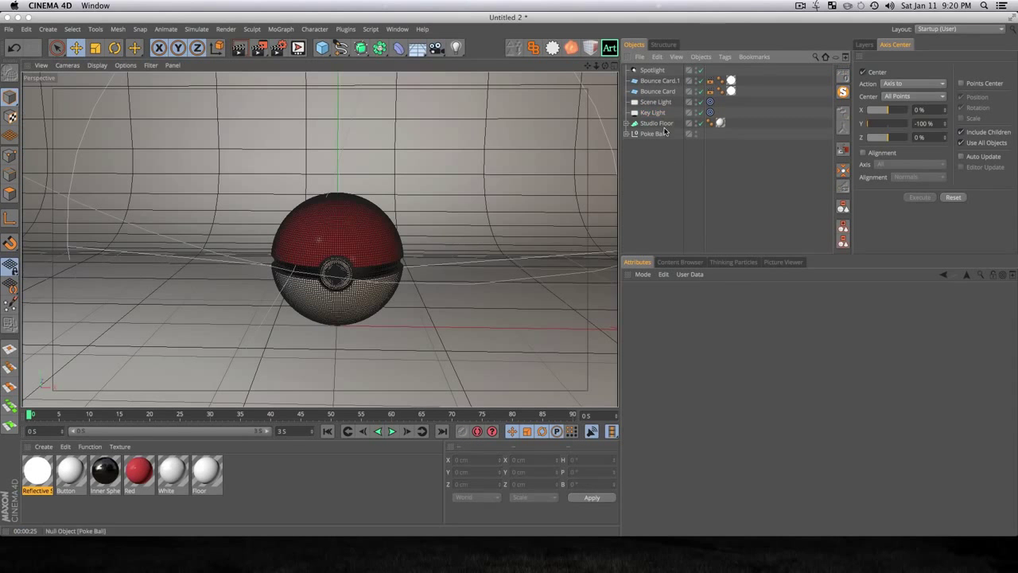
- Move the Scene Light in closer to the Poke Ball, to about X 216 cm and Y 263 cm
click(657, 103)
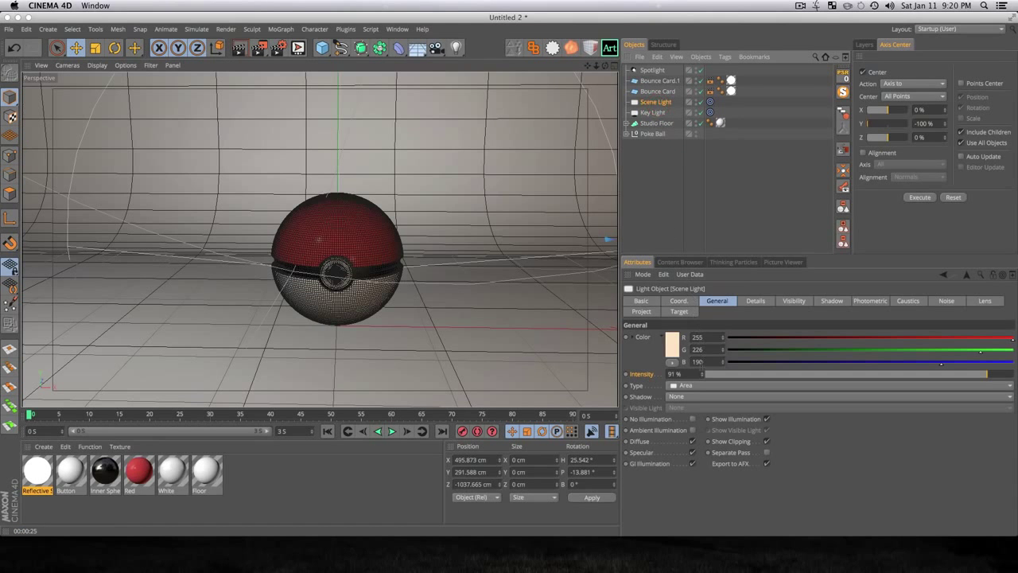
scroll(510, 241, down, 10)
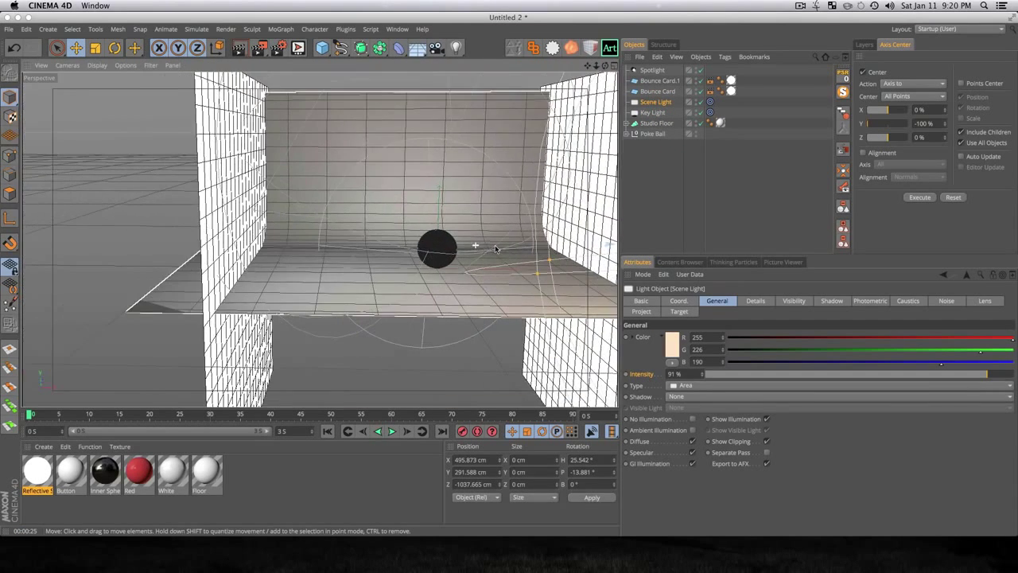
drag(497, 246, 393, 241)
scroll(398, 240, down, 4)
key(3)
drag(539, 227, 458, 343)
key(3)
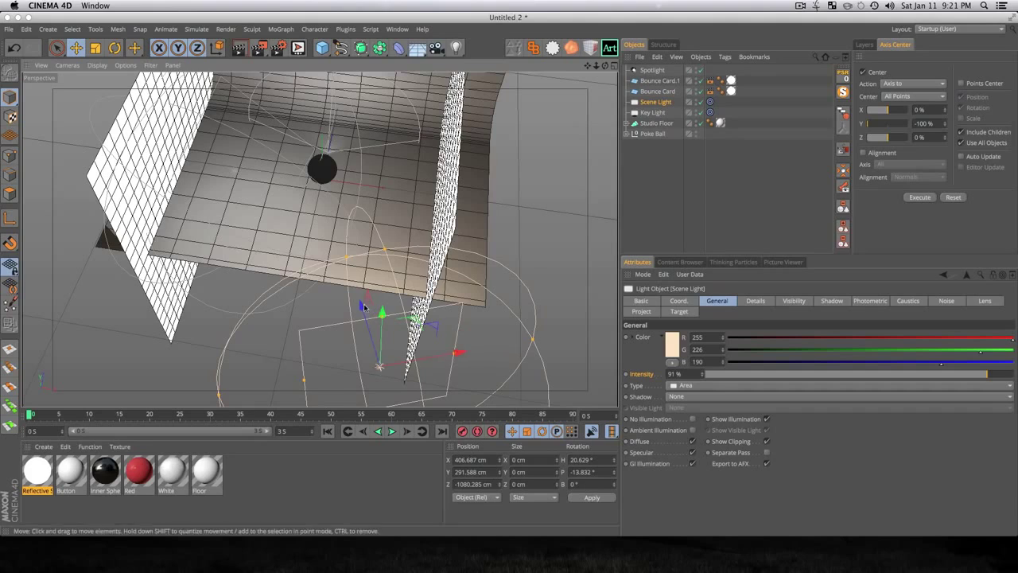
drag(359, 306, 316, 298)
key(3)
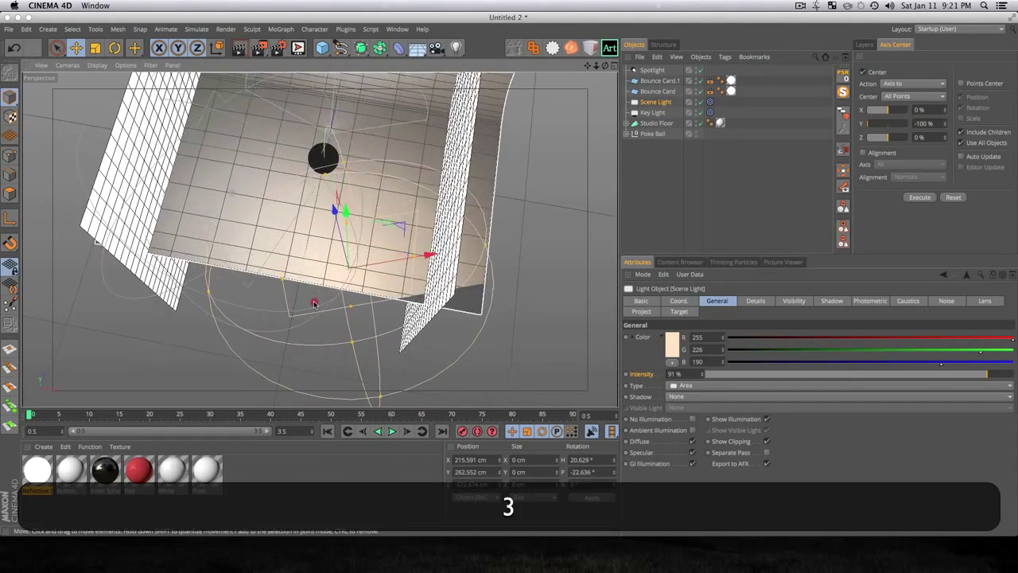
- Duplicate the Scene Light high on the ball's opposite side and give the copy a pale cyan color (200, 255, 254) at 23% intensity
super+drag(353, 210, 259, 257)
key(3)
click(673, 343)
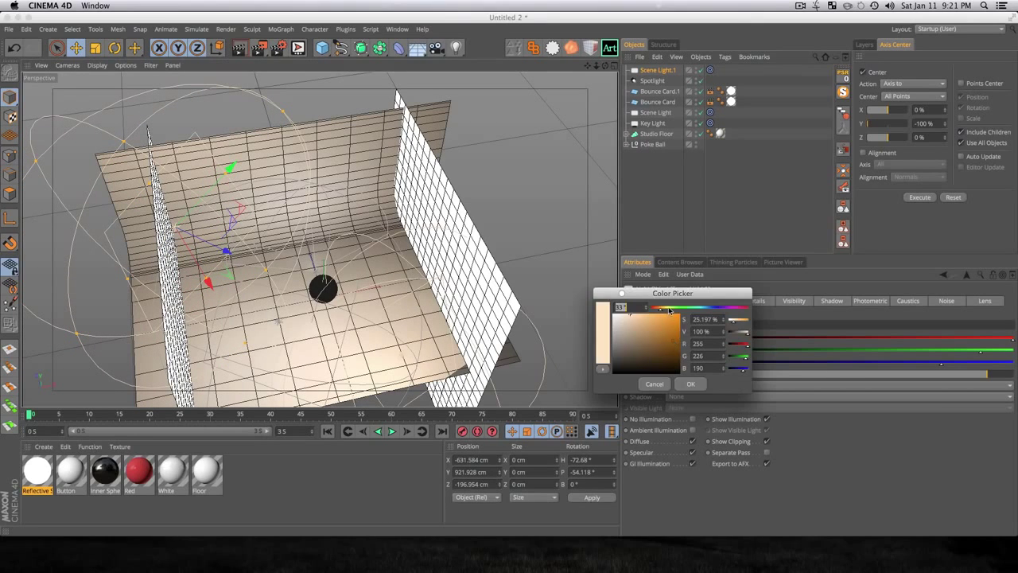
drag(672, 310, 699, 308)
click(636, 320)
drag(636, 321, 626, 312)
click(691, 384)
drag(702, 379, 658, 379)
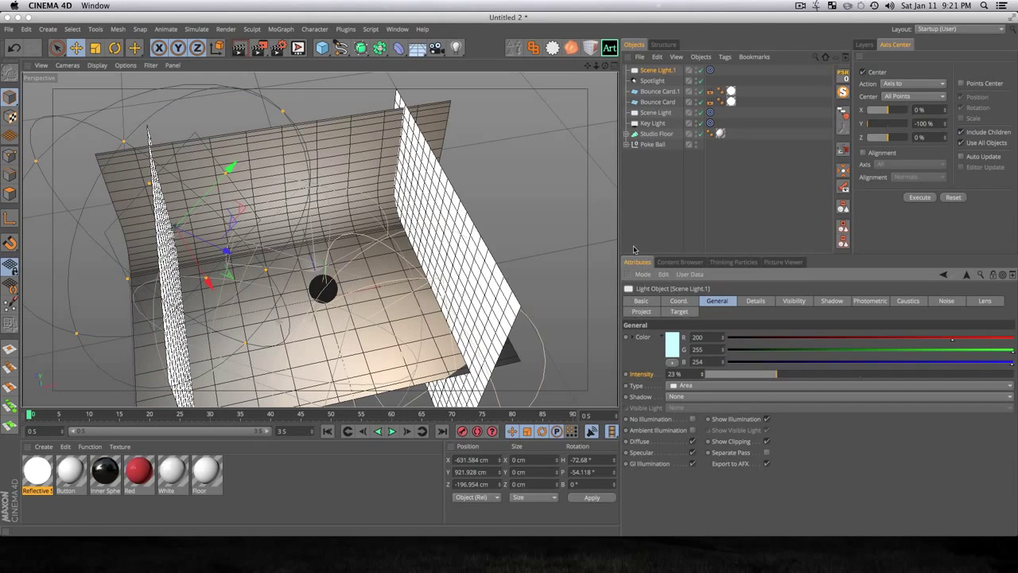
- Move the Key Light out beside the bounce card and duplicate it near floor level on the ball's opposite side
click(648, 160)
click(646, 130)
key(3)
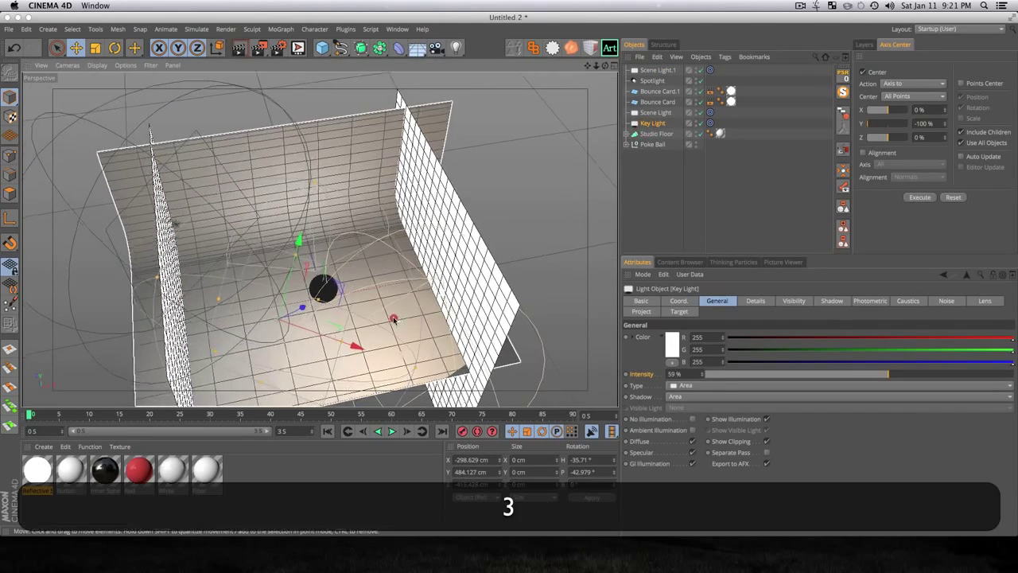
mouse_move(262, 294)
mouse_down()
mouse_move(325, 294)
mouse_move(225, 299)
mouse_move(255, 296)
mouse_up()
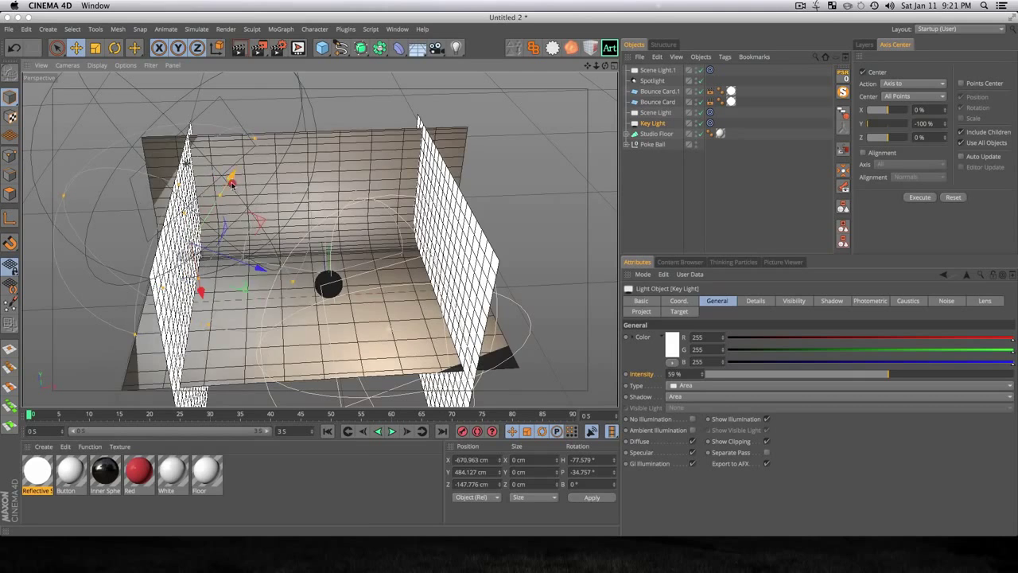
mouse_move(231, 183)
mouse_down()
mouse_move(248, 296)
mouse_move(382, 281)
mouse_move(458, 255)
mouse_move(495, 276)
mouse_move(451, 211)
mouse_move(402, 270)
mouse_move(354, 289)
mouse_up()
- Render a close-up preview of the Poke Ball with the added lights
scroll(318, 274, up, 5)
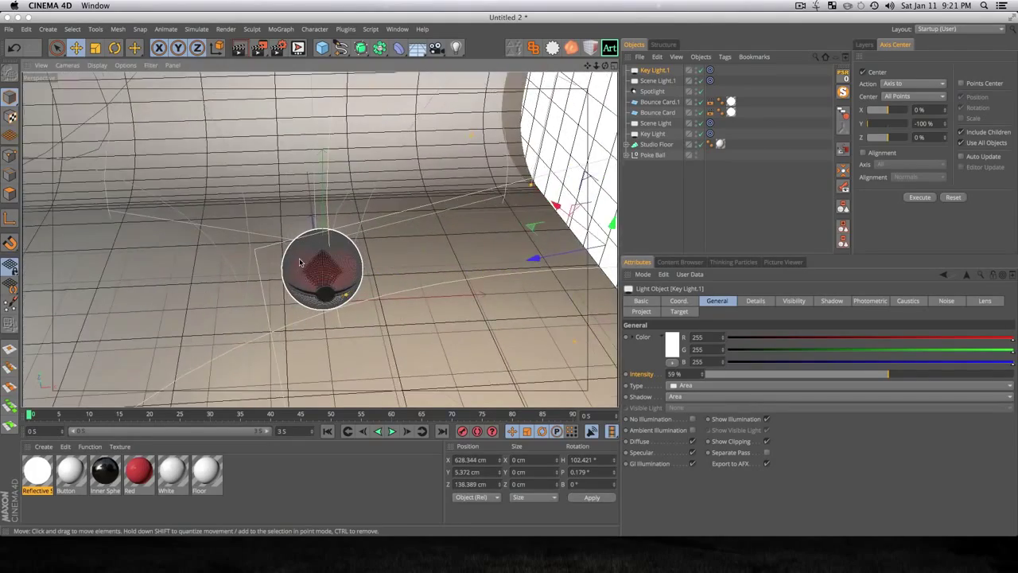
key(3)
drag(301, 262, 341, 251)
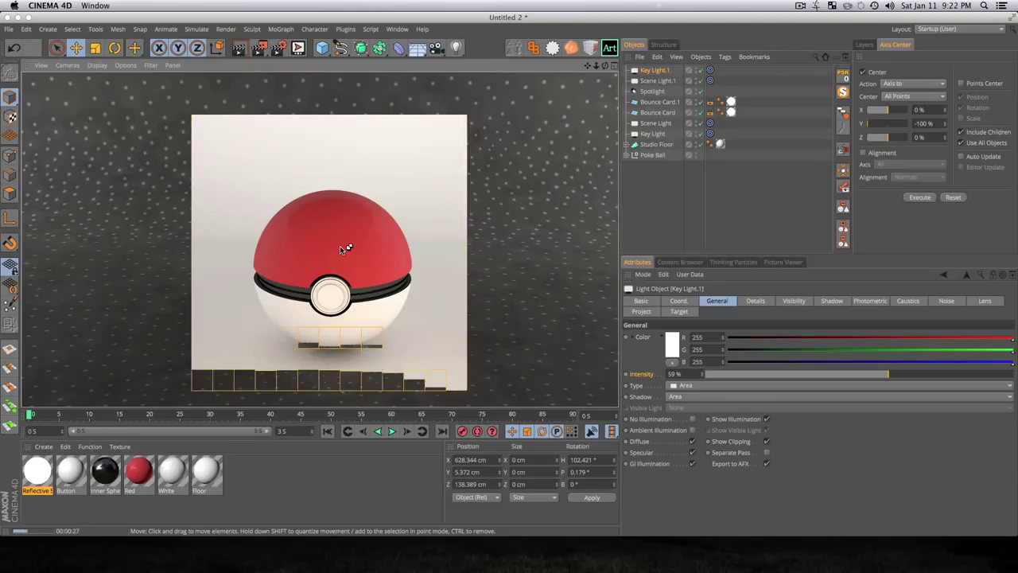
click(691, 212)
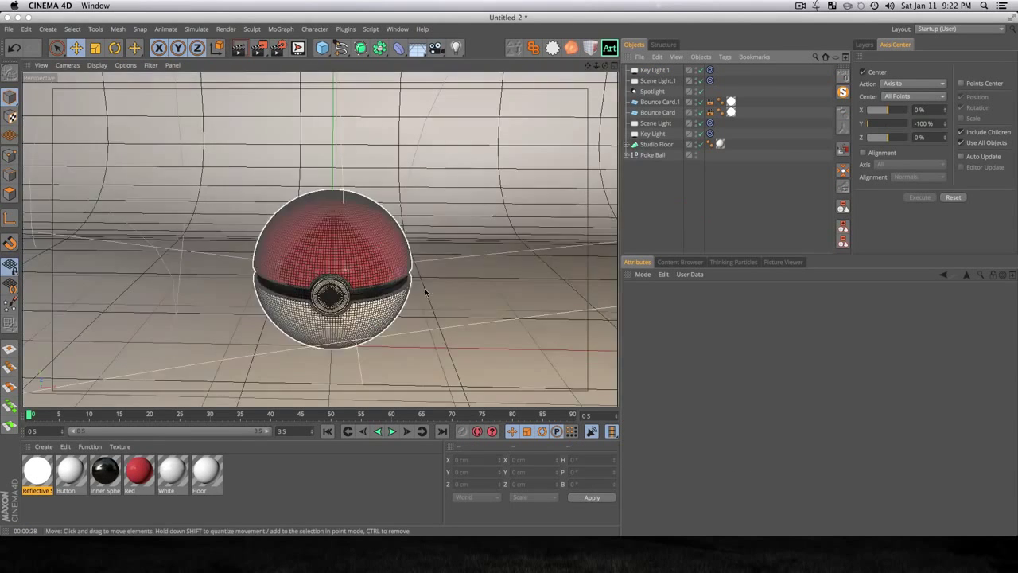
- Duplicate the Poke Ball to about X -145 cm, Y 112 cm, and rotate the copy to about 31° heading and 28° pitch
click(661, 156)
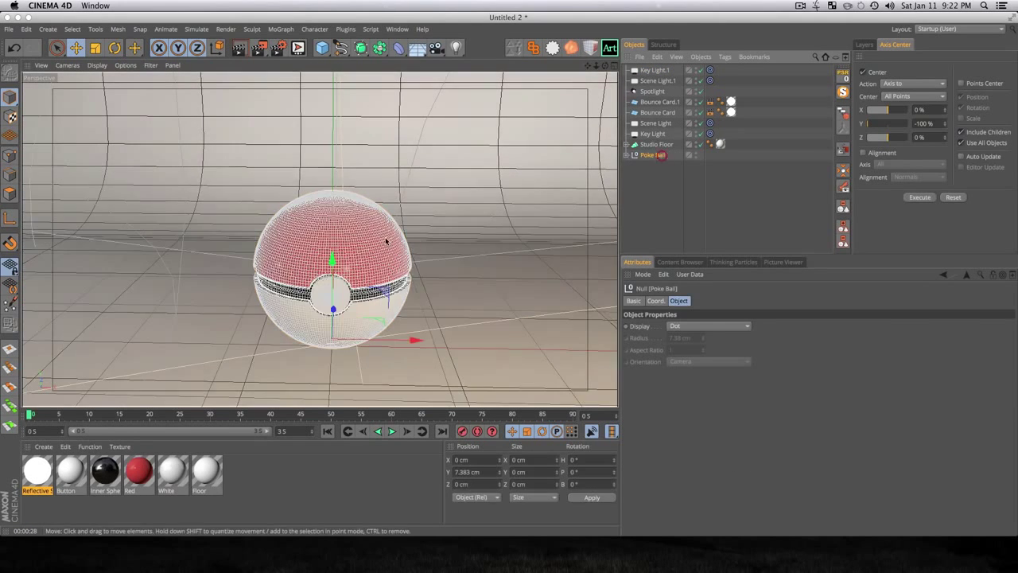
super+drag(335, 263, 332, 157)
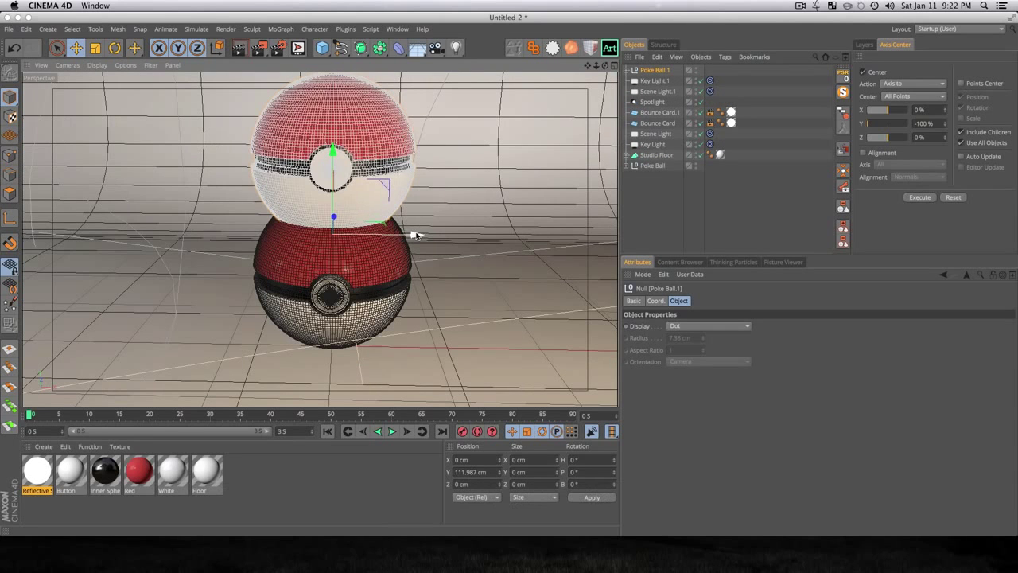
drag(416, 232, 246, 227)
key(r)
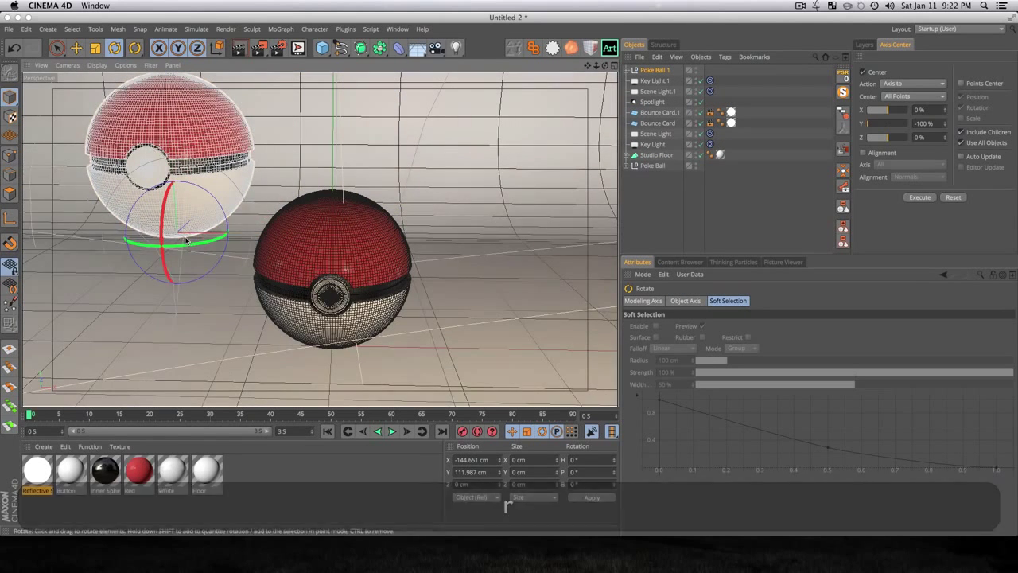
mouse_move(187, 241)
mouse_down()
mouse_move(203, 237)
mouse_move(194, 227)
mouse_move(186, 281)
mouse_move(195, 238)
mouse_up()
key(e)
key(r)
key(e)
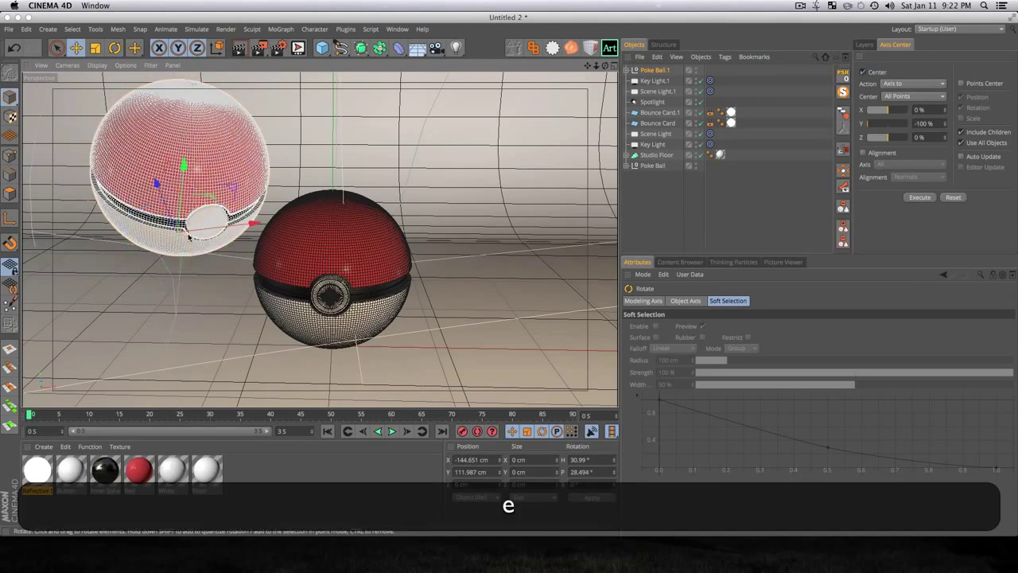
- Duplicate the original Poke Ball above and to its other side at about Y 107 cm, and turn the copy inward
click(337, 238)
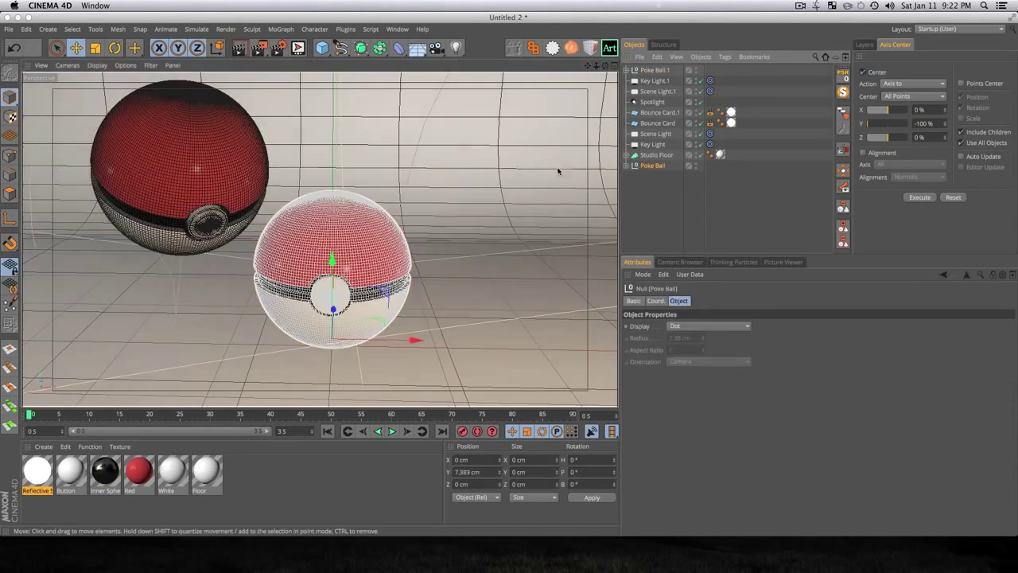
drag(331, 187, 340, 153)
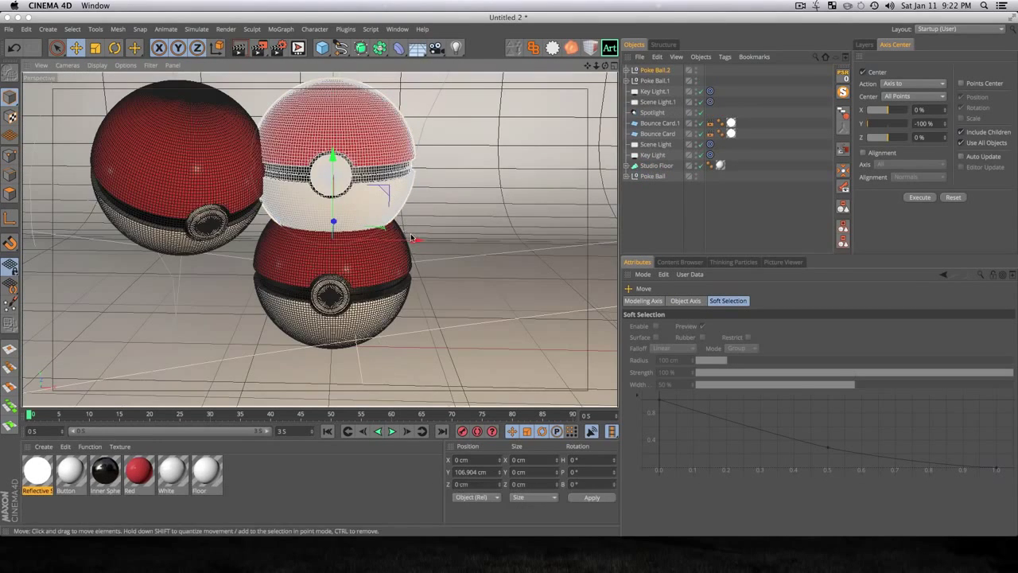
drag(414, 236, 497, 223)
key(r)
key(e)
- Clear the selection and render a preview of the three Poke Balls
click(700, 225)
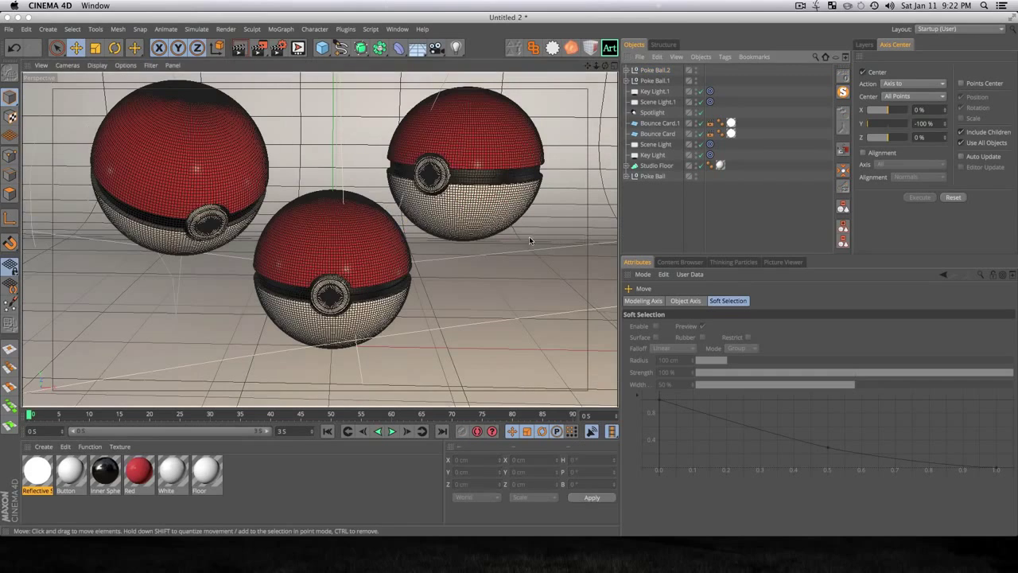
key(super+r)
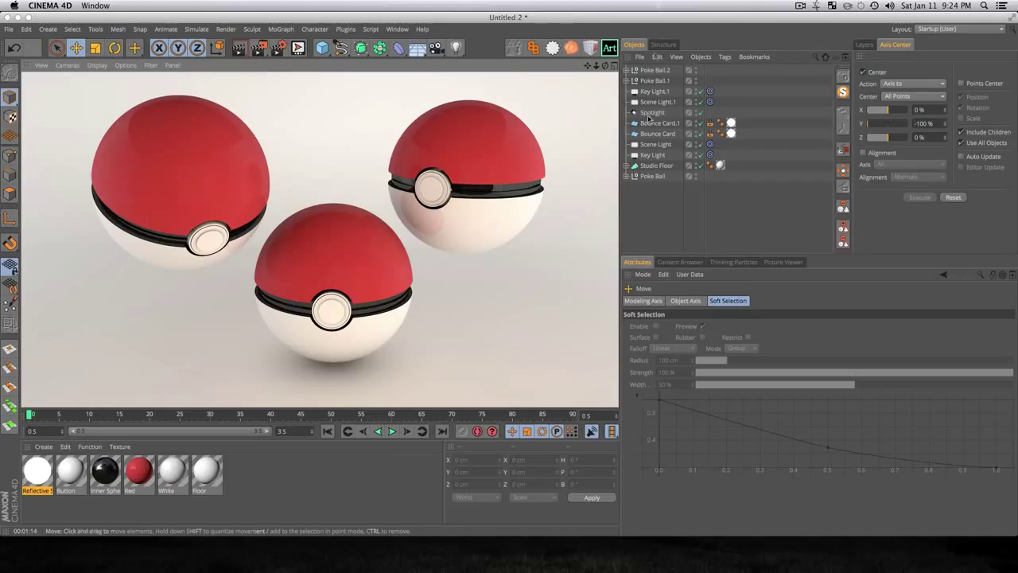
click(800, 7)
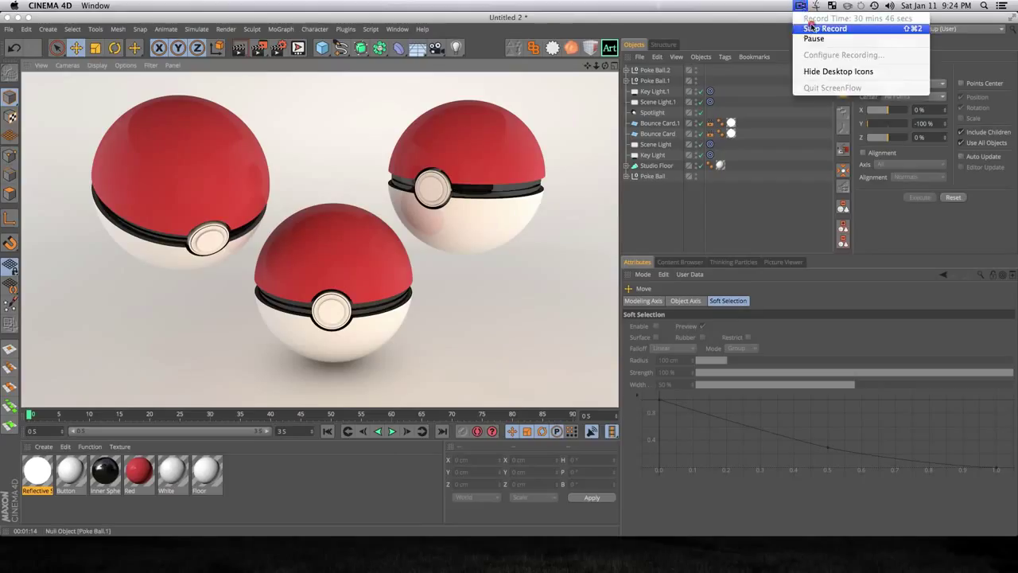